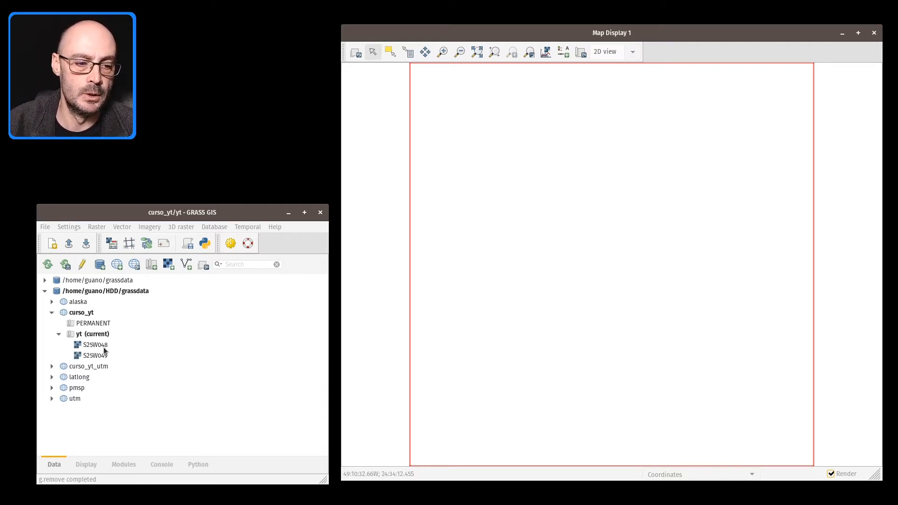
Step: Look over the S25W048 and S25W049 rasters in the yt mapset of curso_yt
left_click(95, 344)
left_click(96, 355)
left_click(96, 345)
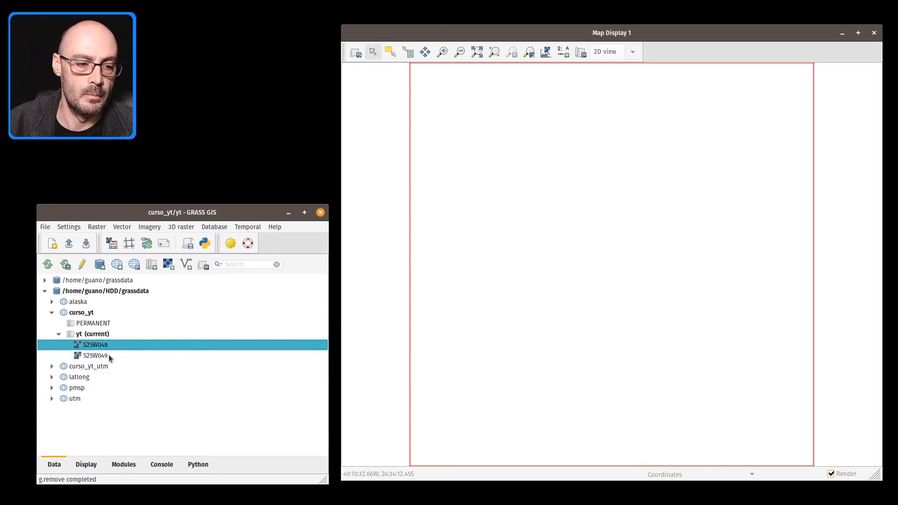
left_click(108, 355)
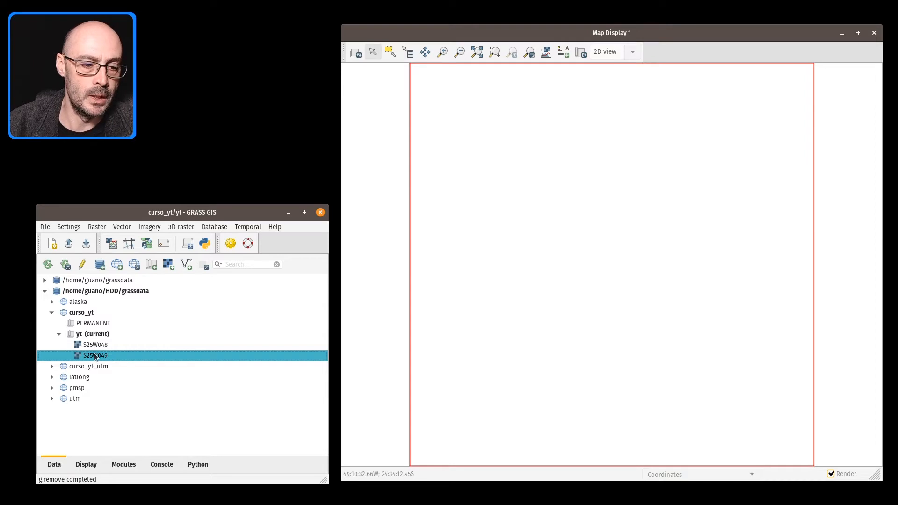
Step: Display the S25W049 raster from the yt22 mapset of curso_yt_utm, switching to that mapset
left_click(51, 366)
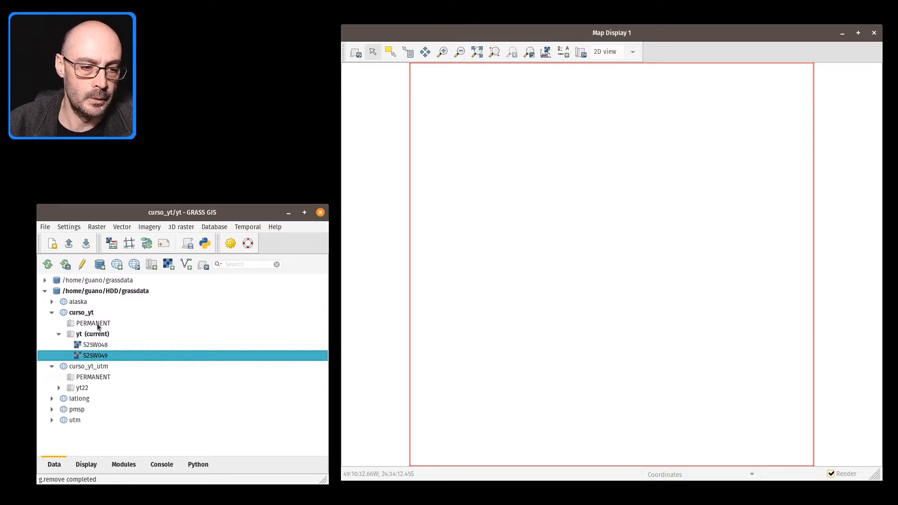
left_click(59, 334)
left_click(52, 314)
left_click(72, 336)
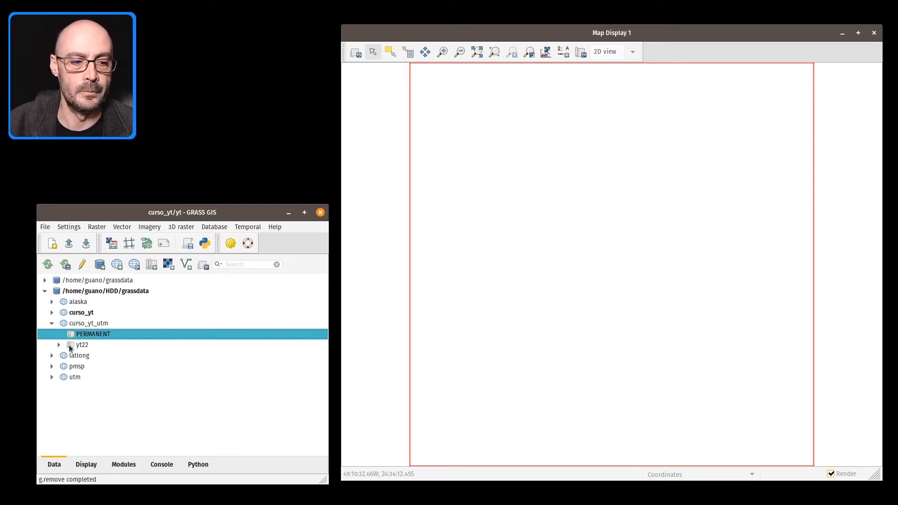
left_click(58, 345)
scroll(124, 328, "down", 3)
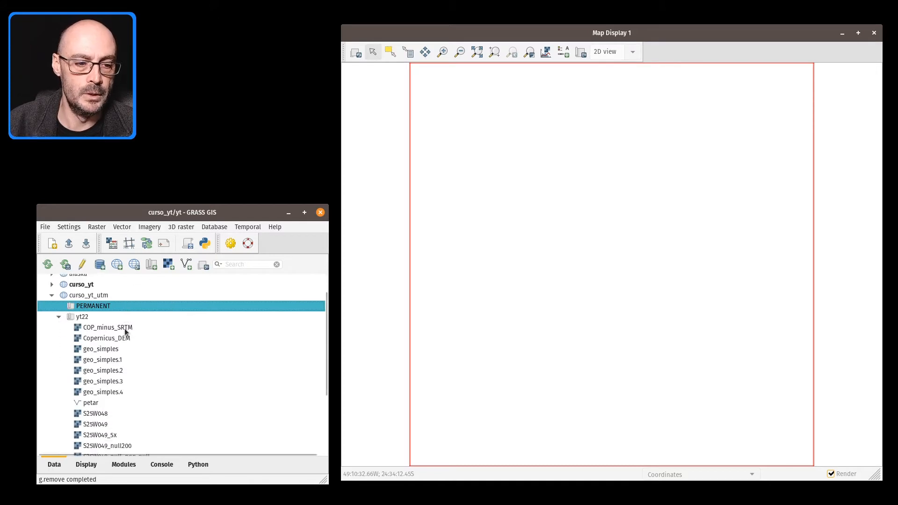
scroll(136, 332, "down", 1)
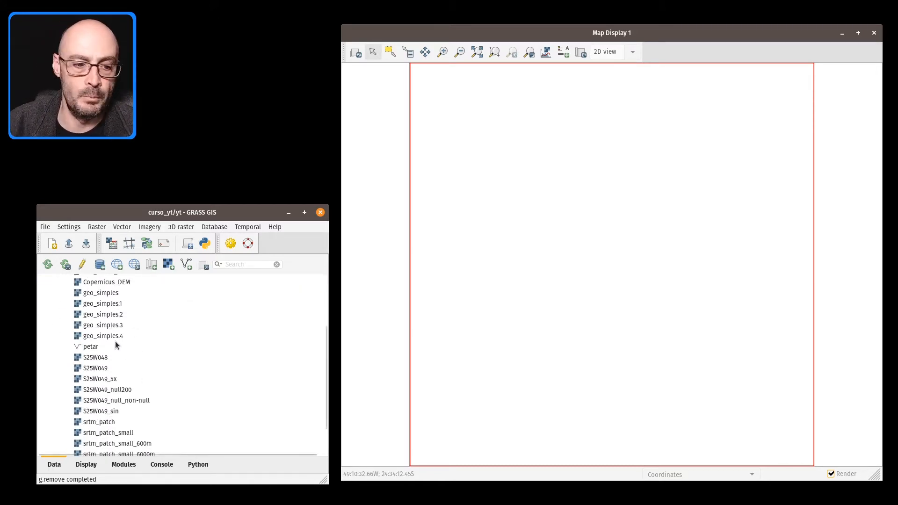
scroll(116, 345, "down", 2)
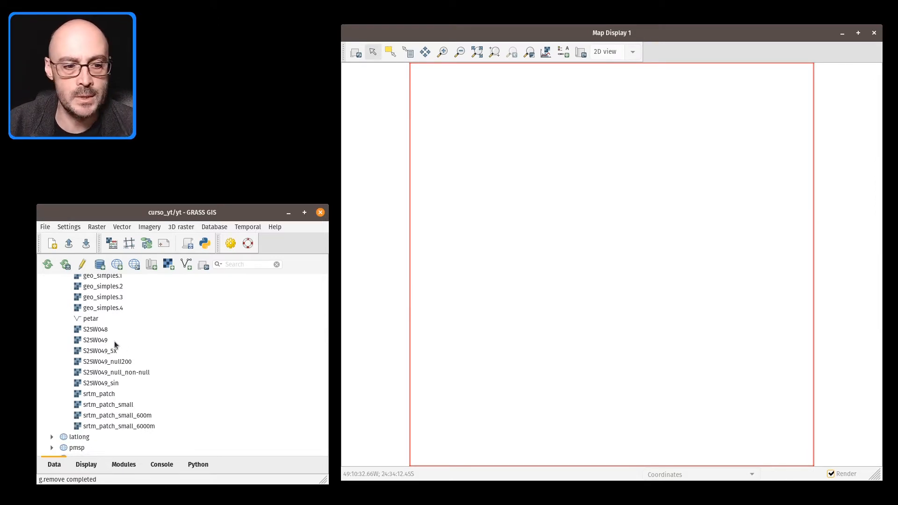
scroll(116, 345, "up", 8)
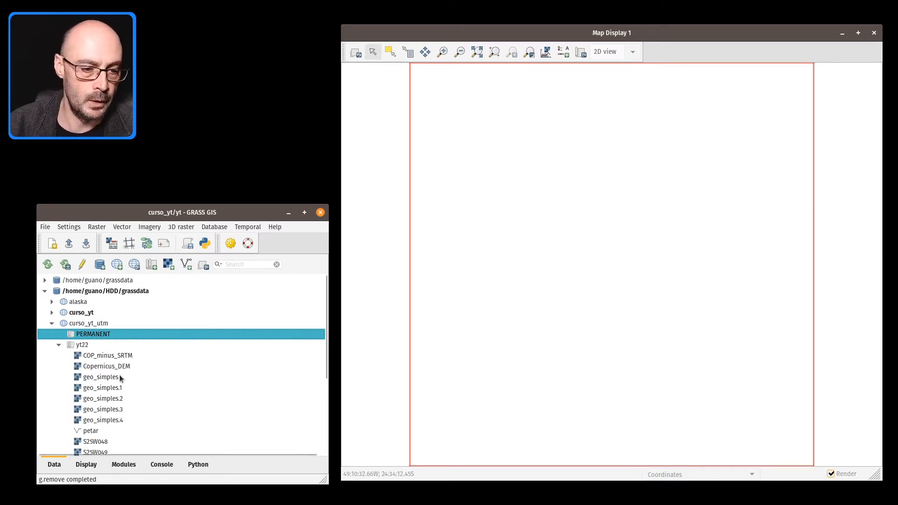
scroll(112, 377, "down", 4)
double_click(98, 369)
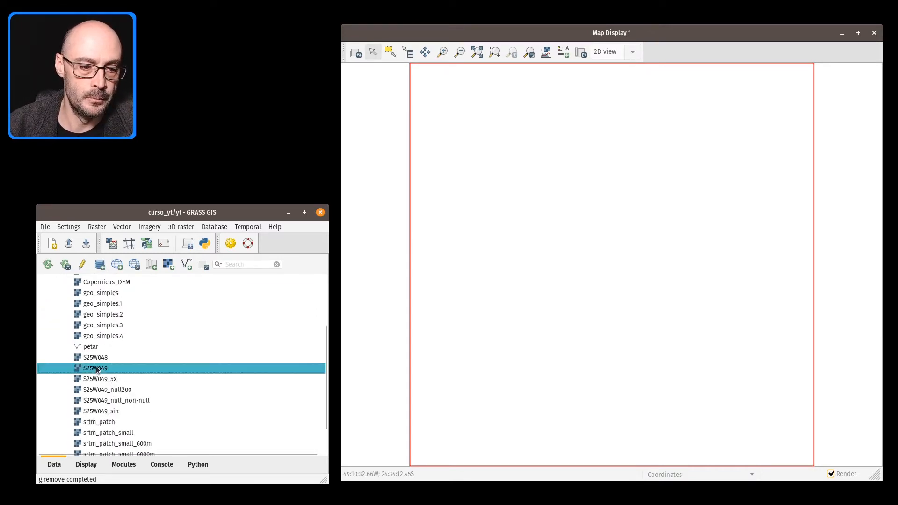
left_click(267, 386)
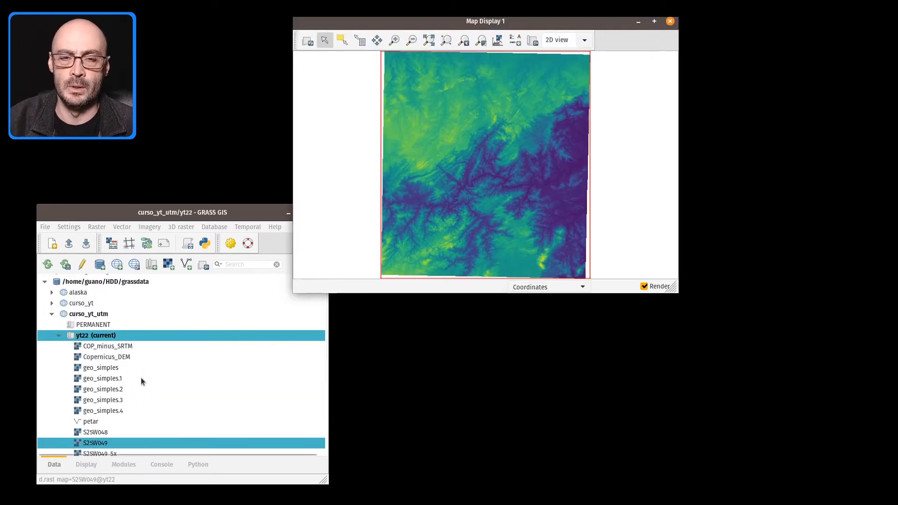
Step: Move the map display window clear of the main window and enlarge it
left_click_drag(539, 18, 740, 29)
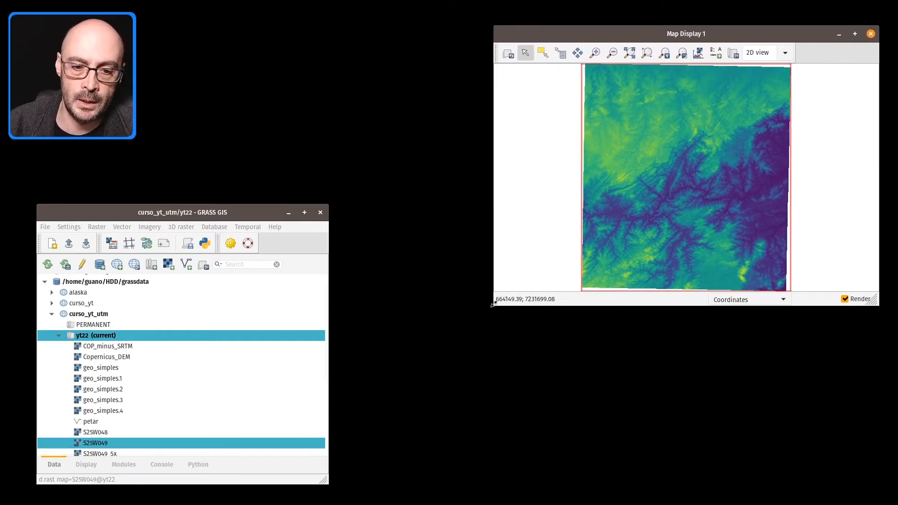
left_click_drag(493, 304, 350, 480)
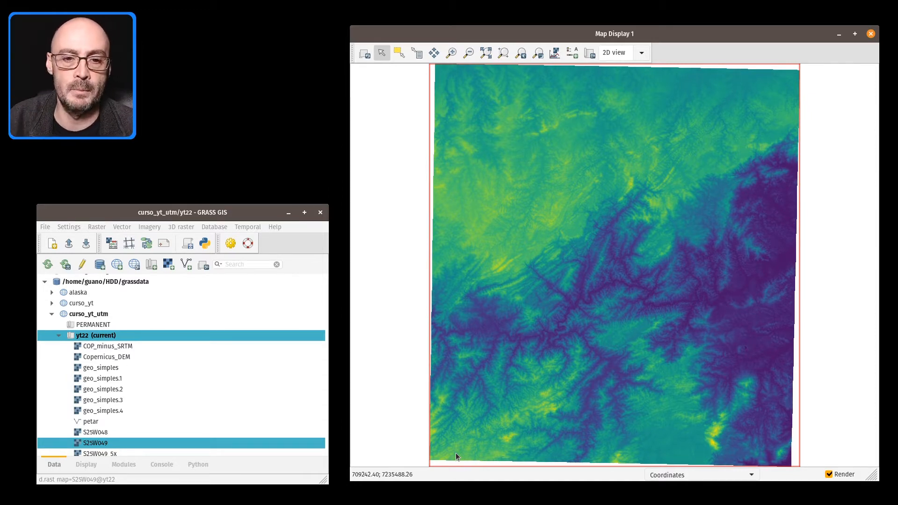
left_click(572, 206)
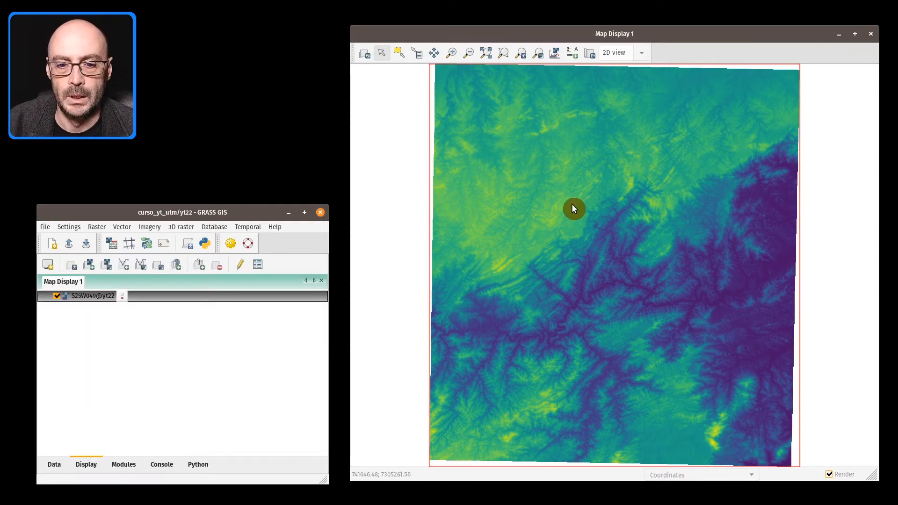
Step: Import the petar_limites_ll.gpkg vector file from the dados_yt folder with v.import, reprojecting it to the current location
left_click(45, 227)
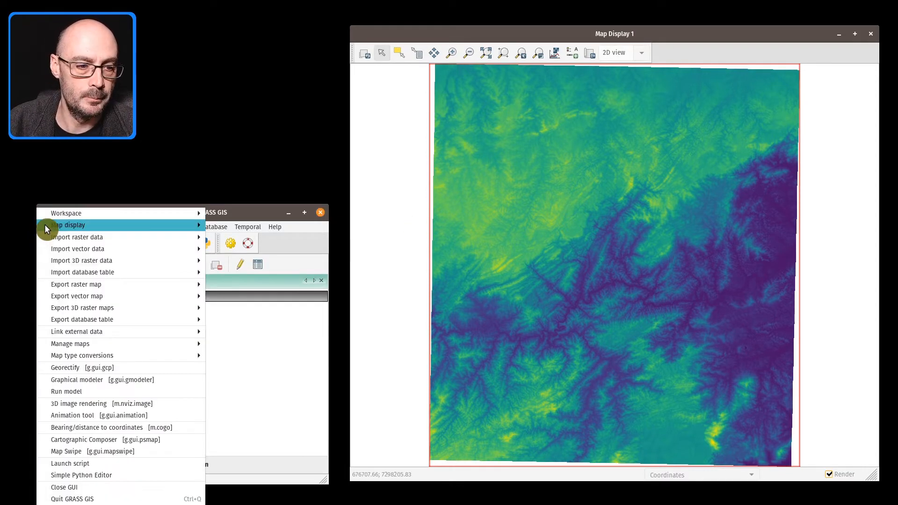
mouse_move(121, 296)
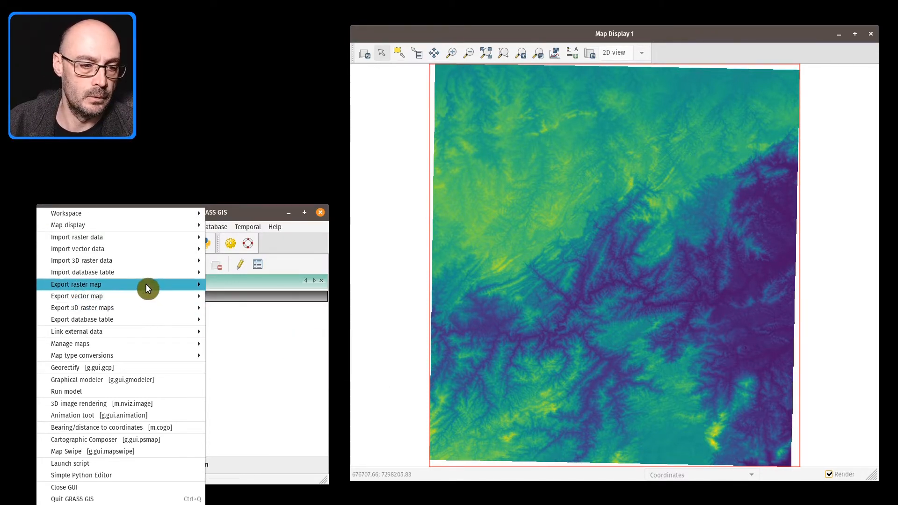
mouse_move(195, 249)
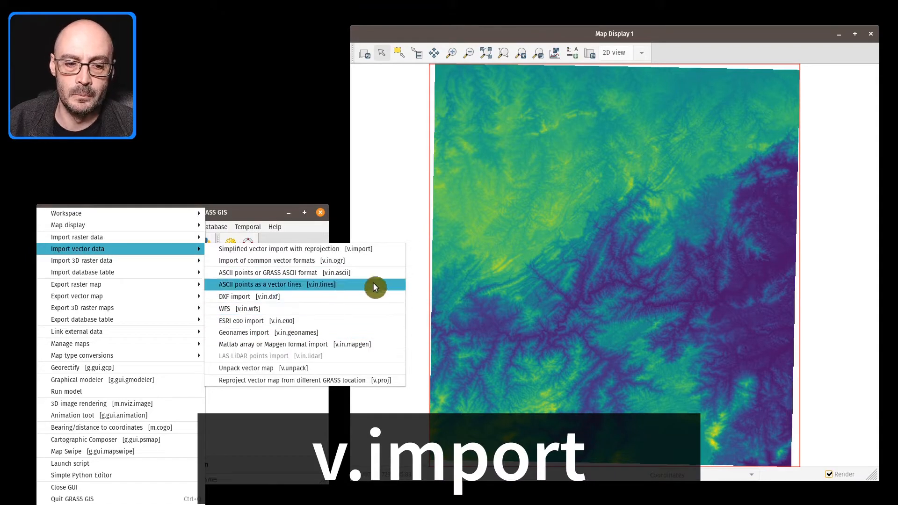
left_click(364, 249)
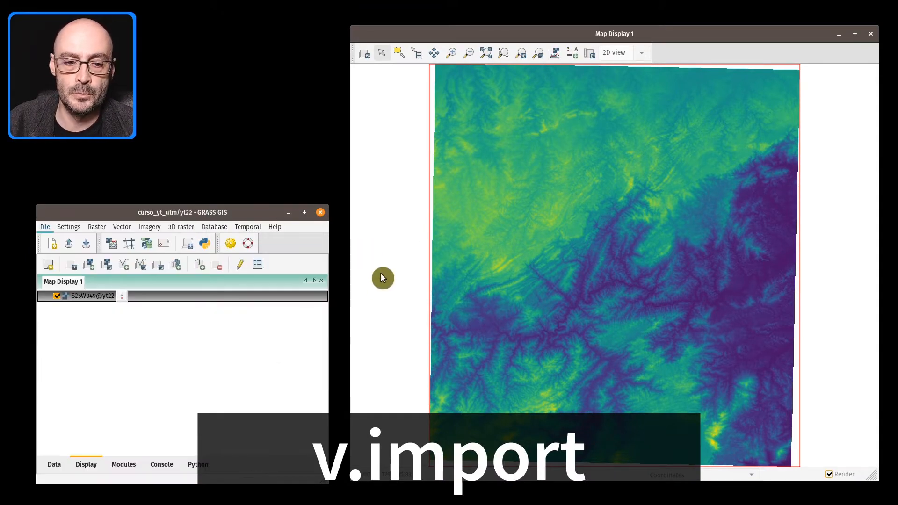
left_click_drag(499, 115, 527, 115)
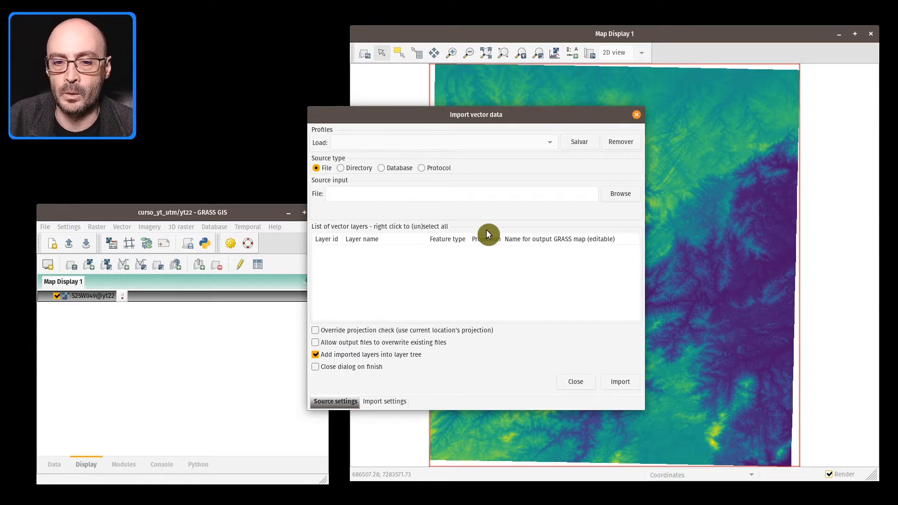
left_click(627, 199)
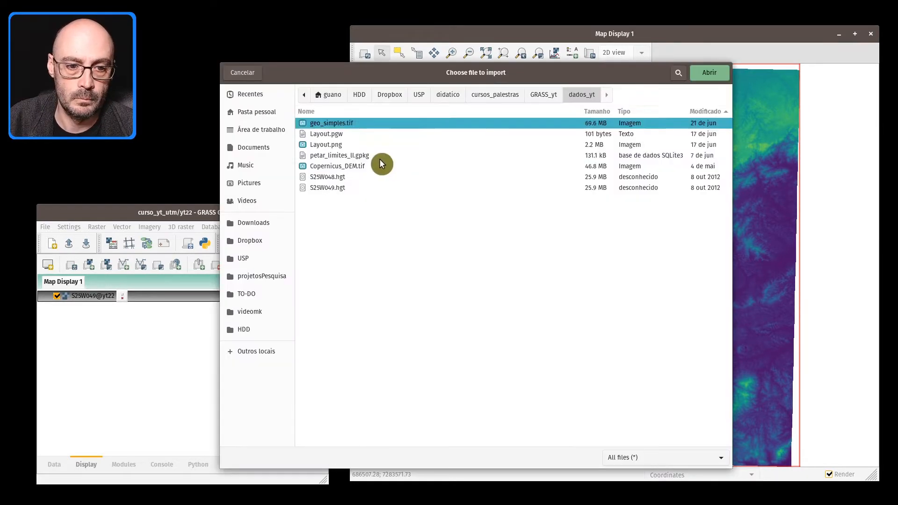
left_click(380, 157)
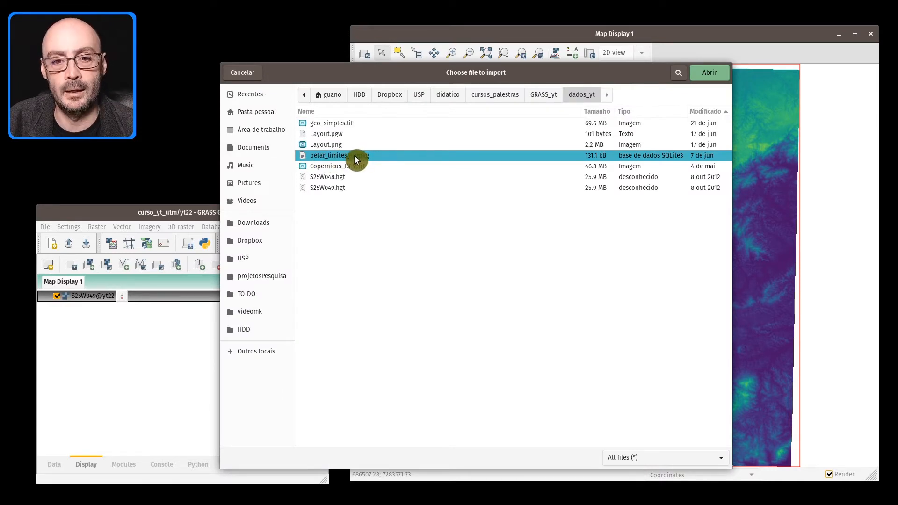
left_click(723, 71)
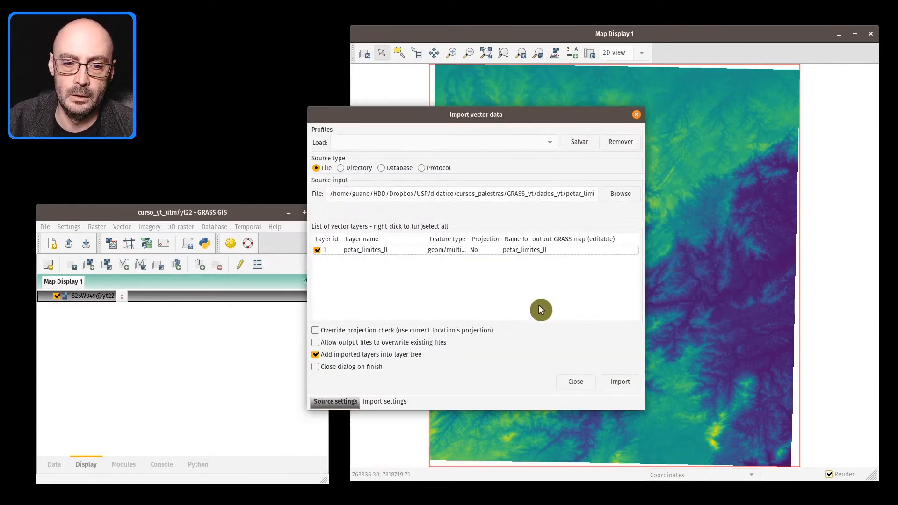
left_click(620, 383)
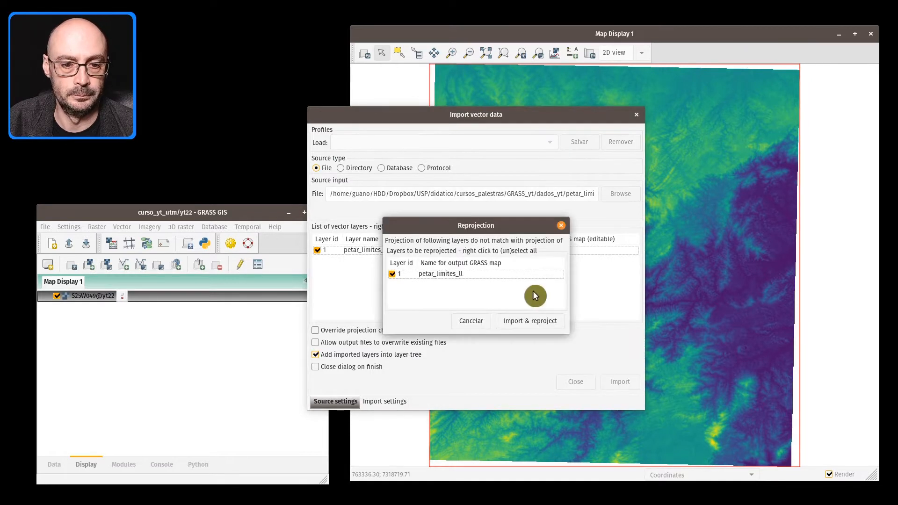
left_click(532, 320)
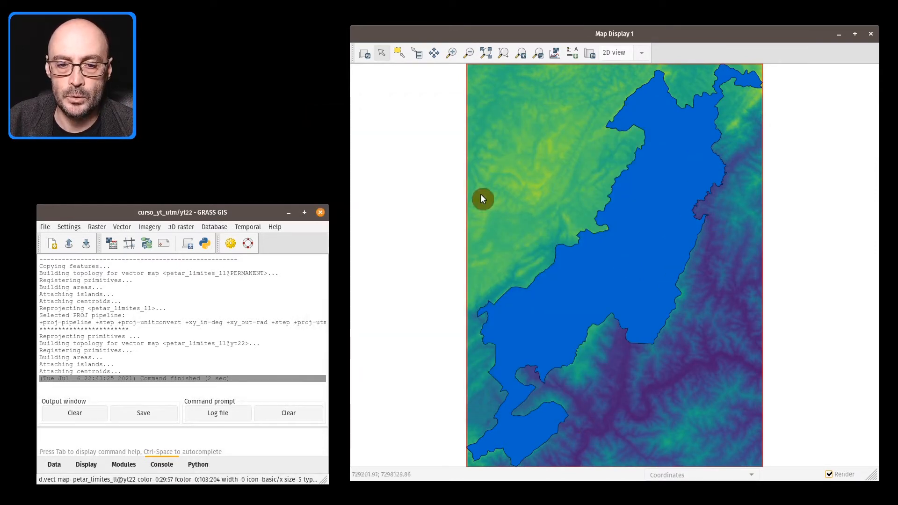
Step: Zoom the map display to frame the whole petar_limites_ll polygon with some surrounding terrain
left_click(468, 53)
left_click(589, 253)
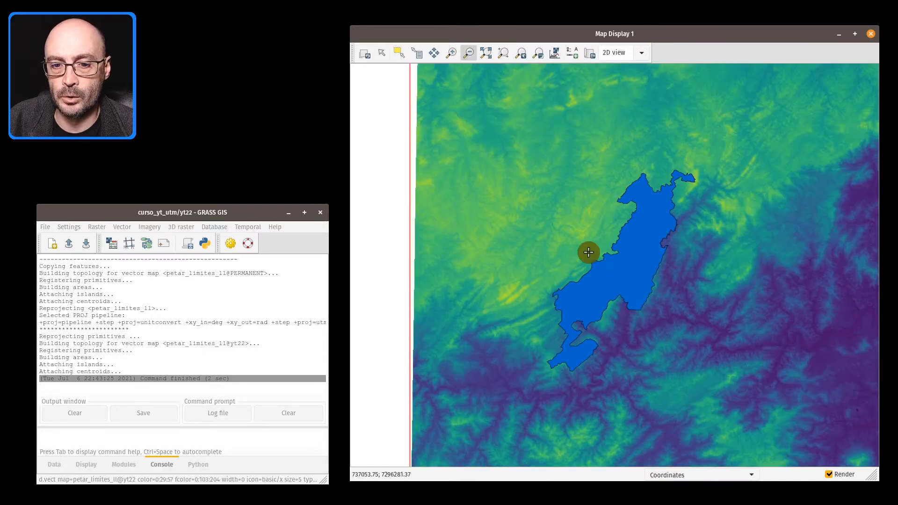
left_click(452, 52)
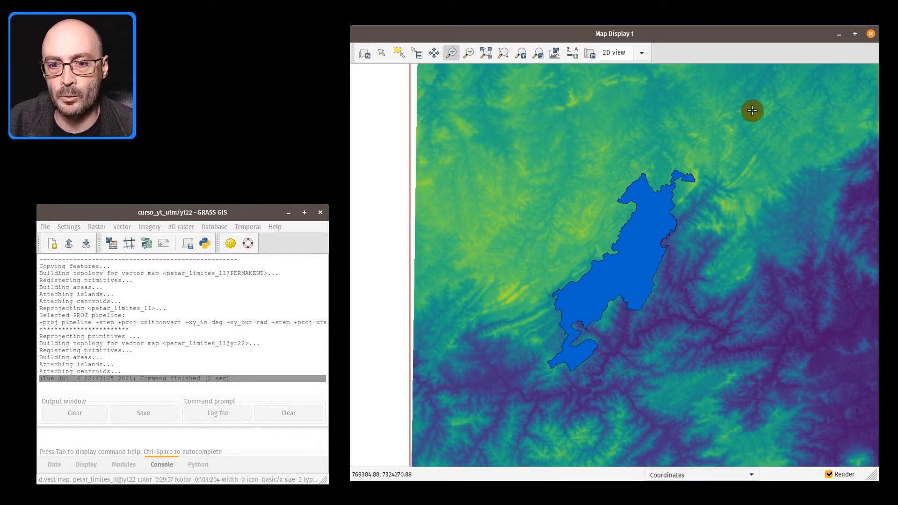
left_click_drag(776, 129, 471, 434)
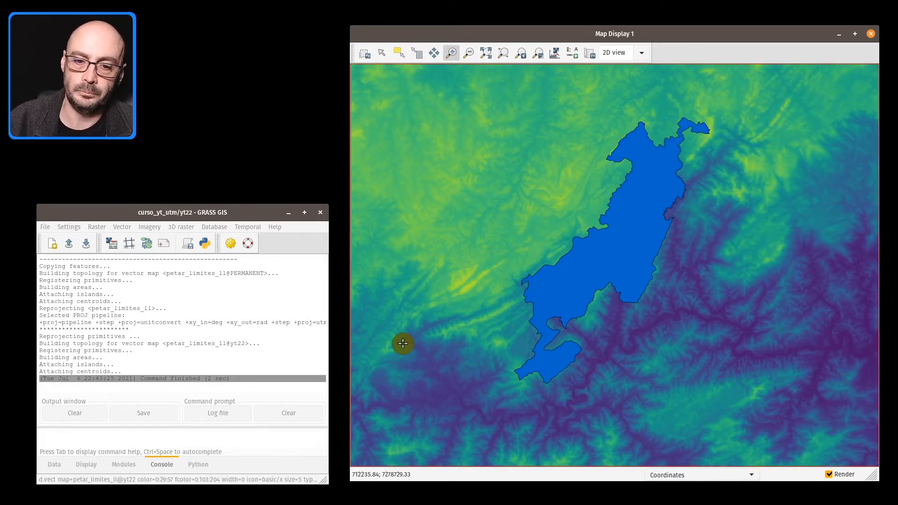
Step: Open the display properties of the petar_limites_ll layer and go through its selection options to the color settings
left_click(86, 464)
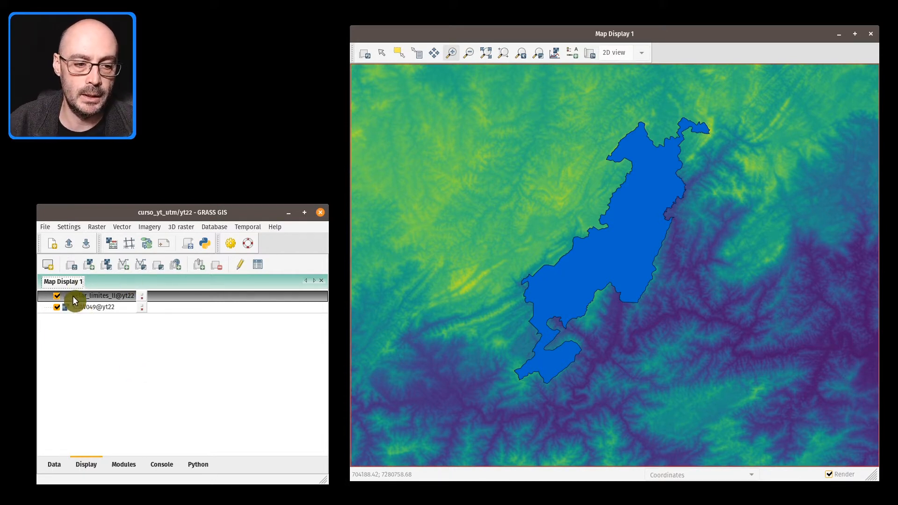
right_click(145, 295)
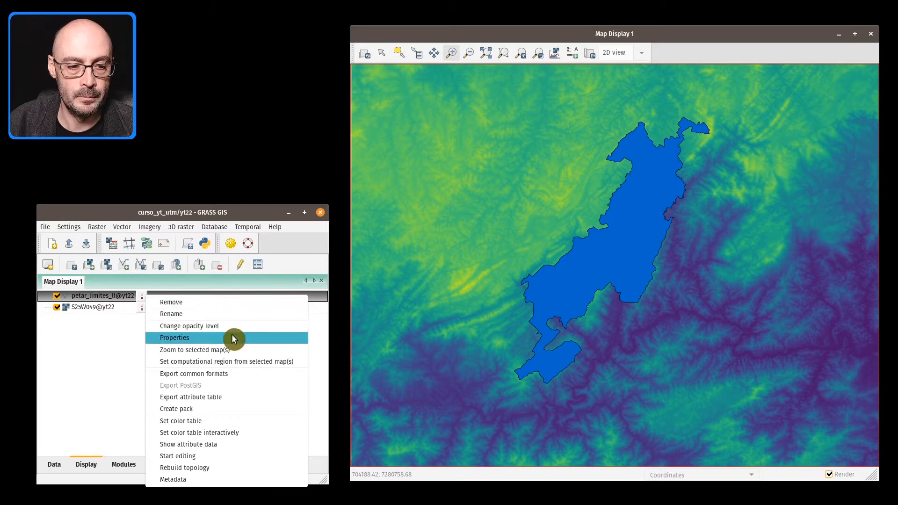
left_click(178, 337)
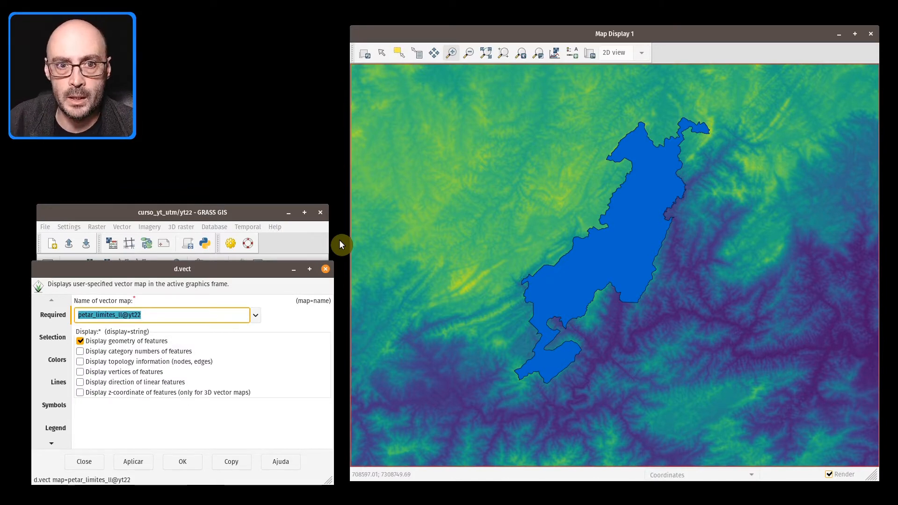
left_click_drag(241, 268, 588, 117)
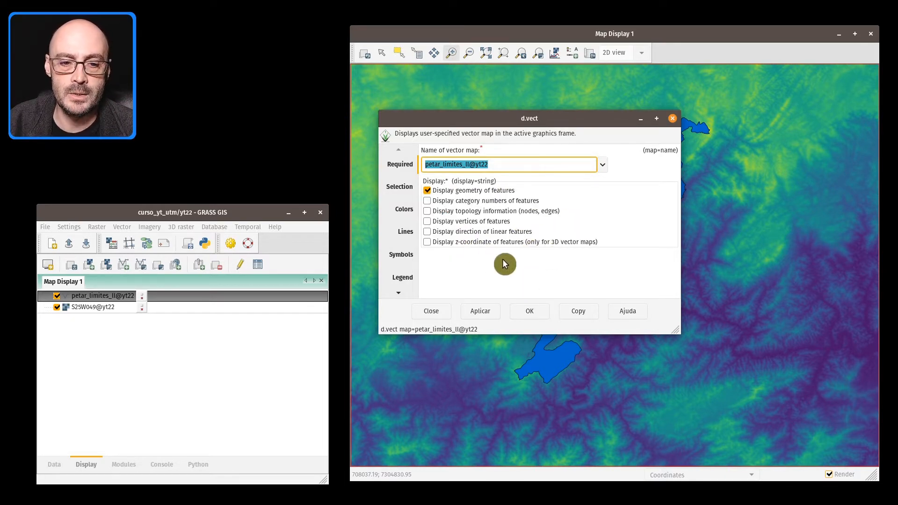
left_click(399, 186)
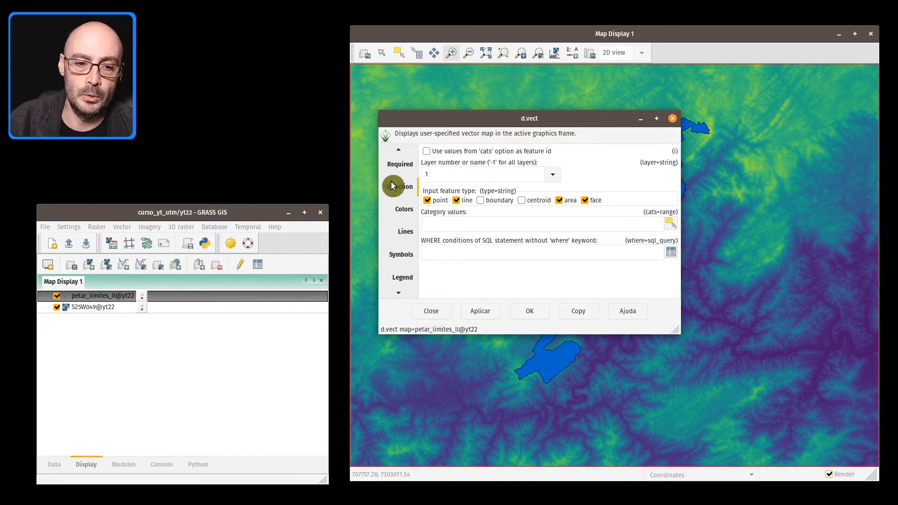
left_click(403, 211)
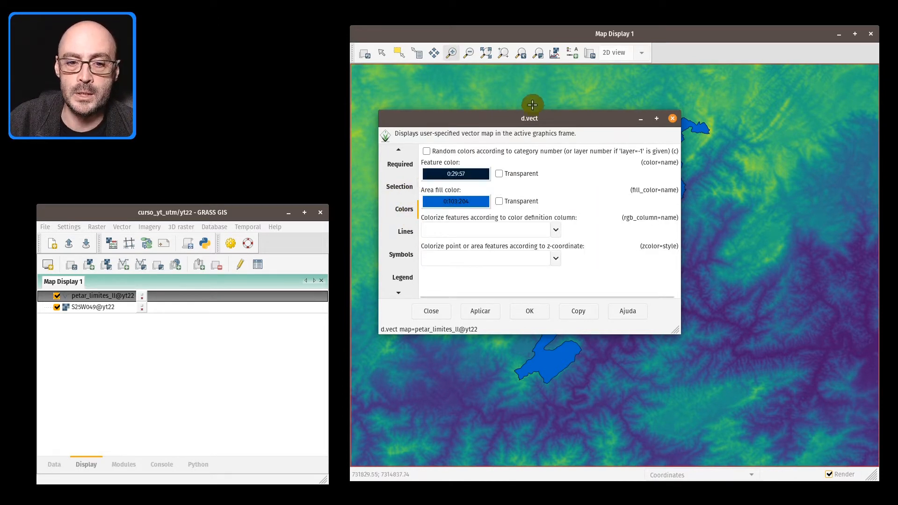
Step: Set the area fill color of petar_limites_ll to dark yellow 204:183:0 and apply it to the map
left_click_drag(542, 120, 249, 242)
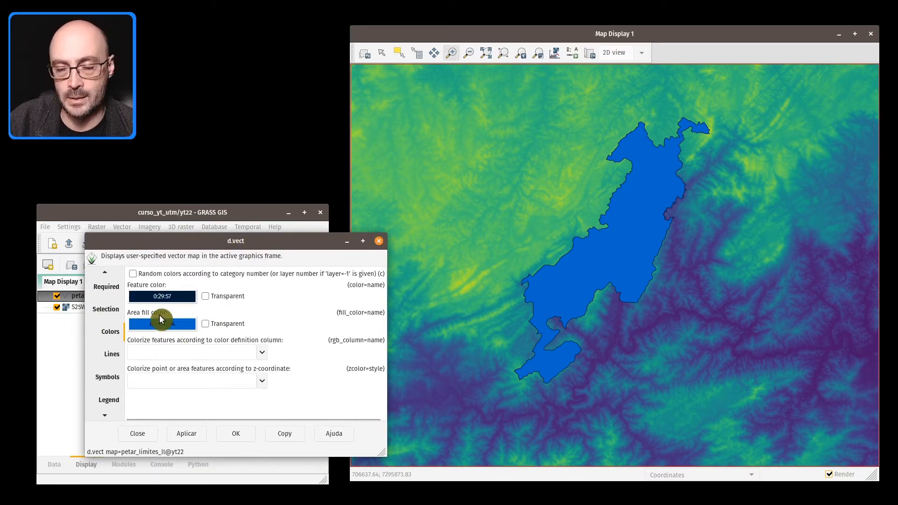
left_click(170, 323)
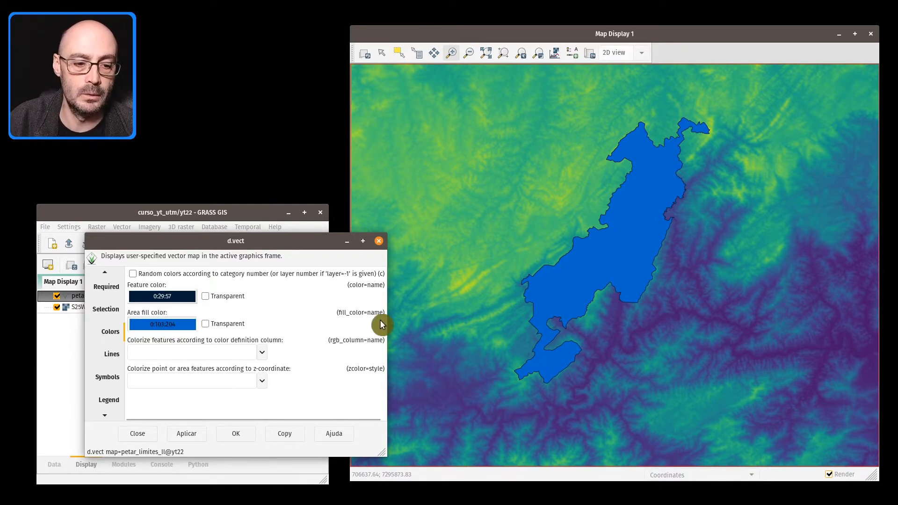
left_click(147, 316)
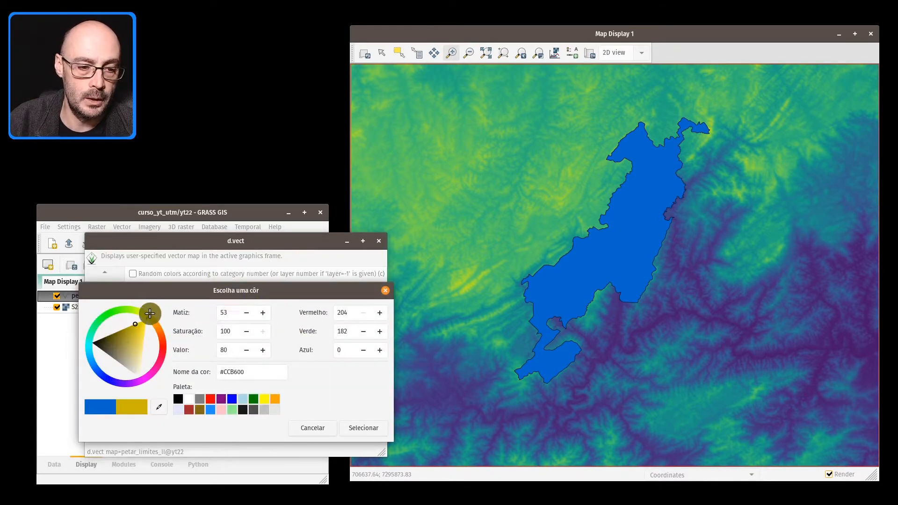
left_click(372, 429)
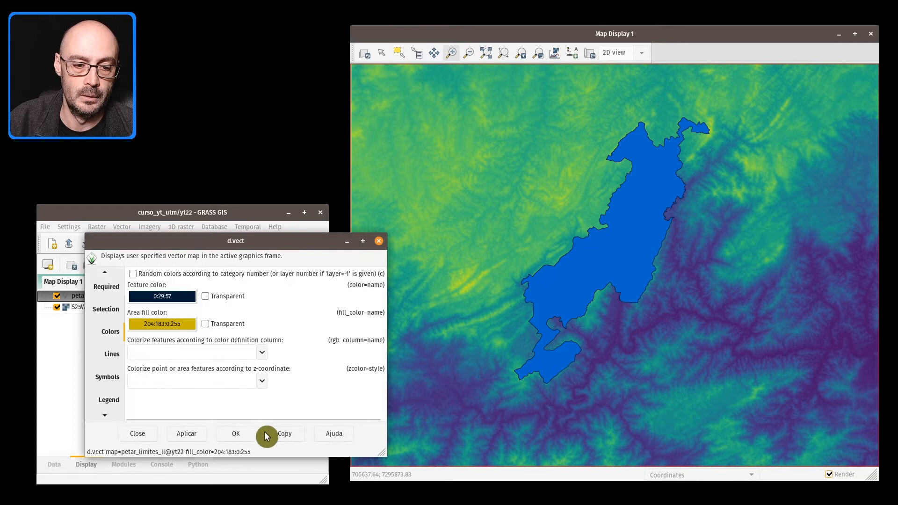
left_click(194, 431)
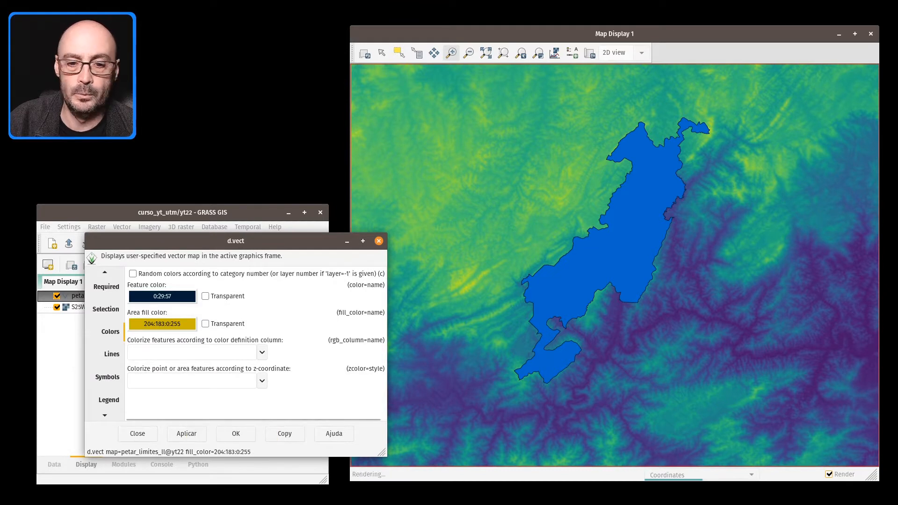
Step: Try a transparent area fill on the petar_limites_ll layer and switch the transparency back off
left_click(207, 323)
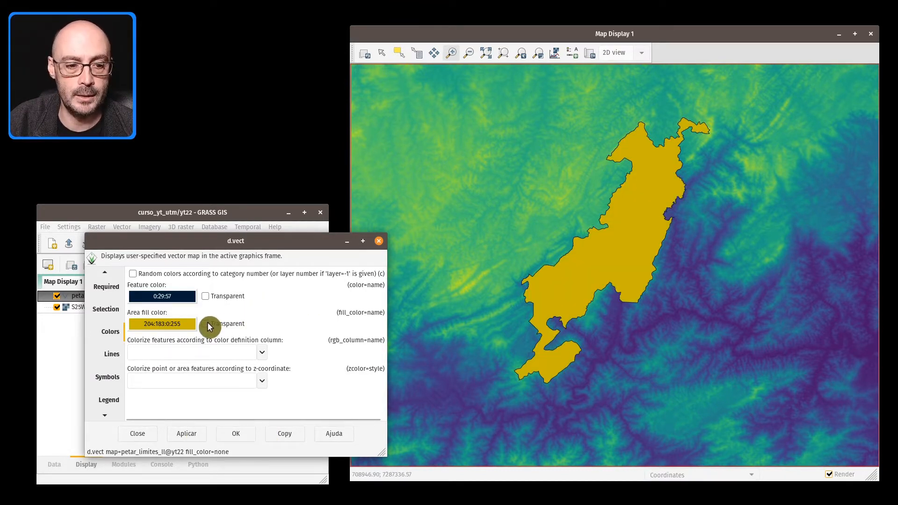
left_click(186, 434)
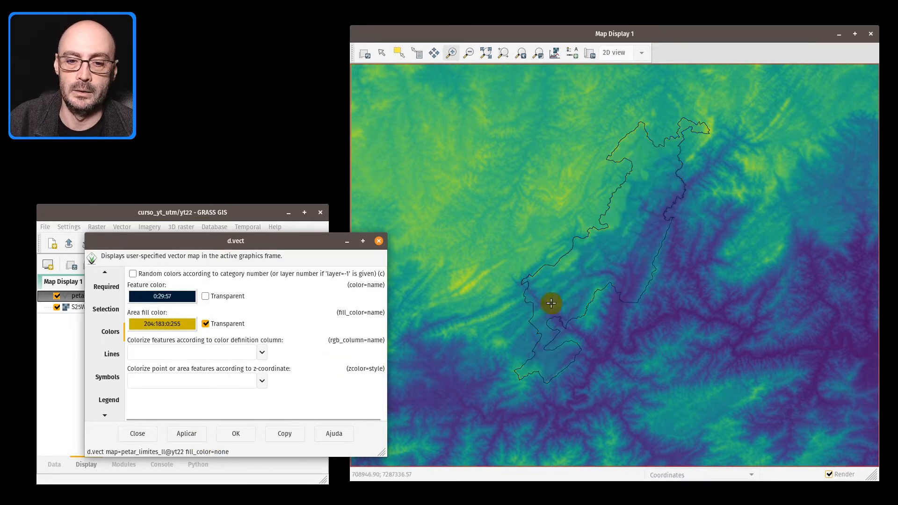
left_click(205, 324)
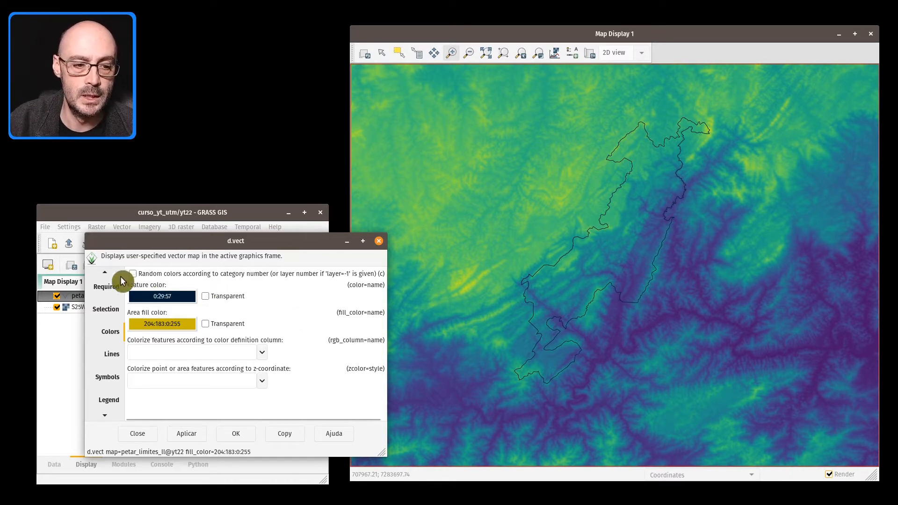
Step: Try a dark red feature color, 57:5:0, on the petar_limites_ll layer and apply it
left_click(184, 289)
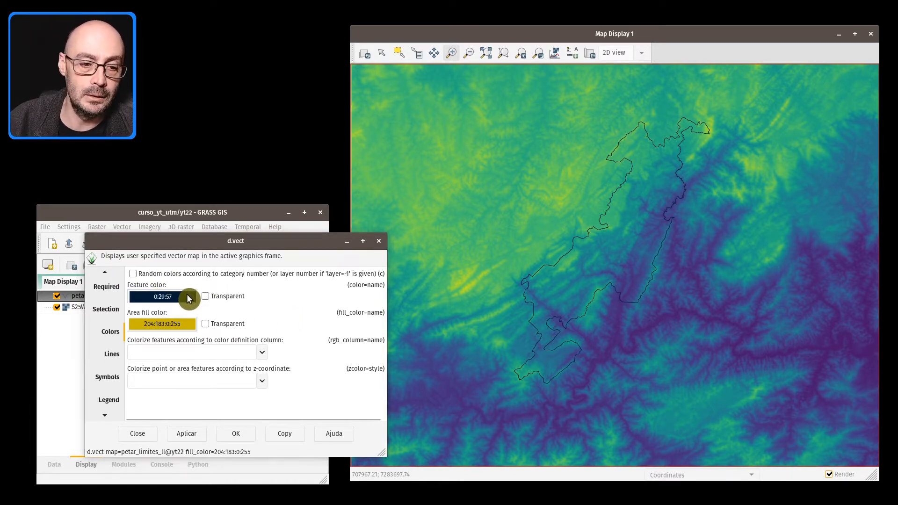
left_click(162, 344)
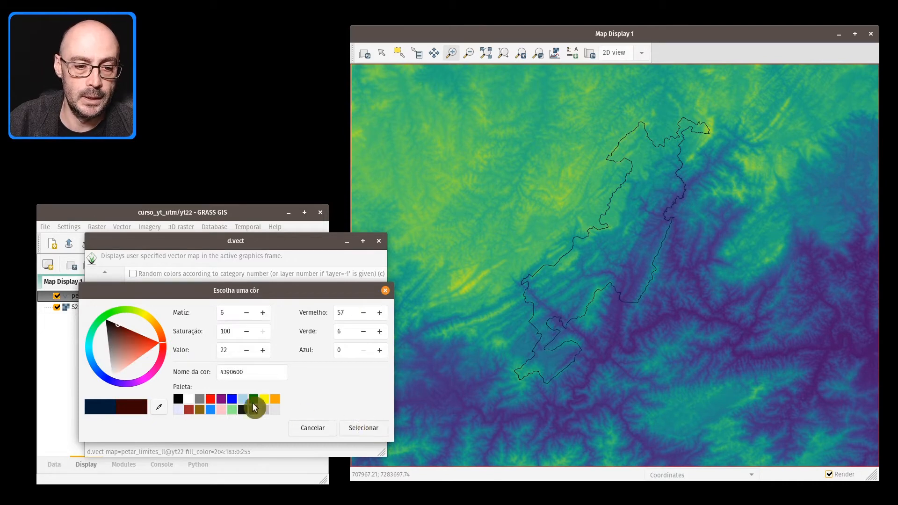
key("Return")
left_click(187, 433)
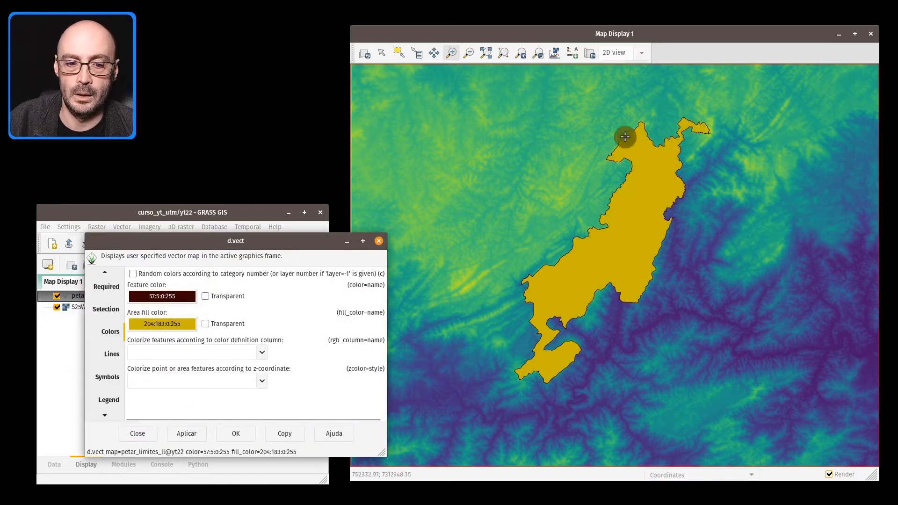
Step: Set the feature color to orange 215:139:0 and make the area fill transparent, applying both to the map
left_click(176, 297)
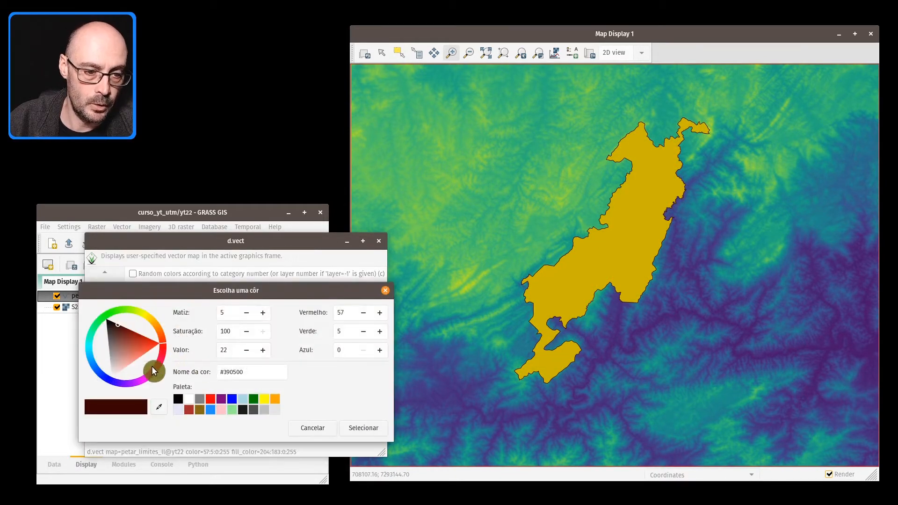
left_click_drag(141, 341, 154, 328)
left_click(154, 324)
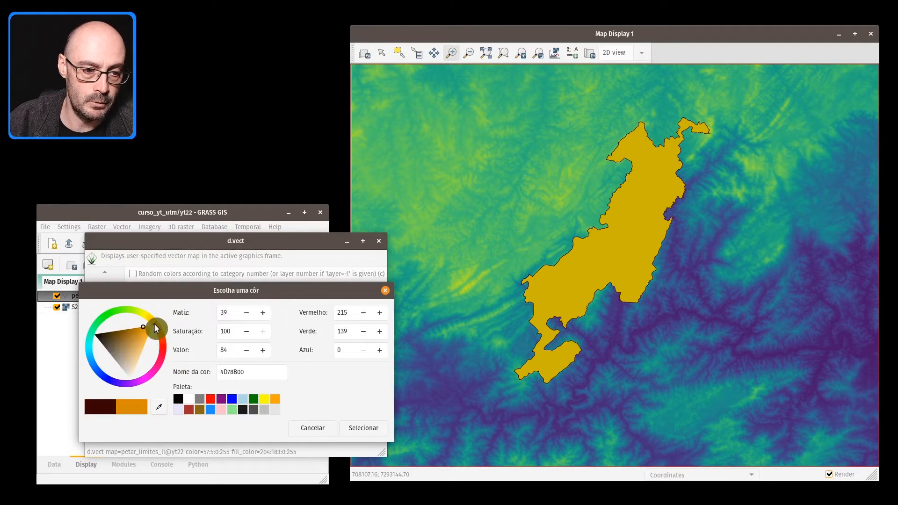
left_click(372, 429)
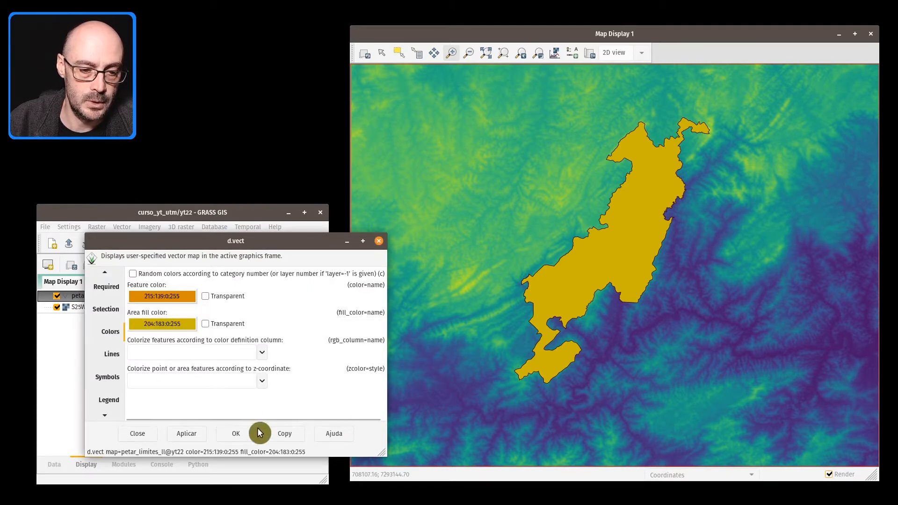
left_click(188, 434)
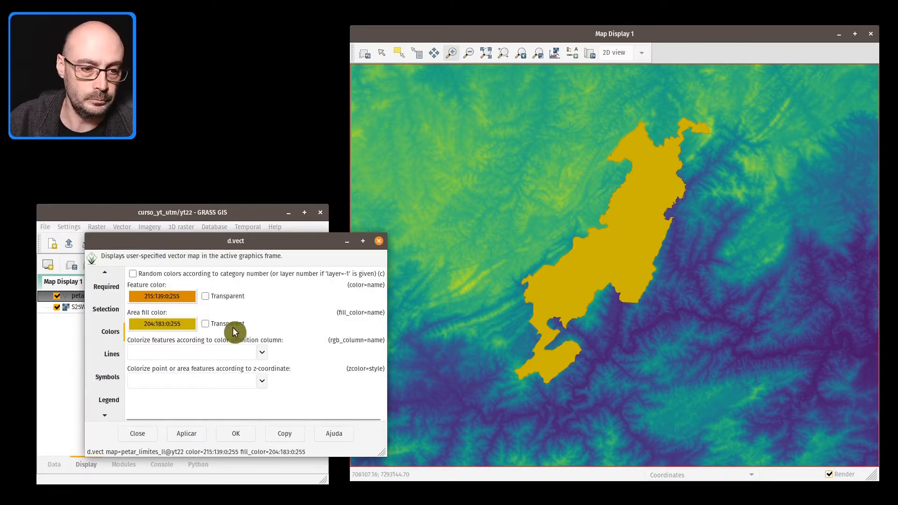
left_click(228, 324)
left_click(187, 434)
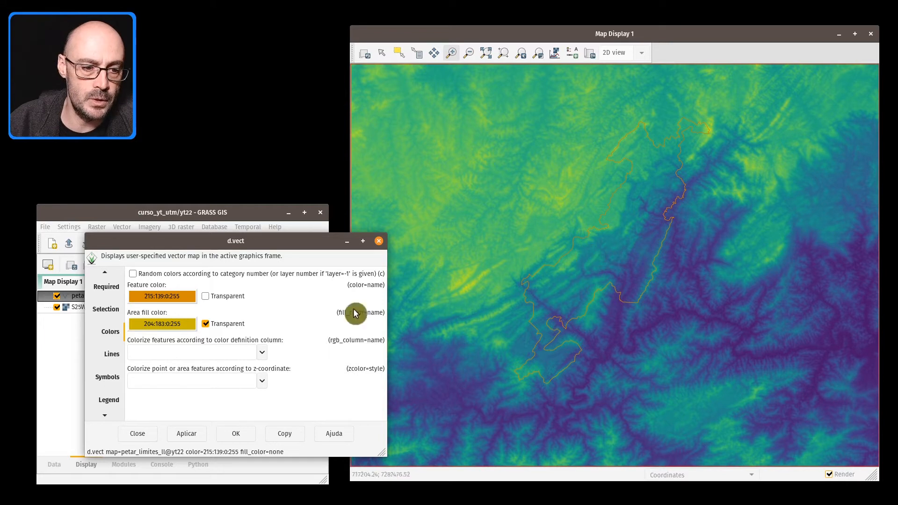
Step: Set the line width of the petar_limites_ll boundary to 3 and apply it
left_click(109, 355)
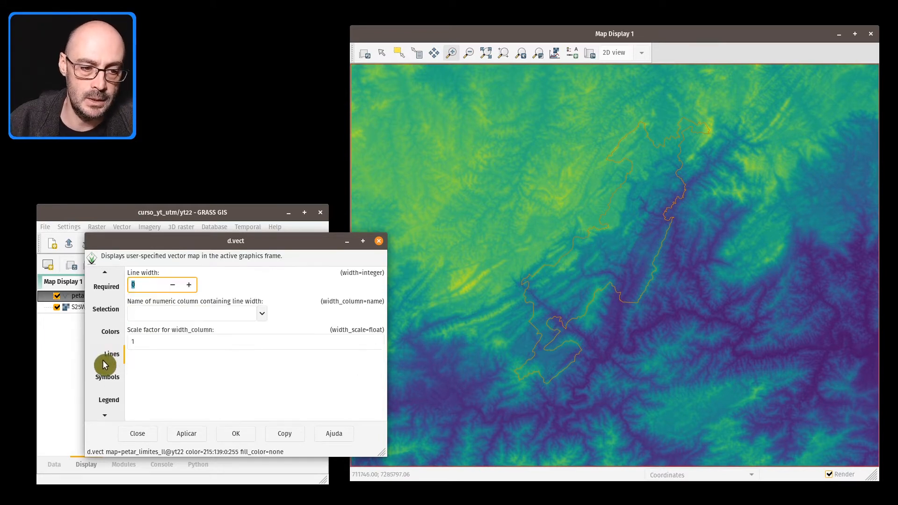
left_click(189, 285)
left_click(188, 285)
left_click(189, 285)
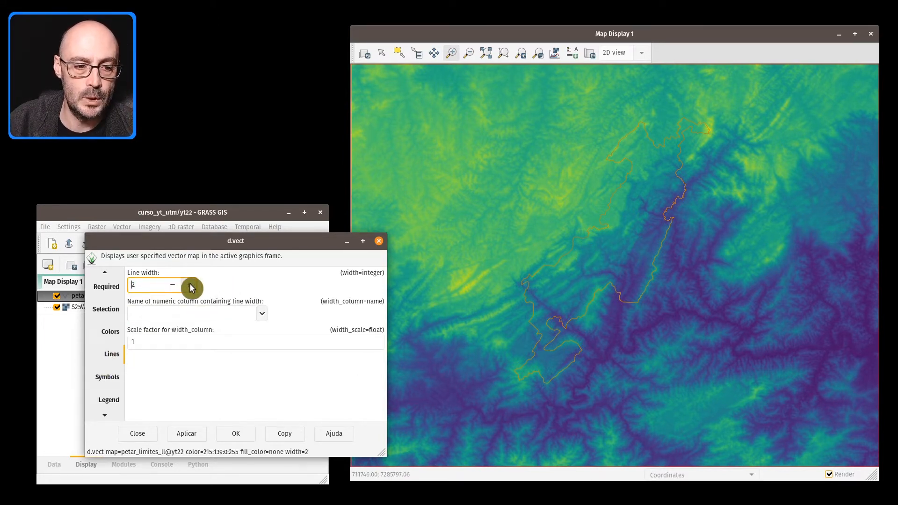
left_click(195, 437)
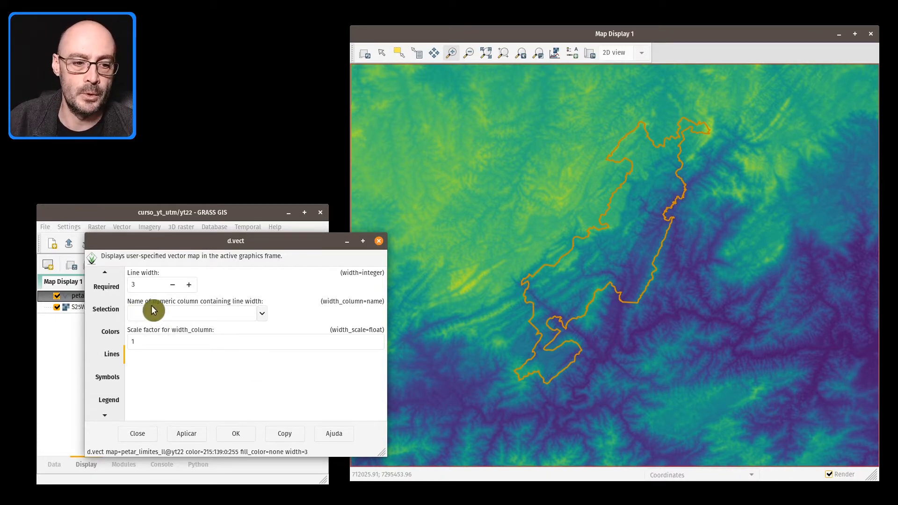
Step: Examine which attribute columns petar_limites_ll offers for controlling line width and for defining feature colors
left_click(264, 315)
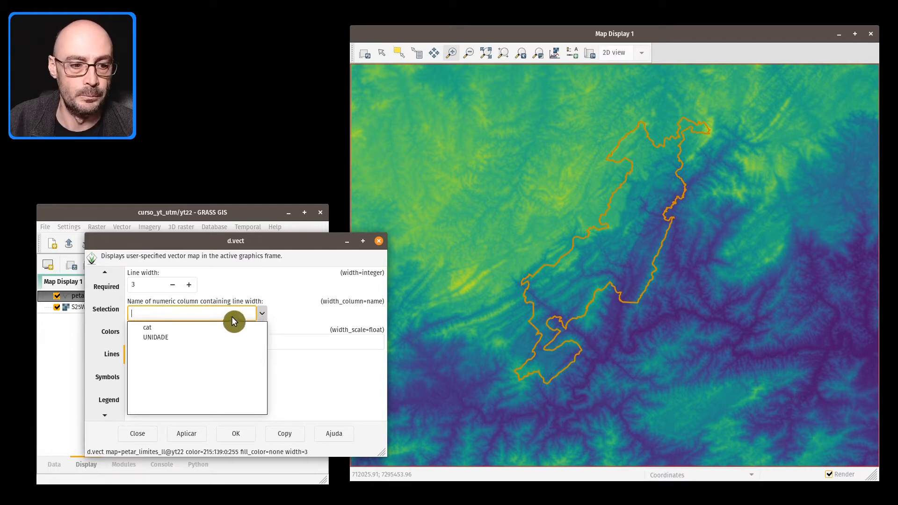
left_click(257, 273)
left_click(111, 331)
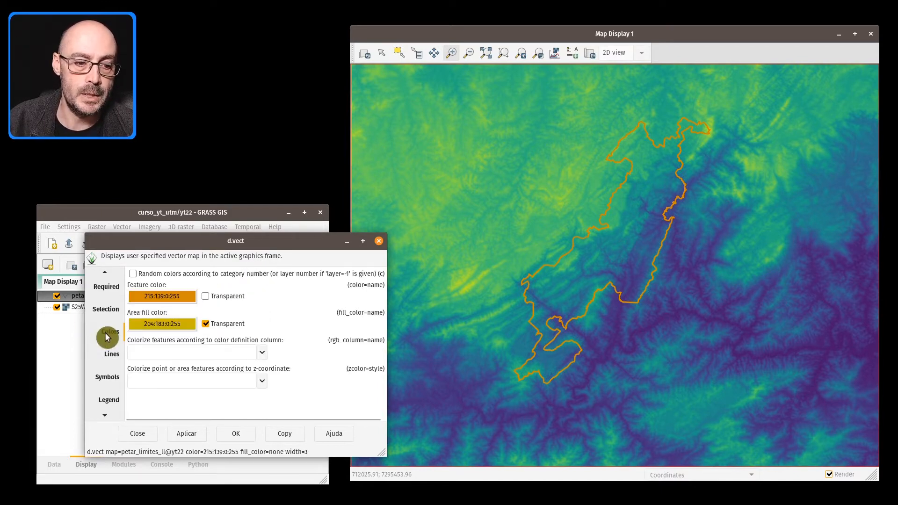
left_click_drag(321, 241, 655, 85)
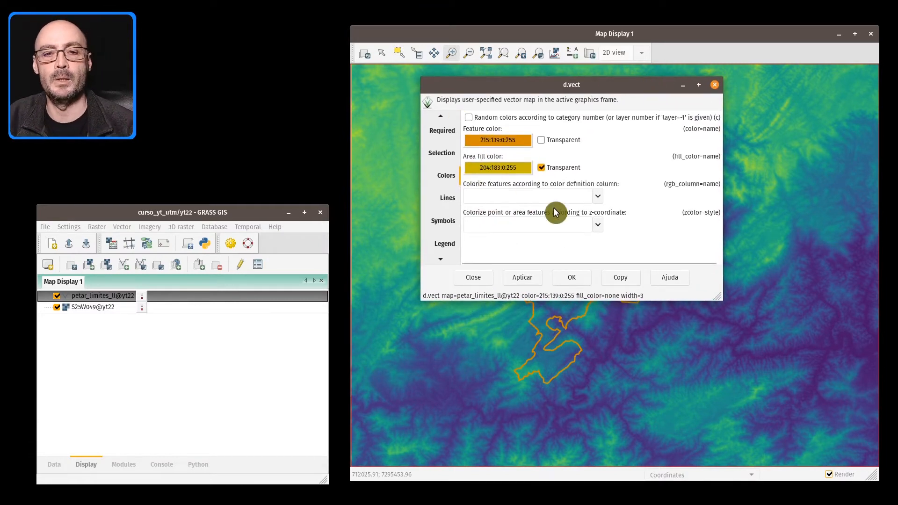
left_click(598, 195)
left_click(505, 197)
left_click(603, 196)
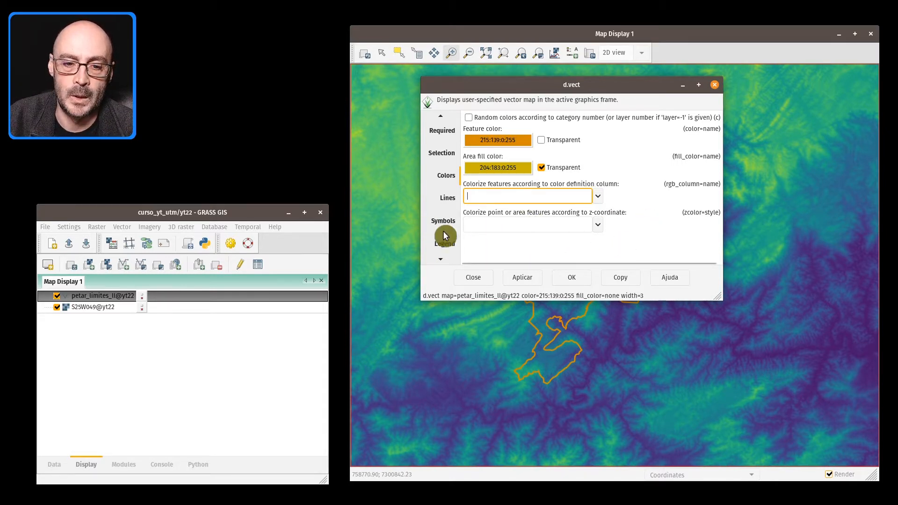
Step: Examine the color tables available for coloring features by z-coordinate without choosing one
left_click(600, 225)
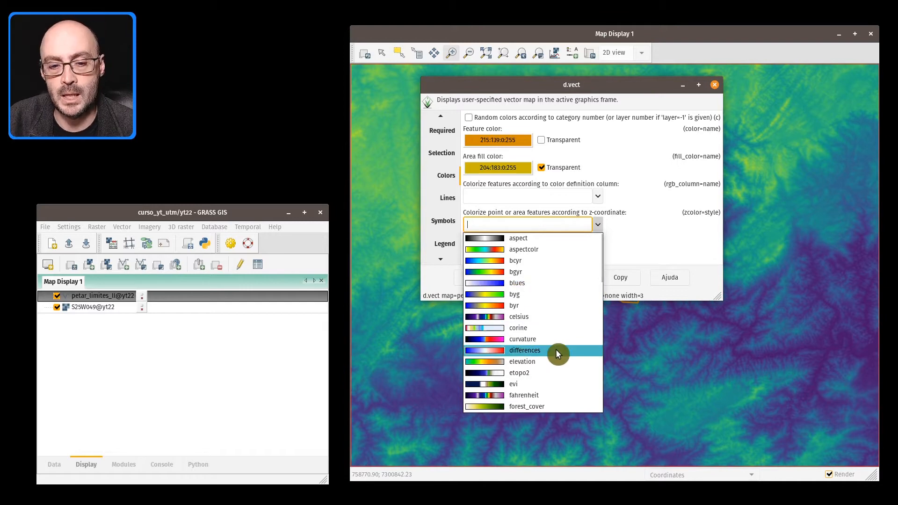
scroll(563, 258, "down", 6)
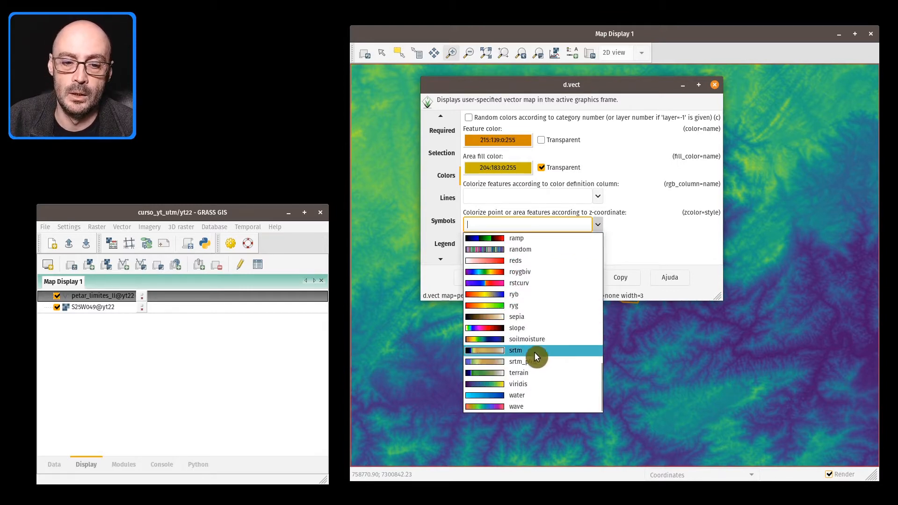
scroll(535, 355, "up", 4)
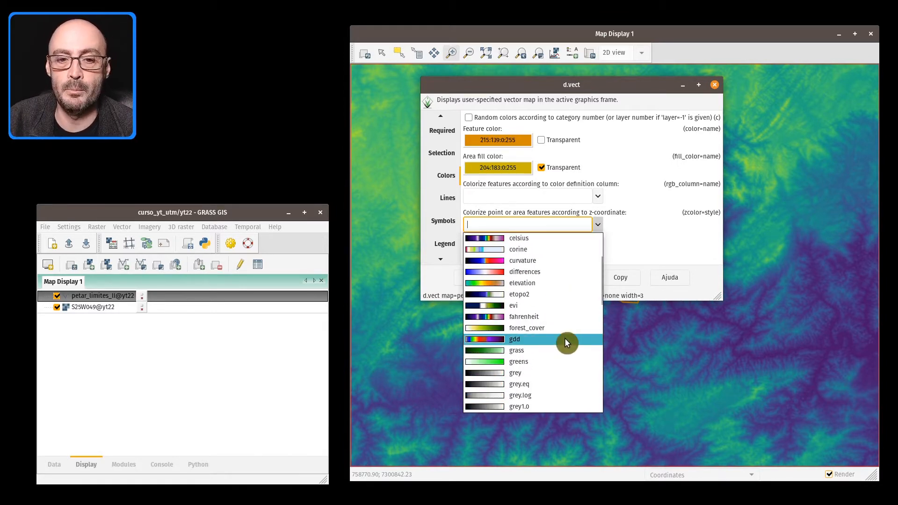
left_click(468, 223)
Step: Examine the point symbols in the basic, geology and n_arrows directories, cancel the selection and close the layer's display properties
left_click(444, 221)
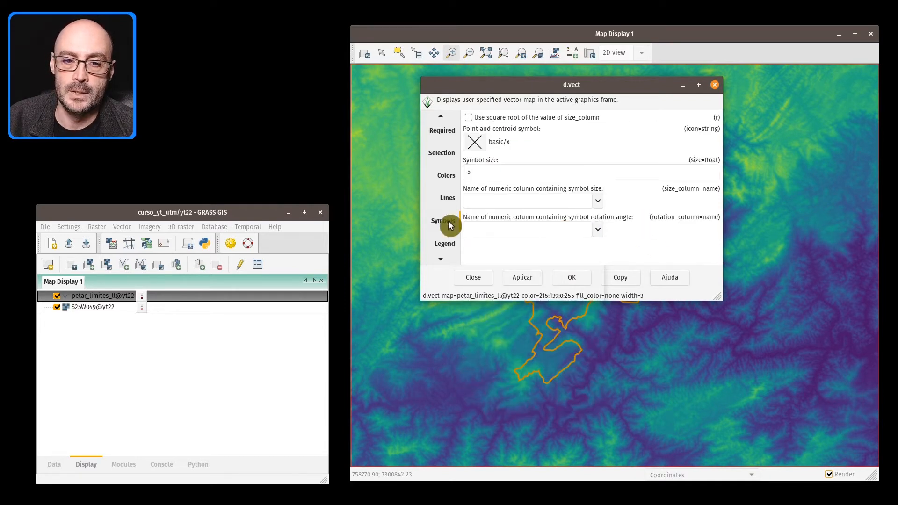
left_click_drag(561, 87, 573, 91)
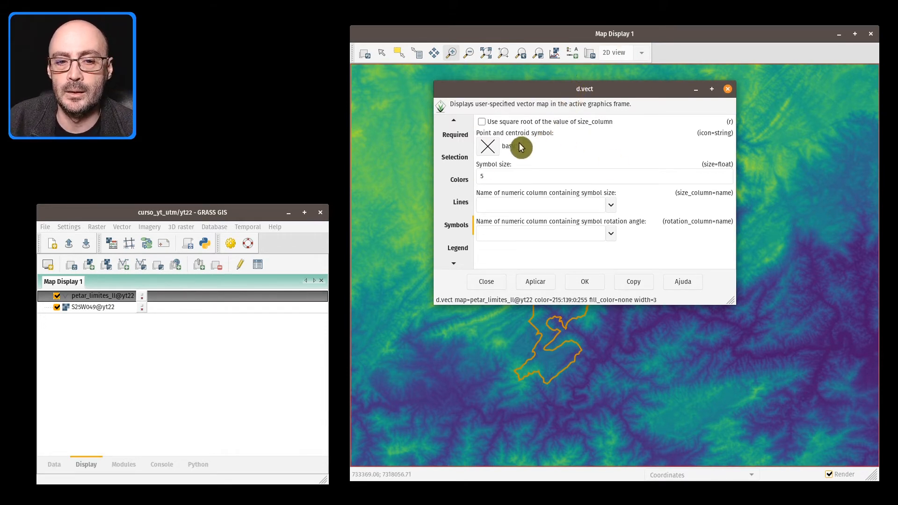
left_click(489, 146)
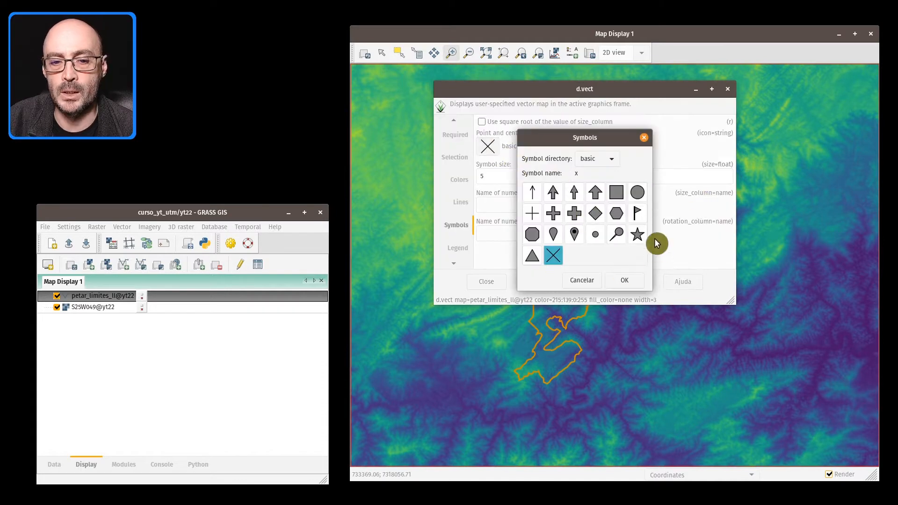
left_click(615, 161)
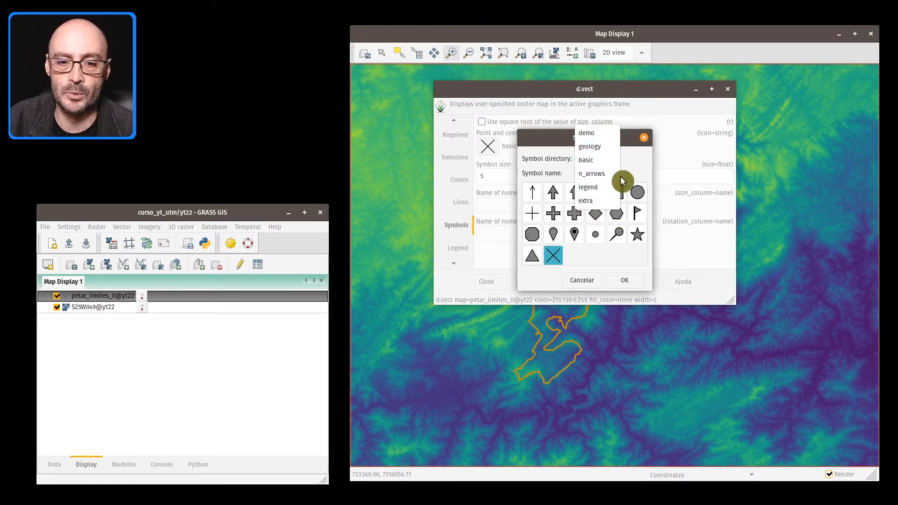
left_click(607, 146)
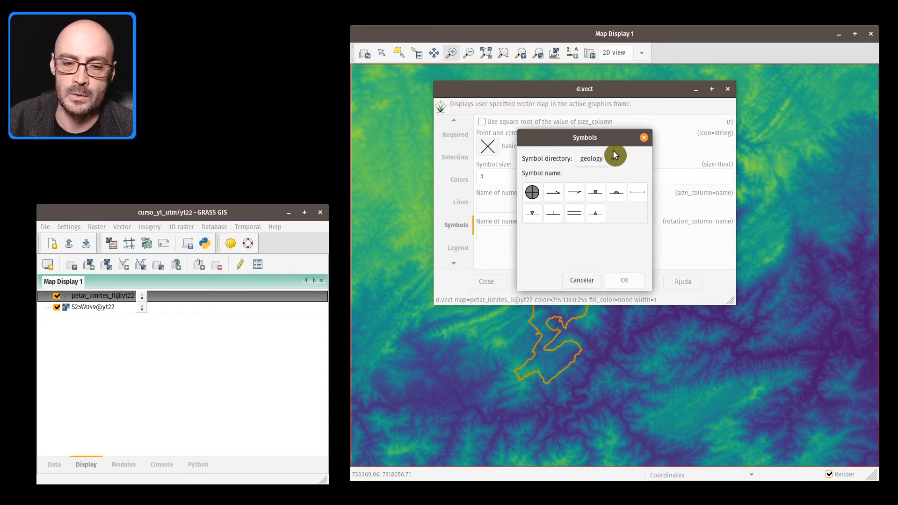
left_click(611, 159)
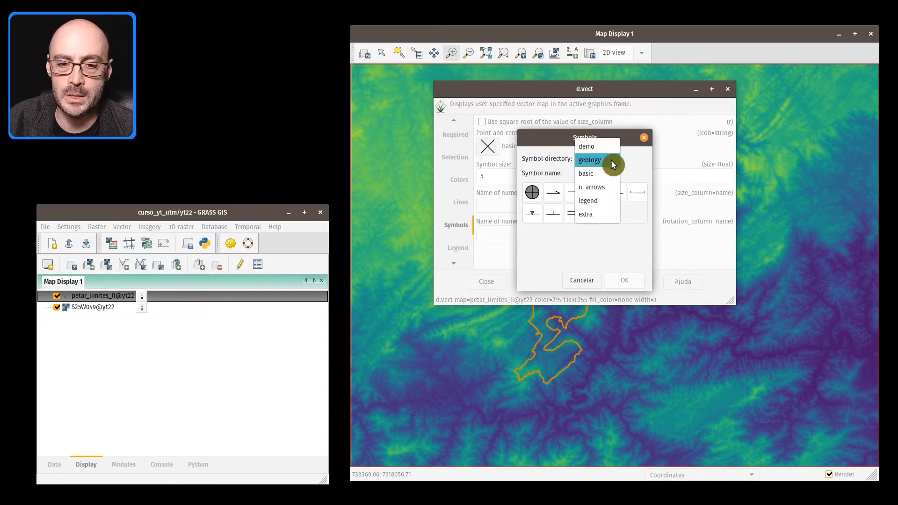
left_click(606, 187)
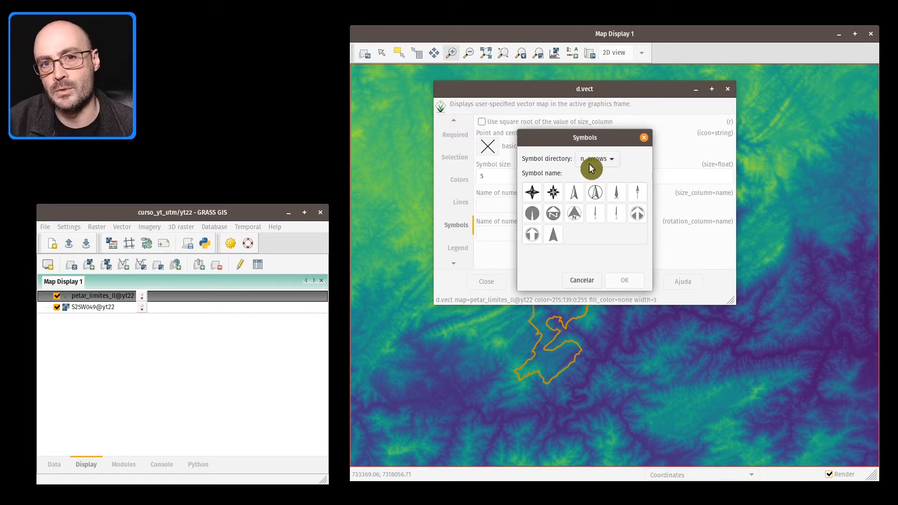
left_click(594, 280)
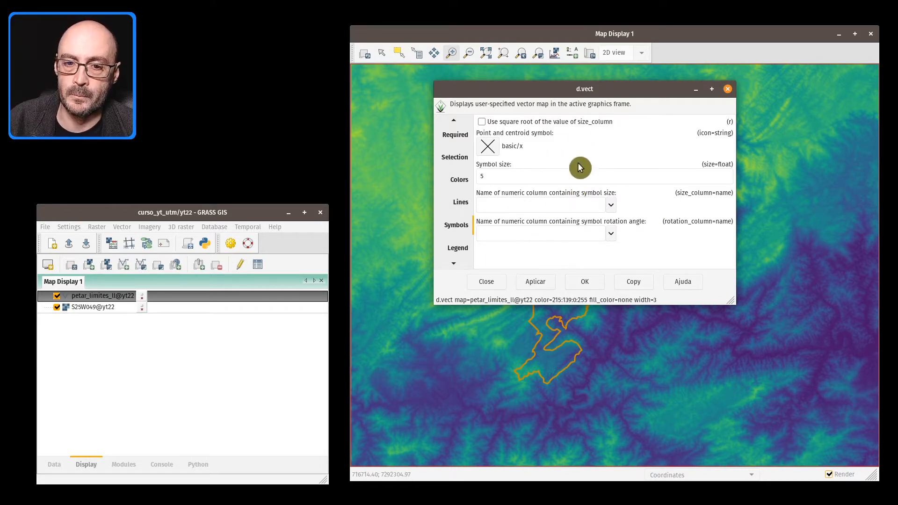
left_click(498, 282)
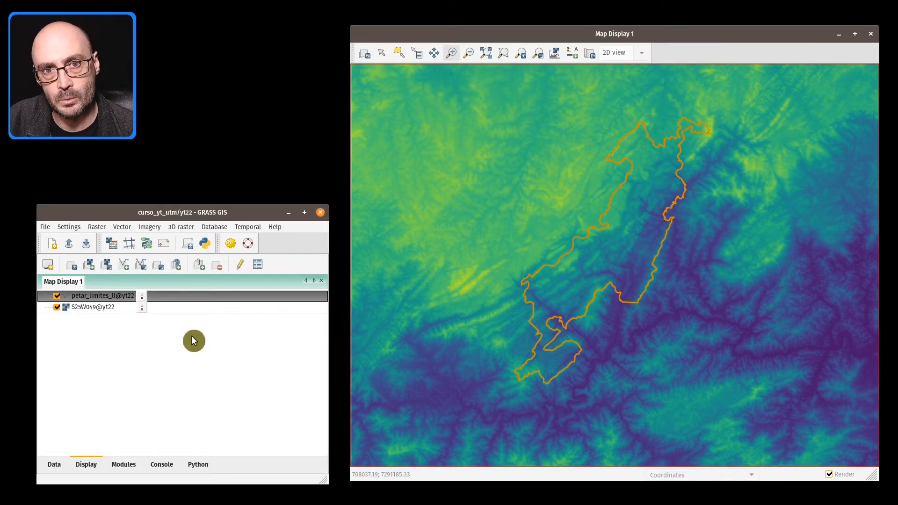
Step: Hide the petar_limites_ll boundary and fit the map view to the full extent of the S25W049 raster
left_click(56, 297)
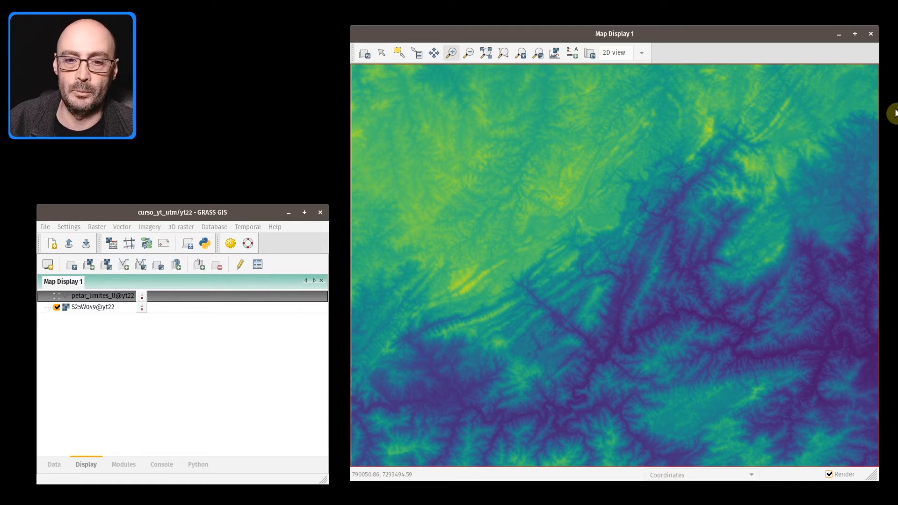
left_click(486, 54)
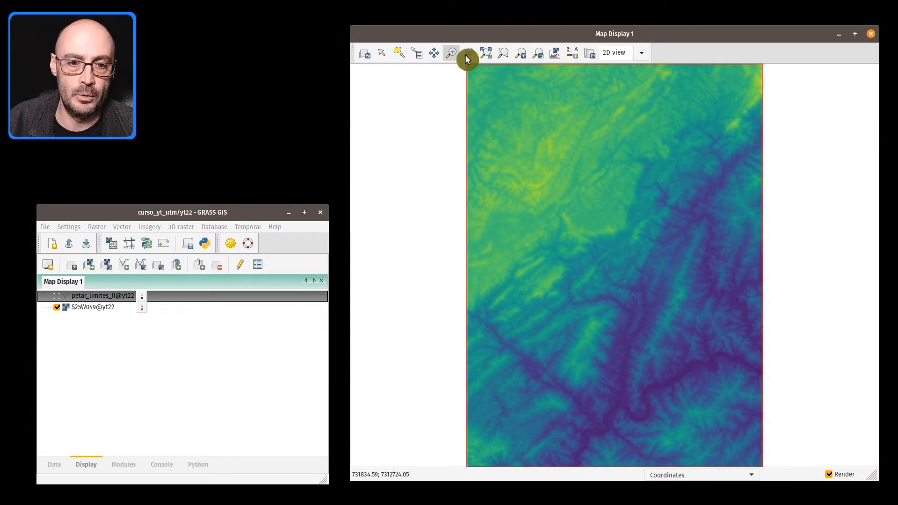
right_click(138, 308)
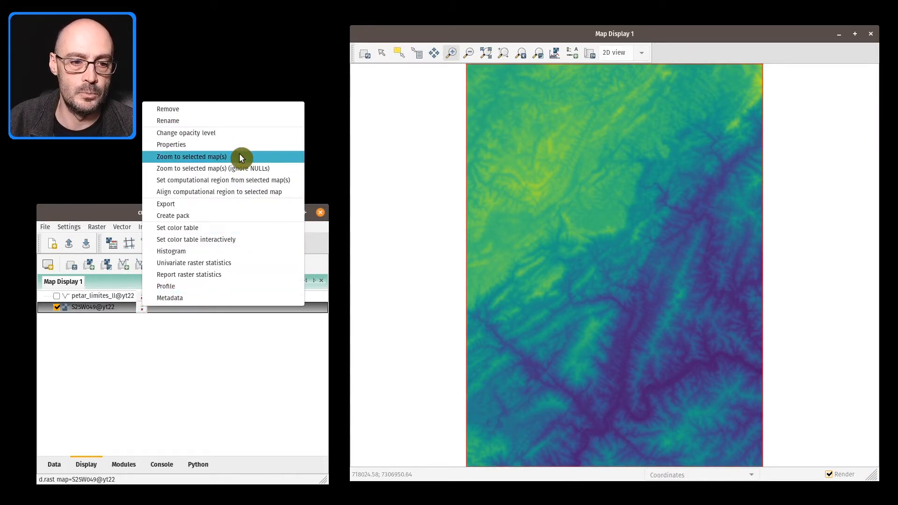
left_click(240, 156)
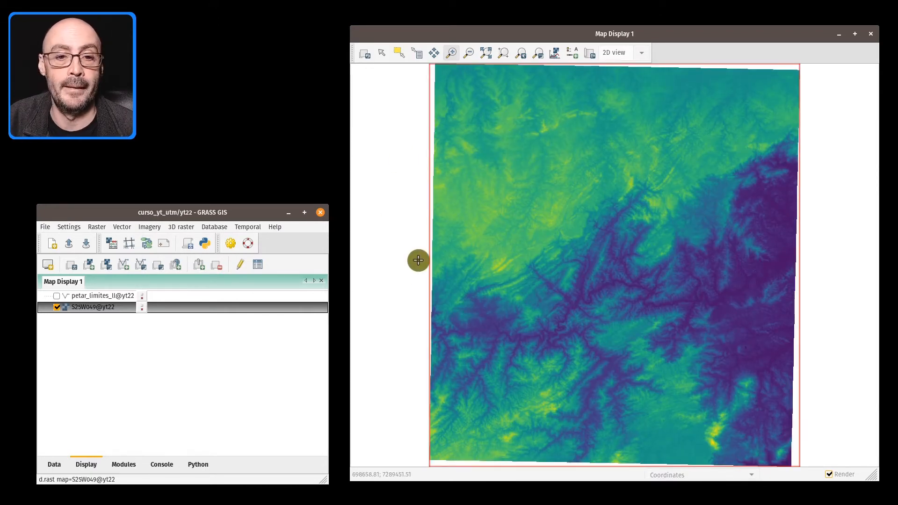
Step: Set the computational region extent interactively to a rectangle about 61 km wide by 44 km high over the raster's central-western part and zoom to it
left_click(540, 53)
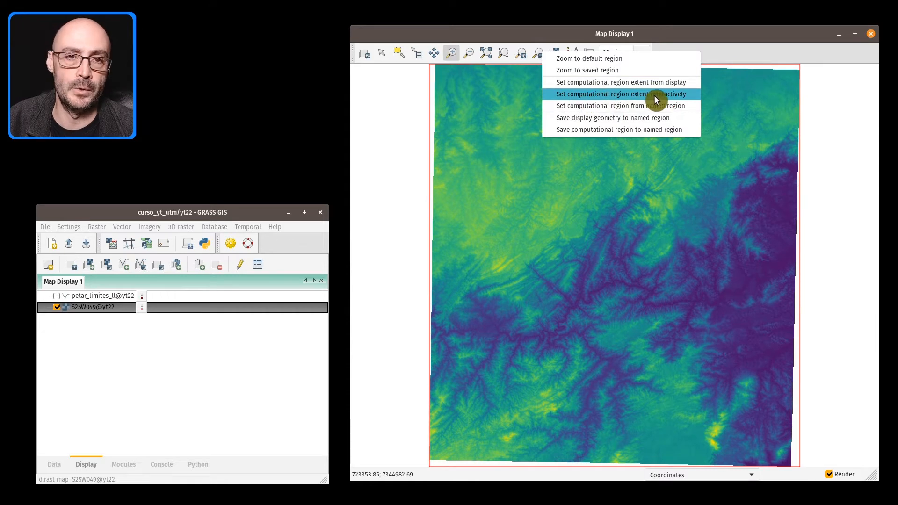
left_click(689, 94)
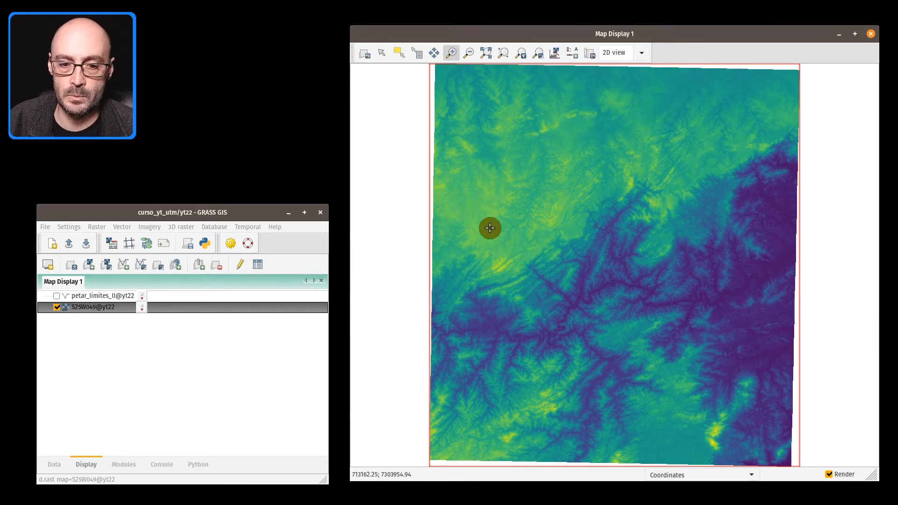
left_click_drag(470, 208, 689, 364)
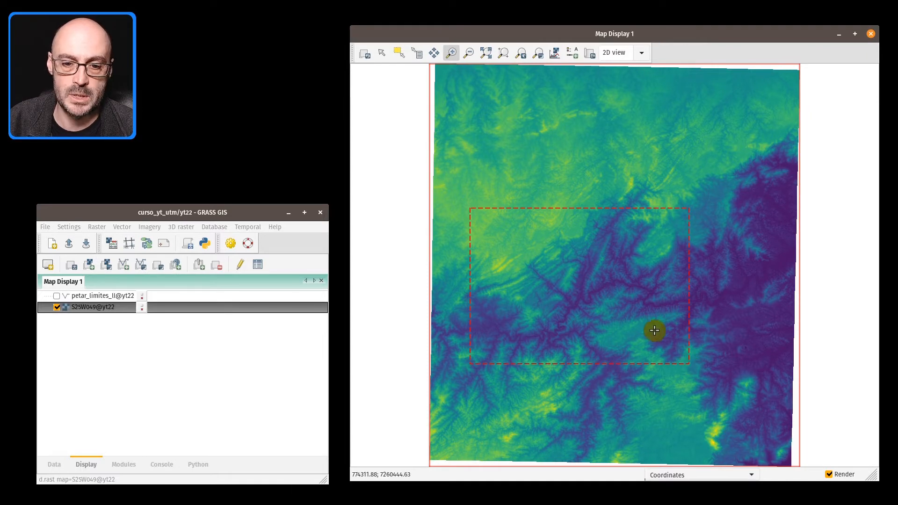
left_click(504, 54)
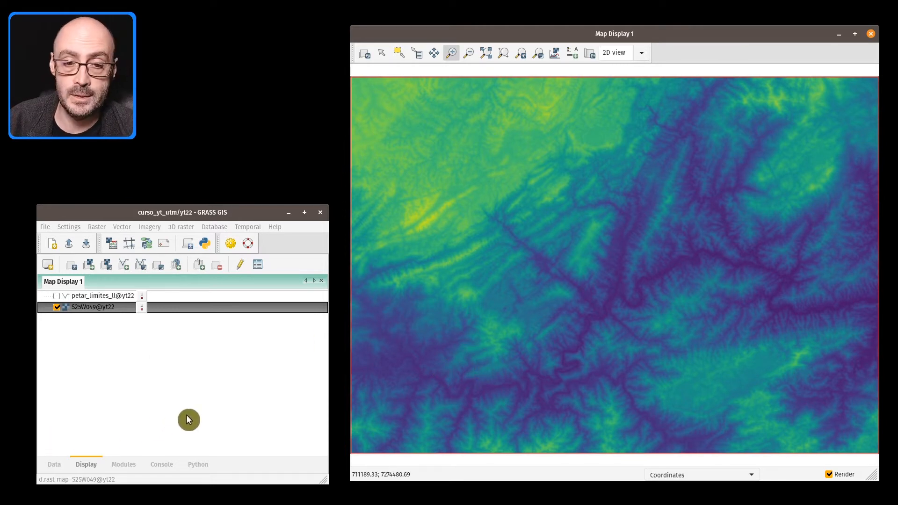
Step: Run g.region -p in the console and examine the region's nsres and ewres values
left_click(163, 464)
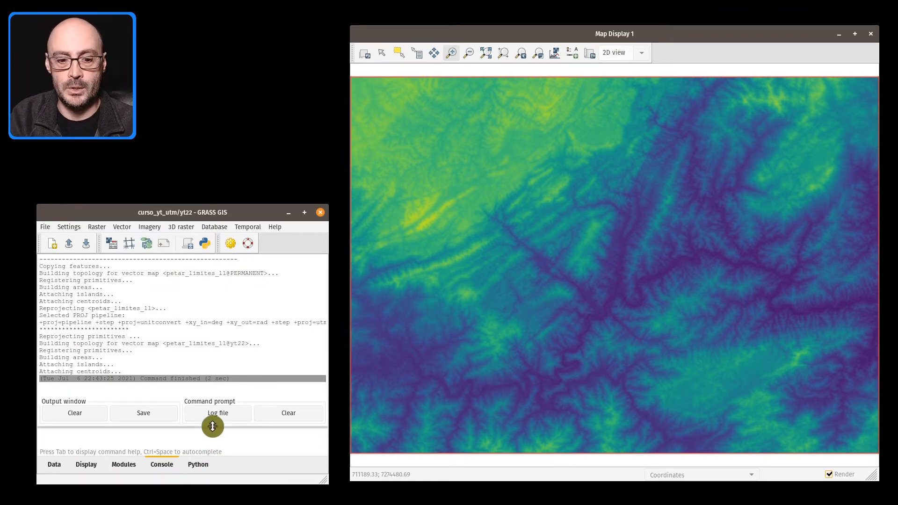
type("g.region -p")
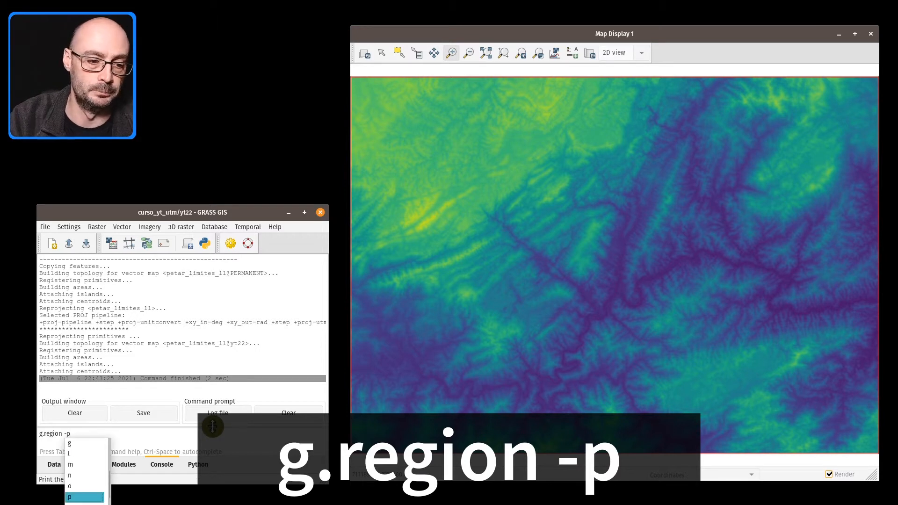
key("Return")
key("Return")
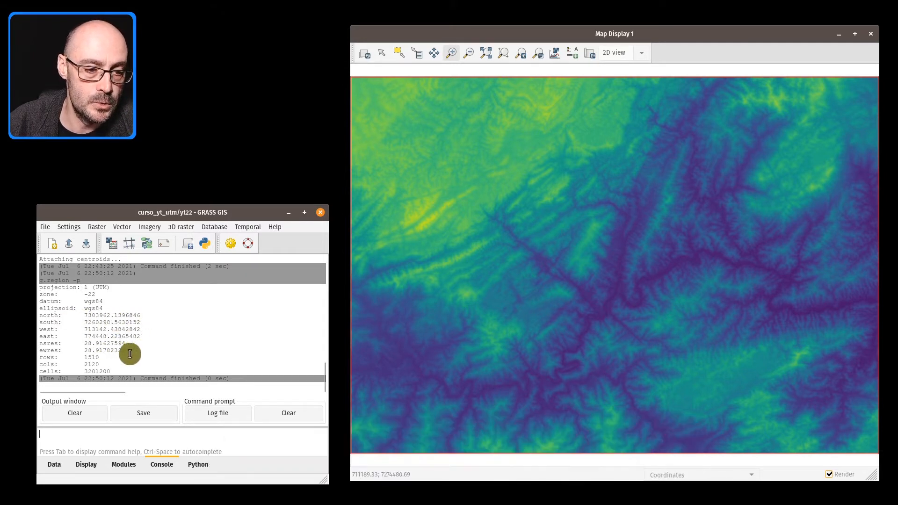
left_click_drag(126, 351, 37, 345)
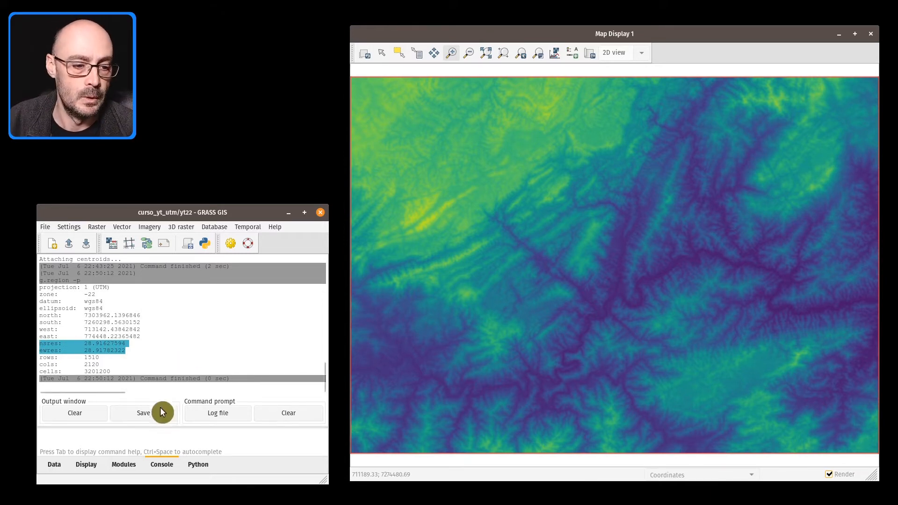
Step: Align the computational region to a 30 m resolution by running g.region -pa res=30
left_click(155, 438)
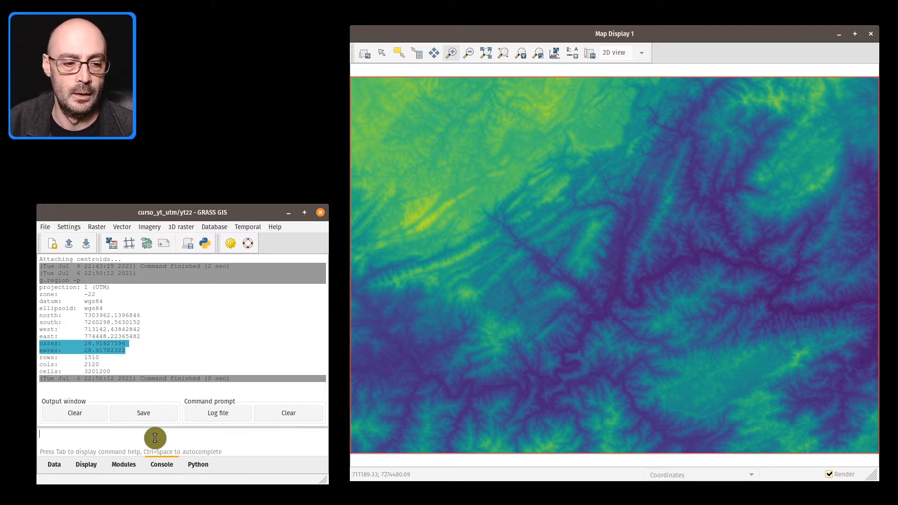
key("Up")
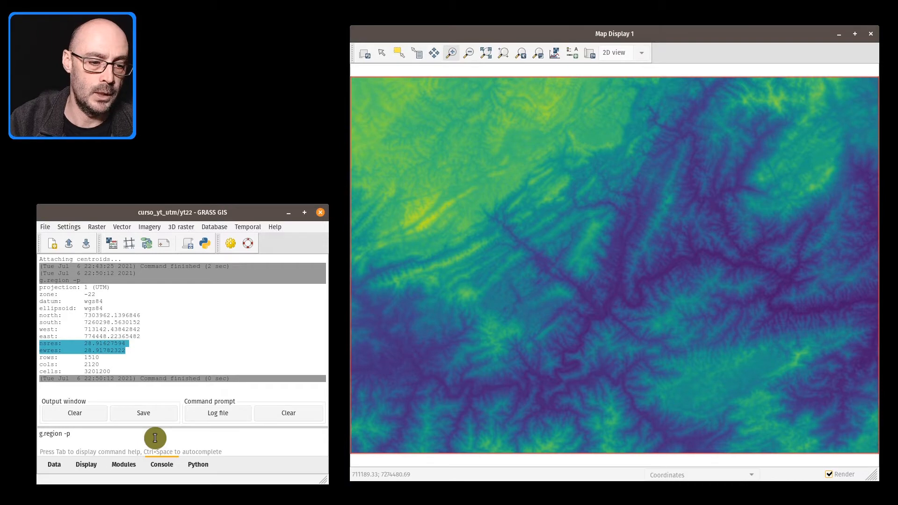
type("a")
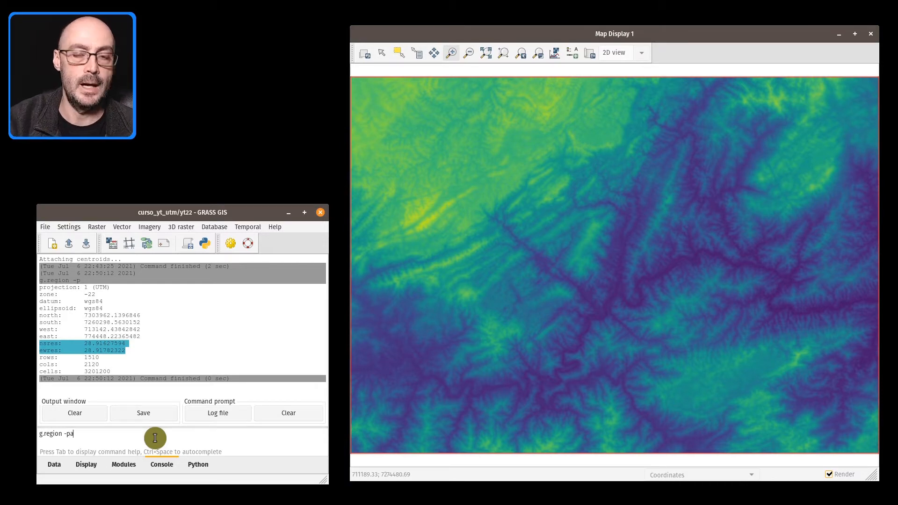
type(" res=30")
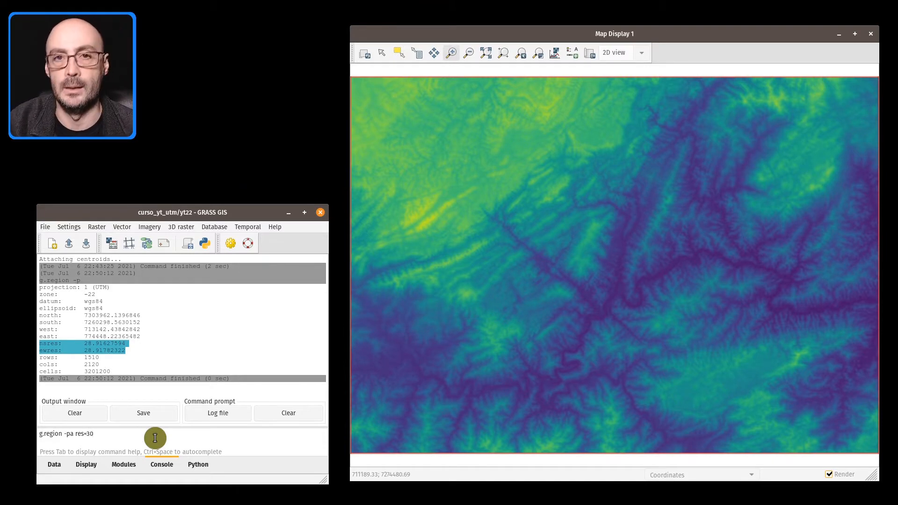
key("Return")
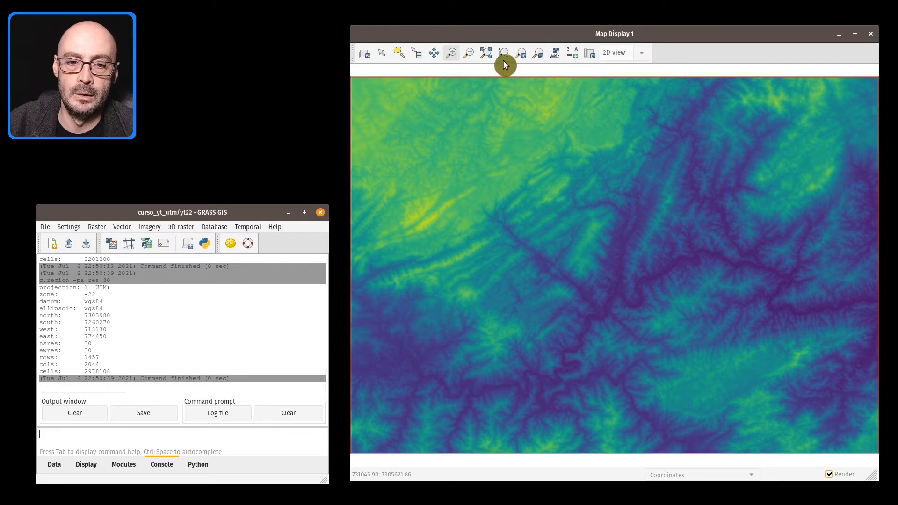
left_click(462, 228)
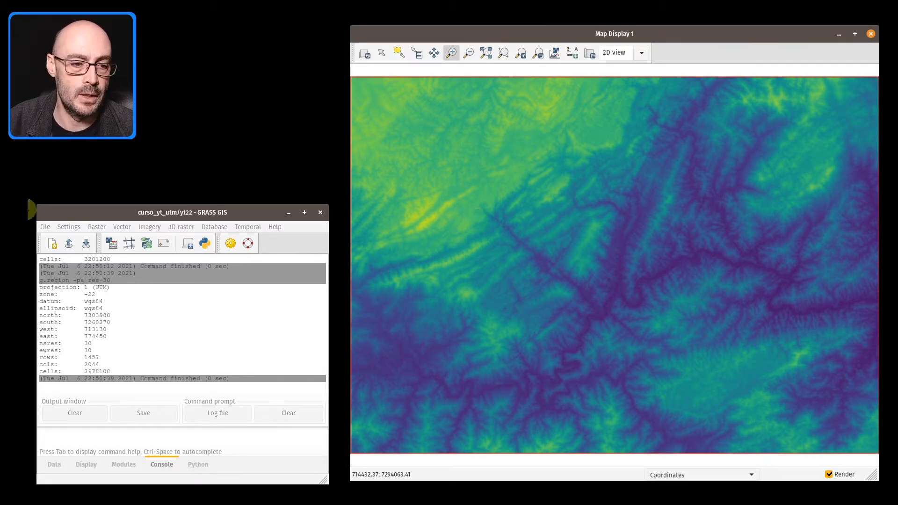
Step: Start v.random and set the output vector map to ptos_rand with 1000 points
left_click(126, 226)
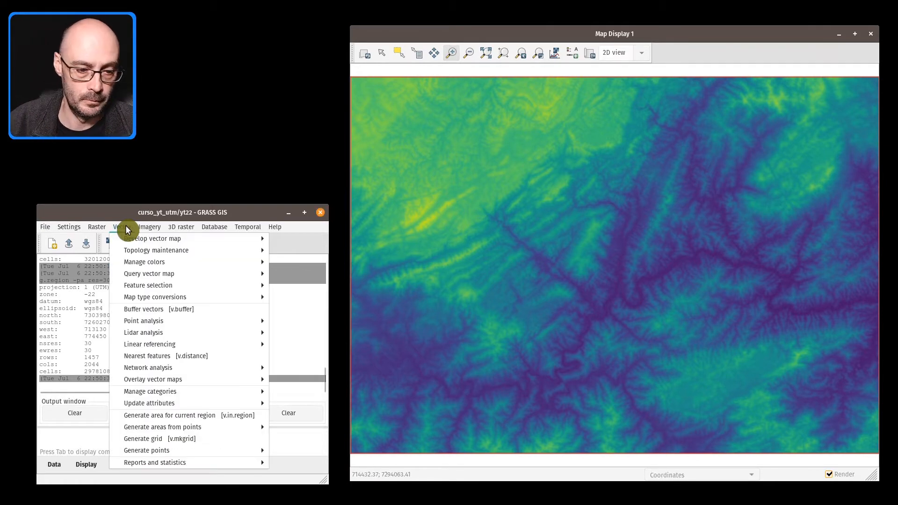
mouse_move(226, 450)
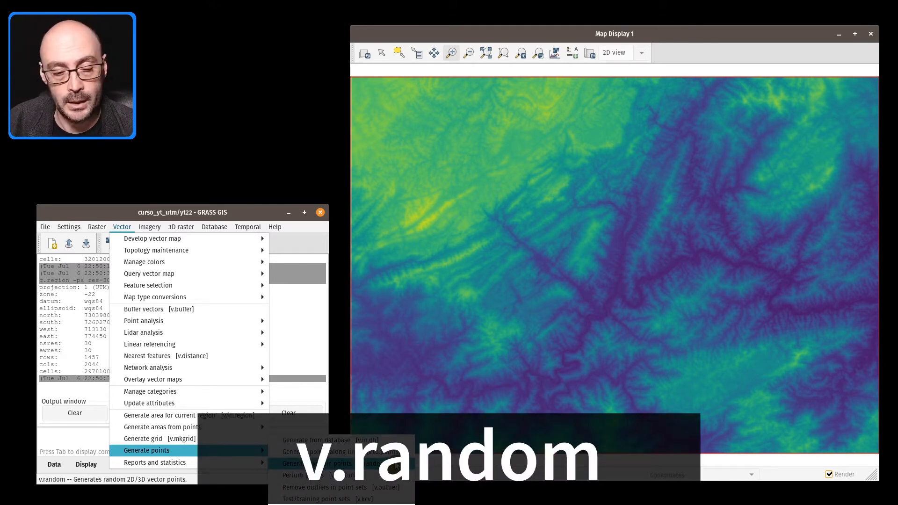
left_click(396, 464)
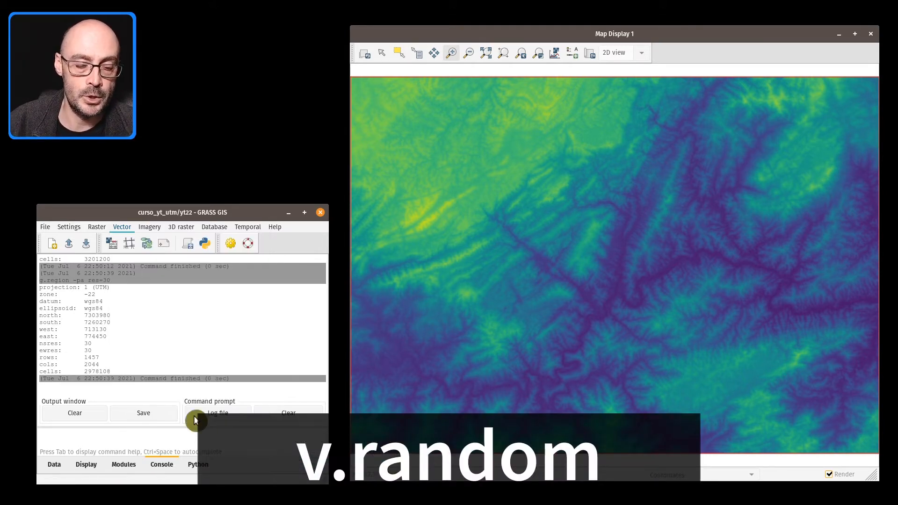
left_click_drag(448, 148, 560, 109)
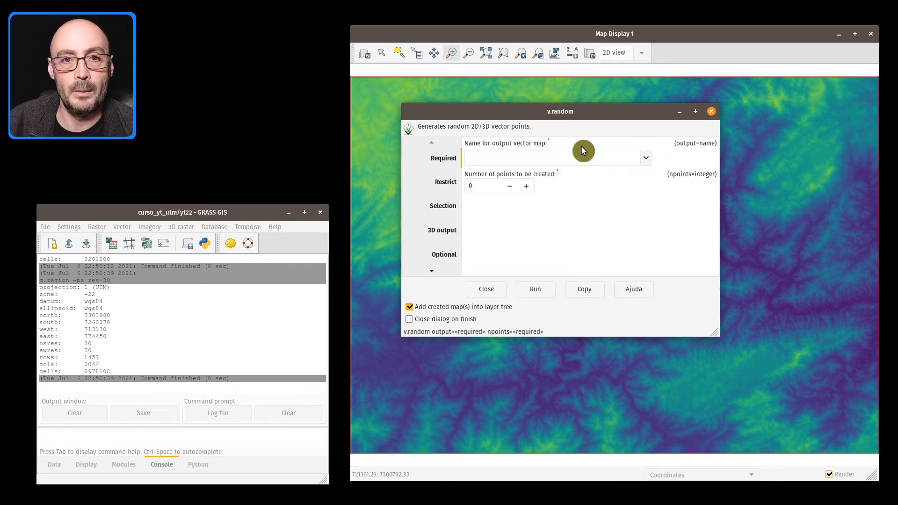
left_click(583, 159)
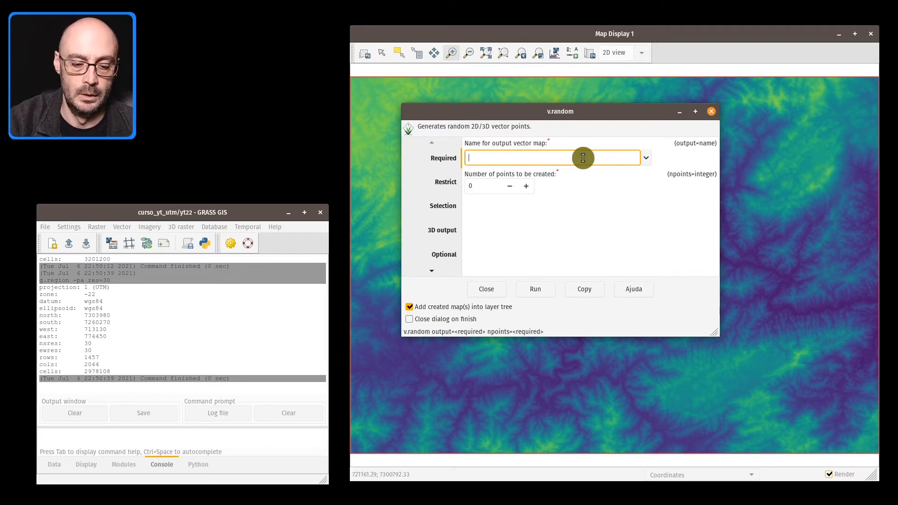
type("ptos_rand")
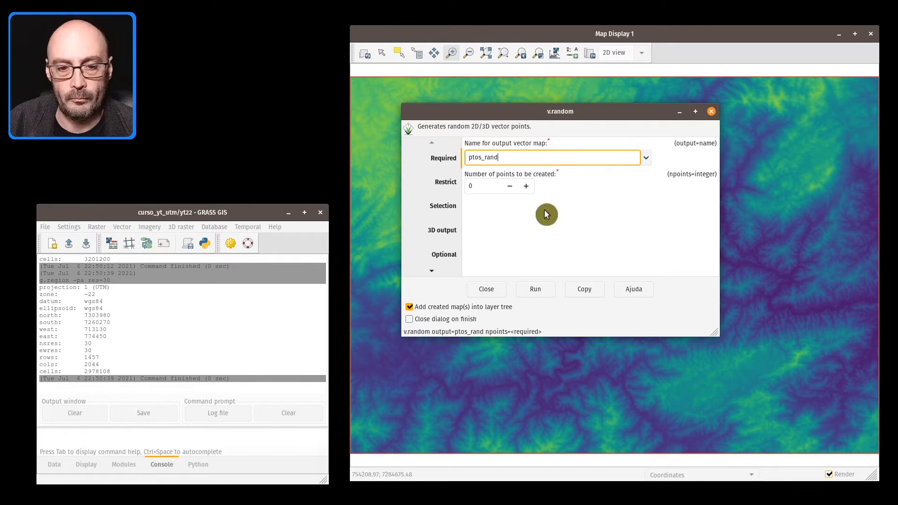
left_click(467, 185)
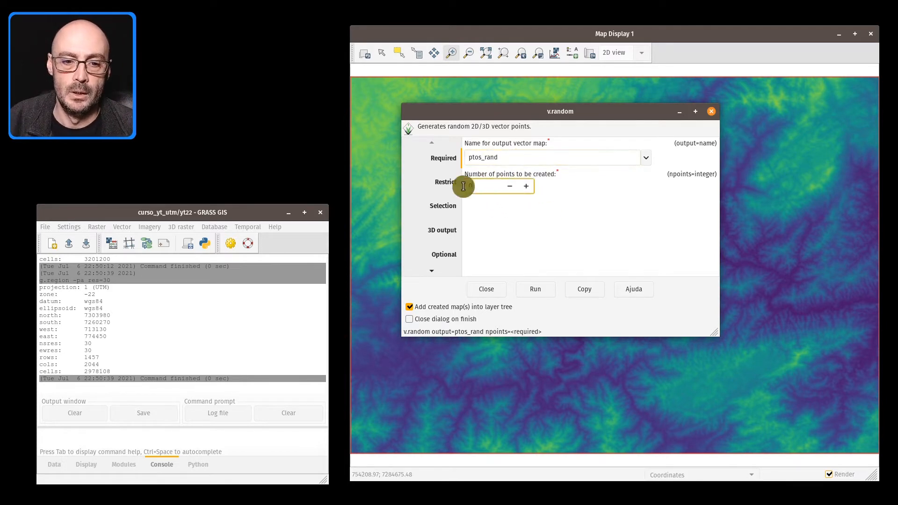
type("1000")
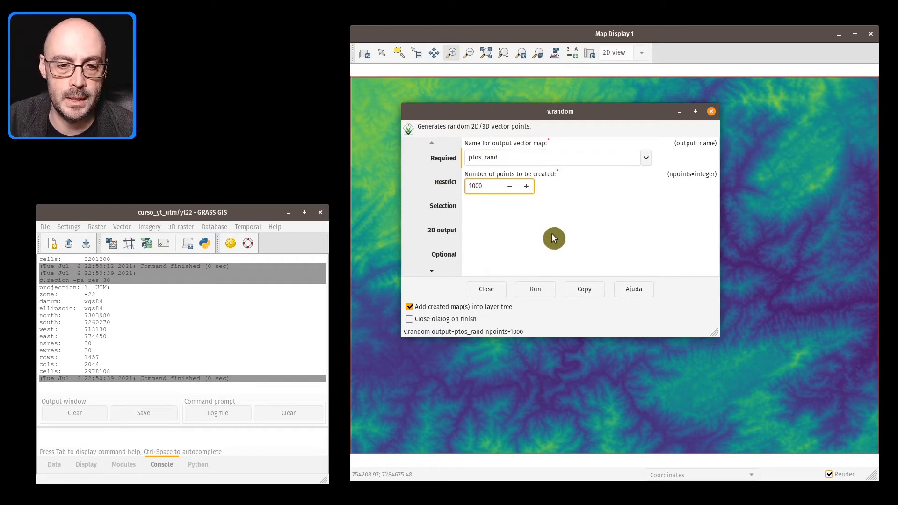
Step: Examine v.random's restriction, feature selection and 3D output options, including the z height limits, z column name and column types
left_click(446, 182)
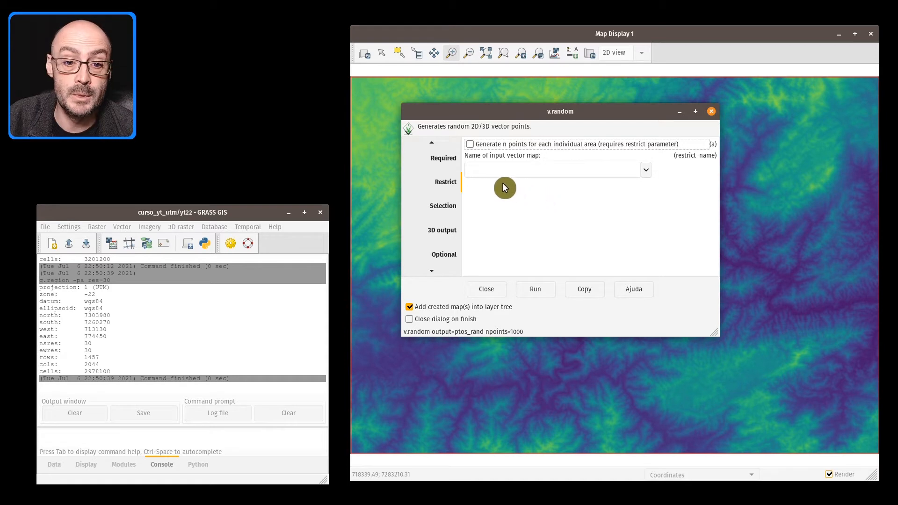
left_click(435, 206)
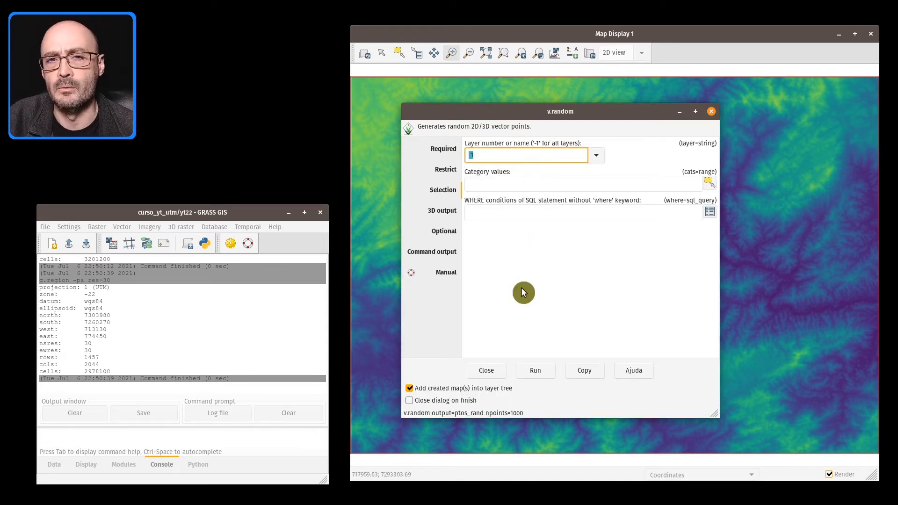
left_click(445, 211)
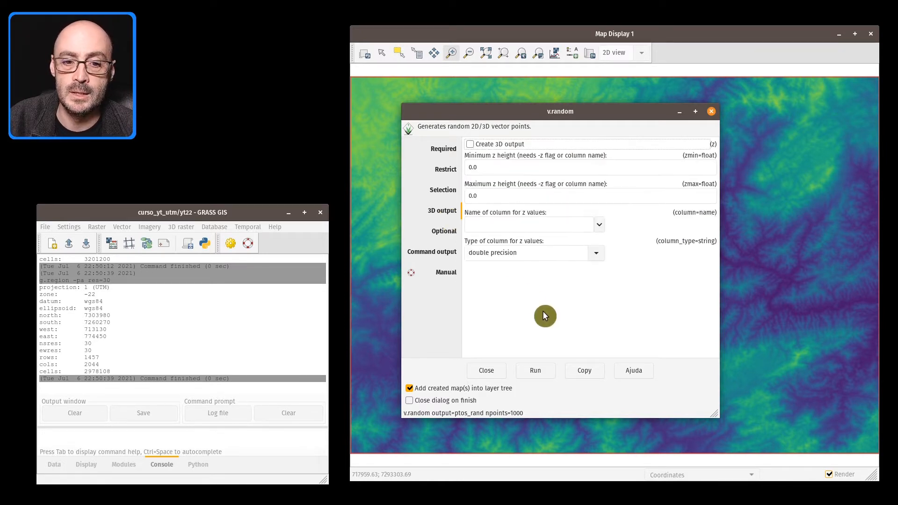
left_click(513, 171)
left_click(504, 201)
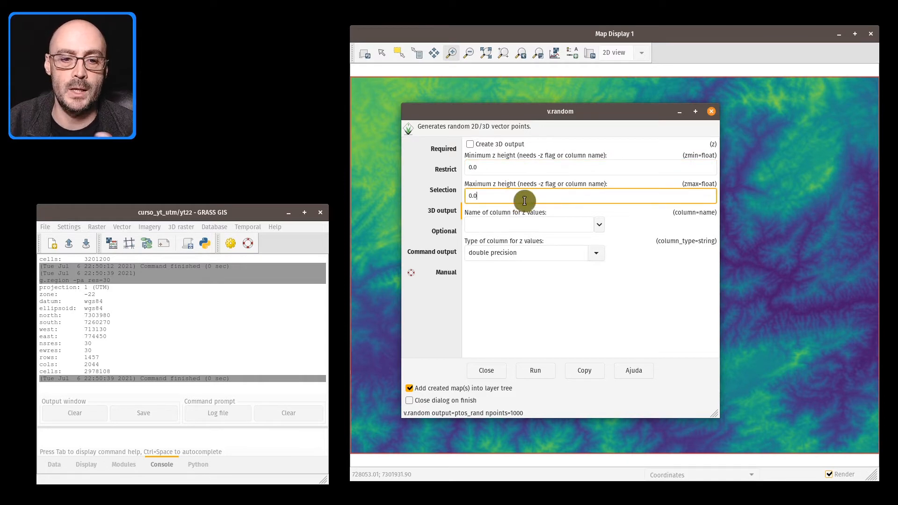
left_click(546, 223)
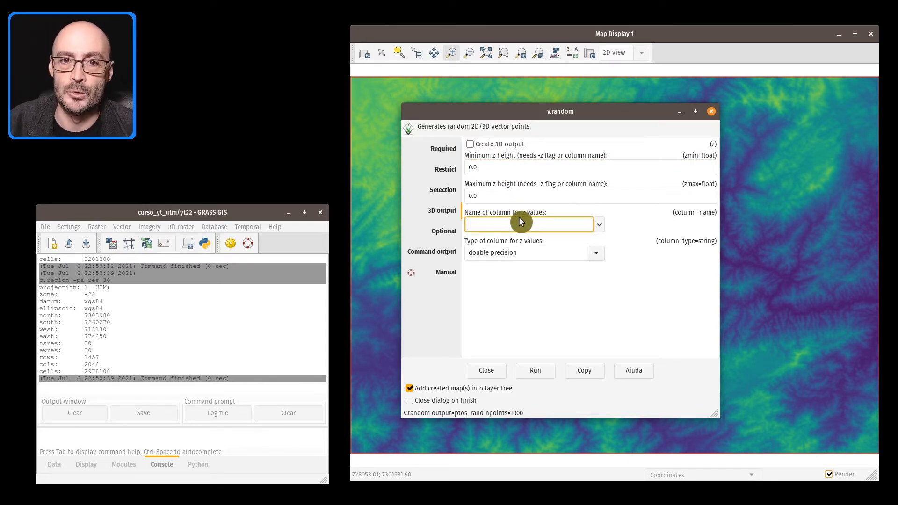
left_click(599, 254)
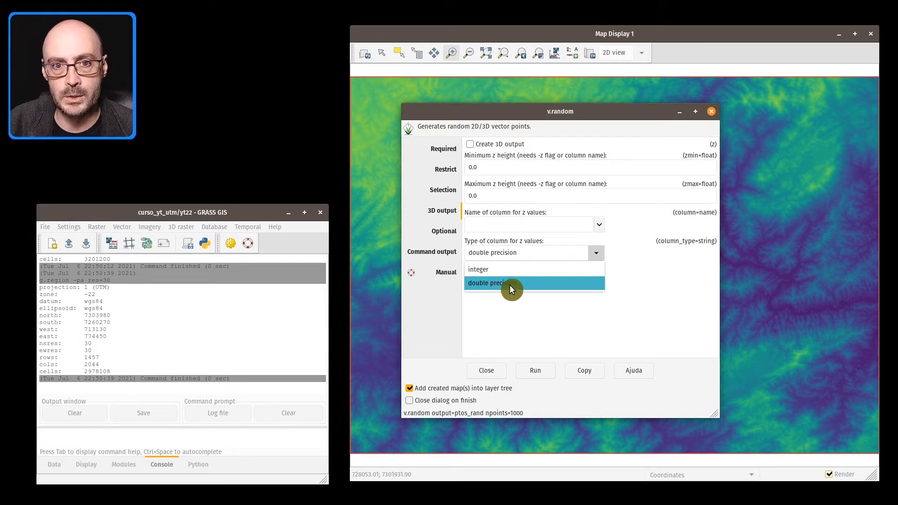
left_click(496, 284)
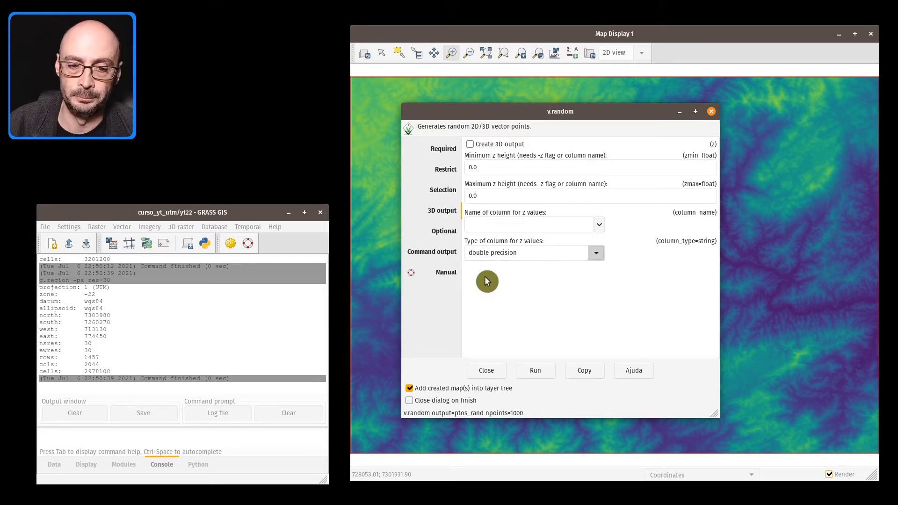
Step: Set the random generator seed to 42, run v.random to generate the ptos_rand points, and close its dialog
left_click(447, 239)
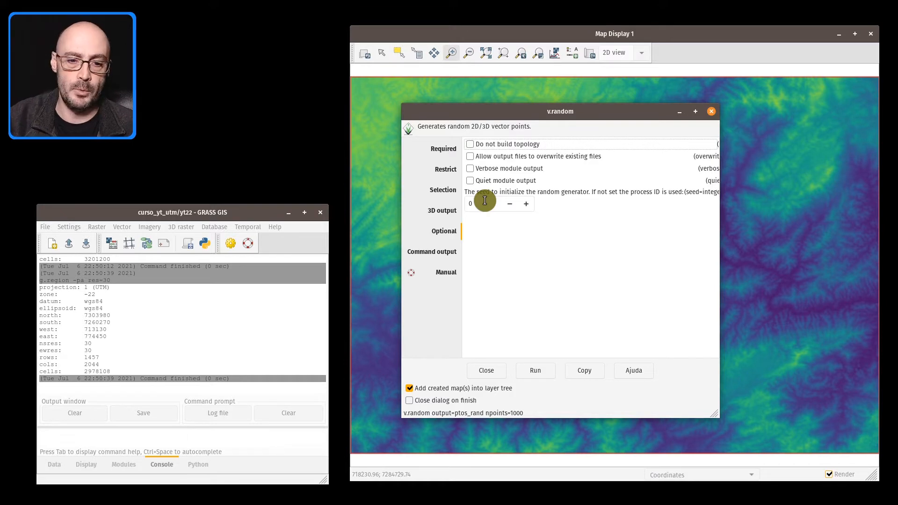
left_click(485, 201)
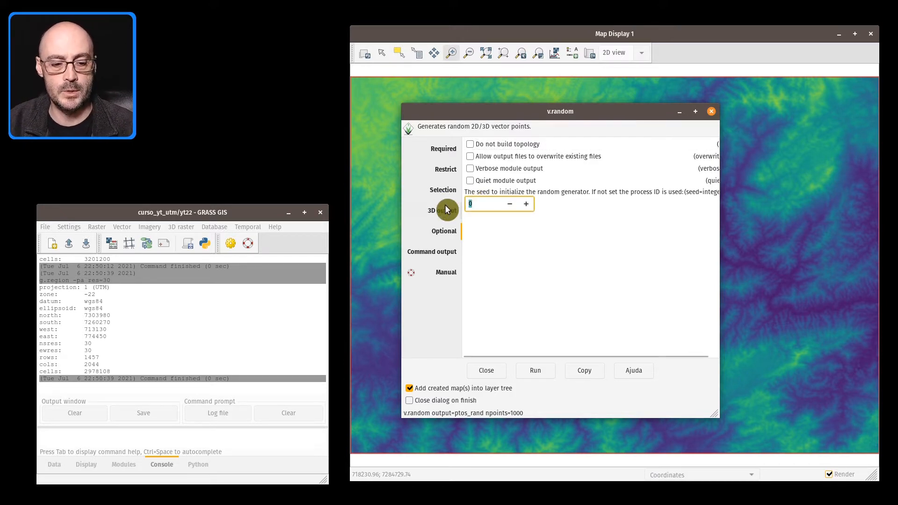
type("42")
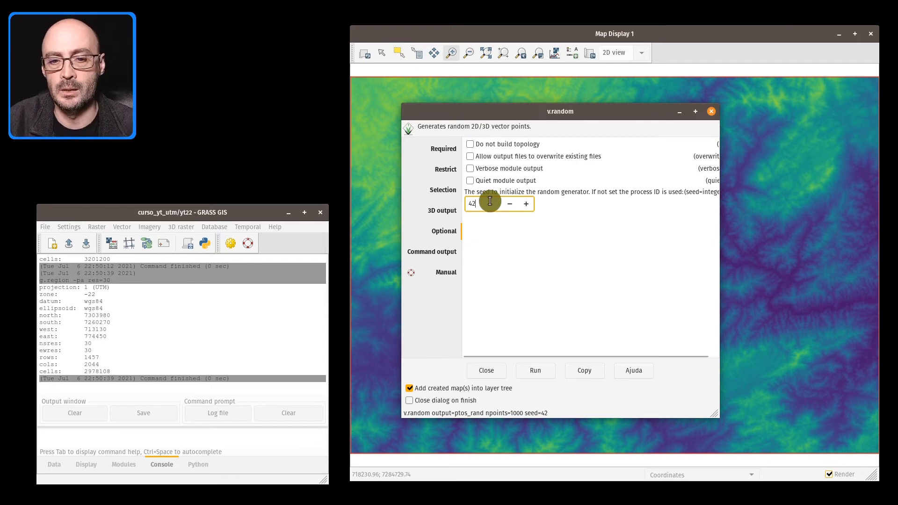
left_click(430, 248)
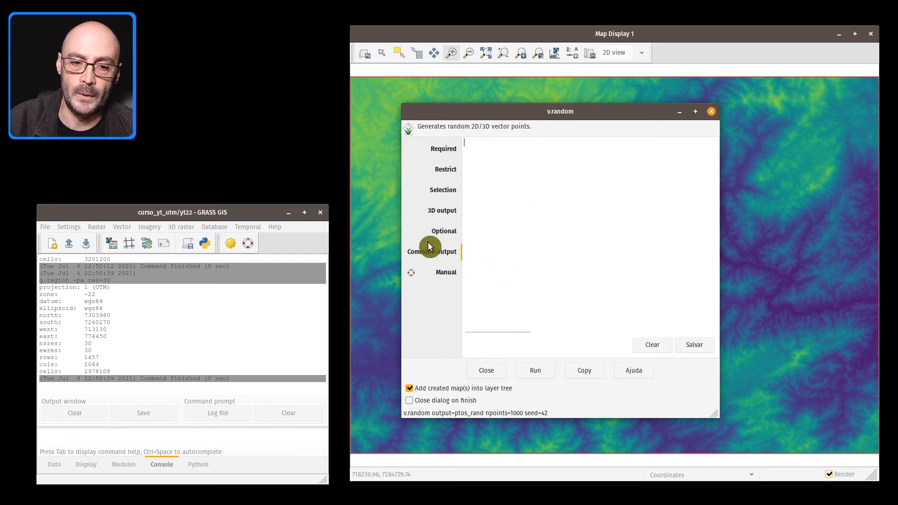
left_click(538, 370)
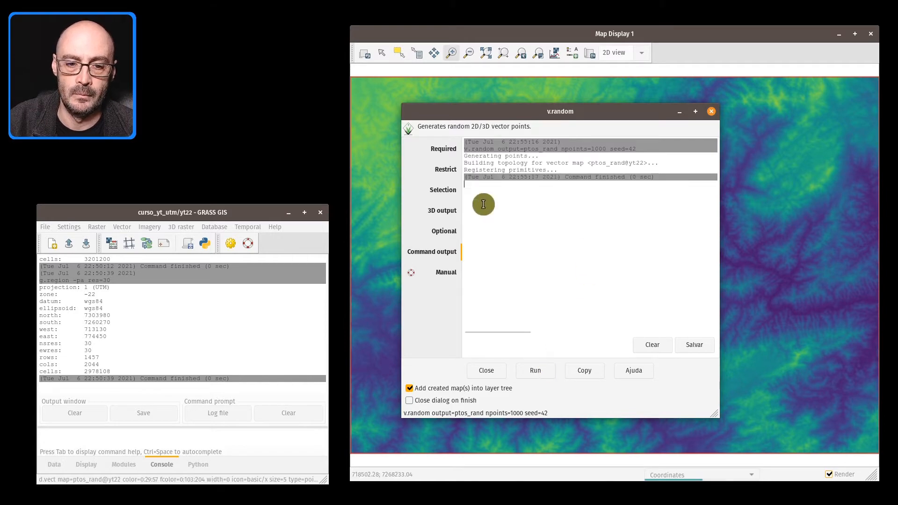
left_click_drag(559, 112, 246, 322)
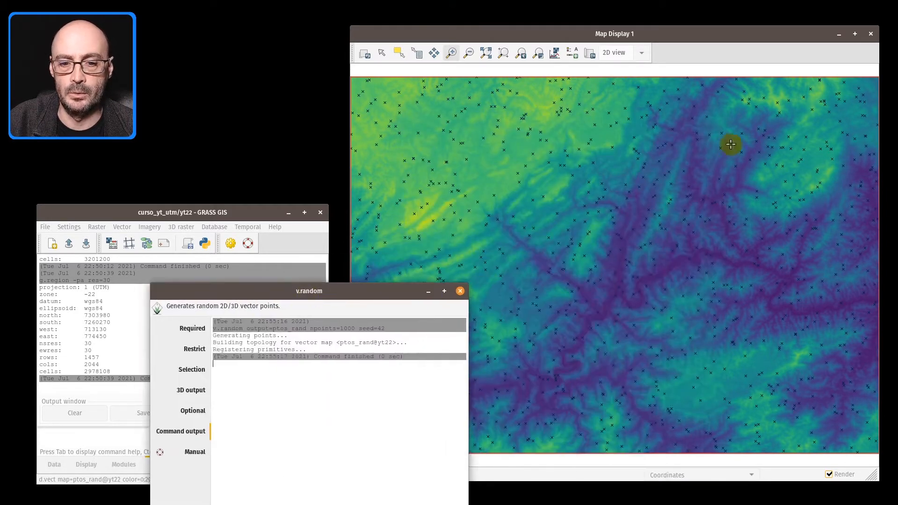
left_click_drag(374, 293, 533, 105)
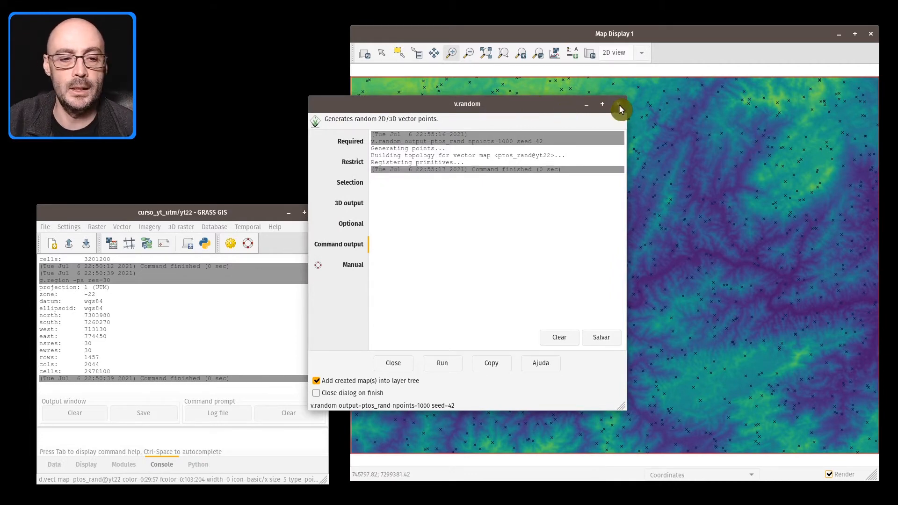
left_click(619, 105)
Step: Open the display properties of the ptos_rand vector layer at its point symbol settings
left_click(90, 466)
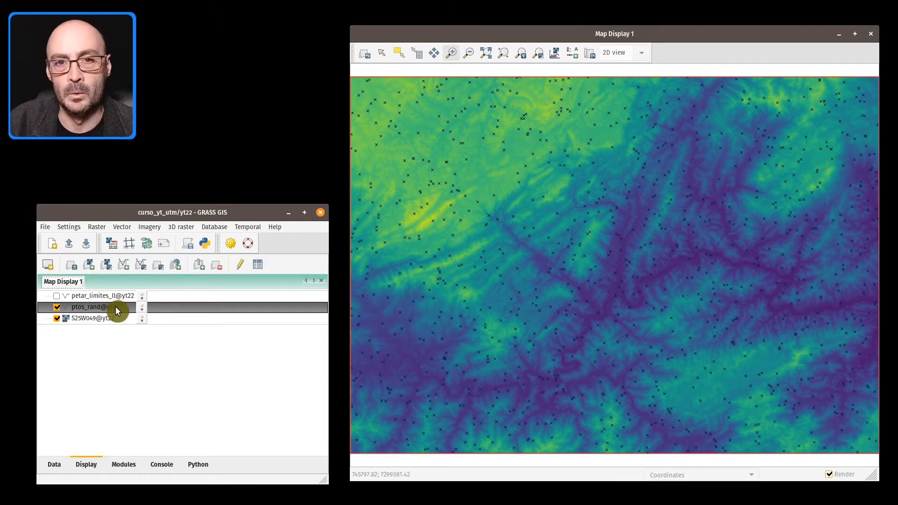
right_click(141, 304)
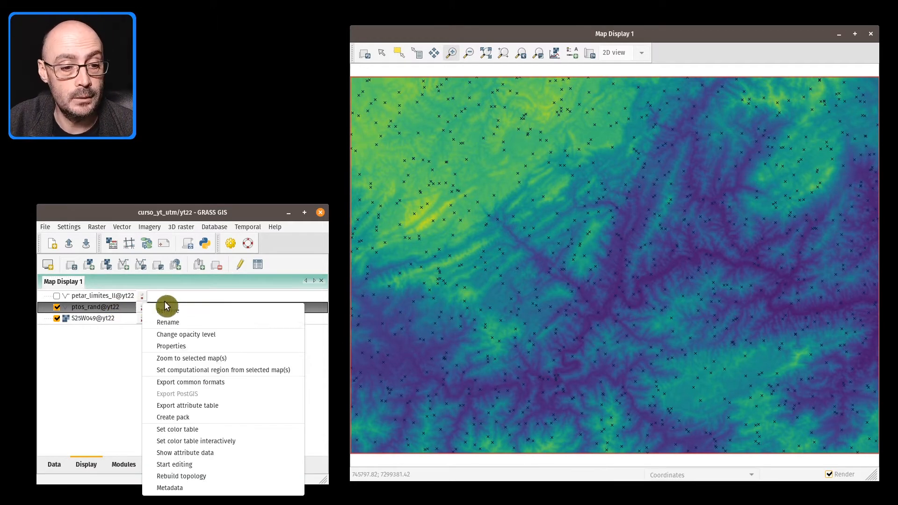
left_click(249, 336)
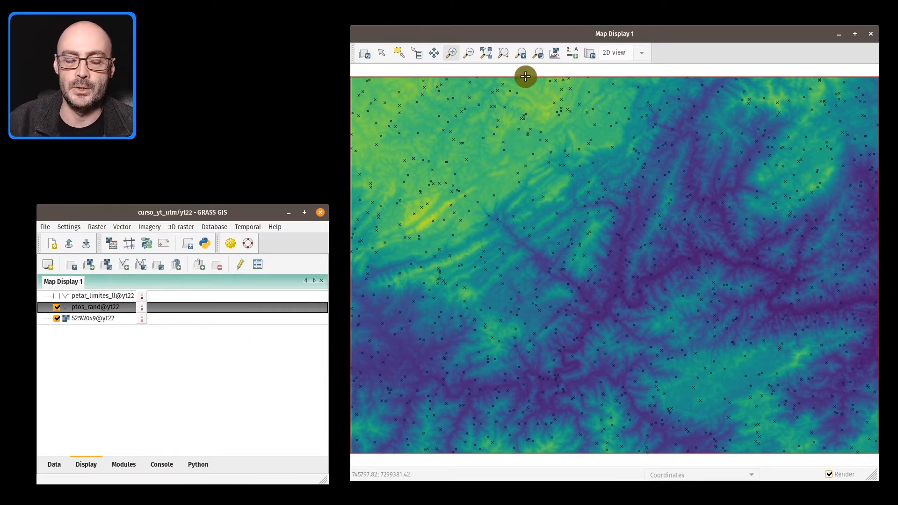
left_click_drag(240, 271, 327, 219)
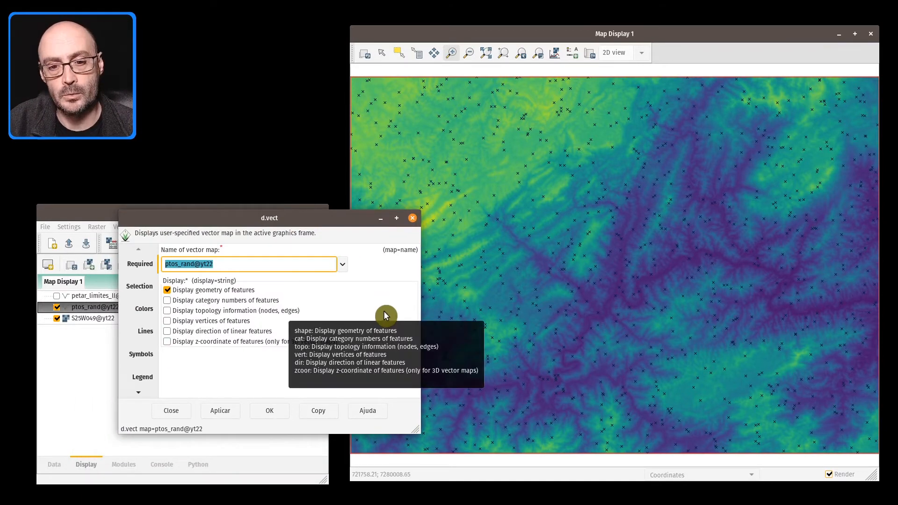
left_click(140, 286)
left_click(142, 309)
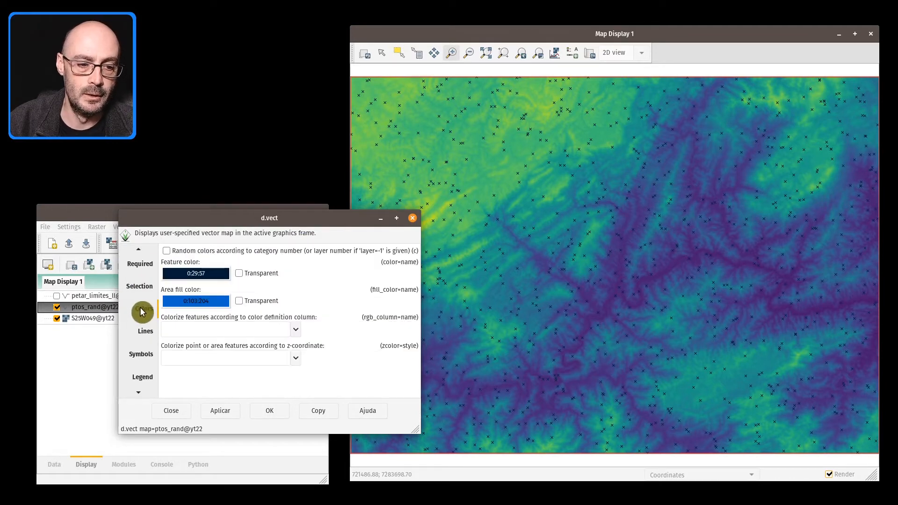
left_click(141, 355)
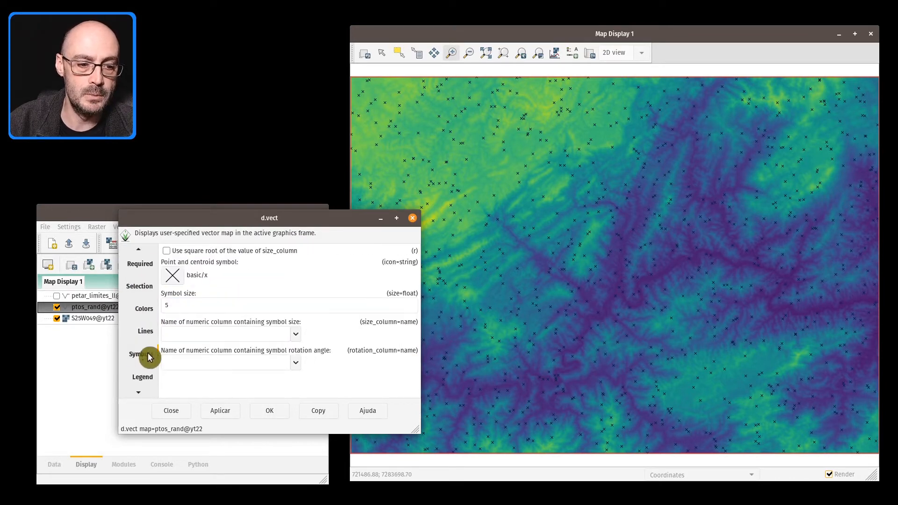
Step: Change the ptos_rand point symbol to basic/circle with a symbol size of 50 and apply it to the map
left_click(172, 276)
left_click(322, 321)
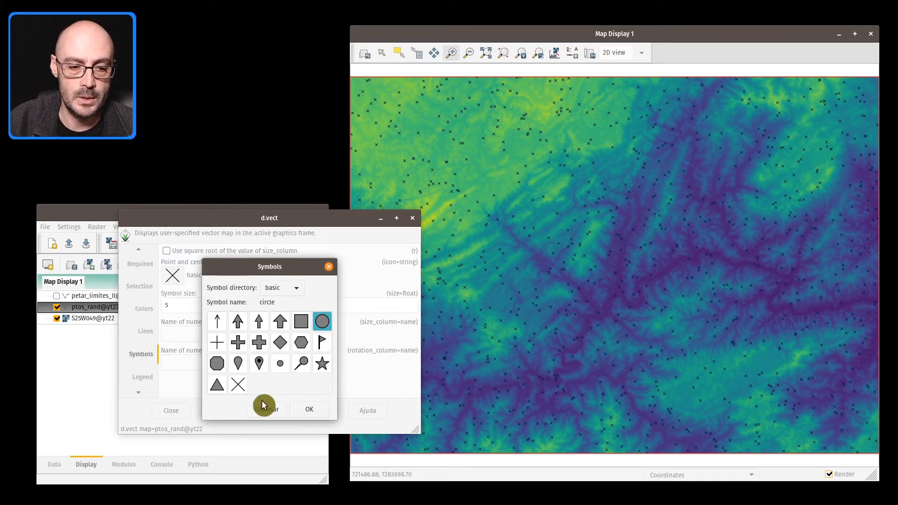
left_click(301, 411)
left_click(232, 413)
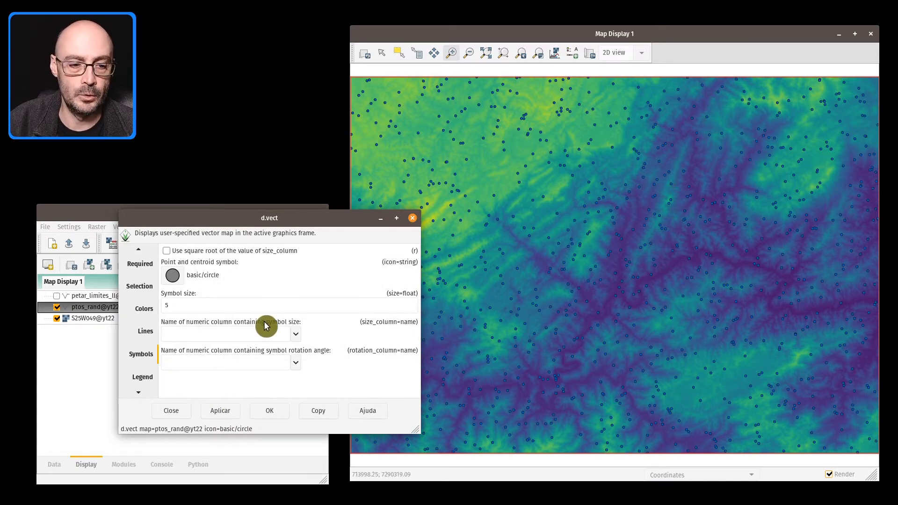
left_click(198, 306)
type("0")
left_click(229, 414)
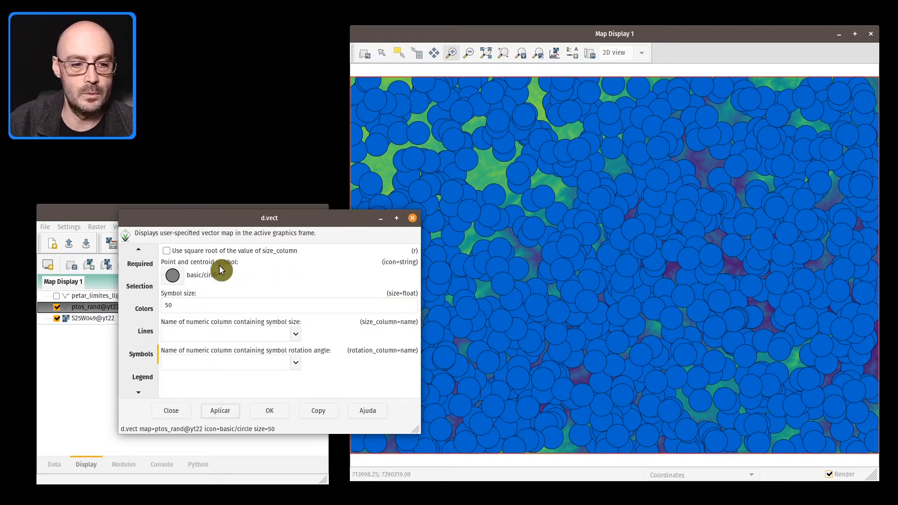
Step: Set the area fill color of the ptos_rand symbols to green (#24CC00) and apply it
left_click(141, 286)
left_click(144, 309)
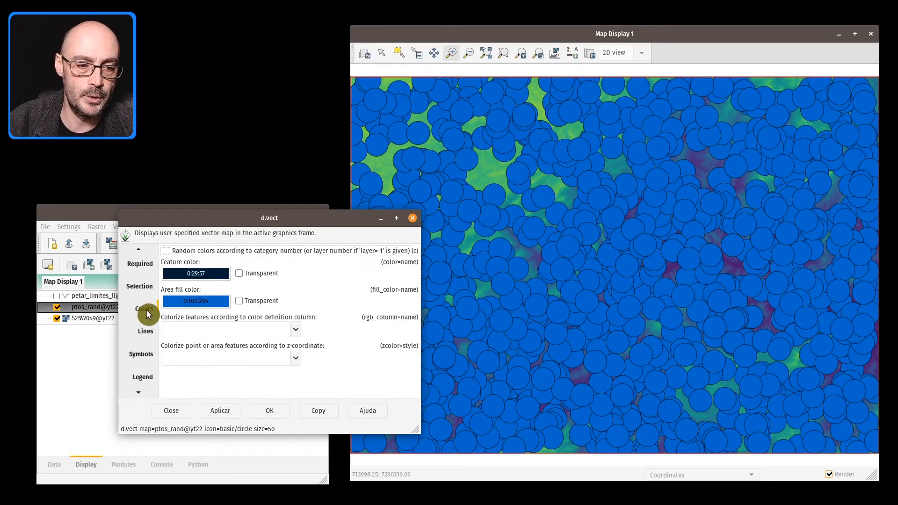
left_click(181, 303)
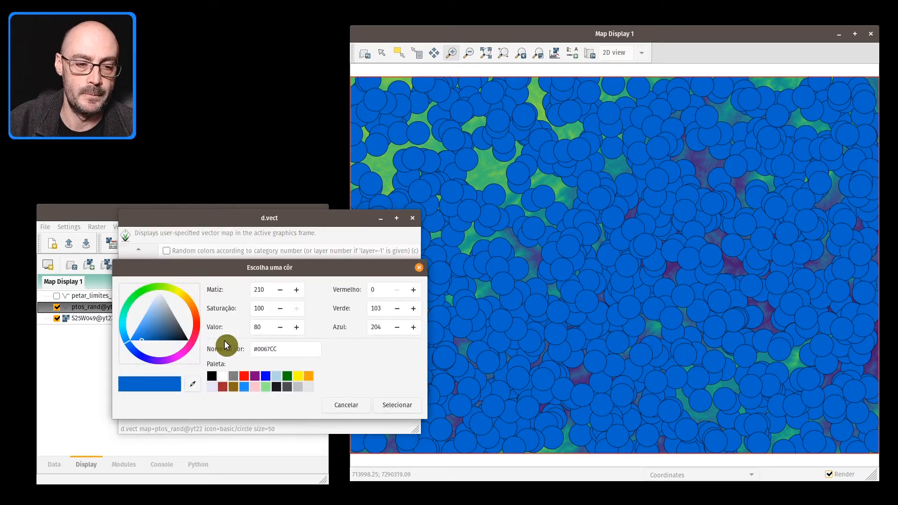
left_click_drag(175, 295, 146, 287)
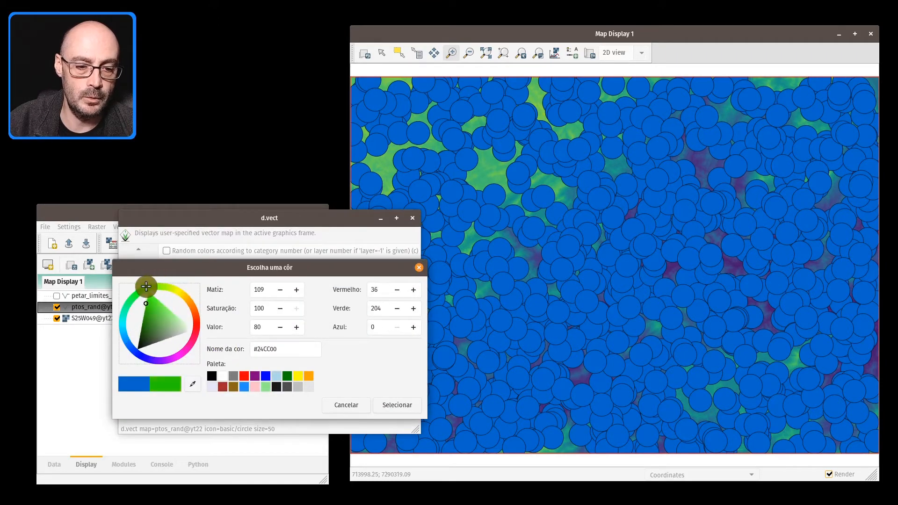
left_click(404, 407)
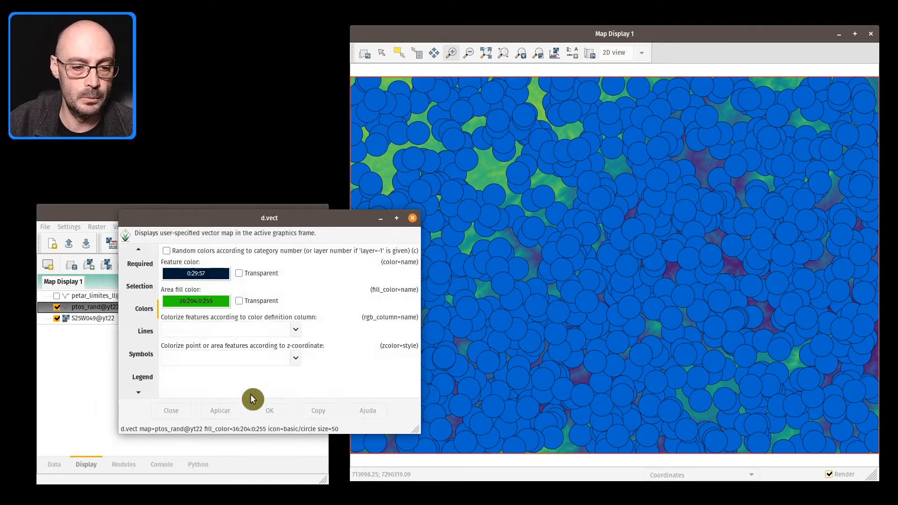
left_click(224, 411)
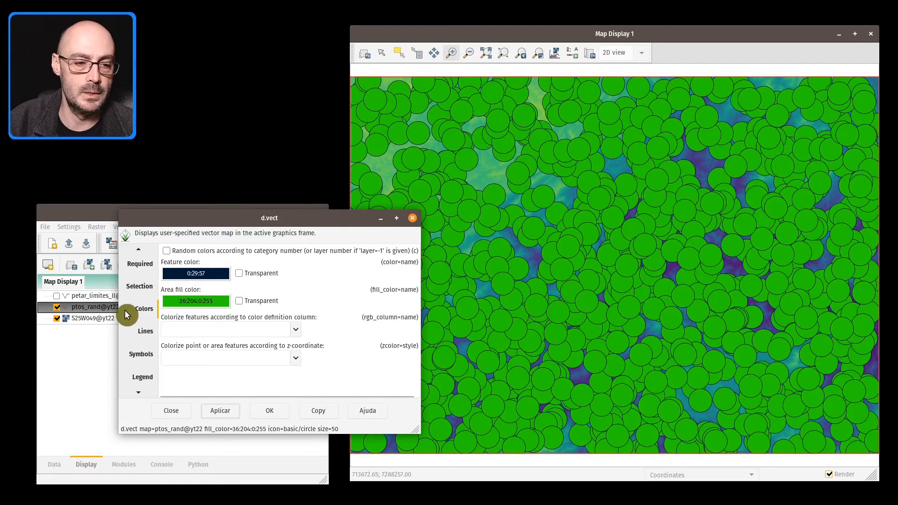
Step: Set the ptos_rand symbol size to 5 and its point symbol to the basic star, and accept the display properties
left_click(141, 355)
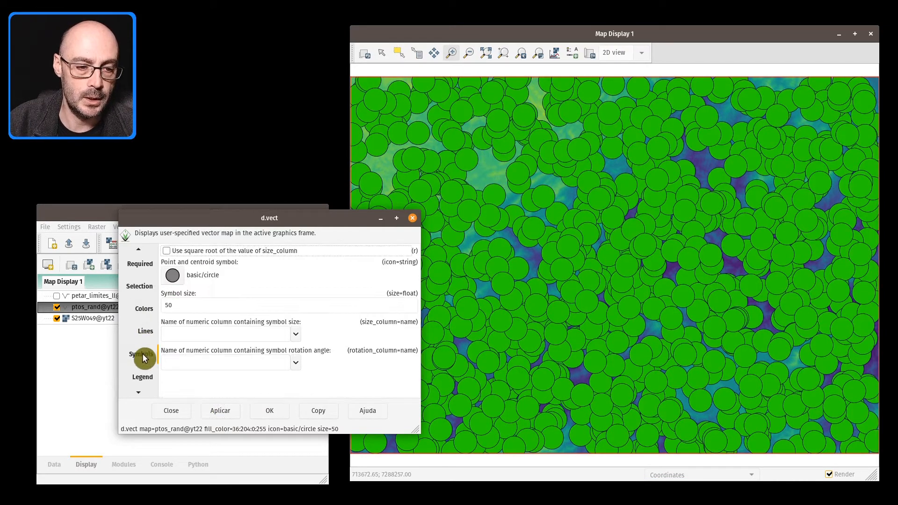
double_click(180, 305)
type("5")
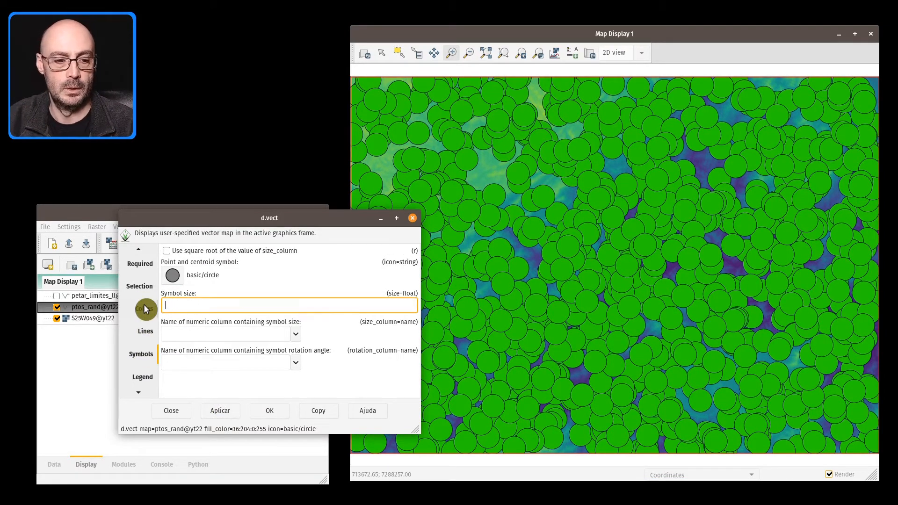
left_click(173, 276)
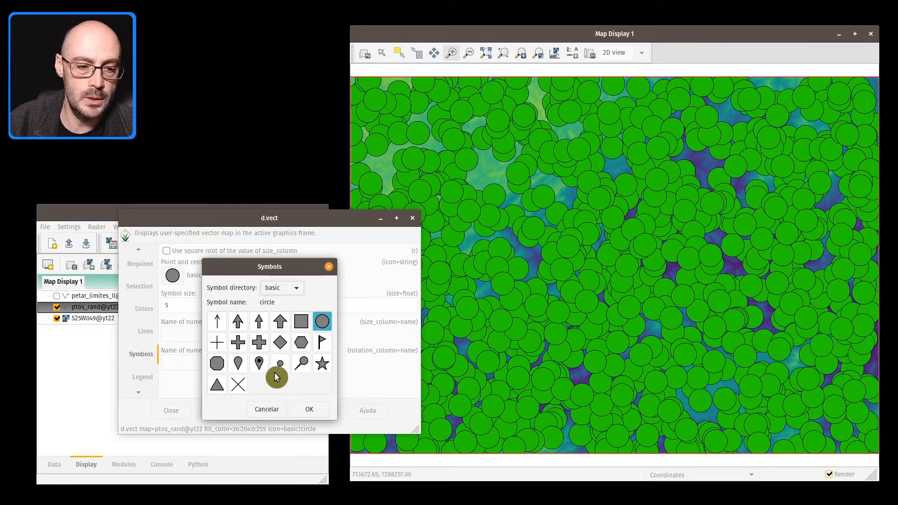
left_click(322, 364)
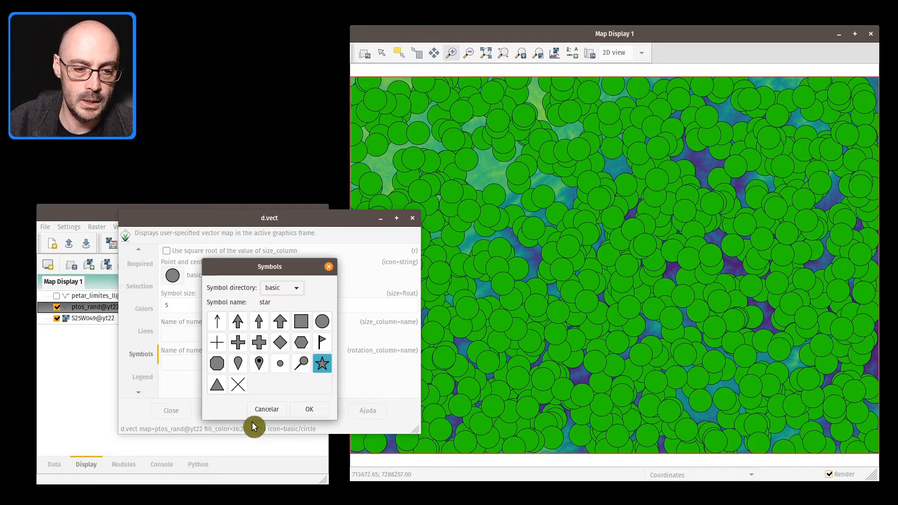
left_click(314, 411)
left_click(274, 406)
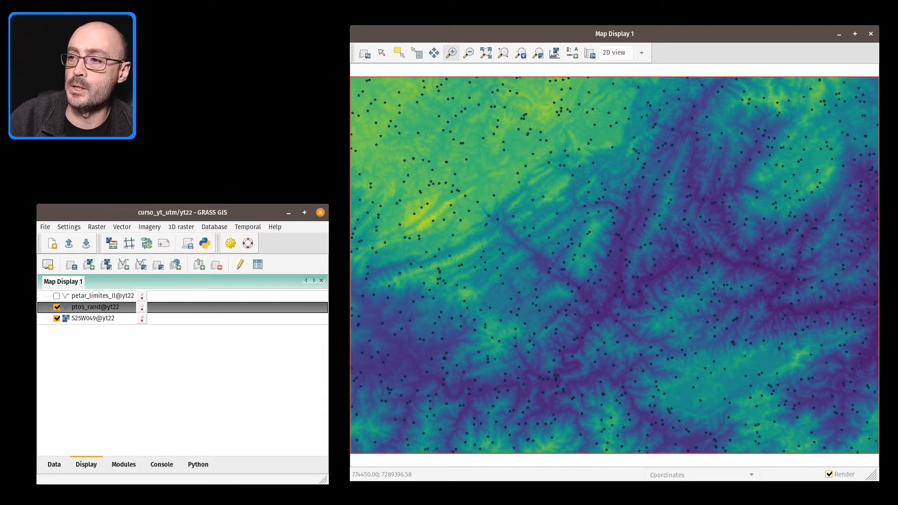
Step: Start v.db.addtable to create a new attribute table for the ptos_rand vector map
left_click(122, 227)
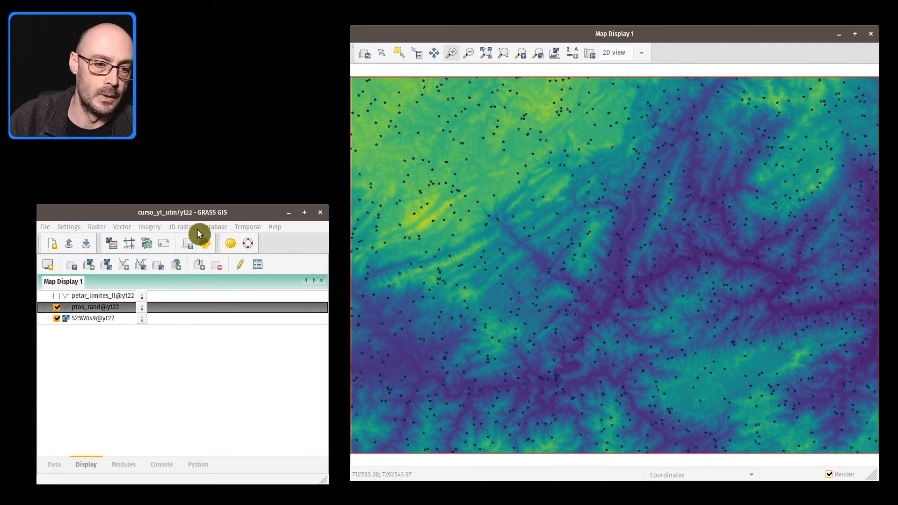
left_click(216, 230)
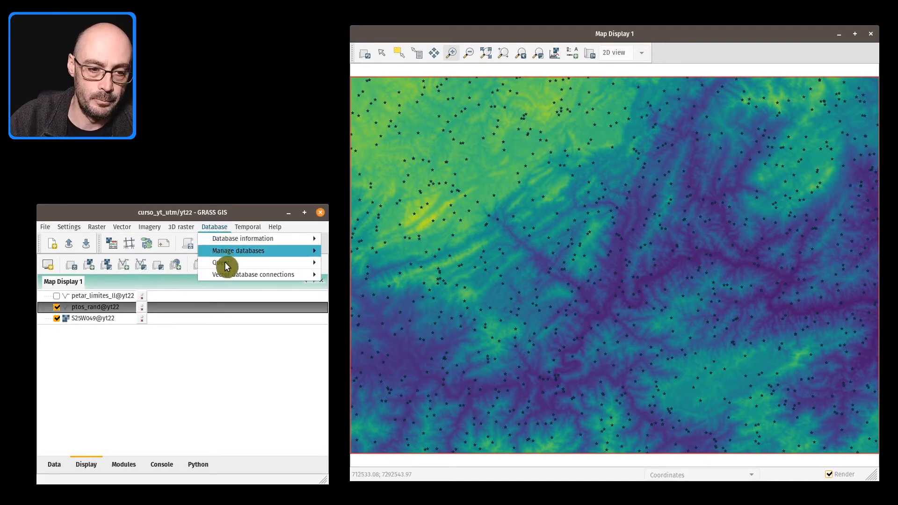
mouse_move(275, 274)
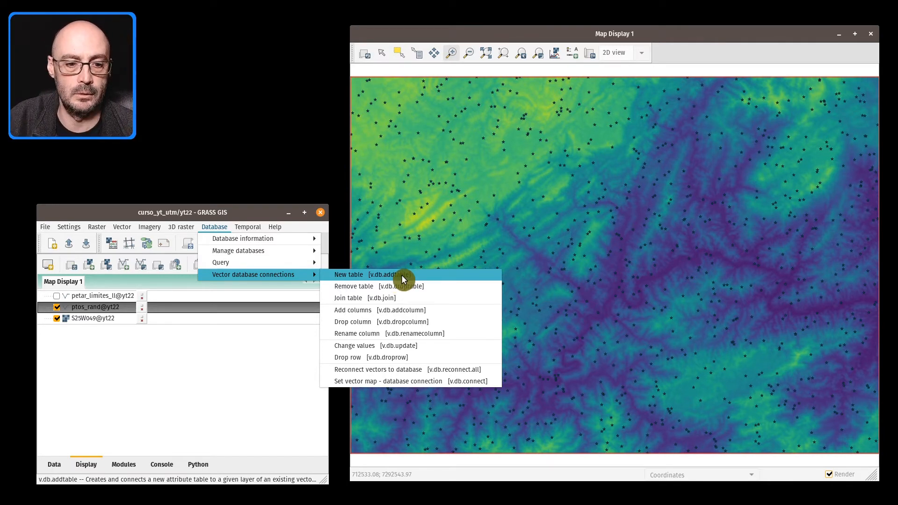
left_click(229, 222)
left_click(226, 222)
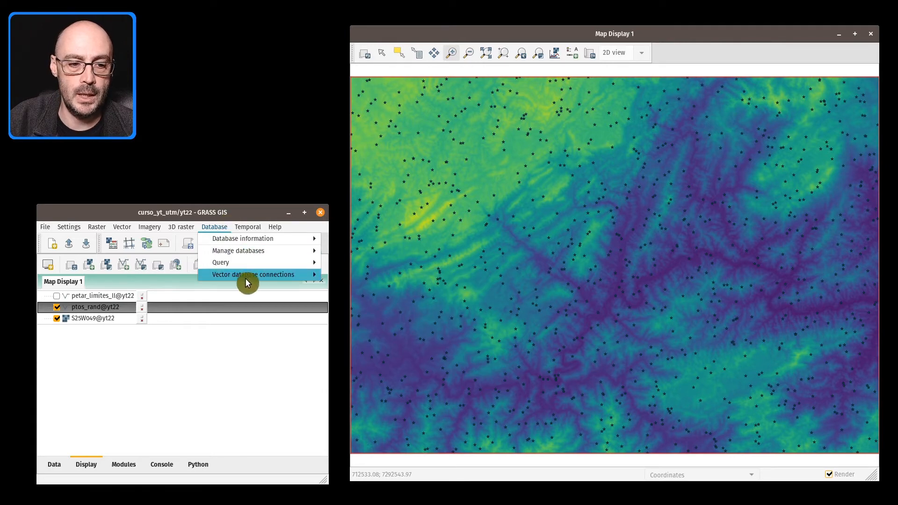
mouse_move(245, 279)
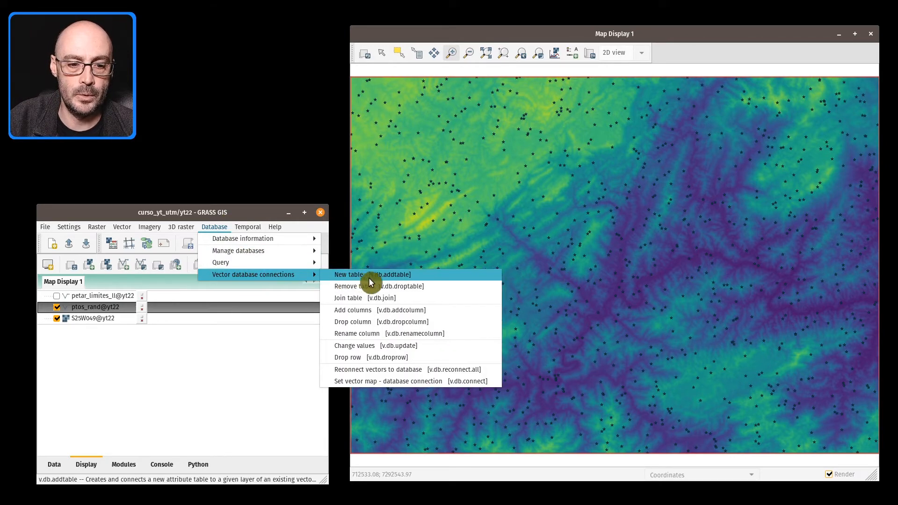
left_click(407, 278)
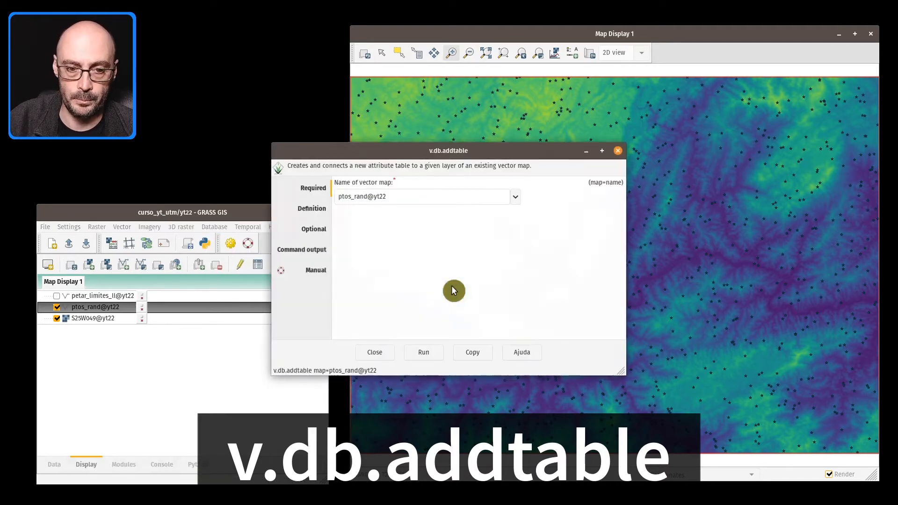
left_click_drag(438, 154, 487, 116)
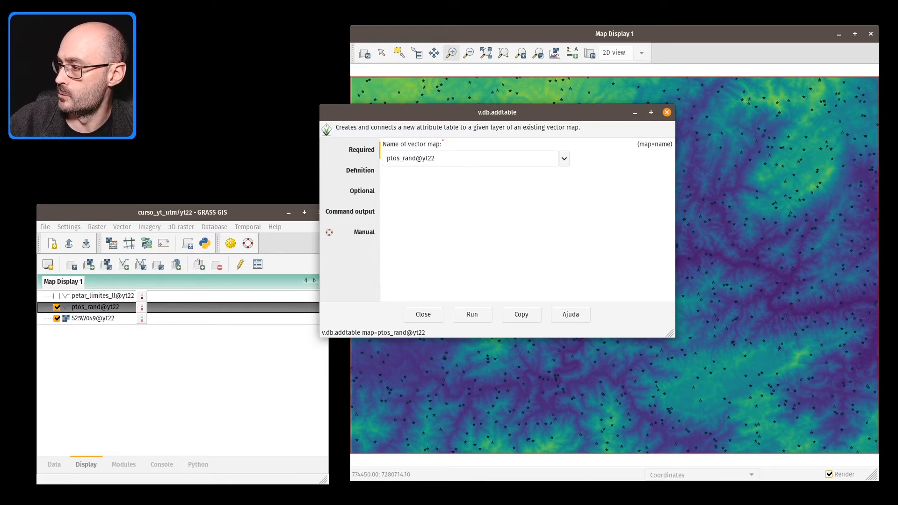
Step: Enter elev as the name of the new column in the v.db.addtable table definition
left_click(359, 169)
left_click(464, 155)
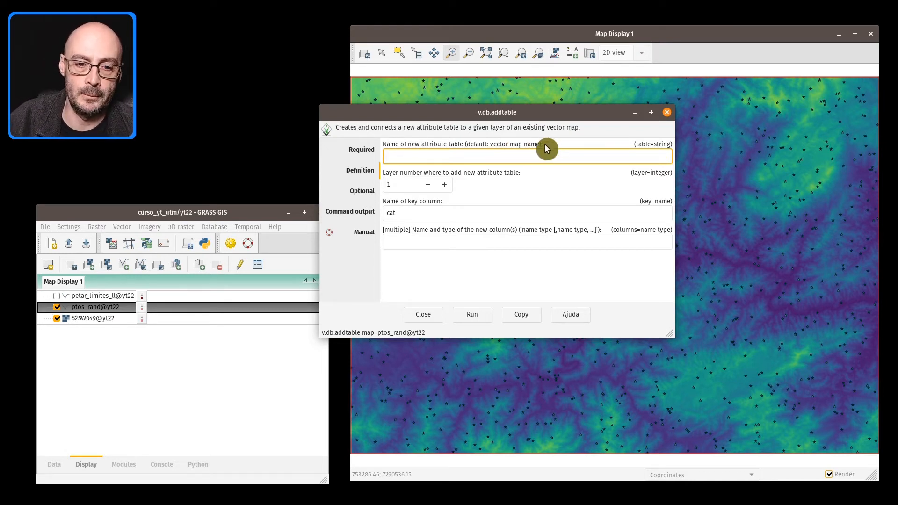
left_click(583, 242)
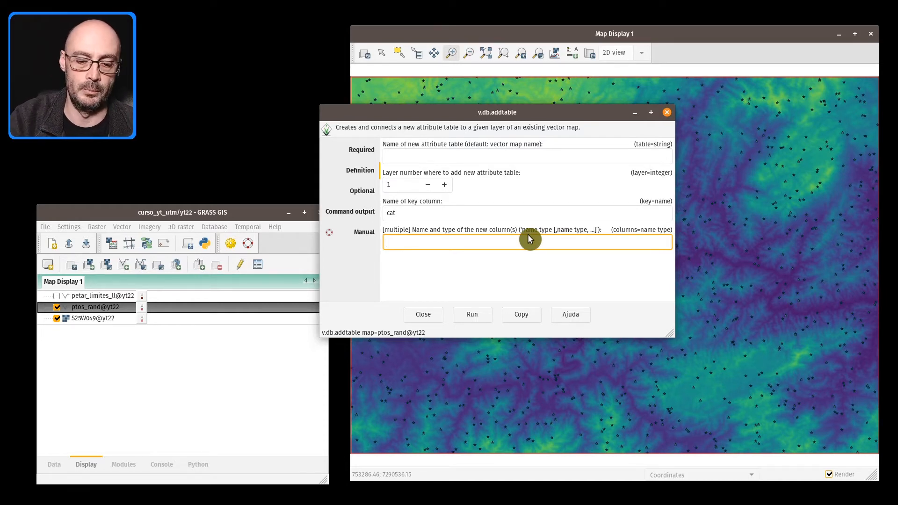
type("elev")
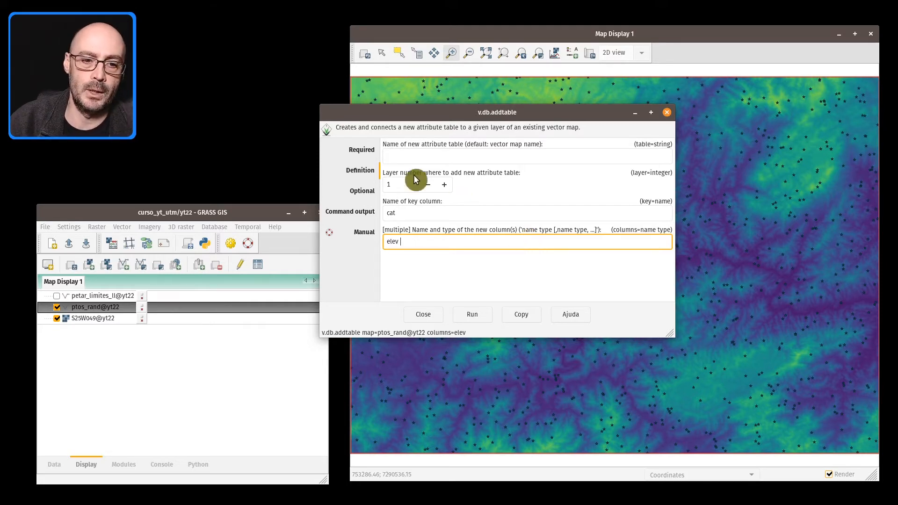
Step: Examine the v.db.addtable manual's notes and two-column example for the supported column types and their syntax
left_click(364, 232)
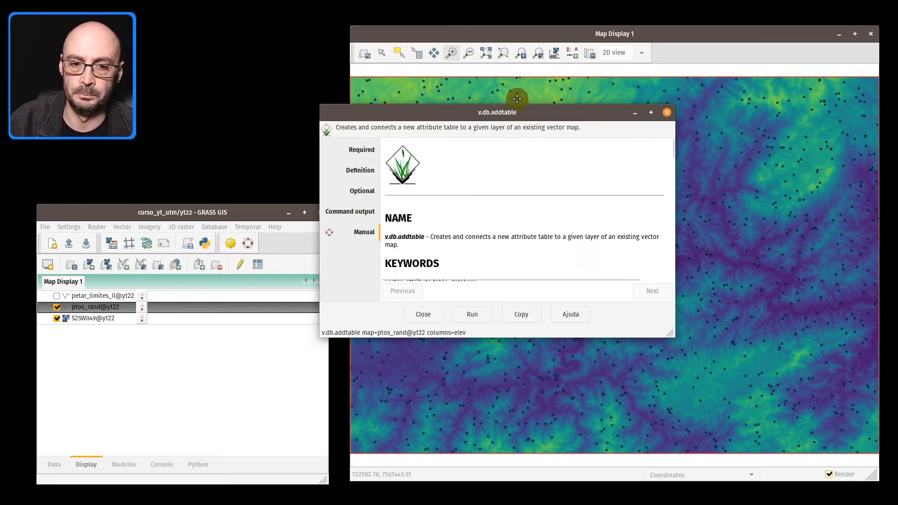
left_click_drag(682, 367, 752, 455)
left_click_drag(587, 112, 619, 71)
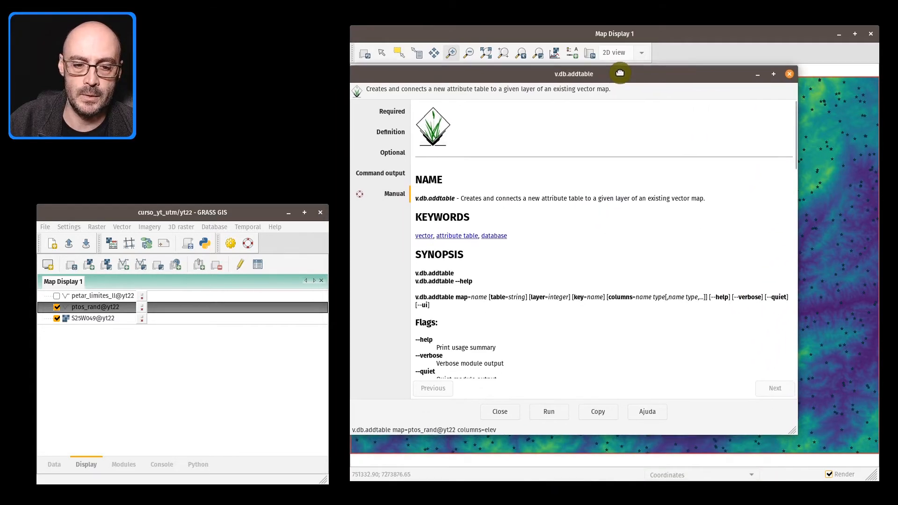
scroll(580, 197, "down", 10)
scroll(580, 199, "down", 15)
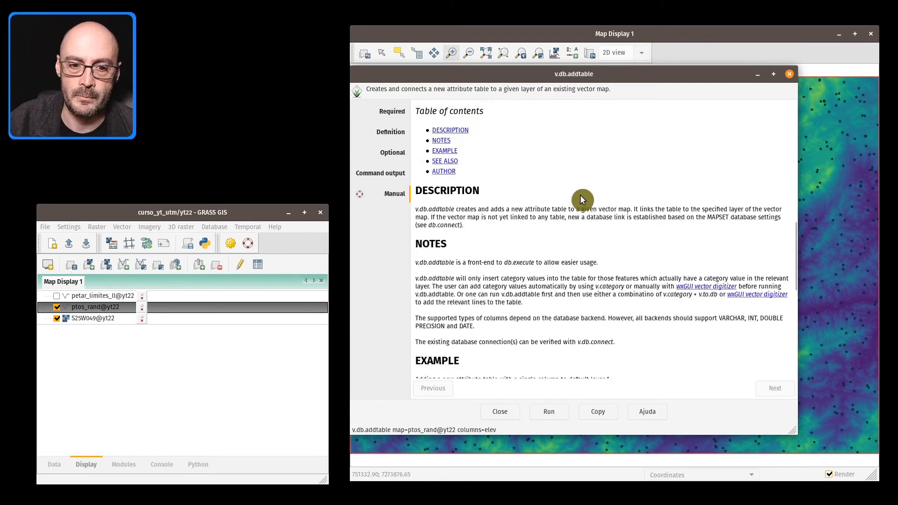
scroll(555, 163, "down", 3)
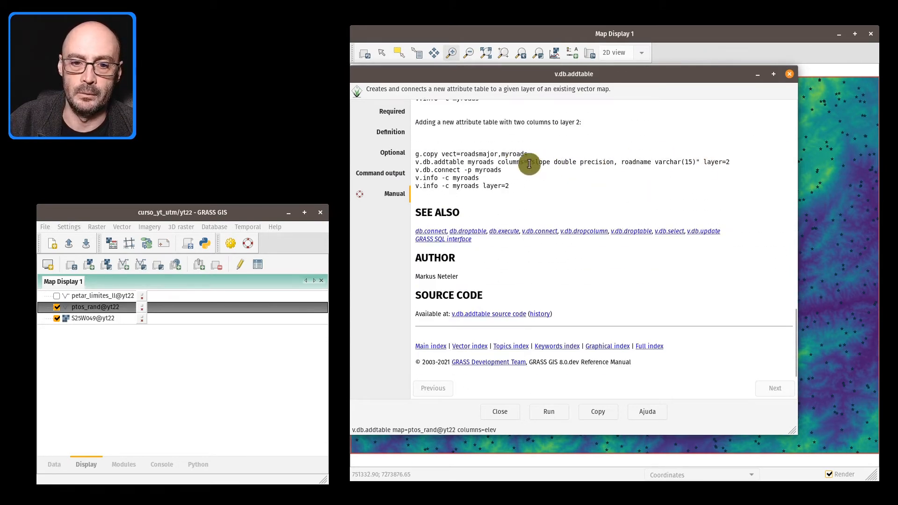
left_click_drag(506, 160, 746, 160)
left_click(543, 163)
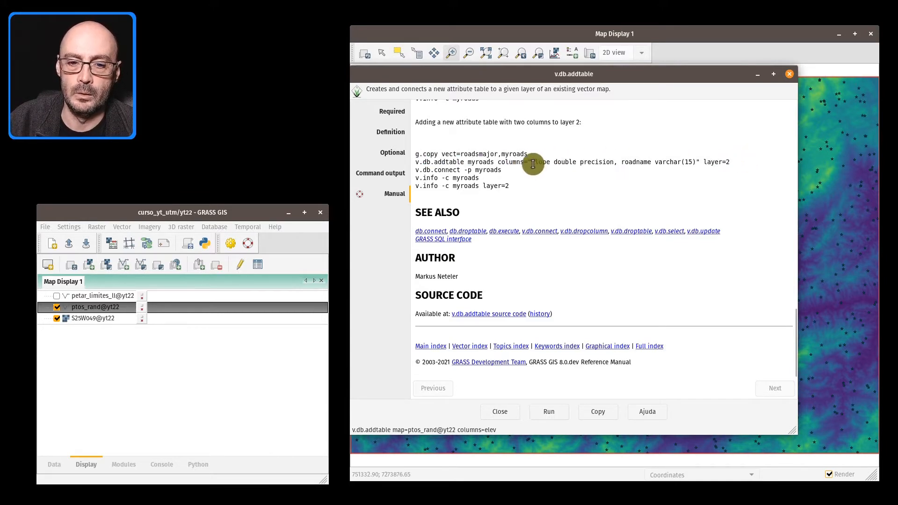
left_click_drag(532, 164, 613, 161)
left_click(552, 186)
left_click(613, 160)
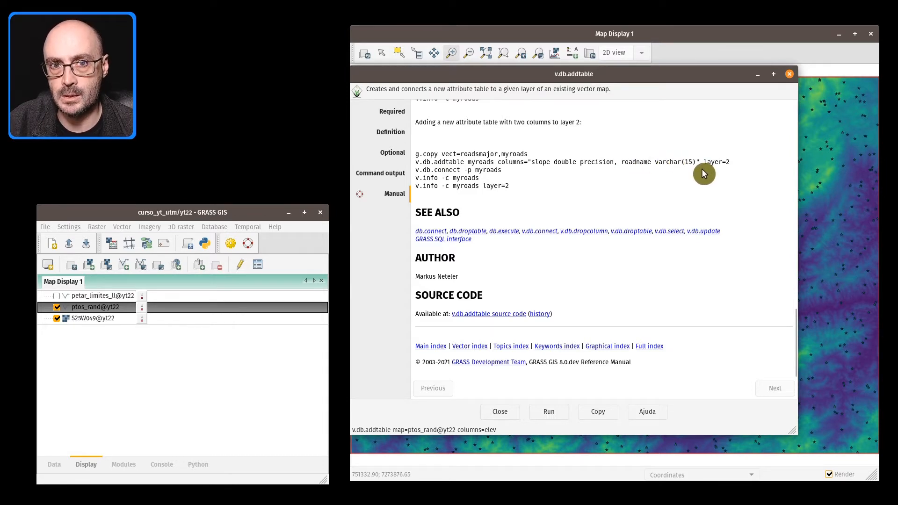
mouse_move(681, 164)
left_mouse_down()
mouse_move(648, 163)
mouse_move(682, 162)
left_mouse_up()
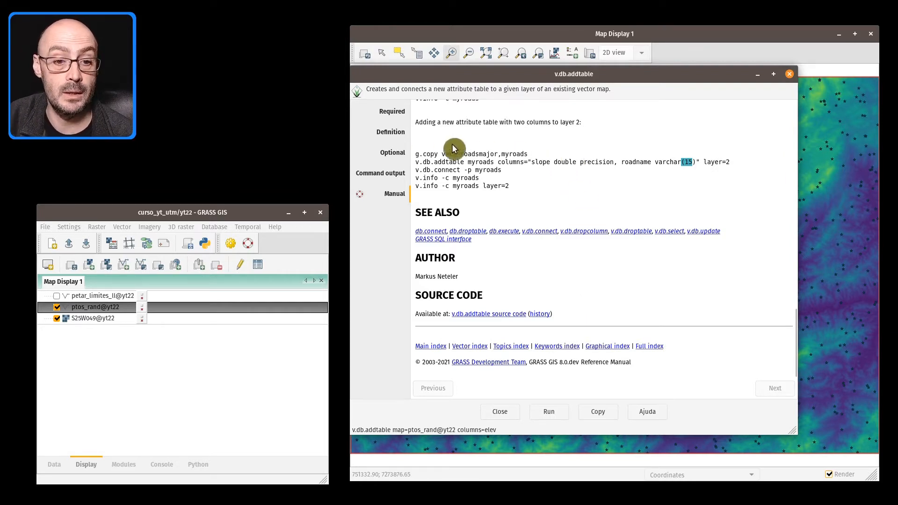
Step: Complete the new column definition as elev integer, run v.db.addtable on ptos_rand, and close the tool
left_click(390, 133)
left_click(465, 201)
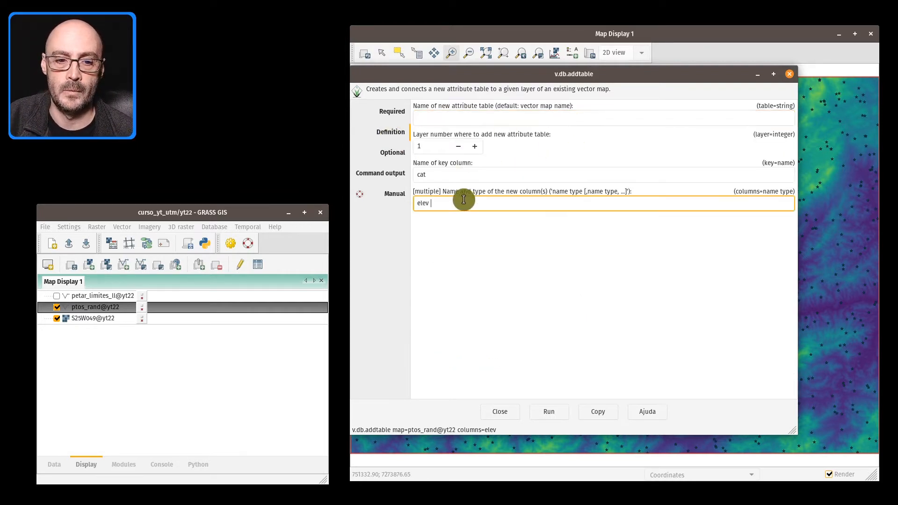
type("int")
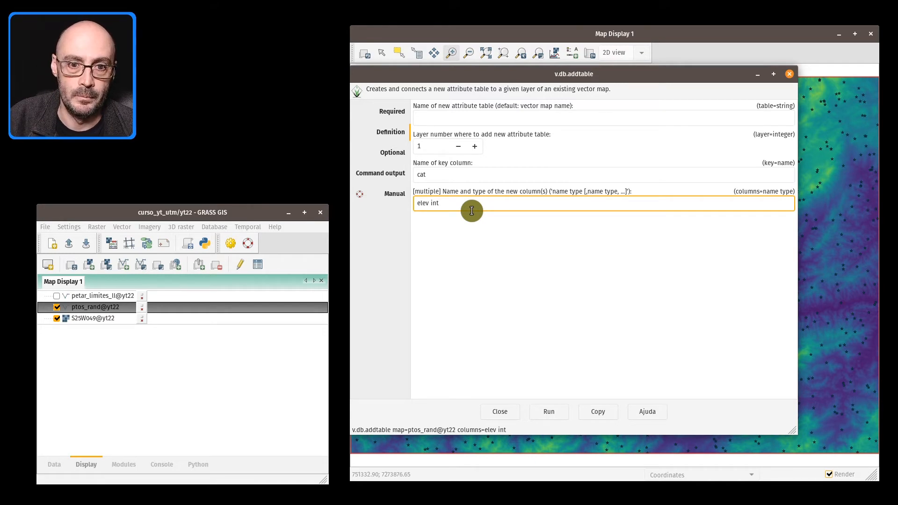
left_click_drag(561, 77, 479, 95)
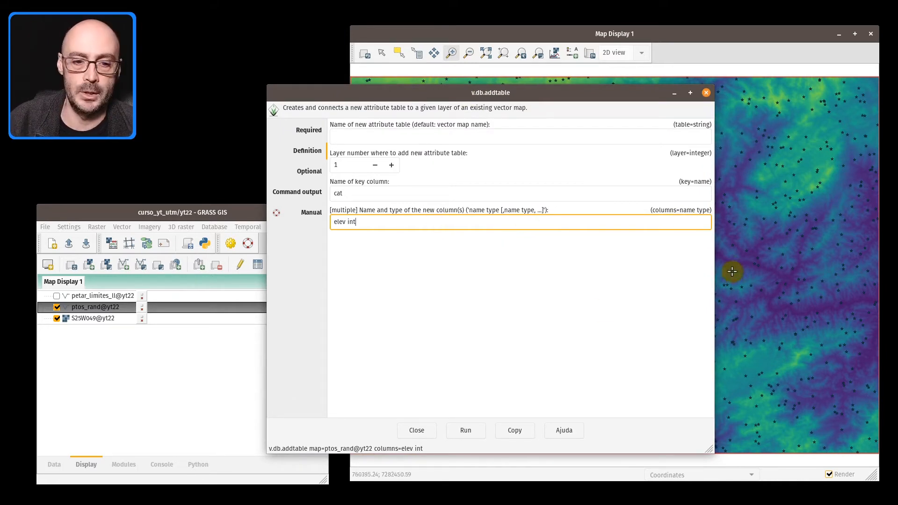
type("eger")
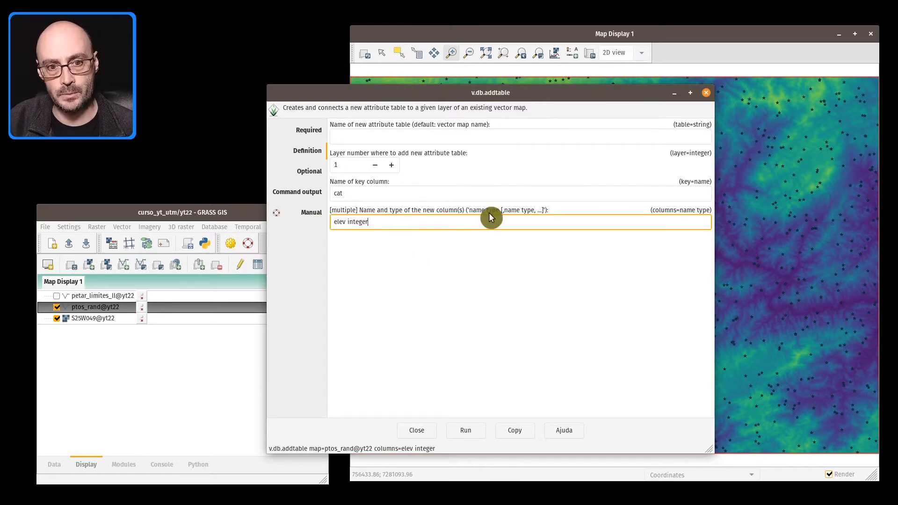
left_click_drag(485, 95, 521, 90)
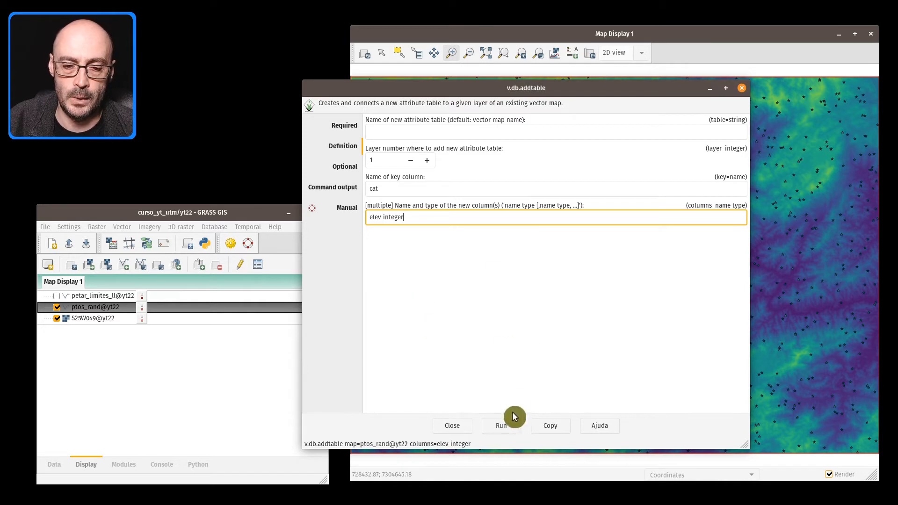
left_click(506, 427)
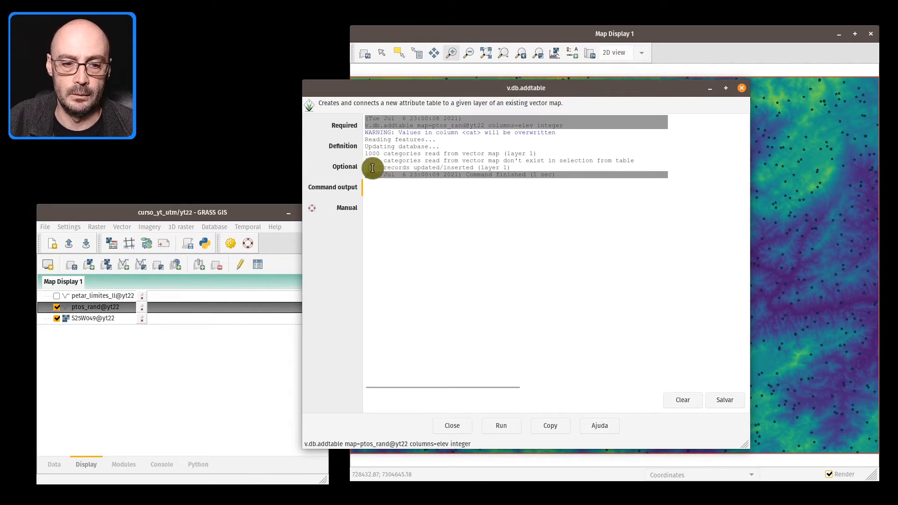
left_click_drag(372, 168, 518, 167)
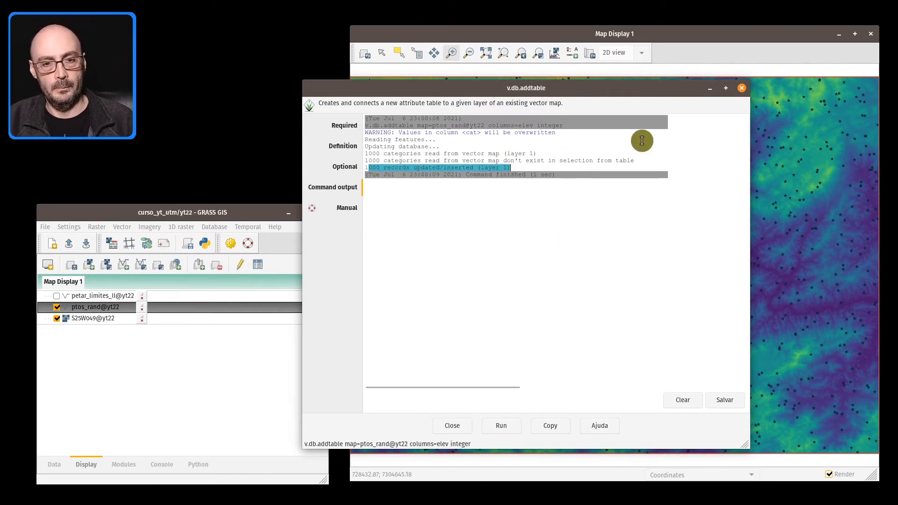
left_click(744, 89)
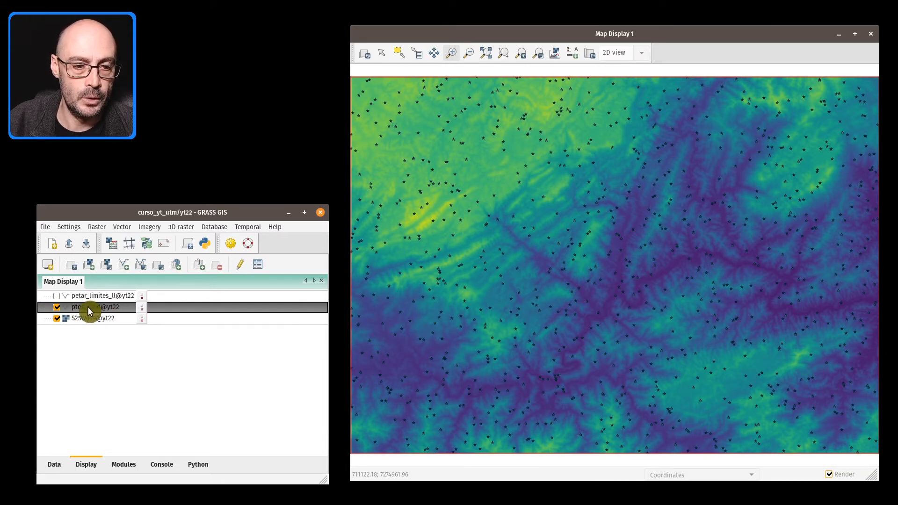
Step: Open the attribute table of ptos_rand and examine its cat and elev columns
left_click(255, 268)
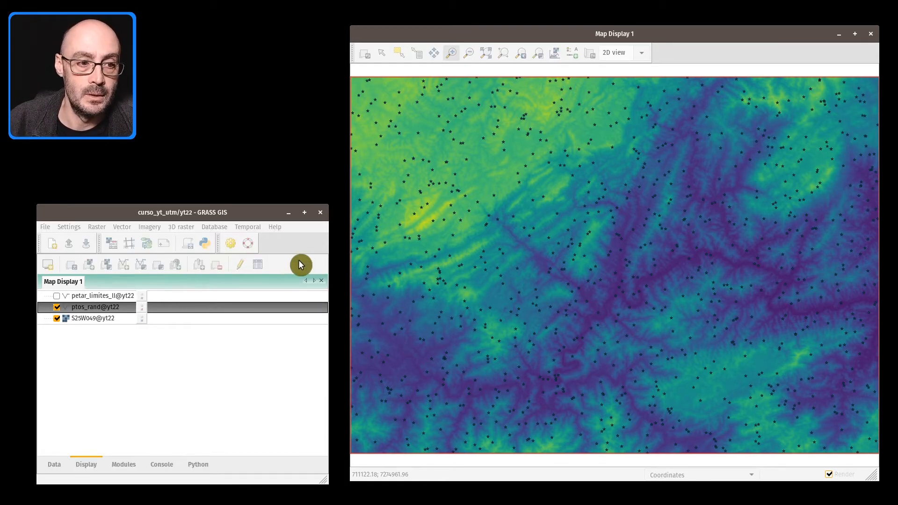
left_click_drag(250, 74, 562, 49)
left_click_drag(655, 297, 856, 430)
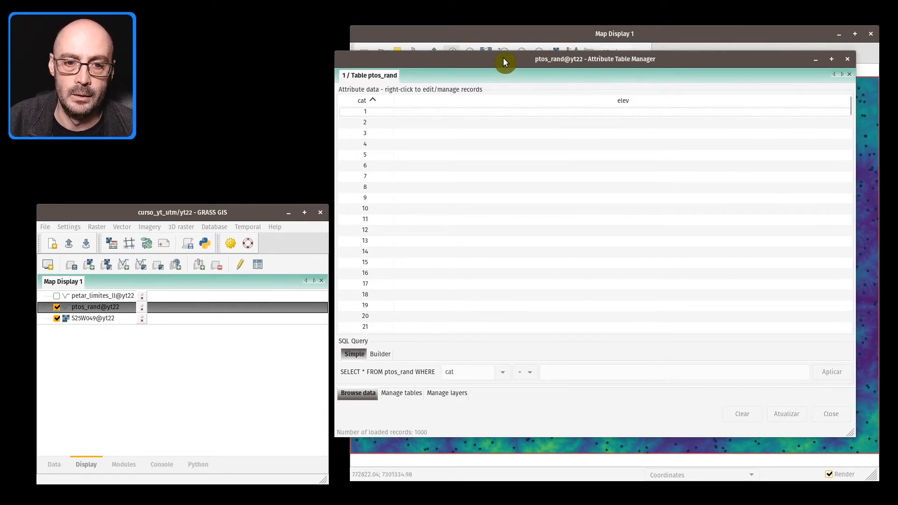
left_click_drag(504, 62, 299, 84)
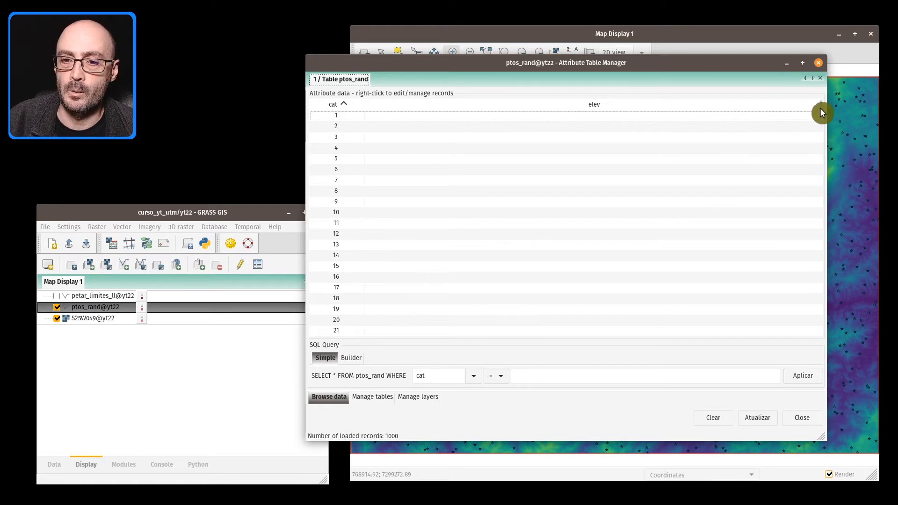
left_click_drag(820, 110, 816, 90)
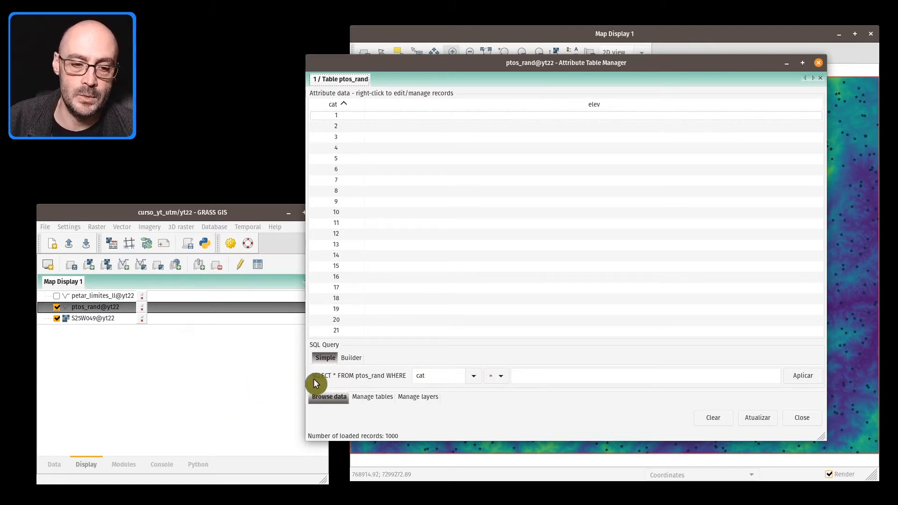
Step: Examine the simple and builder SQL query options of the ptos_rand attribute table, and close the table manager
left_click(472, 377)
left_click(469, 388)
left_click(508, 374)
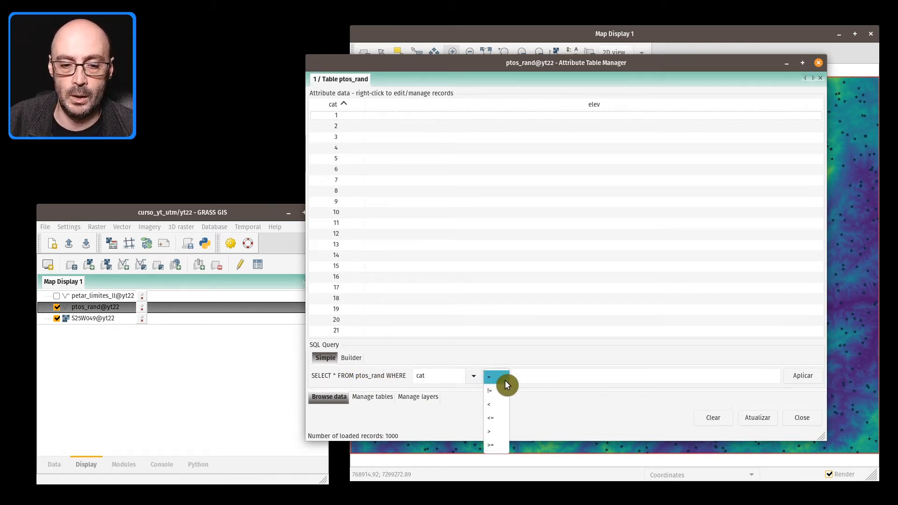
left_click(608, 375)
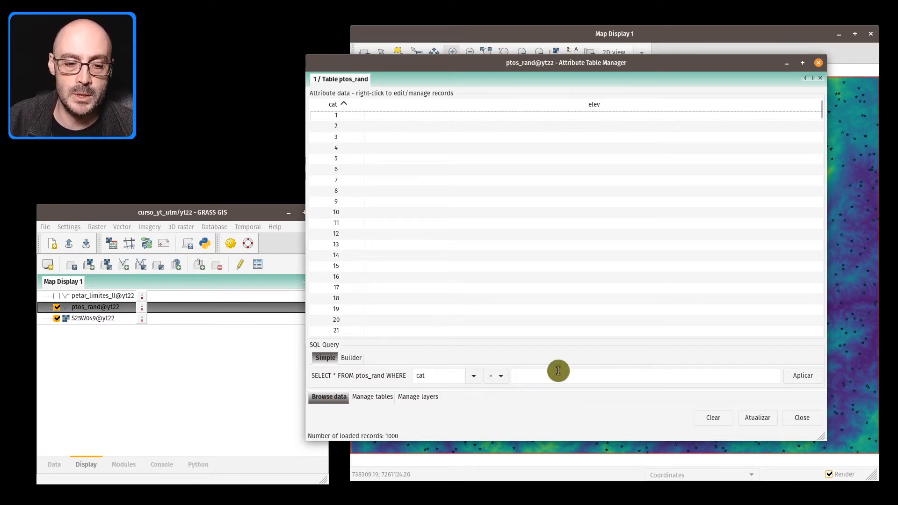
left_click(350, 359)
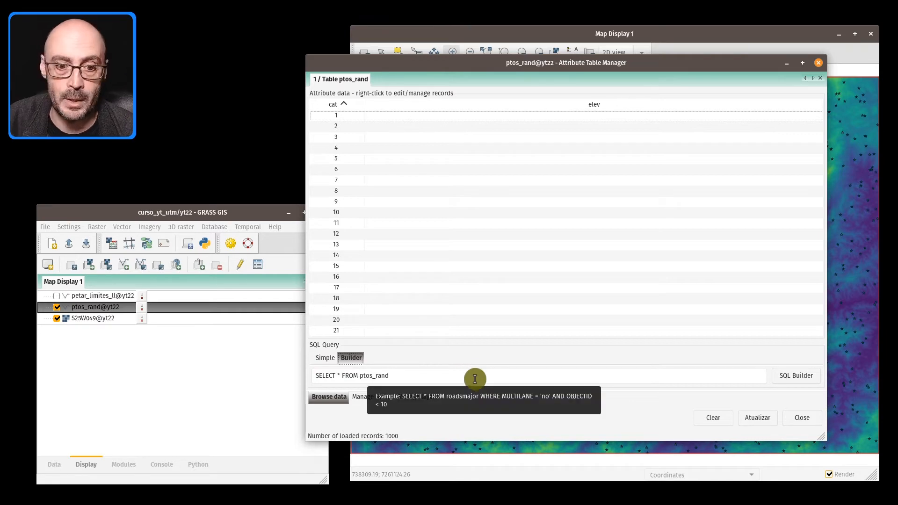
left_click(802, 417)
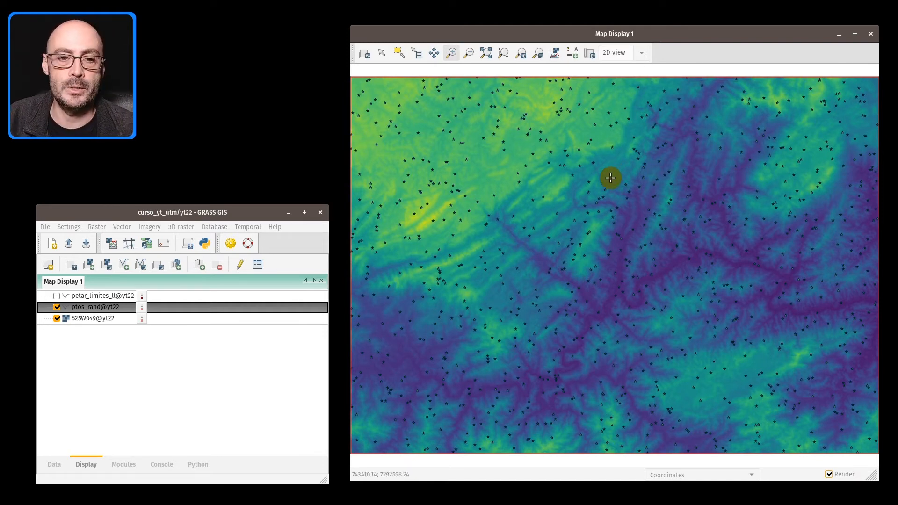
Step: Start v.what.rast to upload raster values to the attribute table of the ptos_rand points
left_click(128, 228)
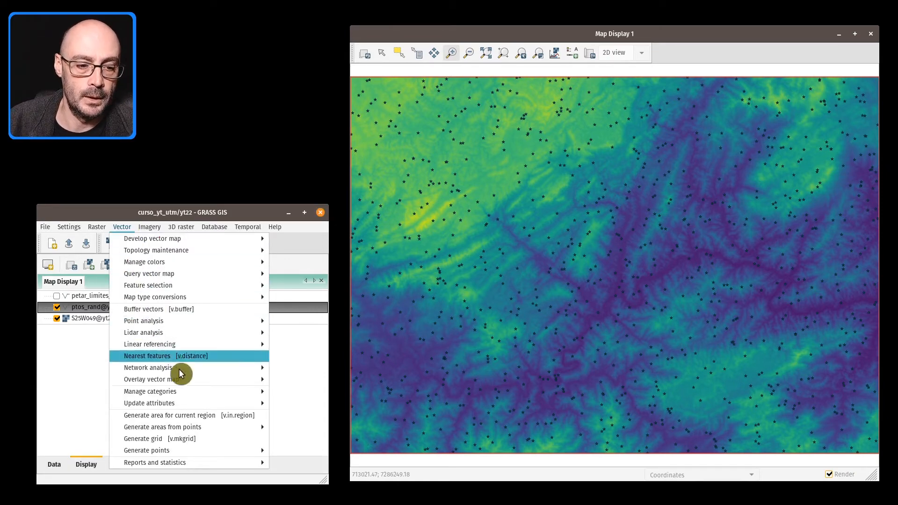
mouse_move(198, 402)
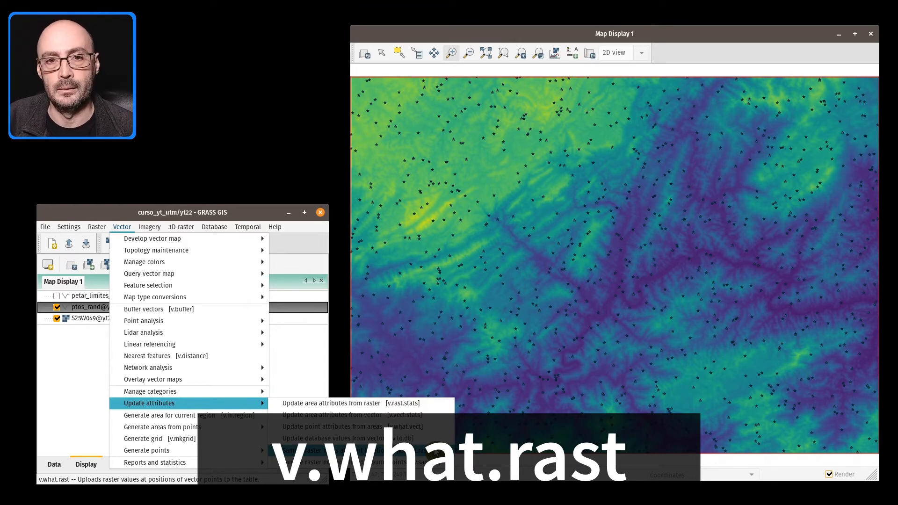
left_click(434, 450)
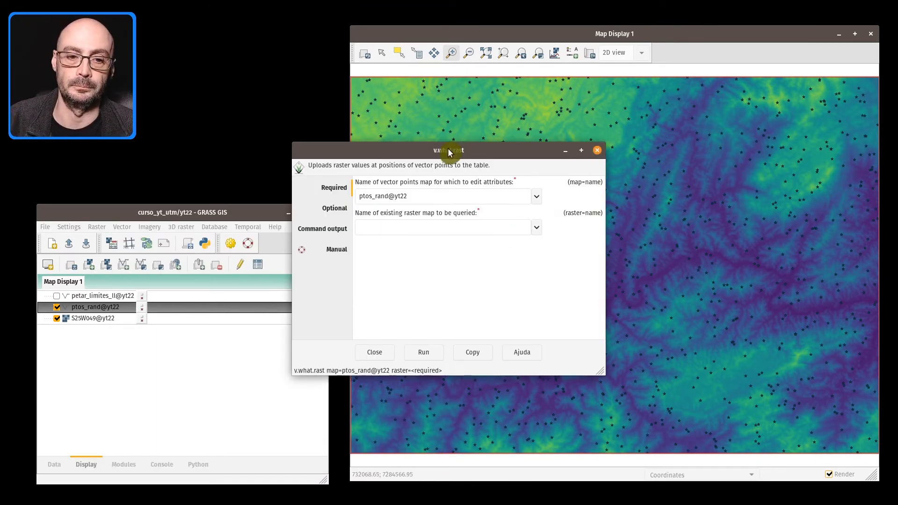
left_click_drag(449, 150, 584, 100)
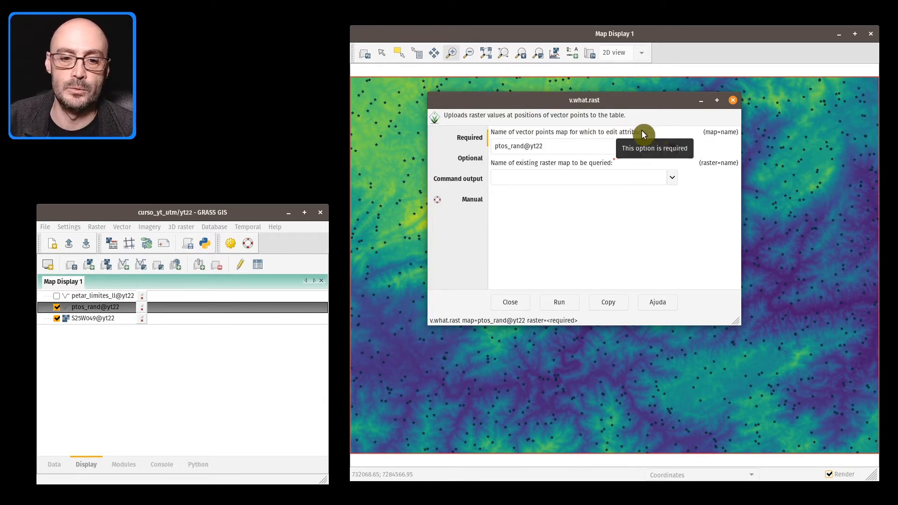
Step: Choose S25W049@yt22 as the raster map to be queried in v.what.rast
left_click(673, 178)
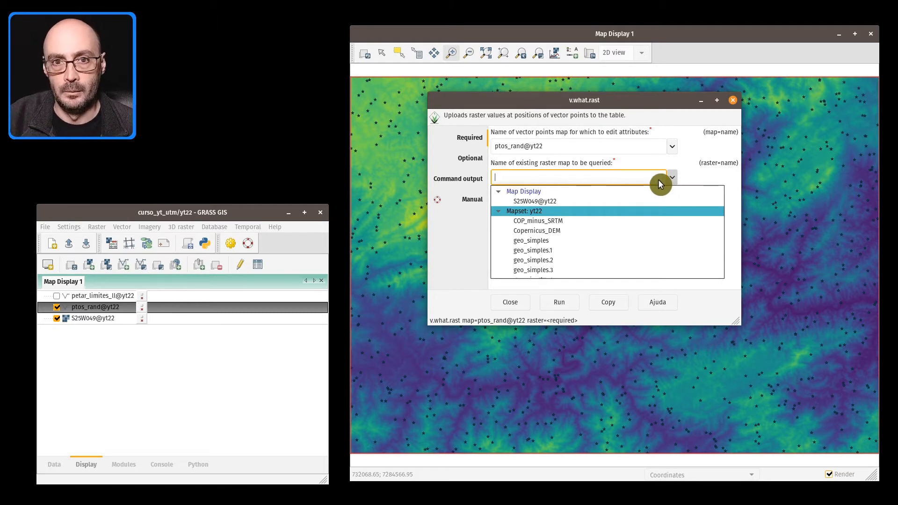
left_click(547, 203)
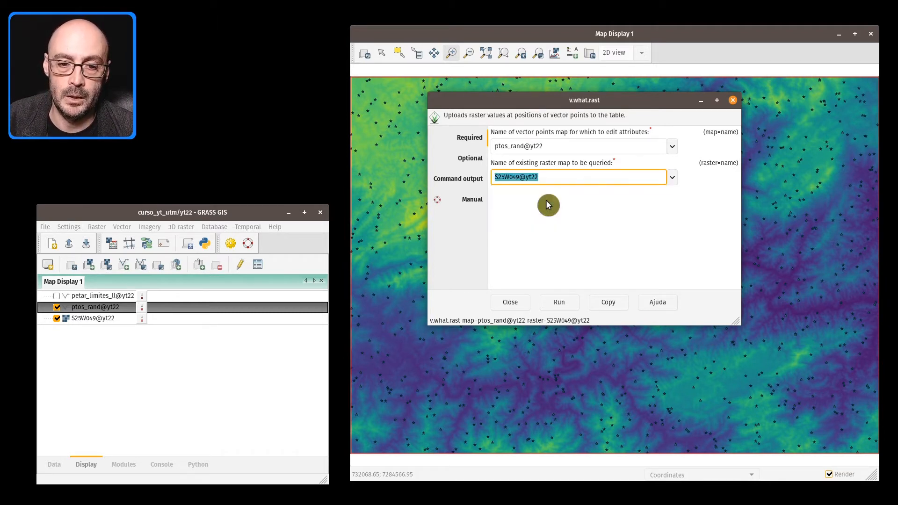
left_click(673, 178)
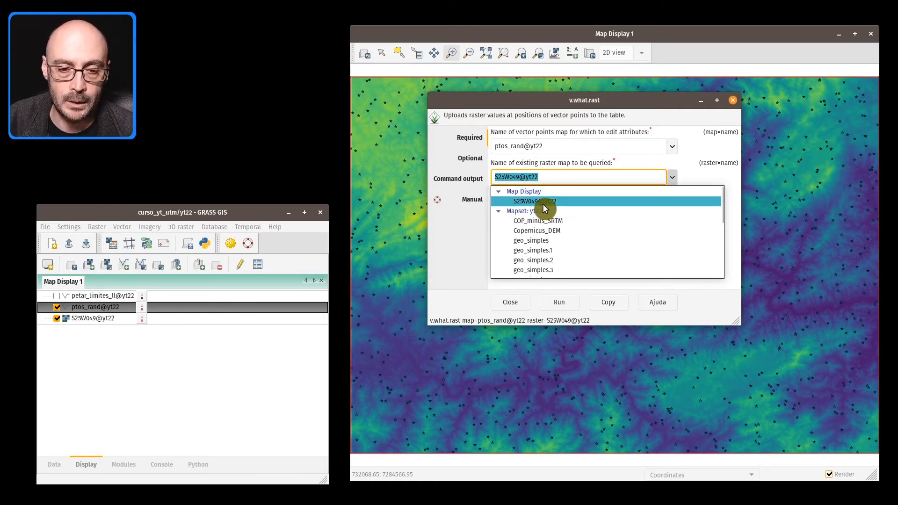
scroll(611, 218, "down", 10)
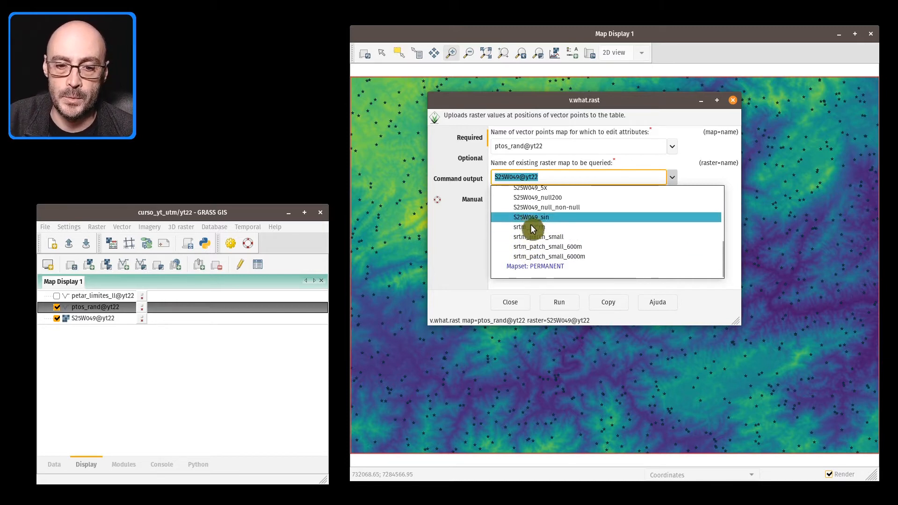
scroll(534, 229, "up", 10)
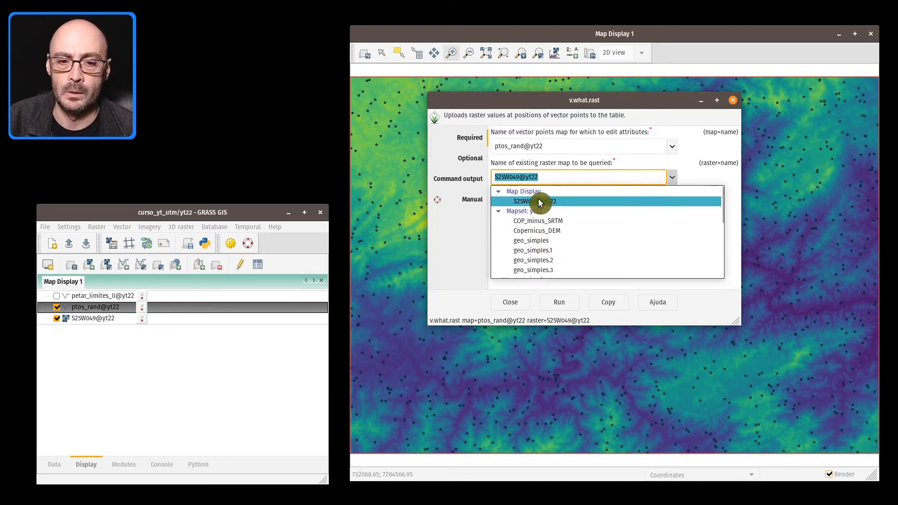
left_click(539, 201)
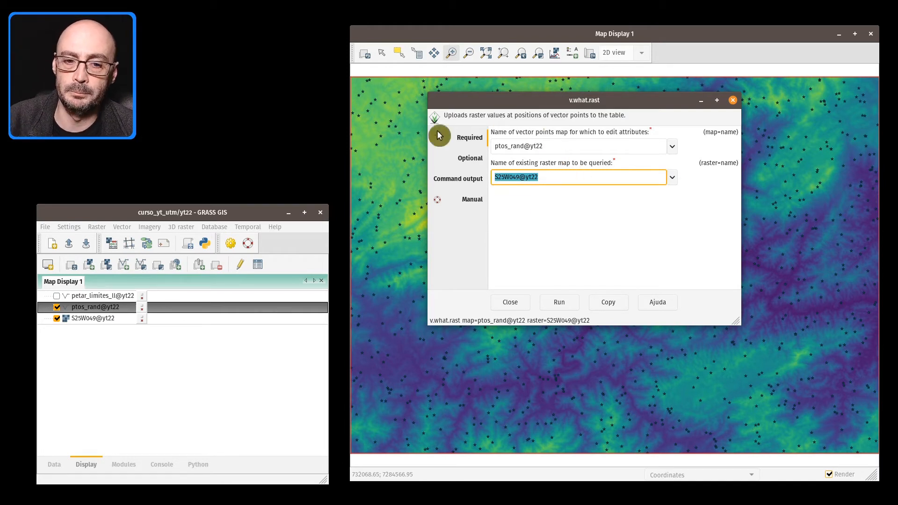
Step: Set elev as the attribute column to update, run v.what.rast on ptos_rand, and close the tool
left_click(470, 159)
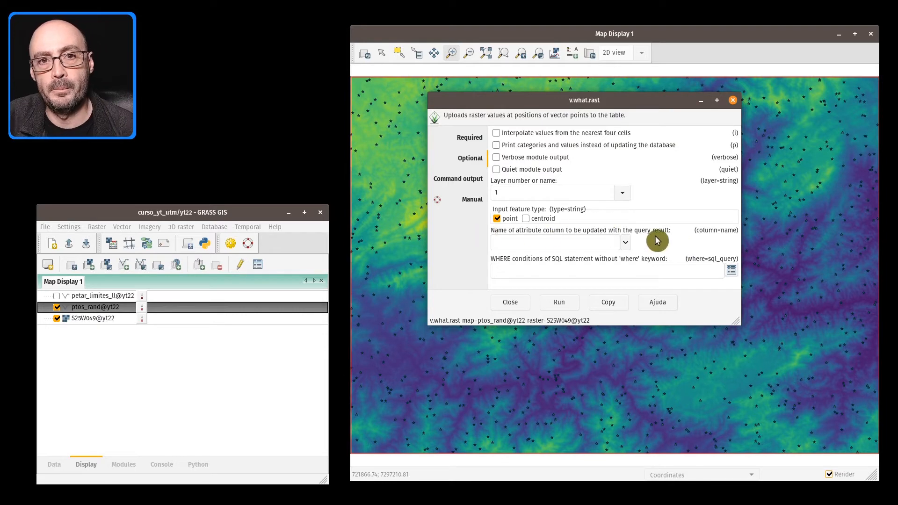
left_click(626, 241)
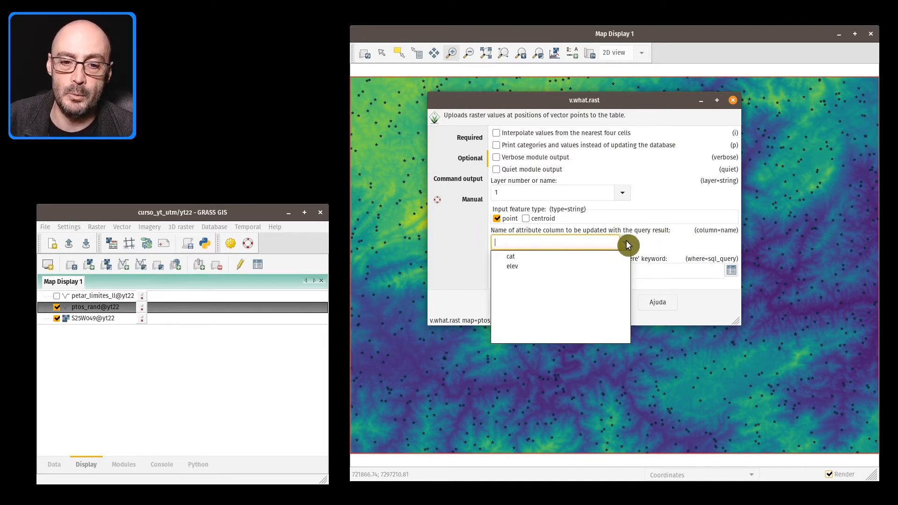
left_click(515, 266)
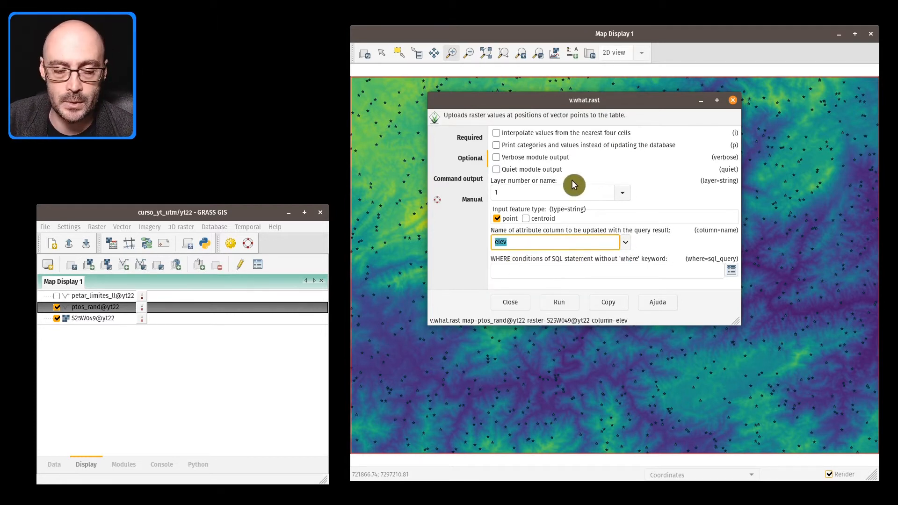
left_click(561, 305)
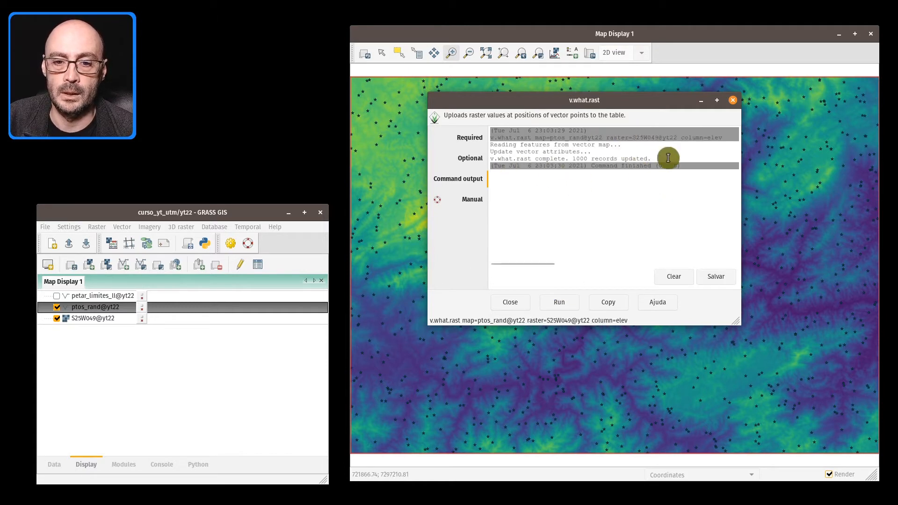
left_click_drag(653, 159, 567, 160)
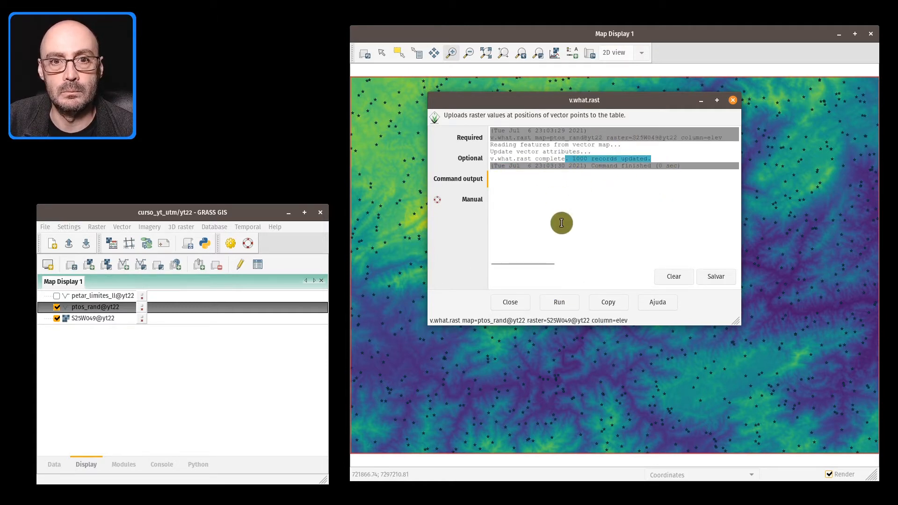
left_click(732, 102)
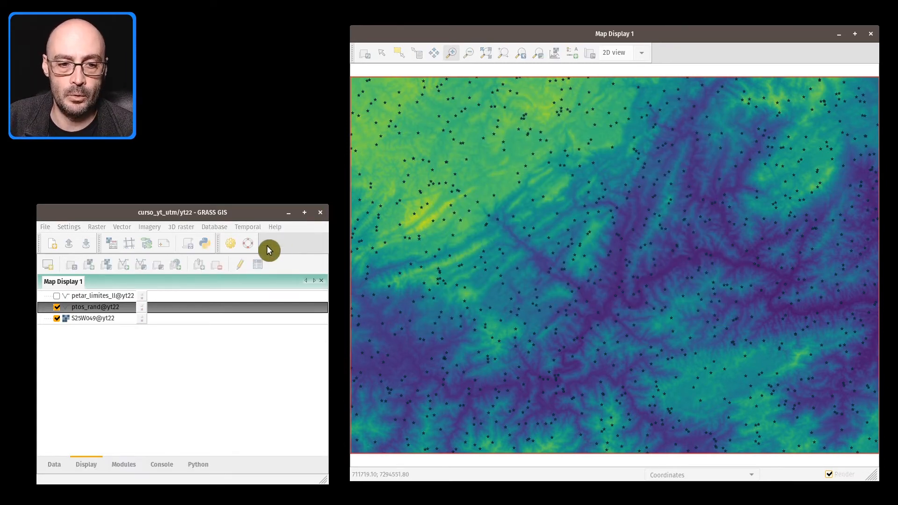
Step: Open the ptos_rand attribute table, examine the values in the elev column, and close the table manager
left_click_drag(271, 45, 765, 63)
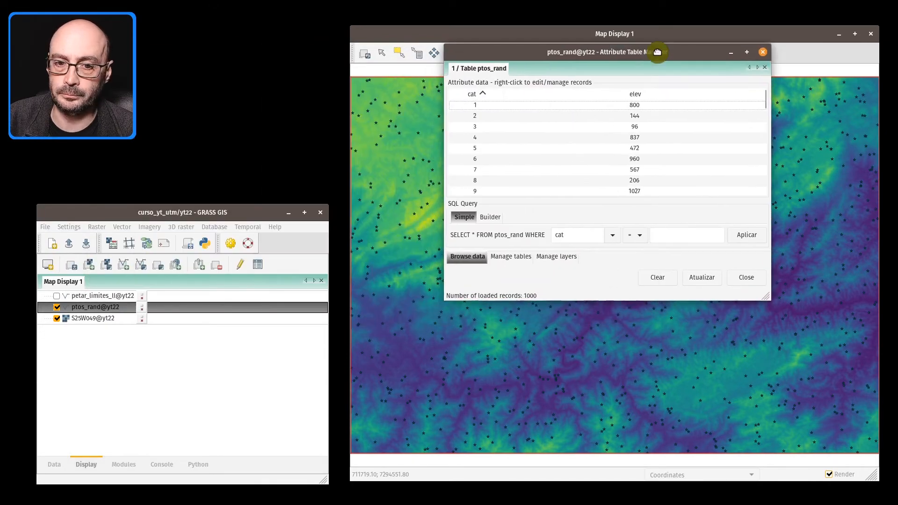
left_click_drag(767, 297, 826, 433)
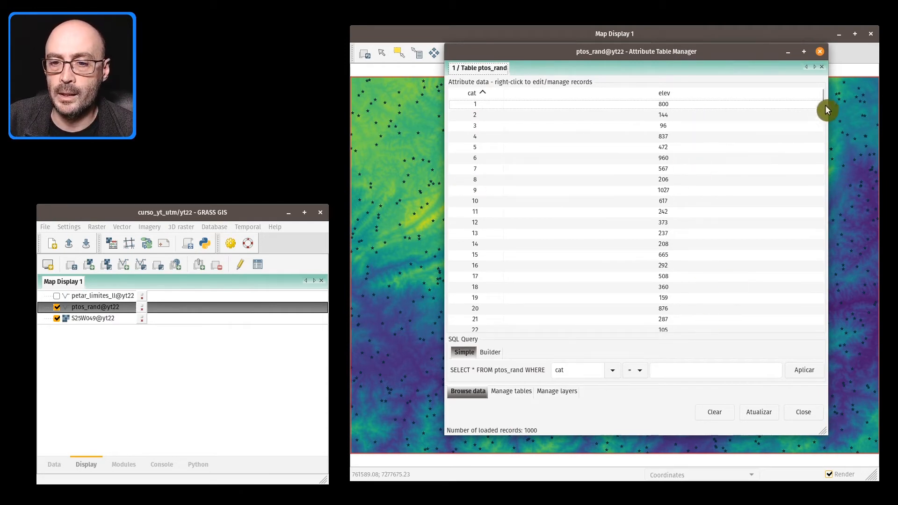
left_click_drag(822, 100, 818, 220)
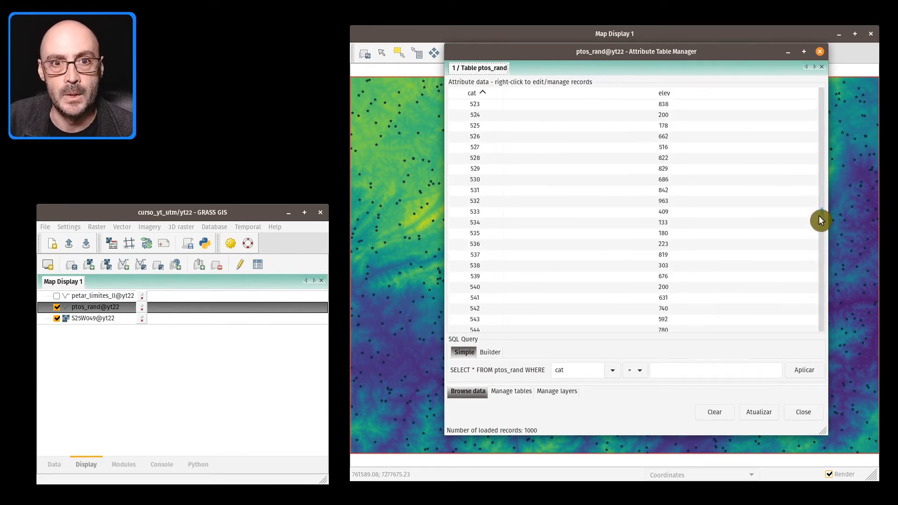
left_click(821, 53)
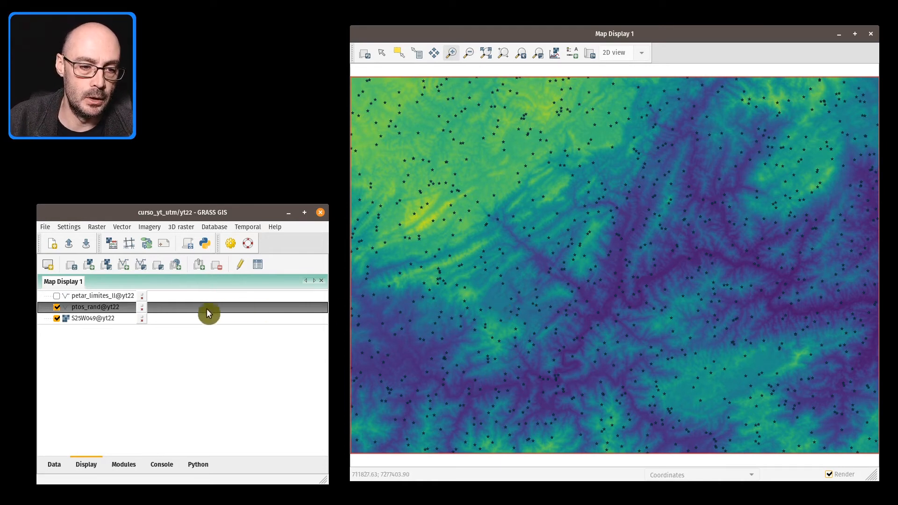
Step: Show the metadata of ptos_rand and check whether the vector map is 3D
right_click(145, 310)
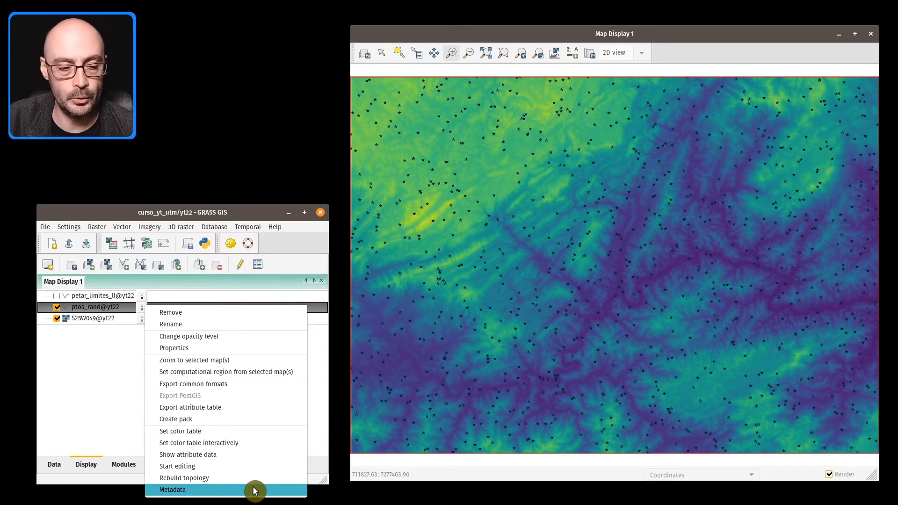
left_click(254, 490)
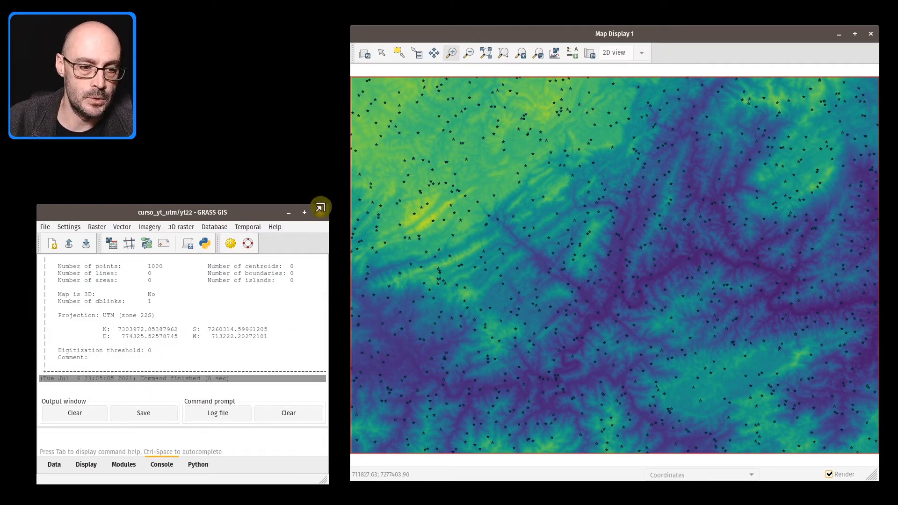
left_click_drag(324, 200, 371, 151)
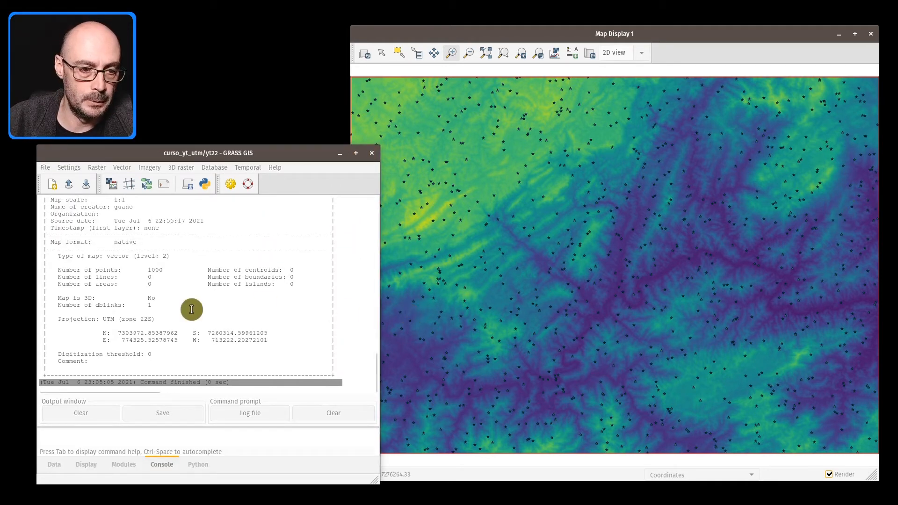
scroll(201, 323, "up", 2)
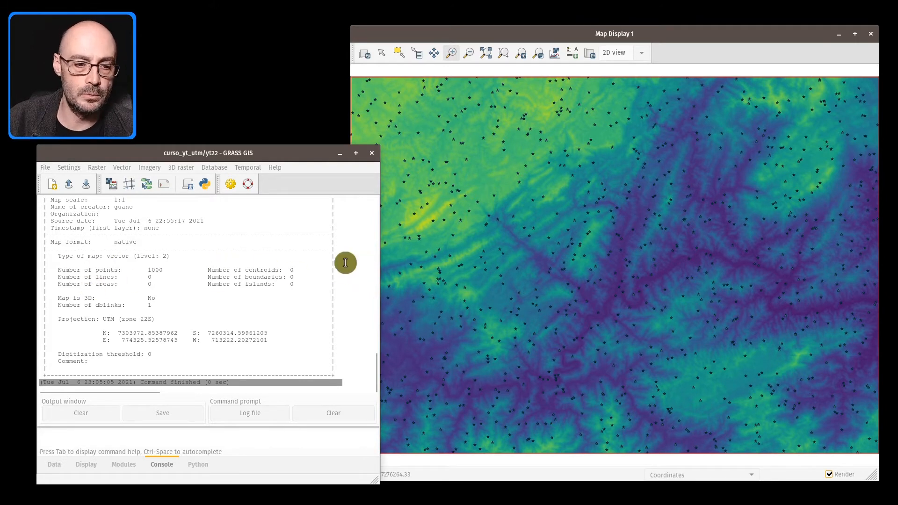
left_click_drag(58, 298, 180, 297)
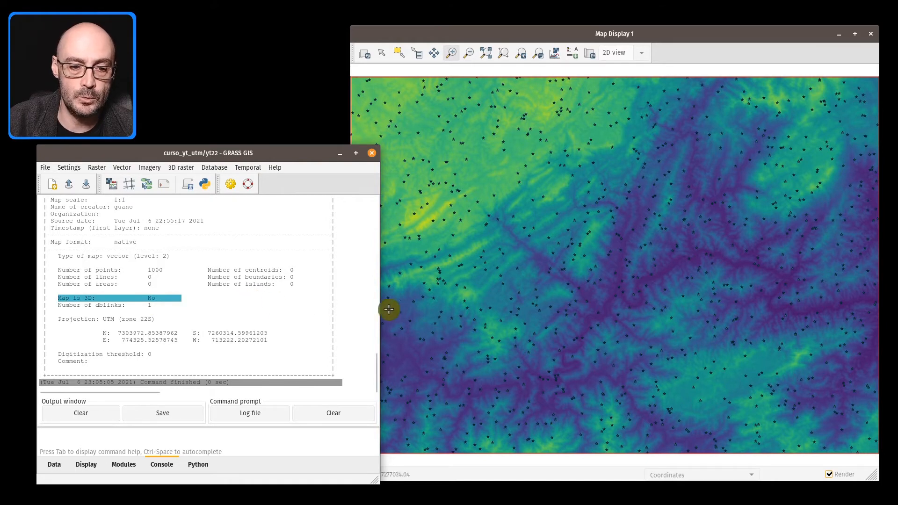
left_click_drag(378, 307, 335, 296)
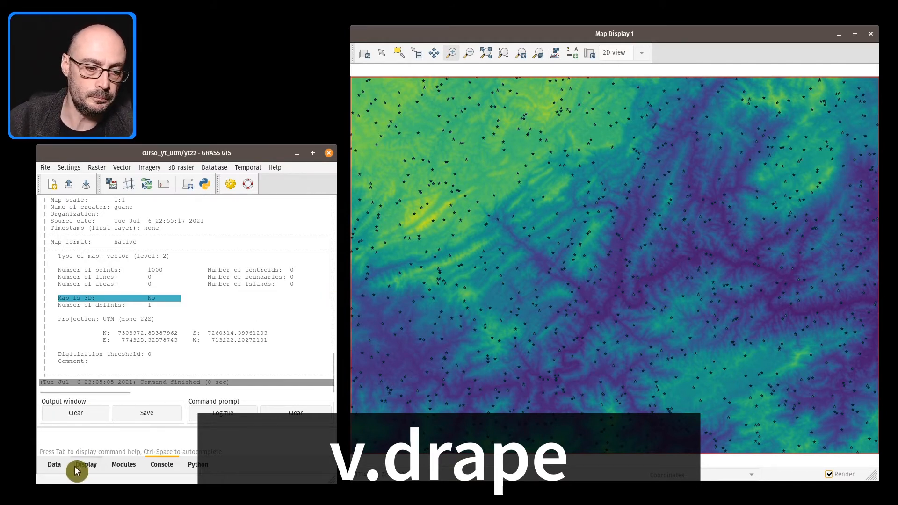
Step: Start v.drape to create a 3D vector over a raster, with ptos_rand@yt22 as the input vector map
left_click(123, 169)
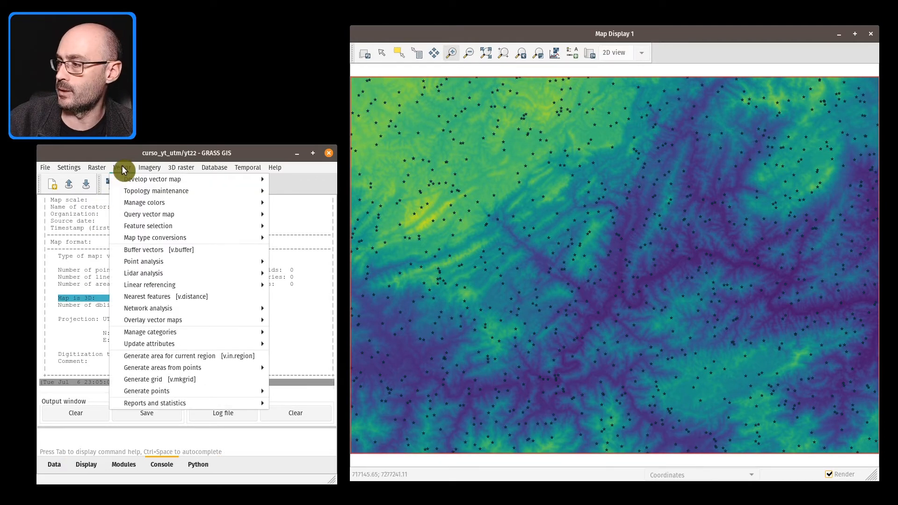
mouse_move(271, 181)
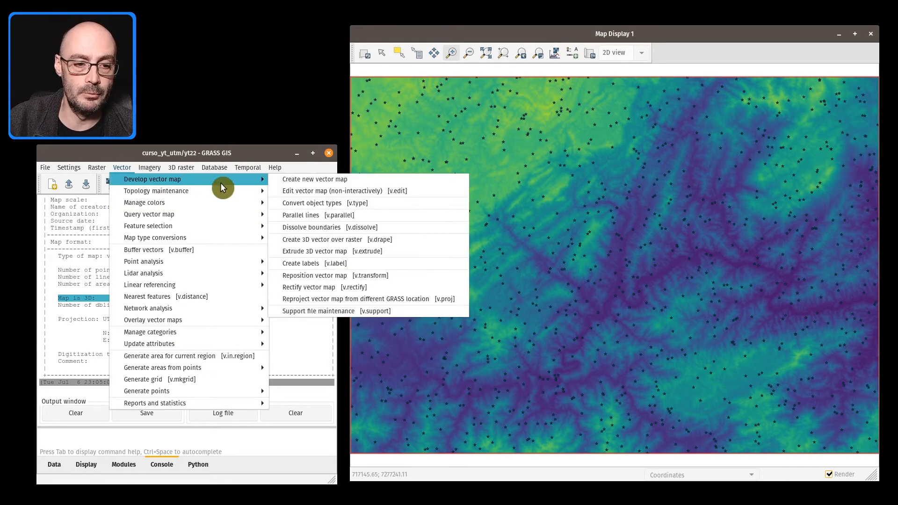
left_click(386, 242)
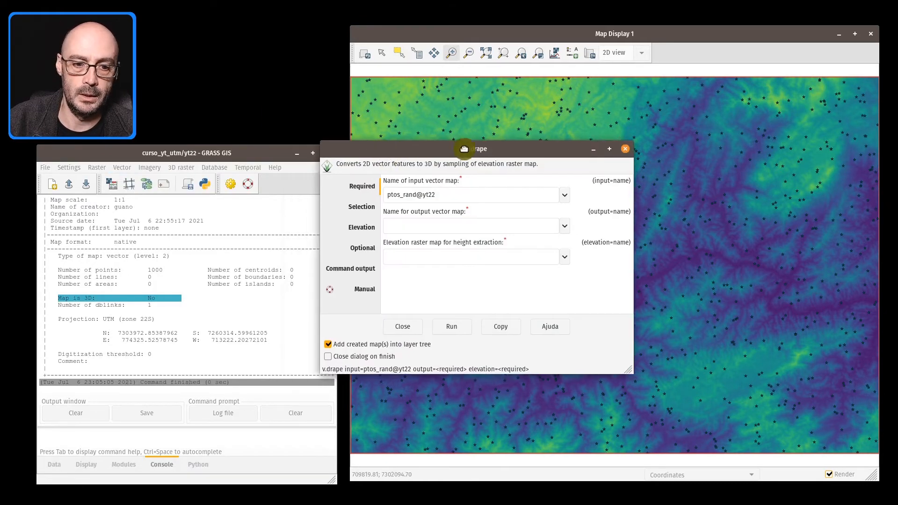
left_click_drag(396, 147, 488, 102)
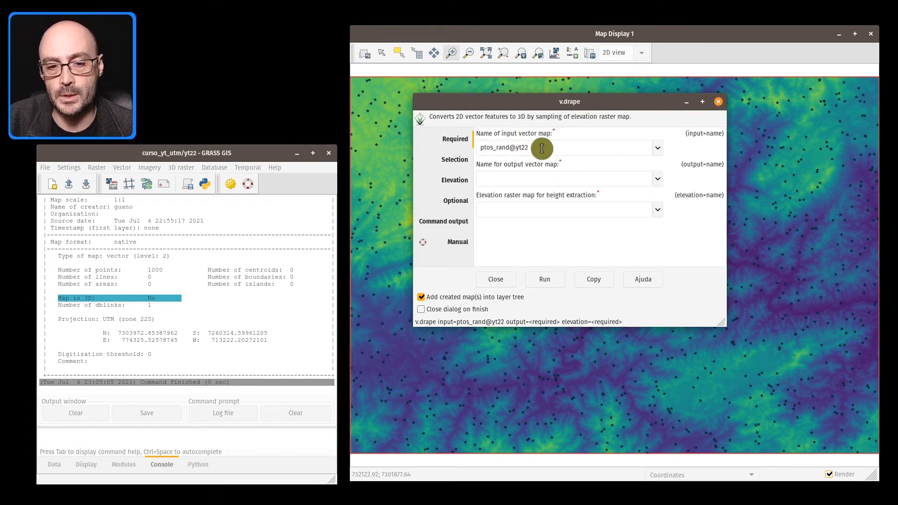
left_click(658, 149)
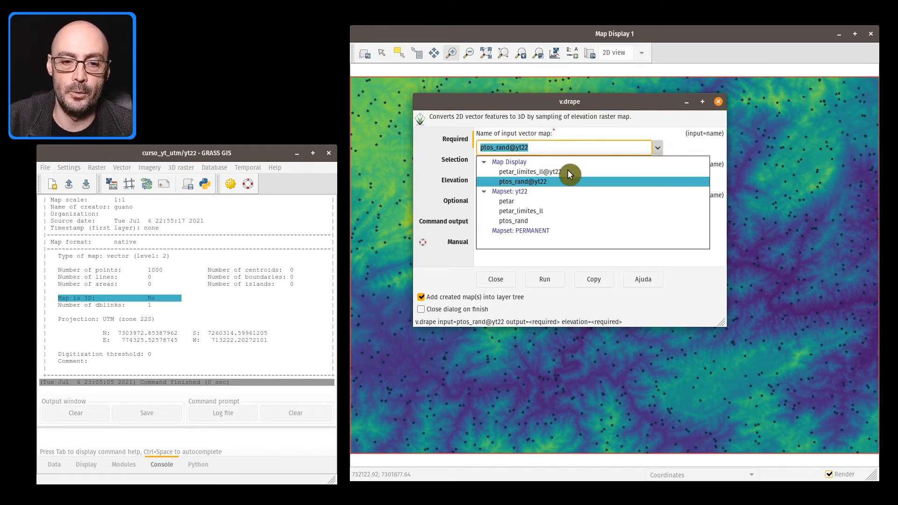
left_click(535, 185)
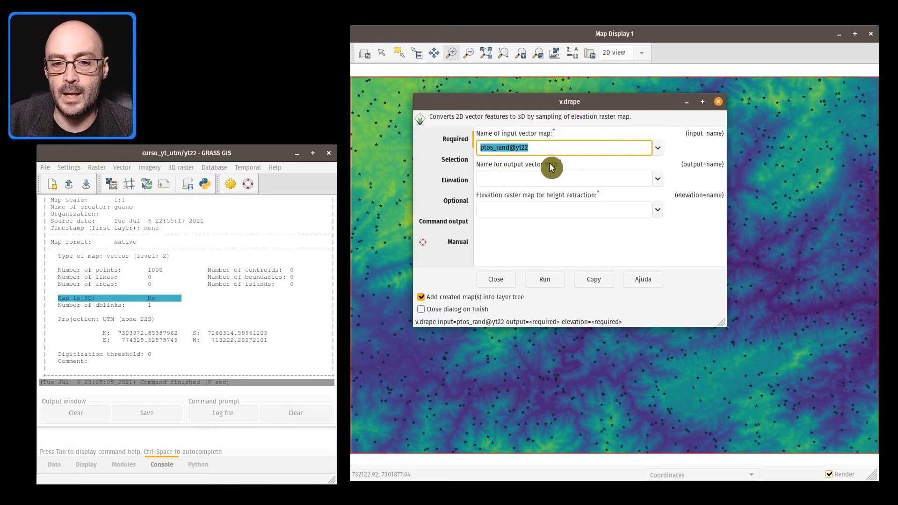
Step: Name the v.drape output map ptos_rans_z and choose S25W049@yt22 as the elevation raster for height extraction
left_click(499, 180)
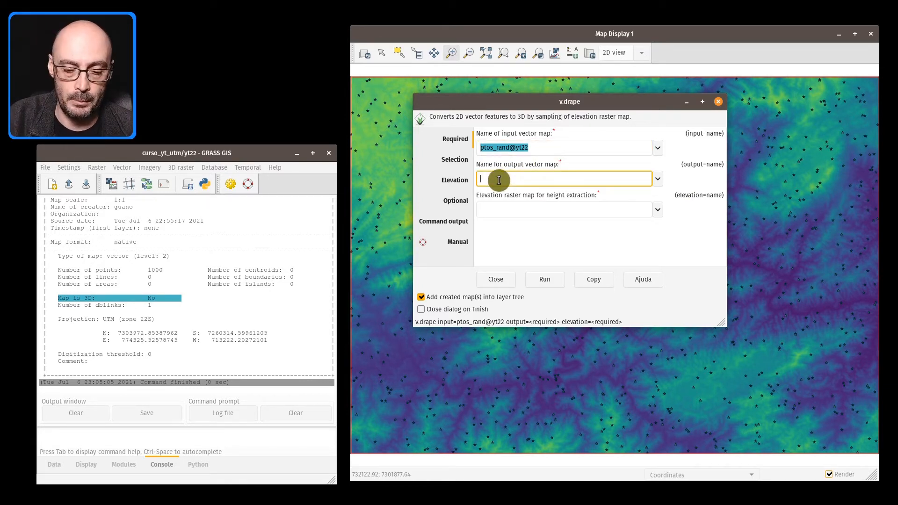
type("ptos")
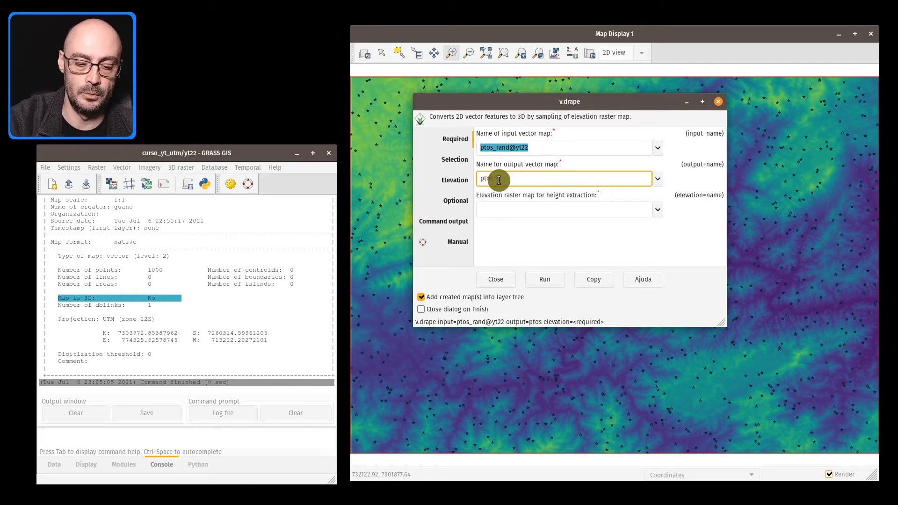
type("_rans_z")
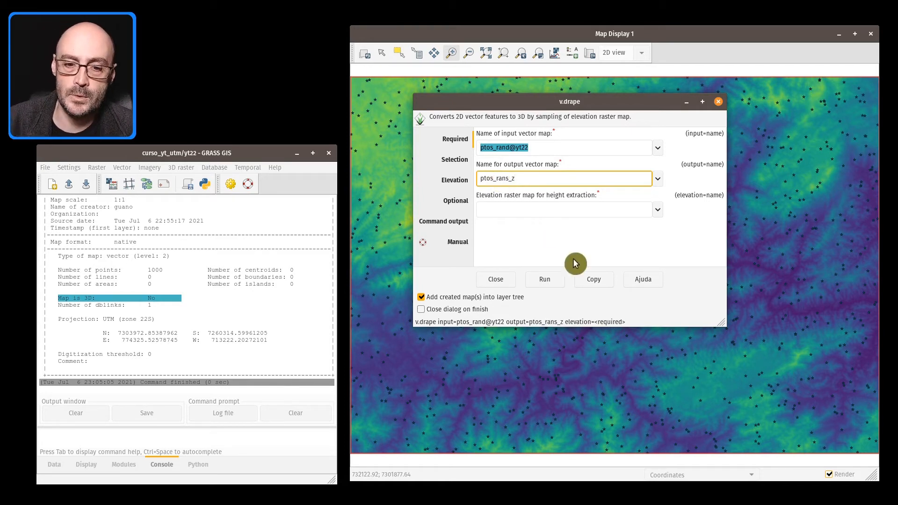
left_click(532, 210)
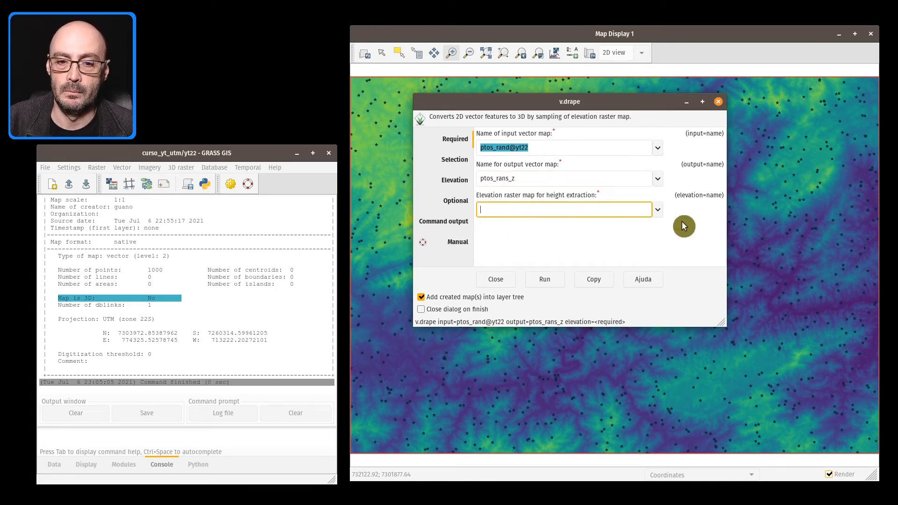
left_click(658, 210)
left_click(522, 235)
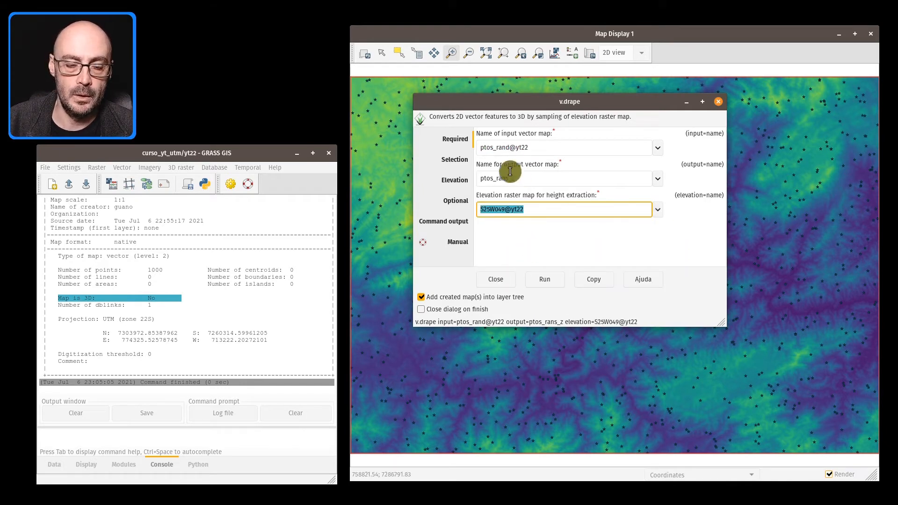
Step: Review the selection, elevation and optional settings of v.drape, run it with the nearest sampling method, and close the dialog
left_click(453, 160)
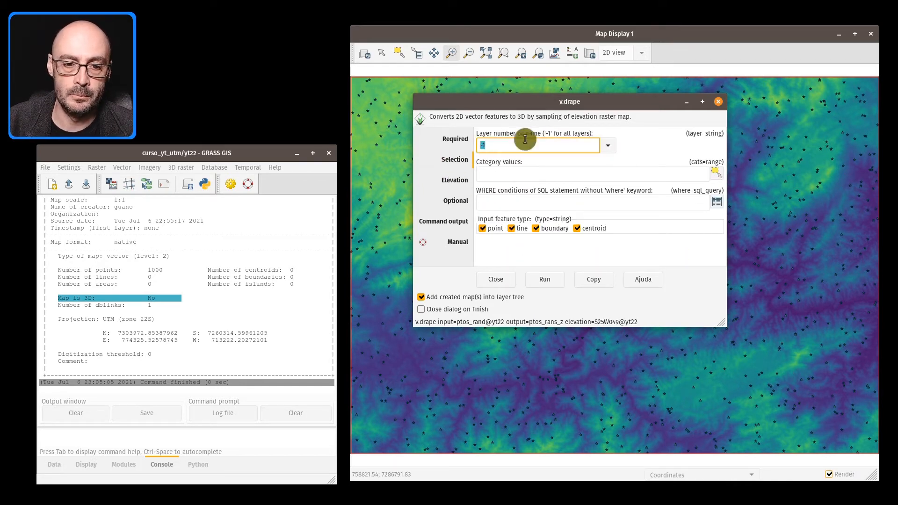
left_click(460, 186)
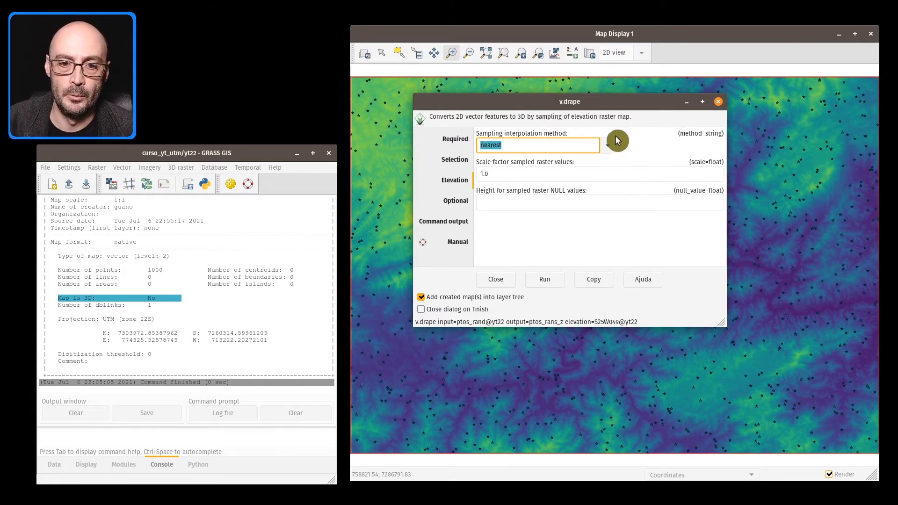
left_click(608, 146)
left_click(654, 142)
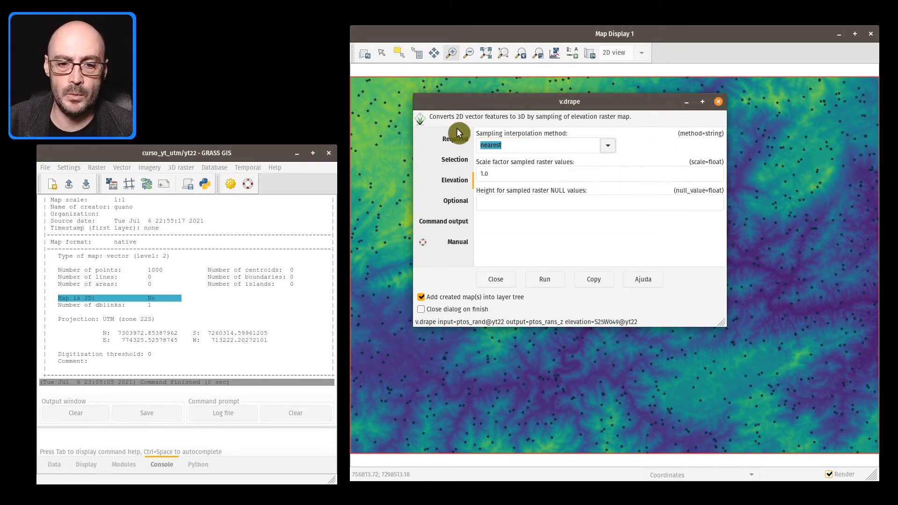
left_click(456, 202)
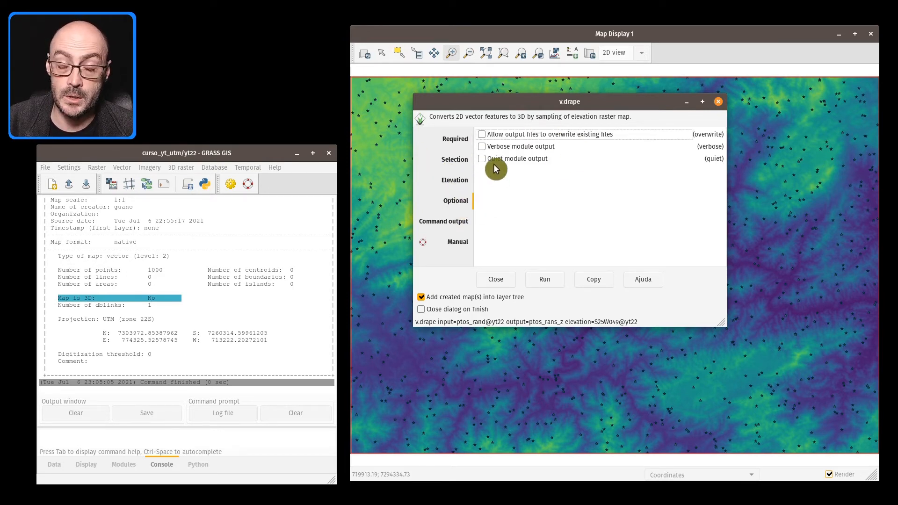
left_click(555, 281)
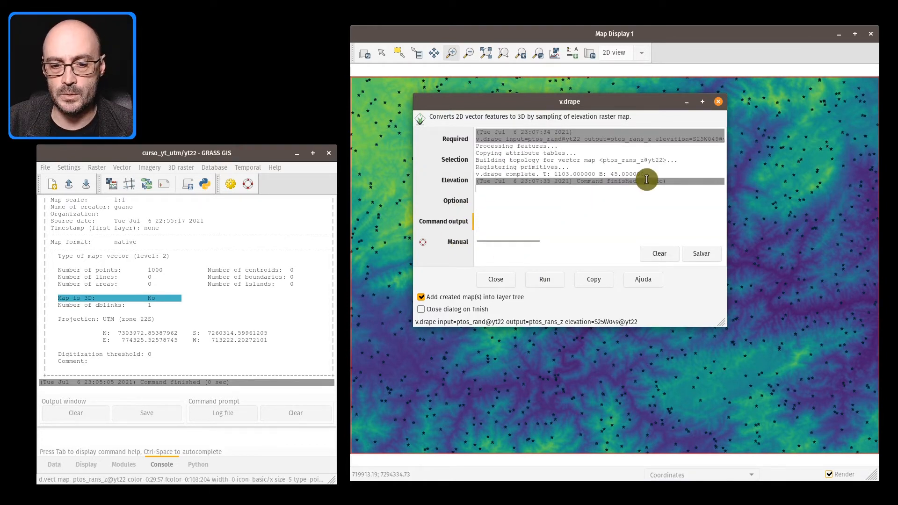
left_click(503, 283)
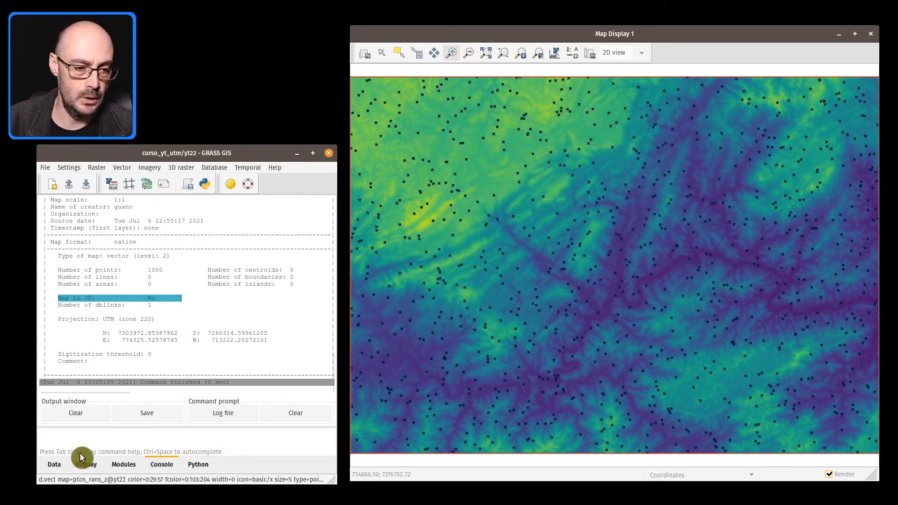
Step: Hide the ptos_rand layer in the map display, leaving the ptos_rans_z points shown over the raster
left_click(86, 467)
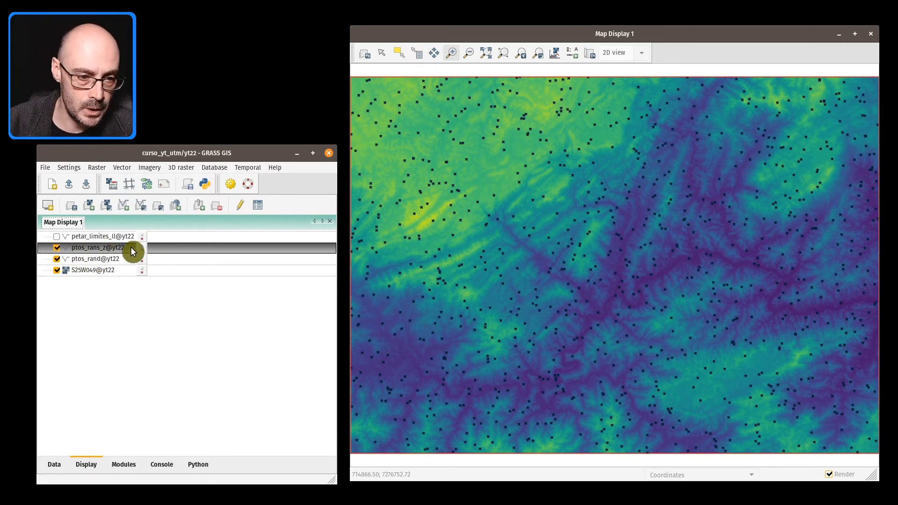
left_click(56, 248)
left_click(57, 248)
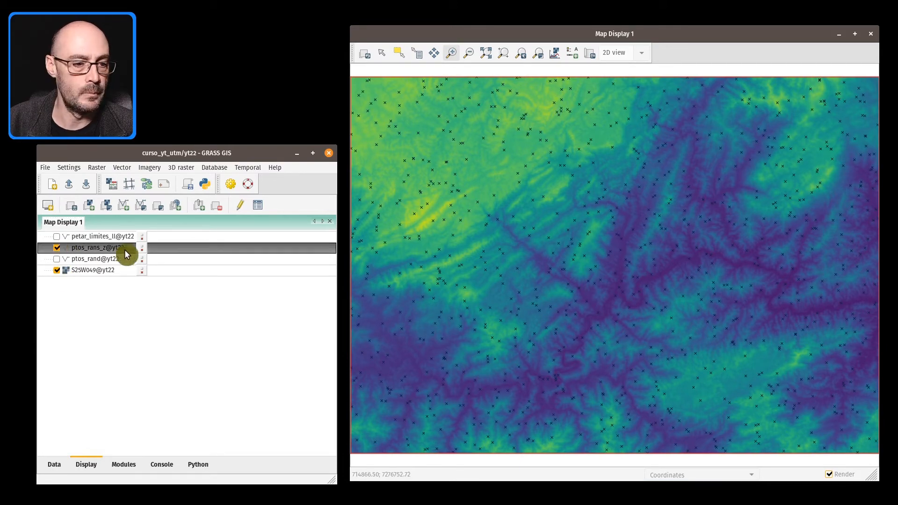
Step: Show the metadata of ptos_rans_z and check whether the vector map is 3D
right_click(142, 246)
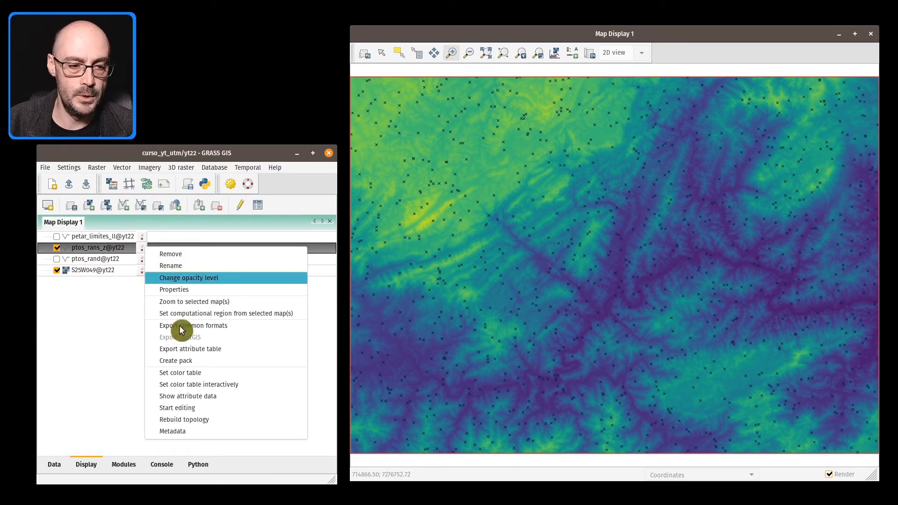
left_click(204, 434)
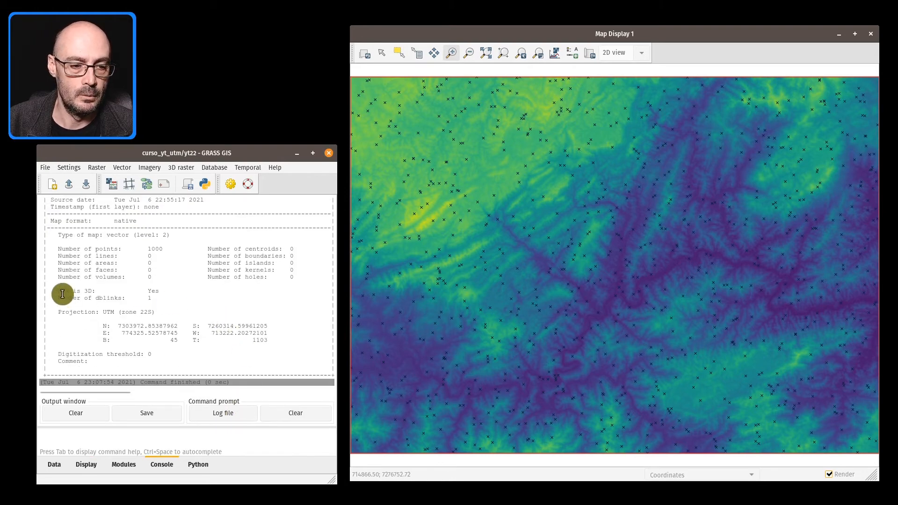
left_click_drag(62, 292, 211, 289)
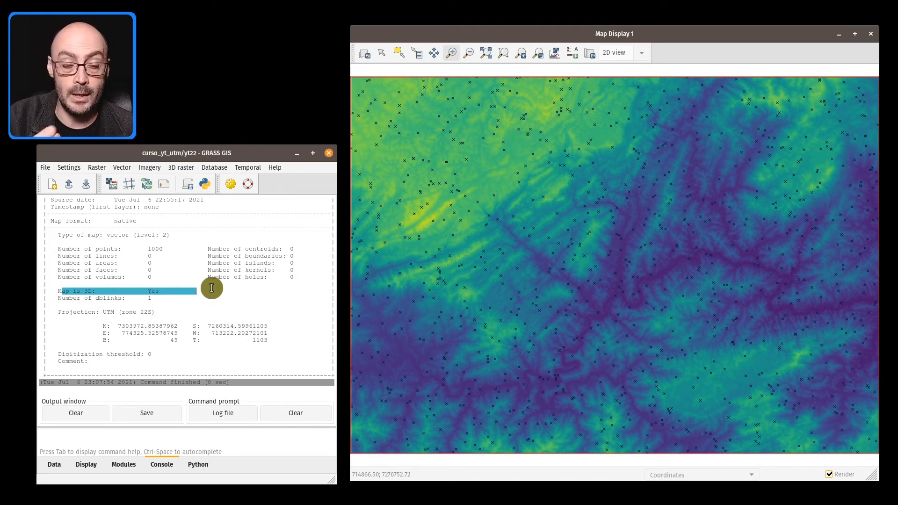
Step: Open the ptos_rans_z attribute table, examine its columns, and close the table manager
left_click(84, 465)
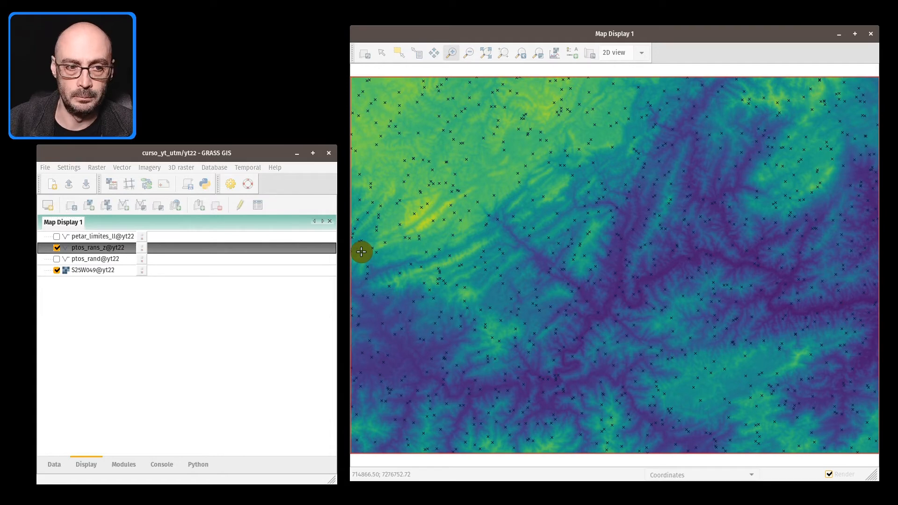
left_click_drag(186, 50, 571, 80)
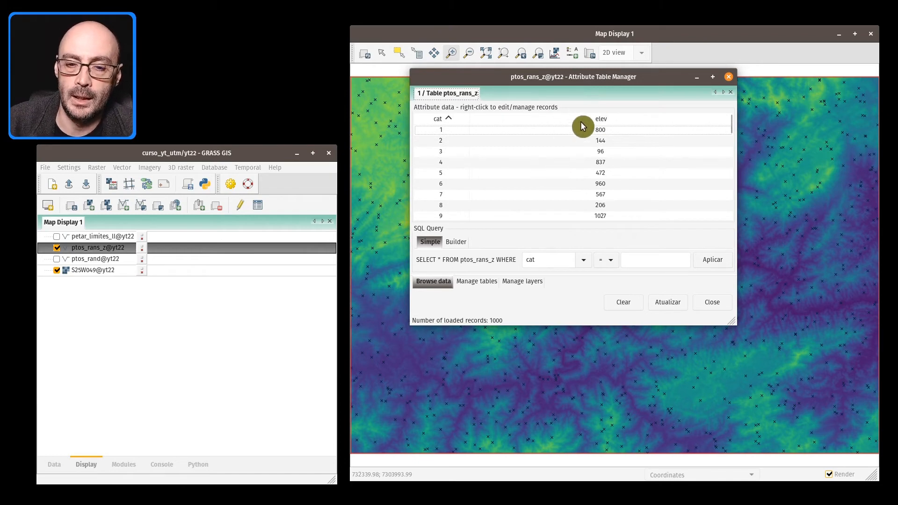
left_click(730, 77)
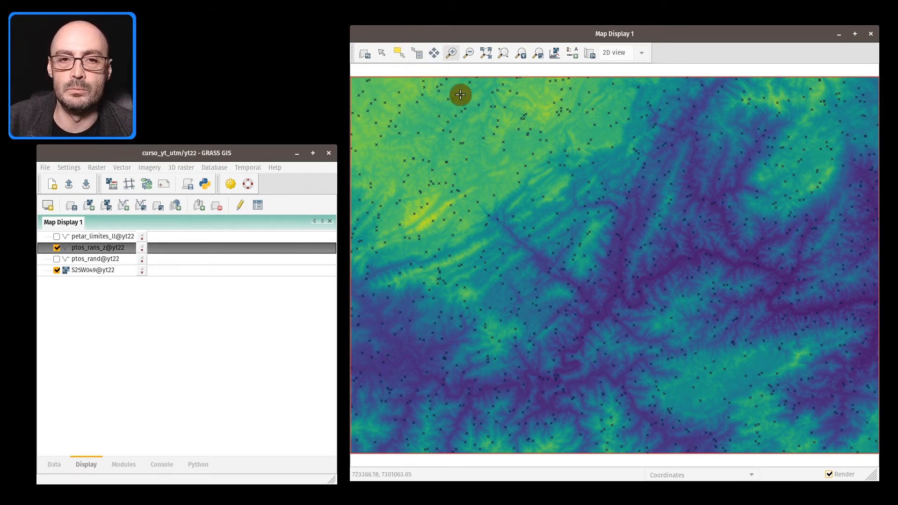
Step: Query a ptos_rans_z point on the map, compare its point height with the elev attribute, and close the results
left_click(417, 55)
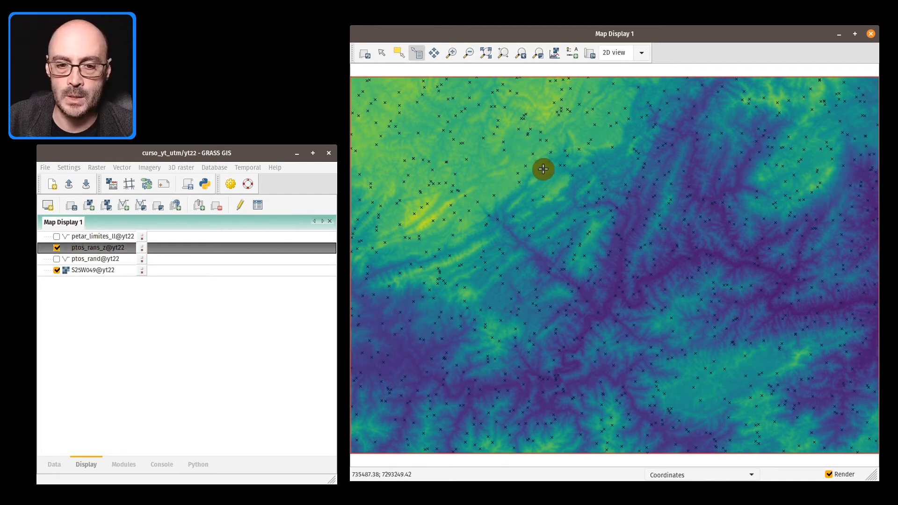
left_click(518, 174)
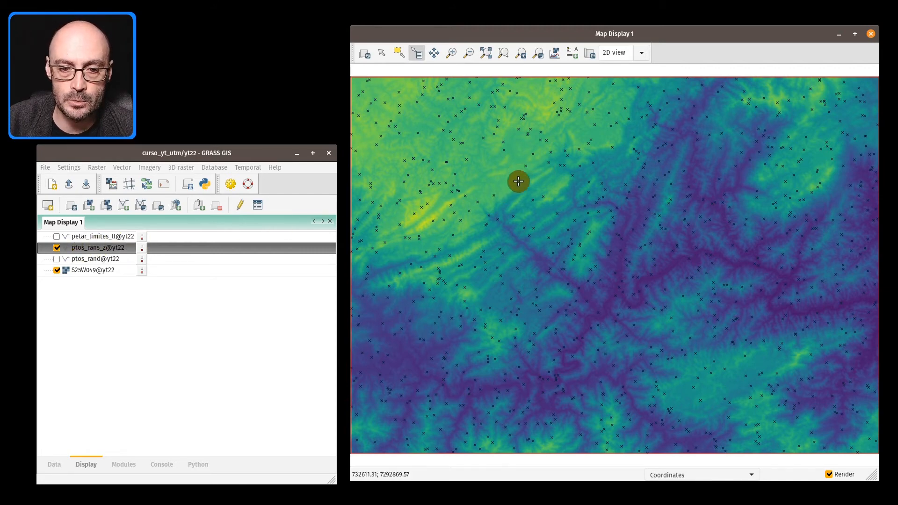
left_click_drag(589, 184, 599, 90)
left_click_drag(712, 258, 803, 341)
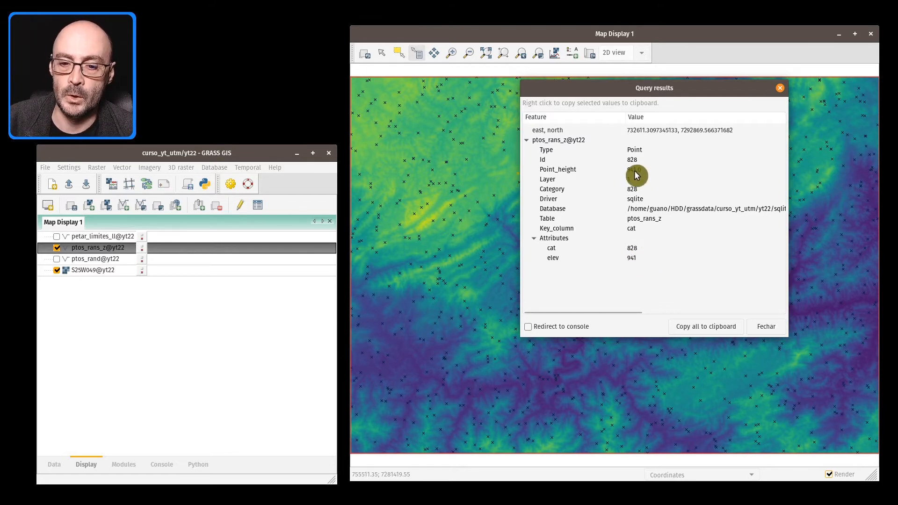
left_click(780, 88)
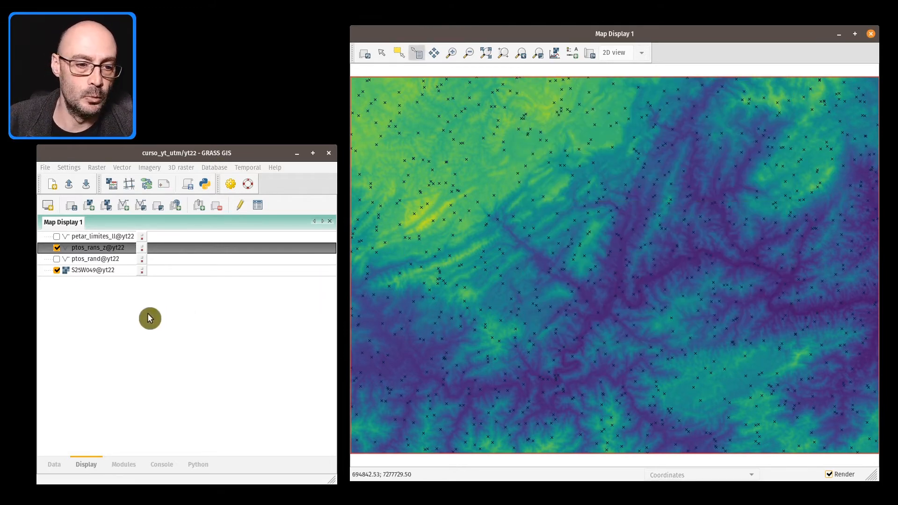
Step: Query a ptos_rand point on the map, check whether it has a point height, and close the results
left_click(88, 260)
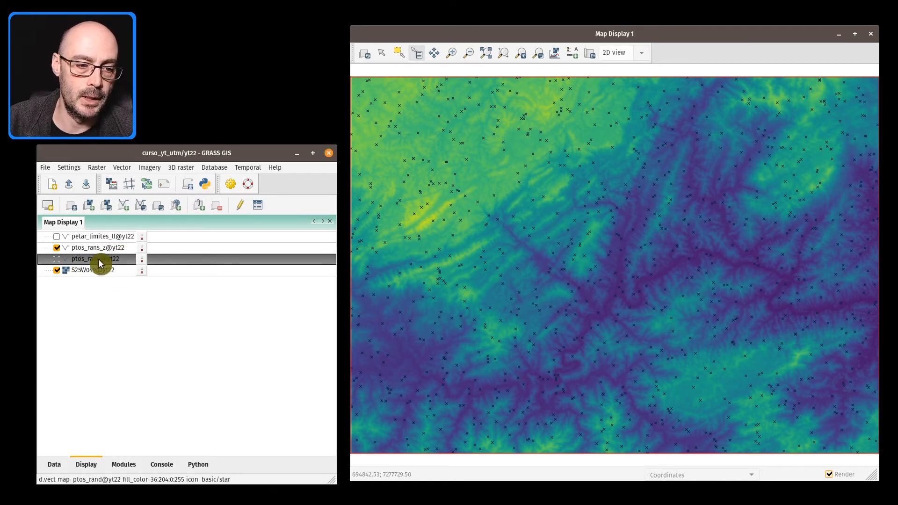
left_click(525, 167)
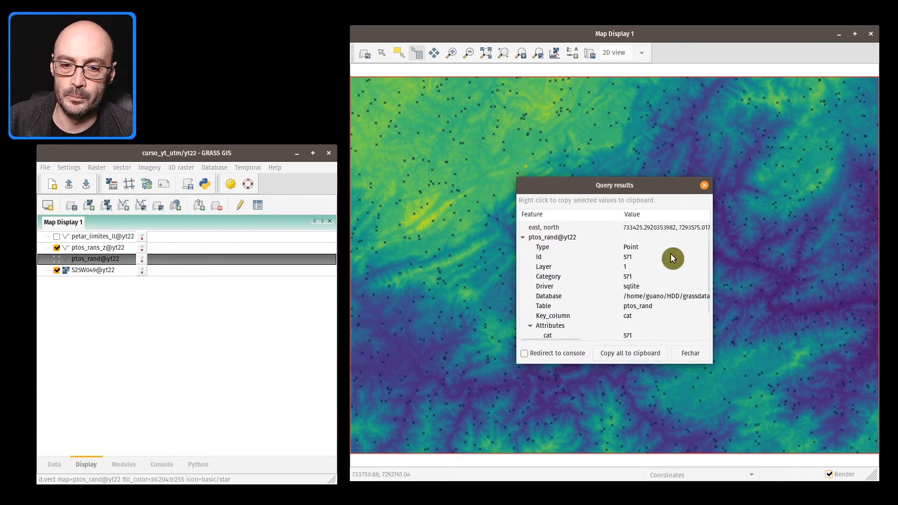
left_click_drag(712, 363, 774, 458)
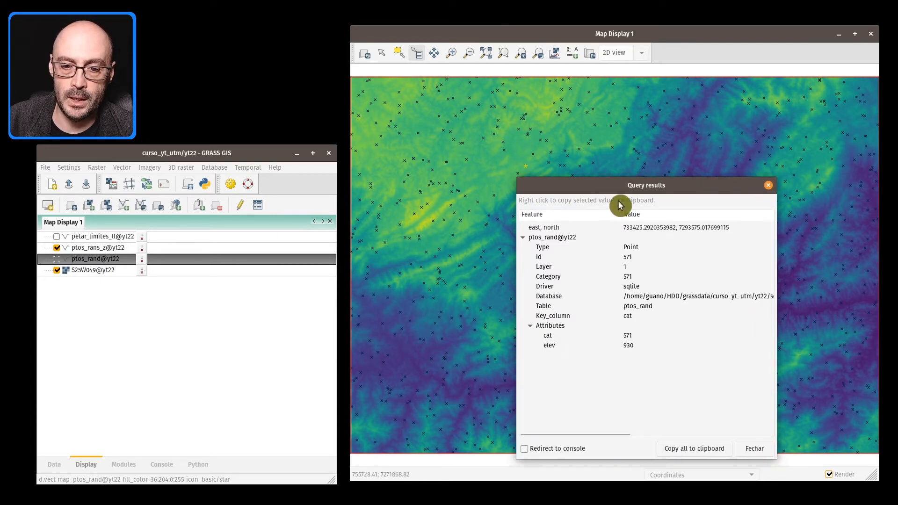
left_click_drag(606, 185, 559, 88)
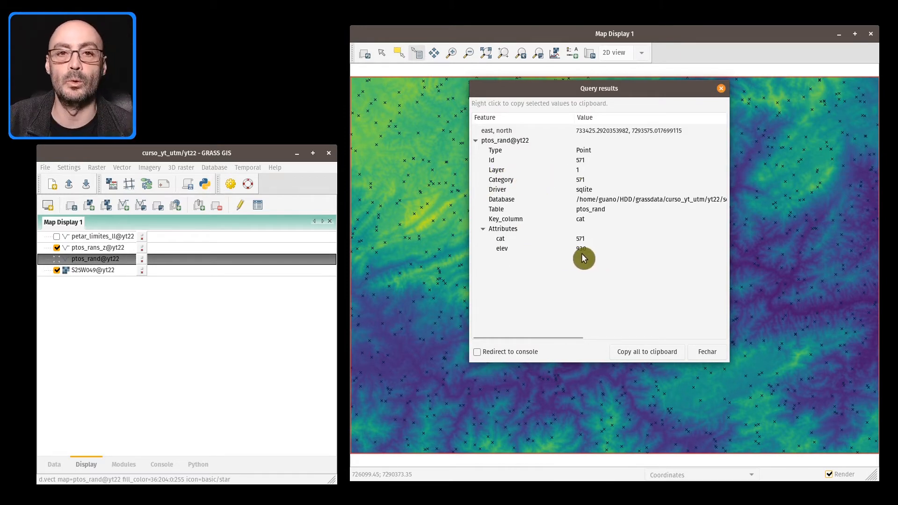
left_click(722, 90)
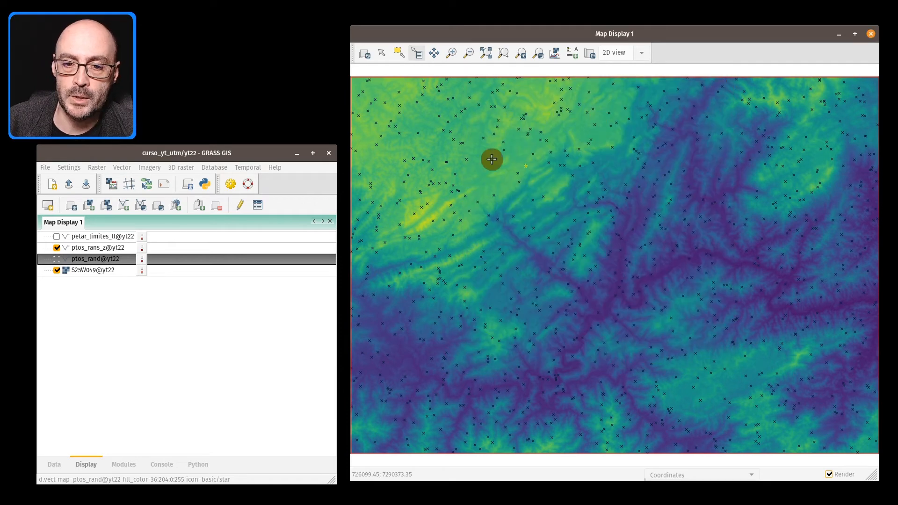
Step: Display the ptos_rans_z points with the basic/circle symbol at size 20
left_click(108, 250)
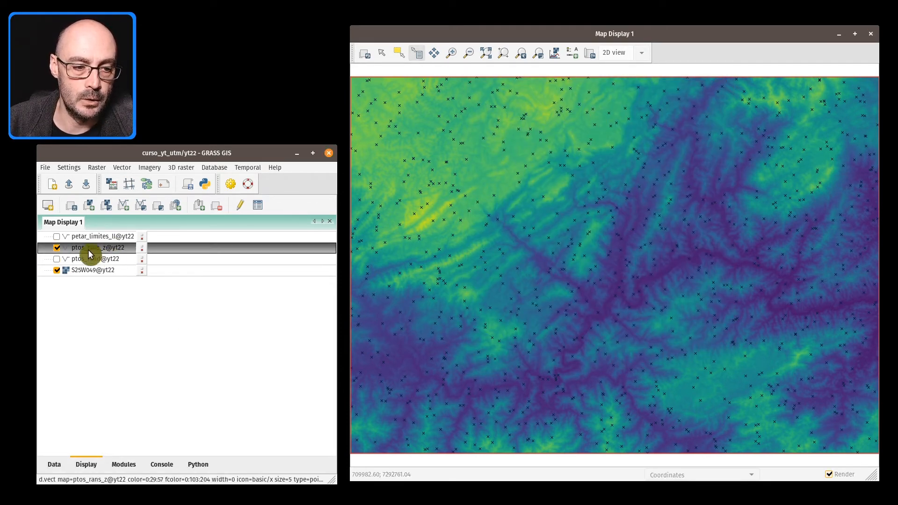
double_click(176, 247)
left_click_drag(257, 236, 543, 82)
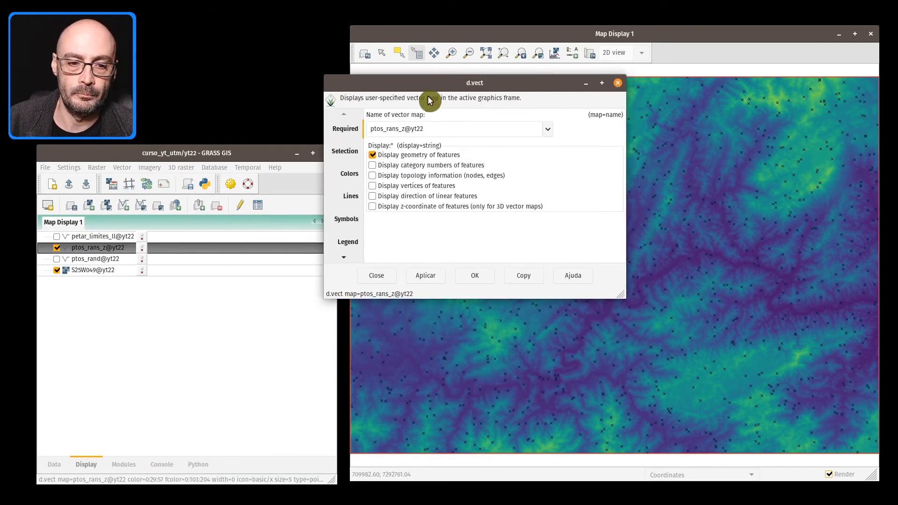
left_click_drag(623, 298, 694, 370)
left_click(347, 202)
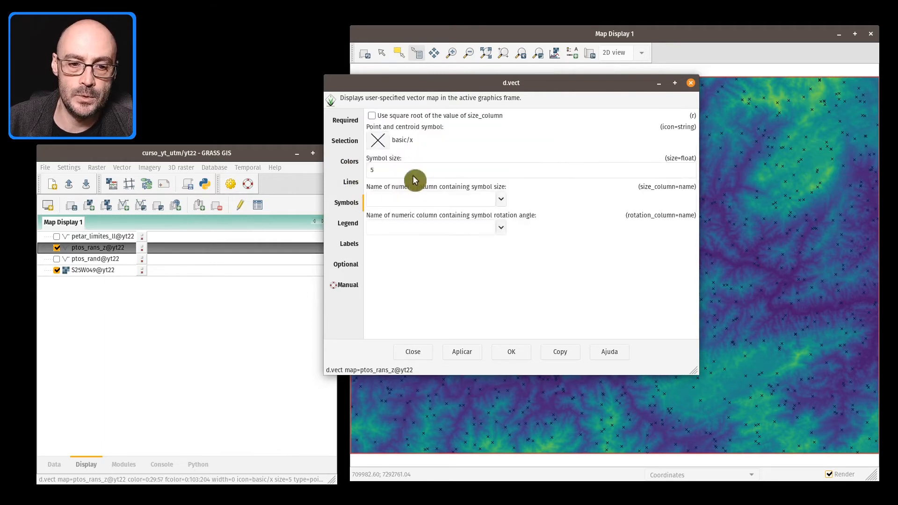
left_click(378, 140)
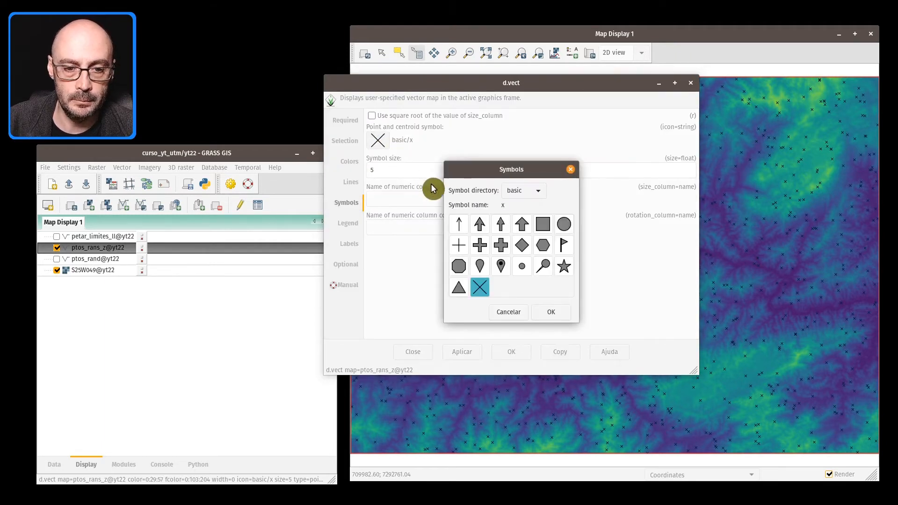
left_click(565, 225)
key("Return")
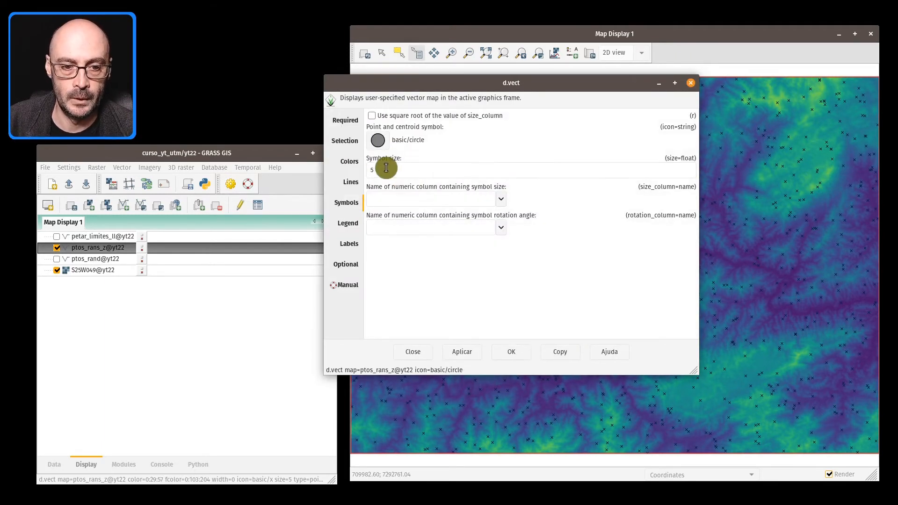
left_click(384, 168)
type("20")
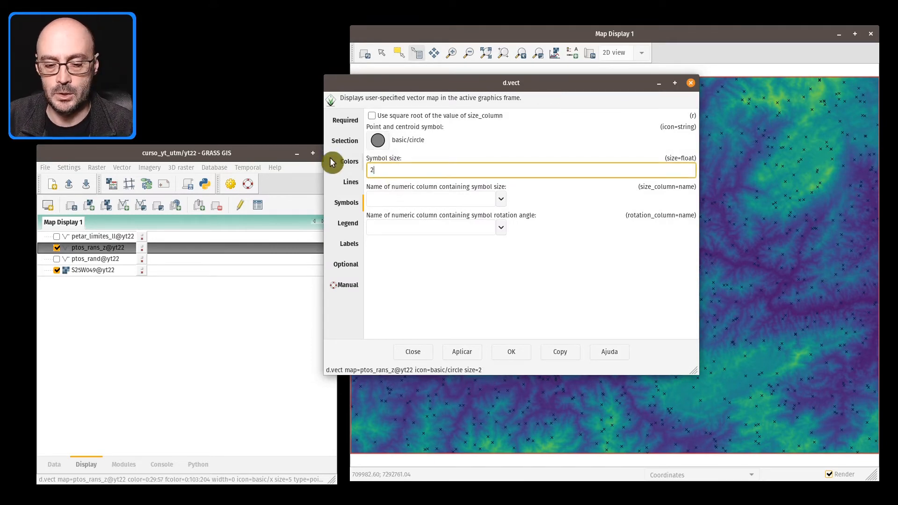
left_click(468, 353)
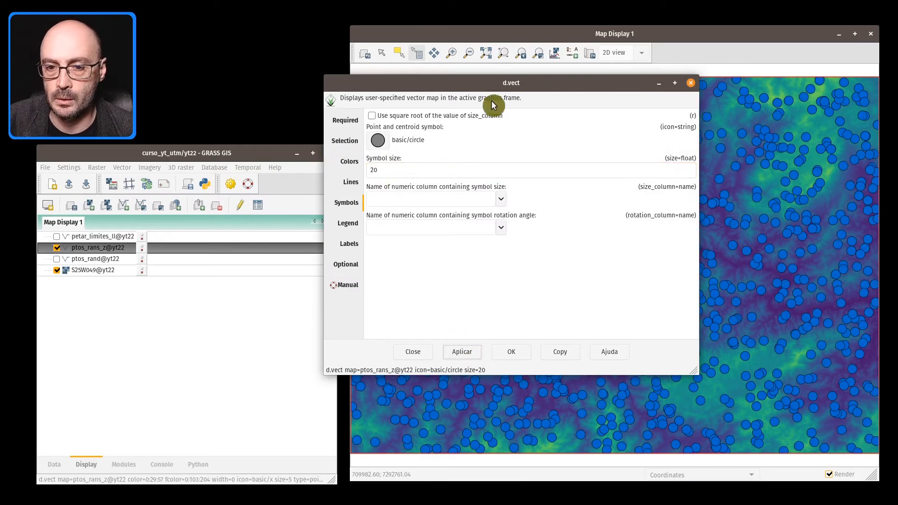
Step: Colorize the ptos_rans_z points according to z-coordinate with the bcyr style and apply it to the map
left_click_drag(521, 86, 307, 171)
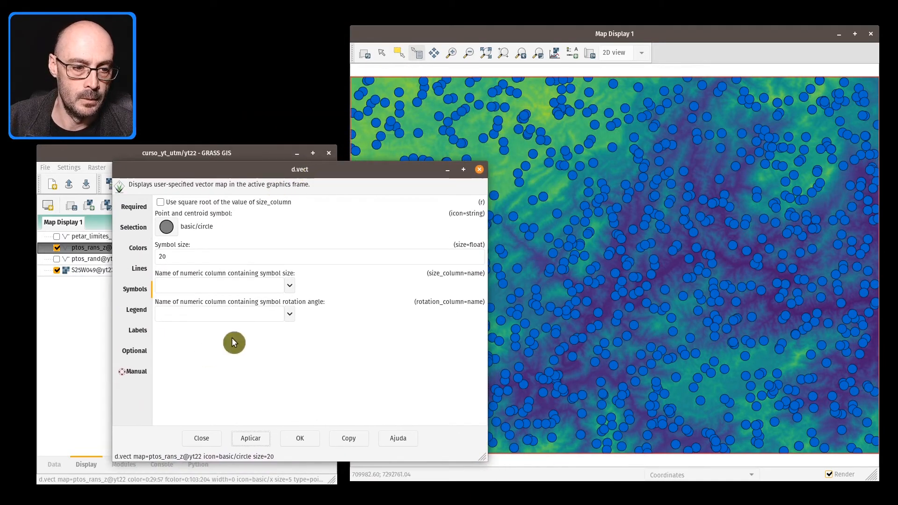
left_click(132, 254)
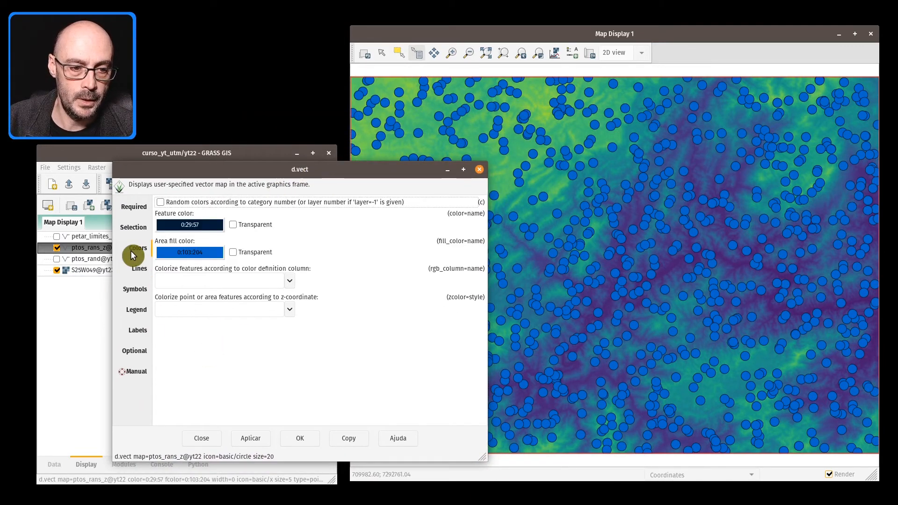
left_click(290, 309)
left_click(290, 308)
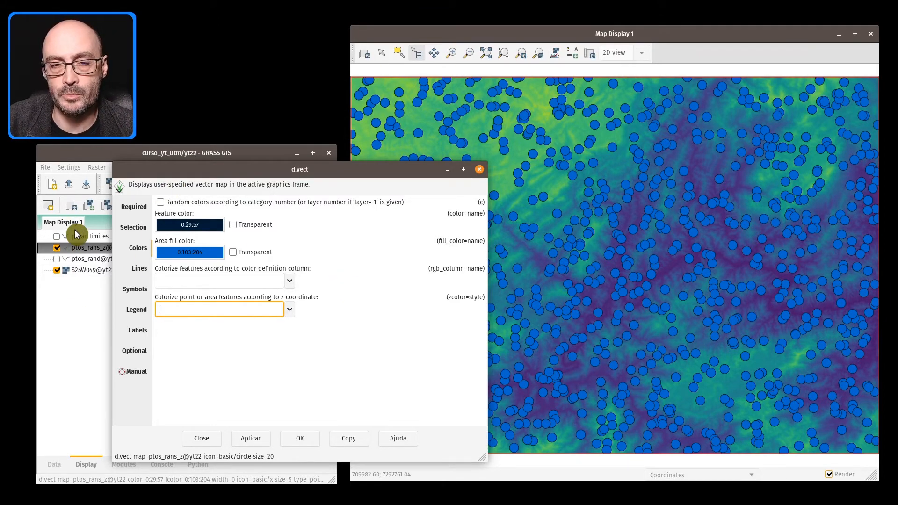
left_click(289, 309)
left_click(249, 350)
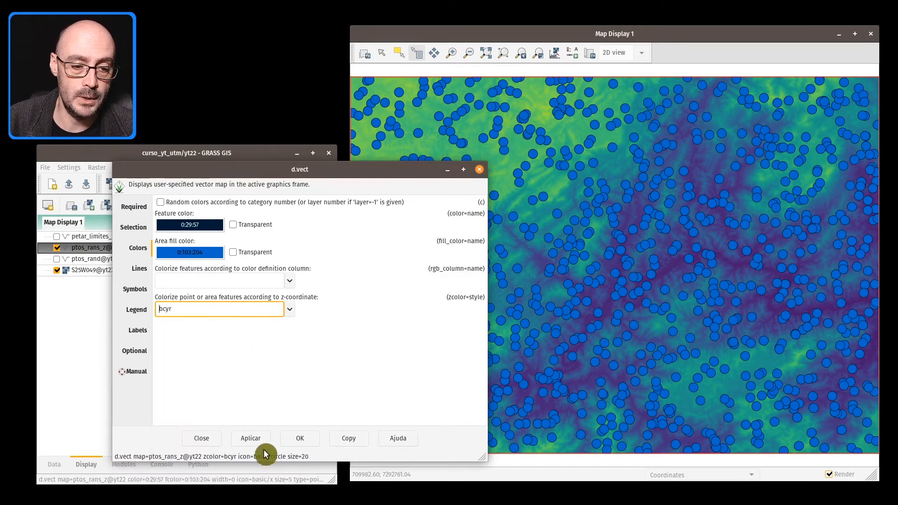
left_click(251, 438)
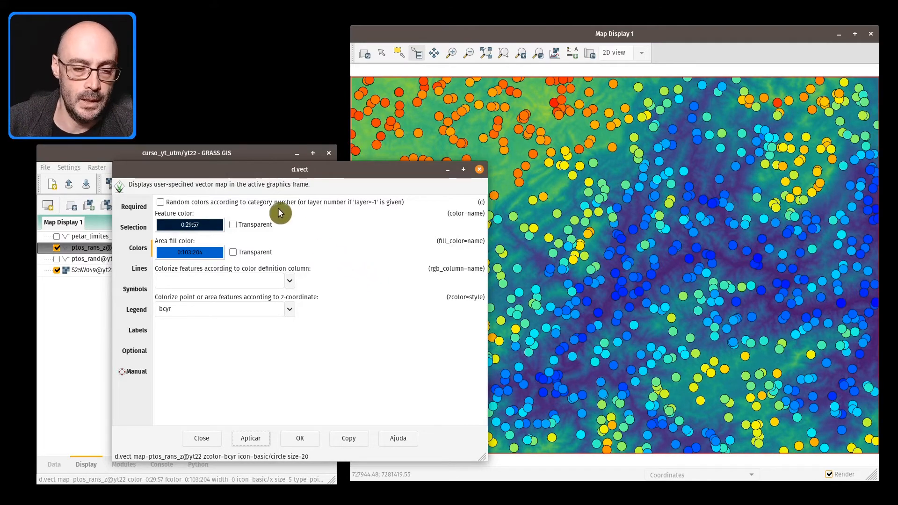
left_click_drag(253, 171, 332, 102)
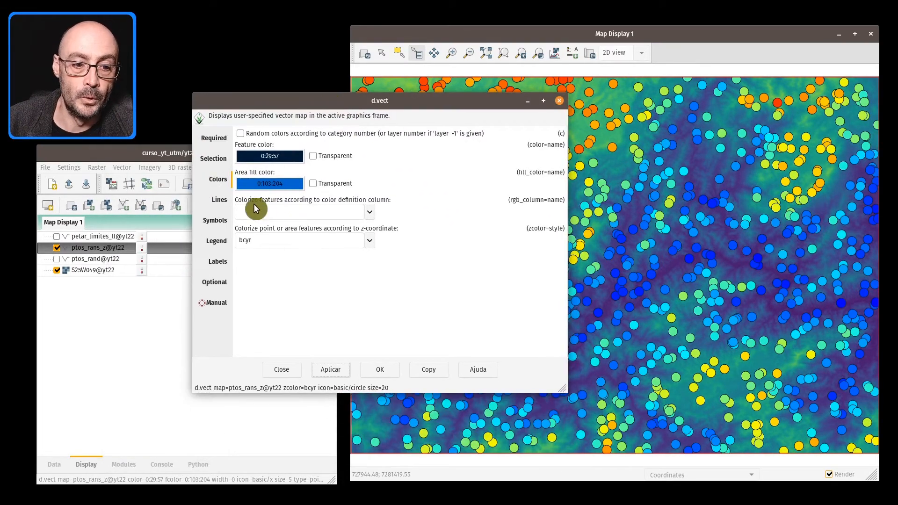
Step: Try to size the ptos_rans_z point symbols by the elev column, and examine the effect on the zoomed-out map
left_click(233, 219)
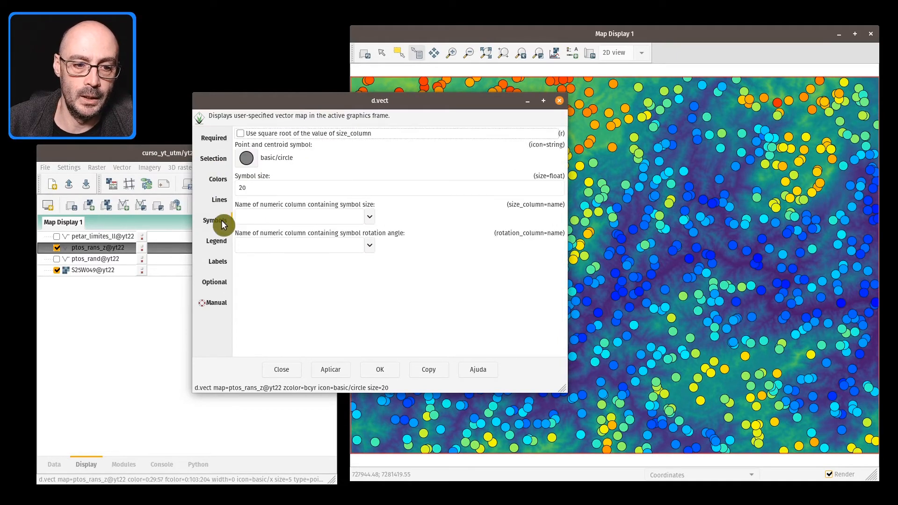
left_click(371, 218)
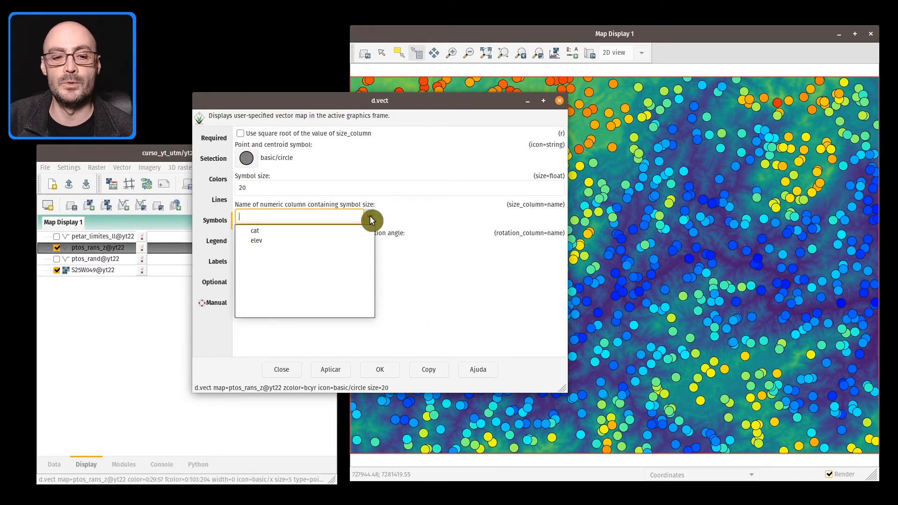
left_click(277, 239)
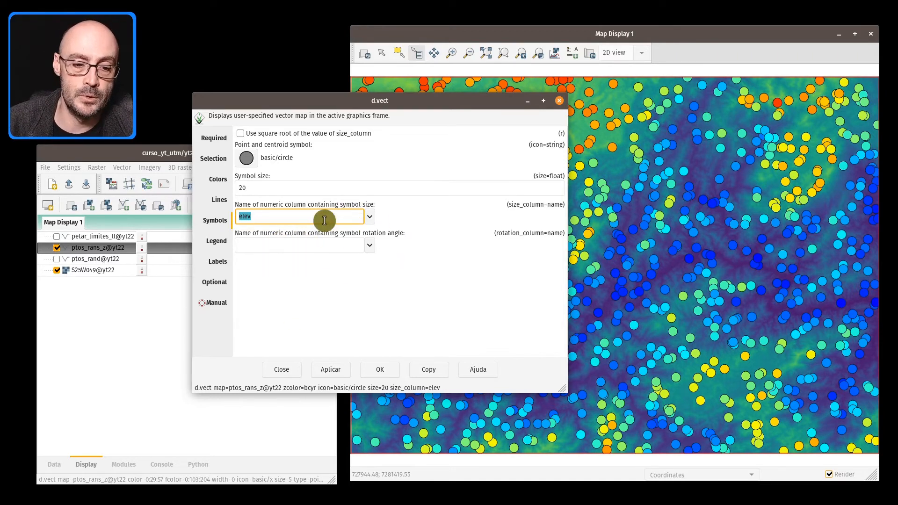
left_click(338, 370)
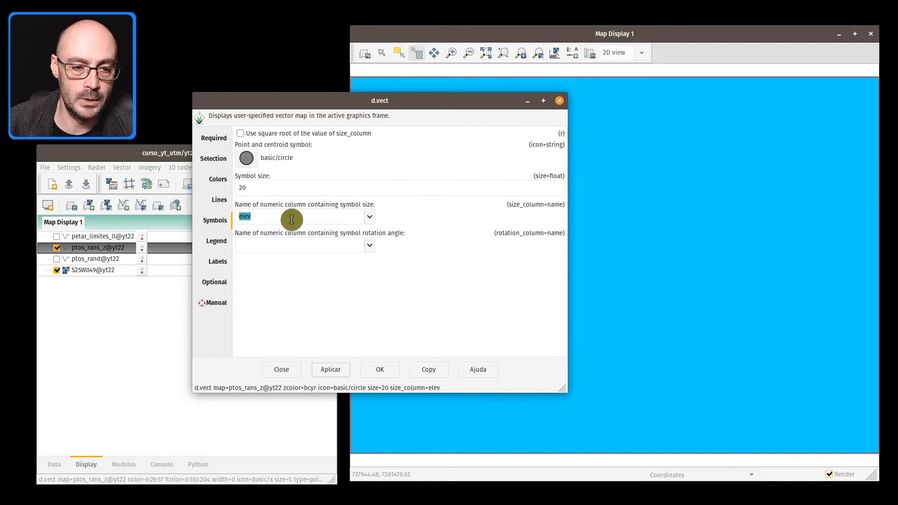
left_click(256, 191)
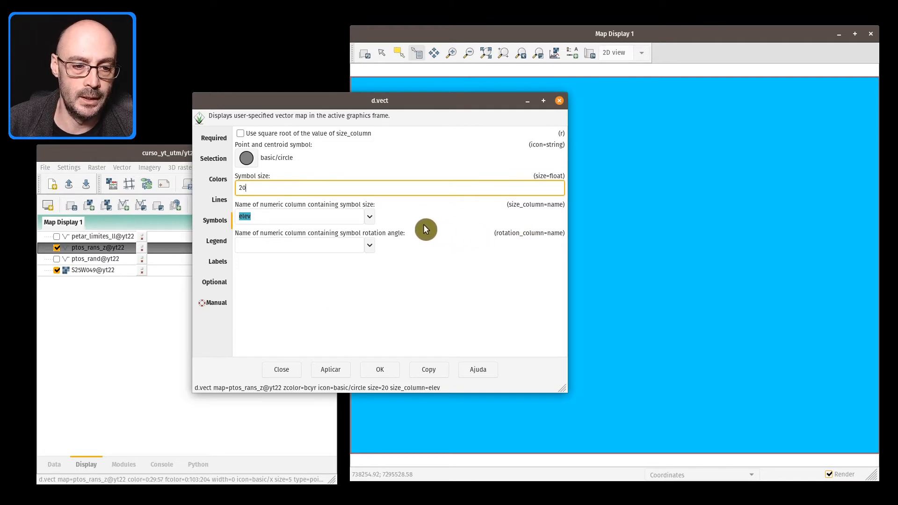
left_click_drag(482, 53, 469, 59)
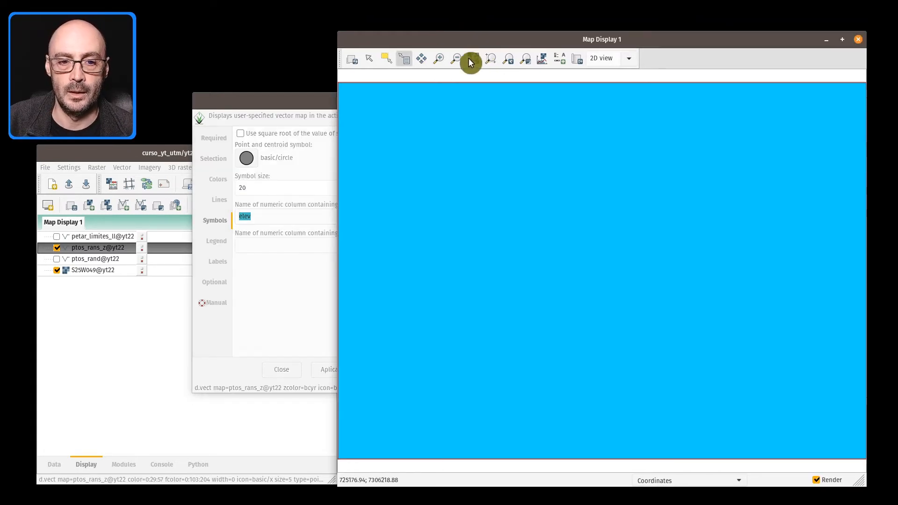
left_click(463, 59)
left_click_drag(520, 181, 538, 195)
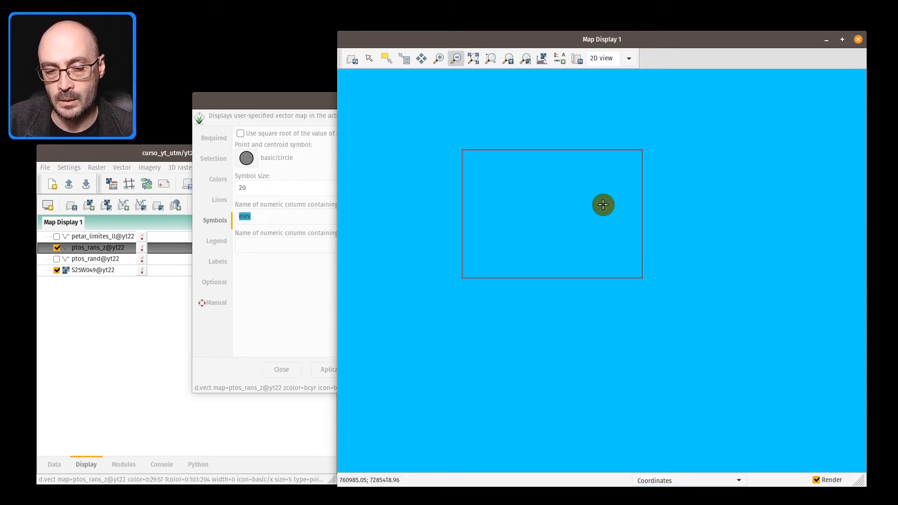
Step: Clear the symbol size column of ptos_rans_z and accept the display settings
left_click(266, 229)
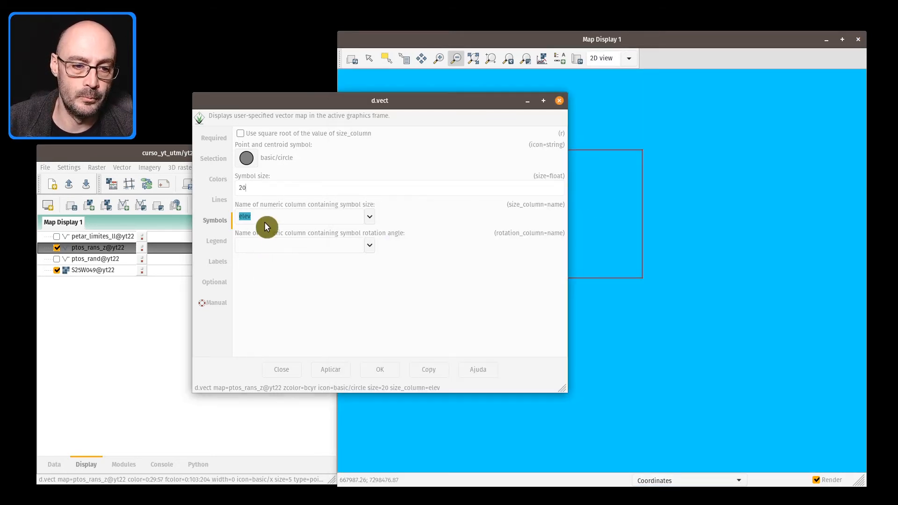
key("BackSpace")
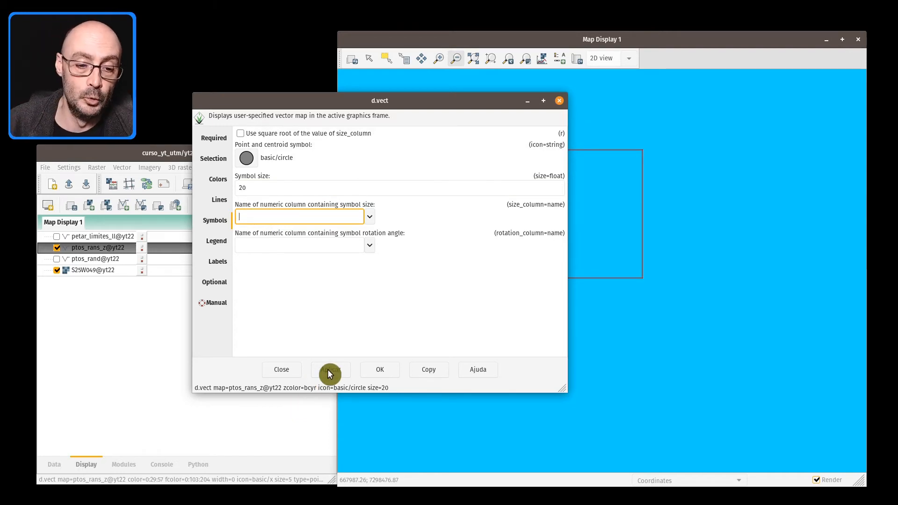
left_click(381, 370)
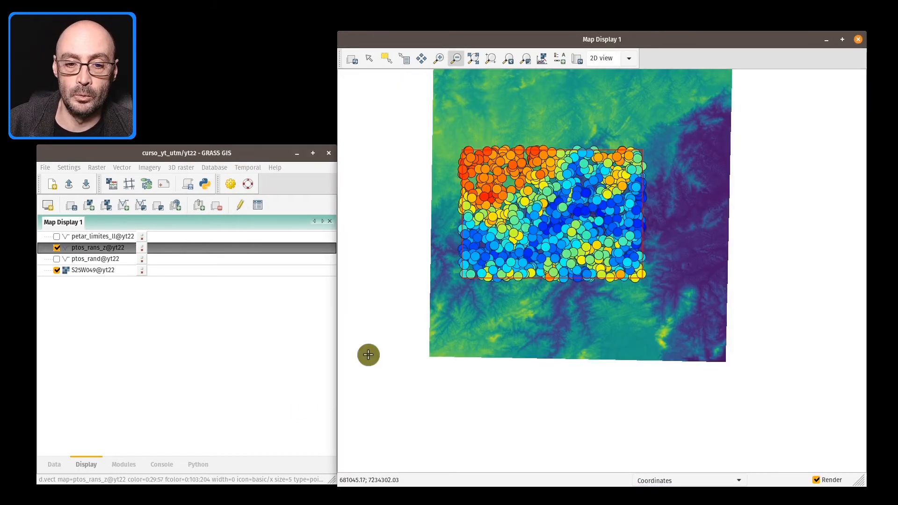
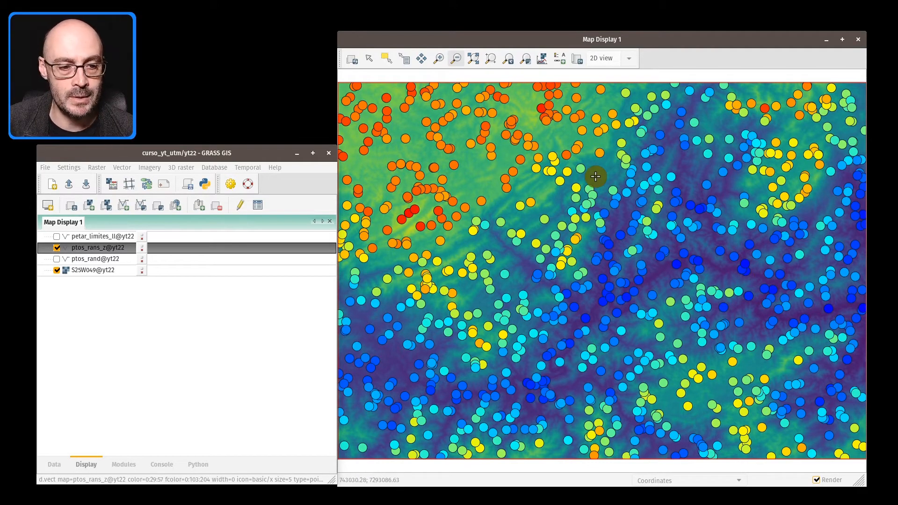
Step: Open the attribute table manager of ptos_rans_z, enlarge its window, and show the table's column definitions
left_click(252, 365)
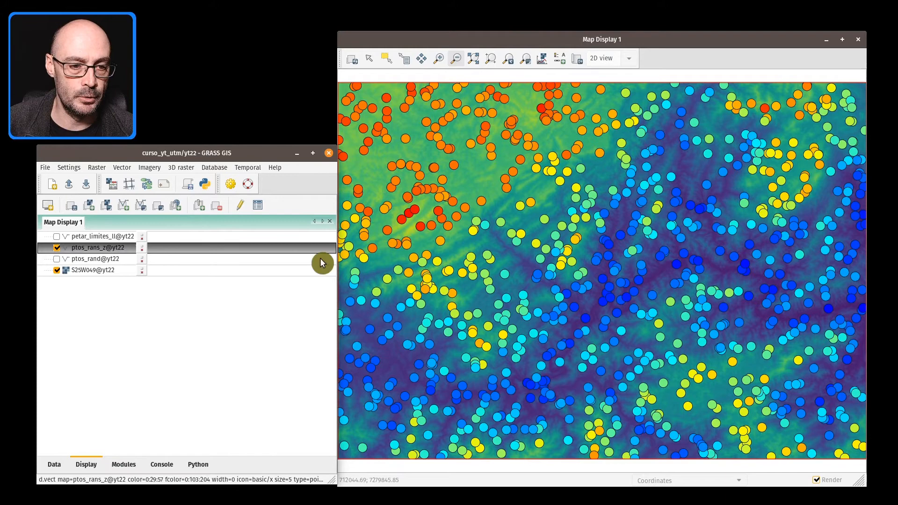
left_click(255, 206)
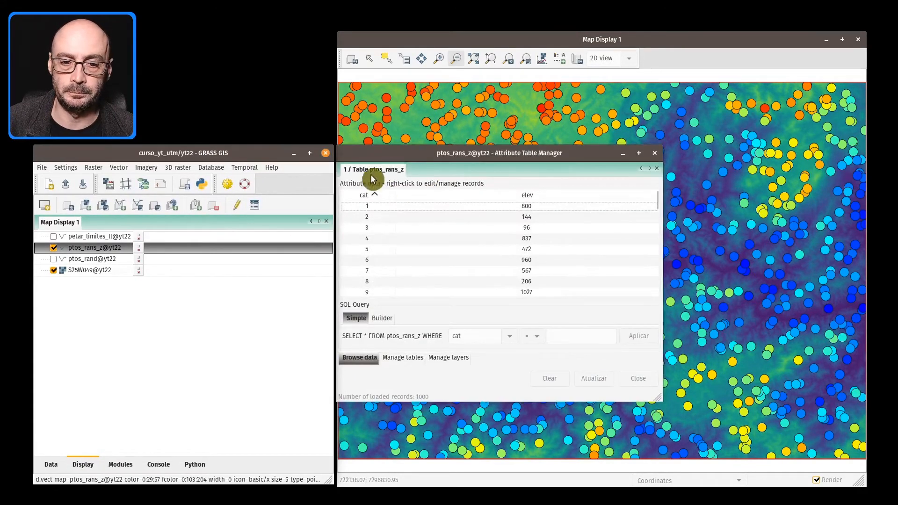
left_click_drag(462, 156, 505, 105)
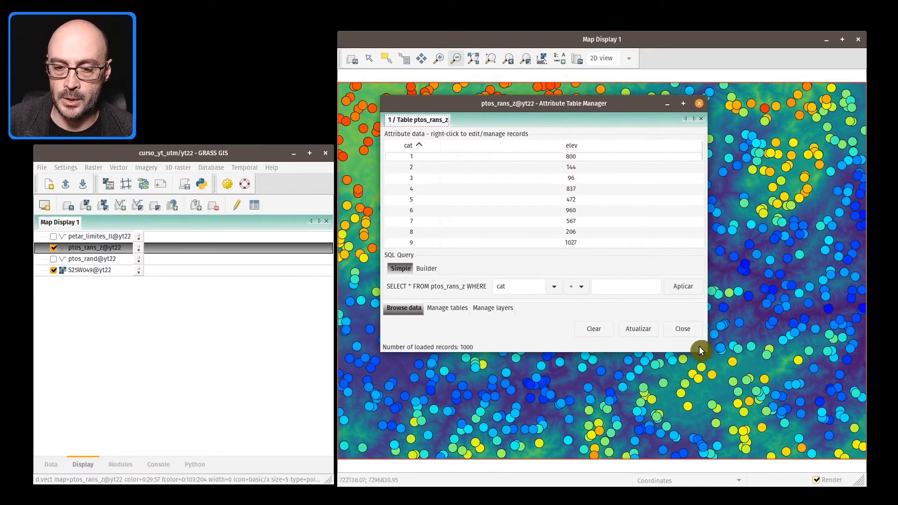
left_click_drag(699, 348, 757, 402)
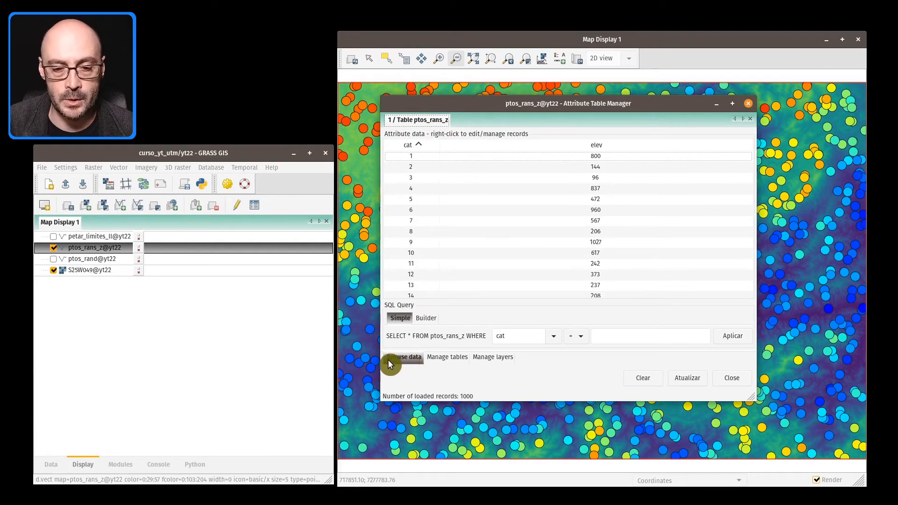
left_click(447, 360)
left_click(494, 359)
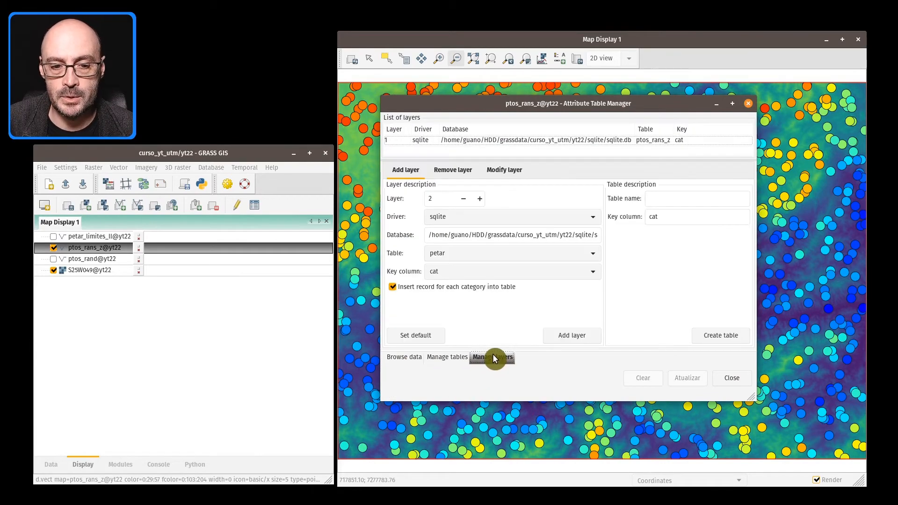
left_click(456, 358)
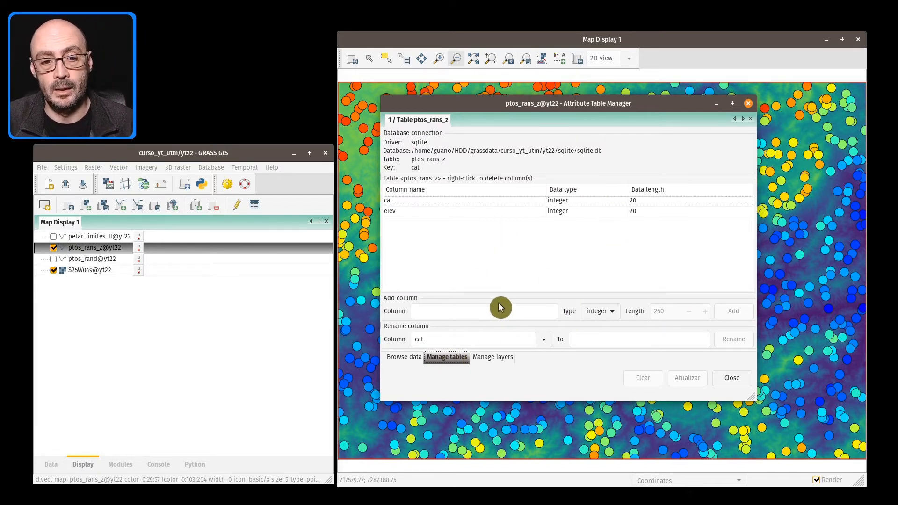
Step: Add a column named elev10 of type double to the ptos_rans_z table, and close the table manager
left_click(475, 310)
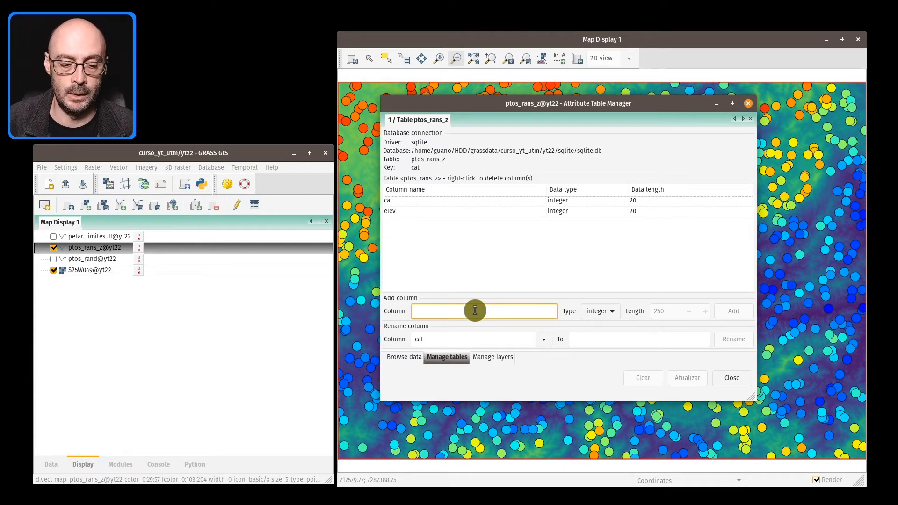
type("elev10")
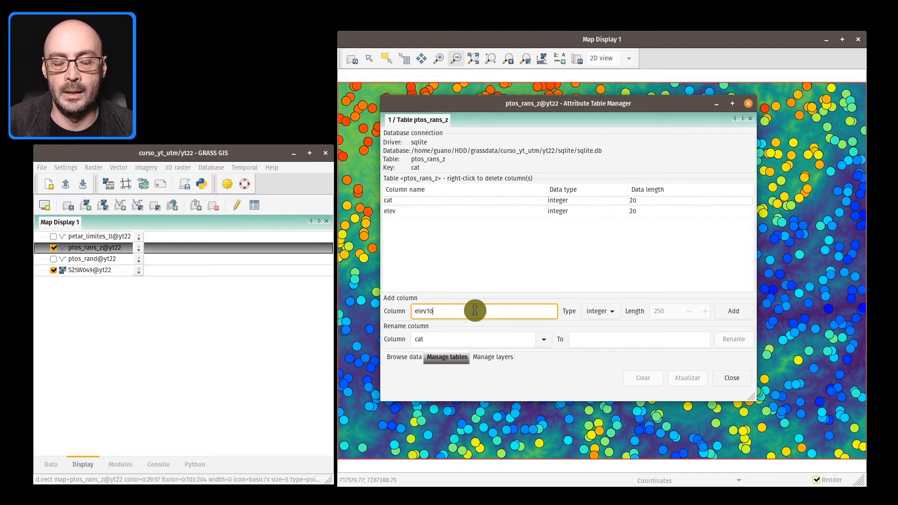
left_click(601, 312)
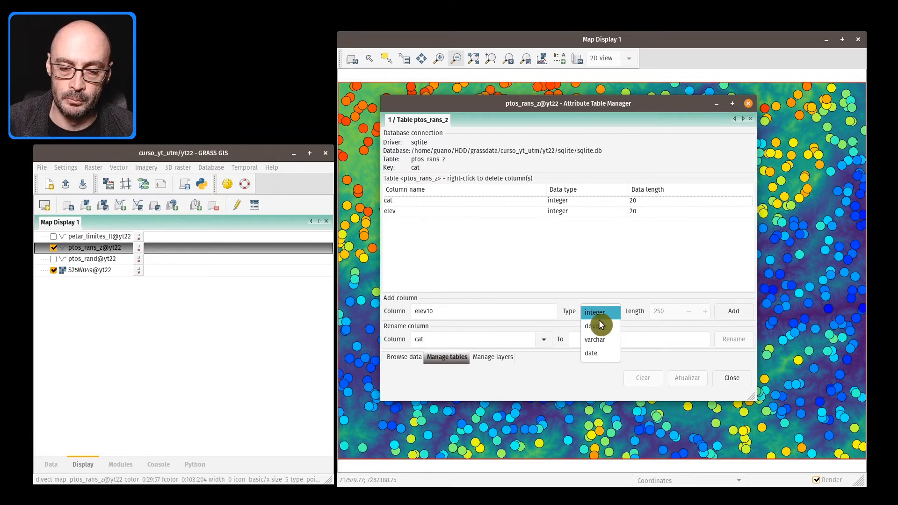
left_click(602, 328)
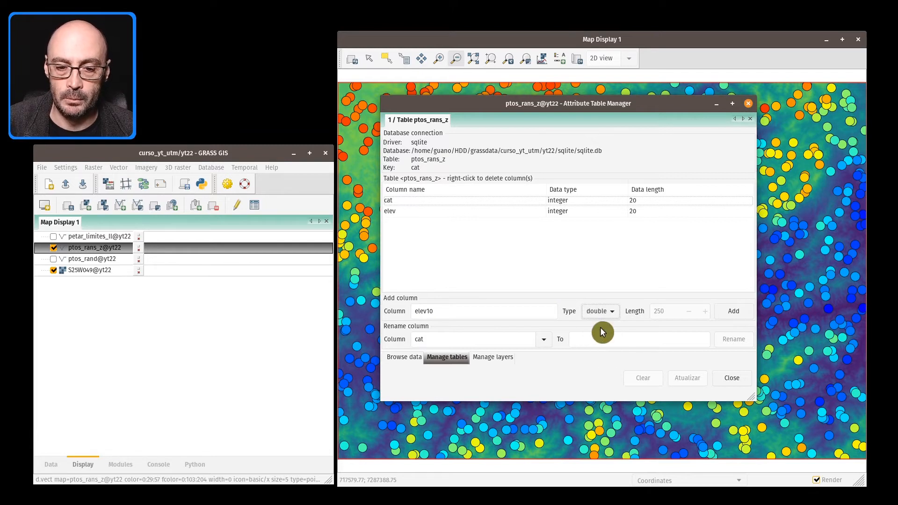
left_click(734, 314)
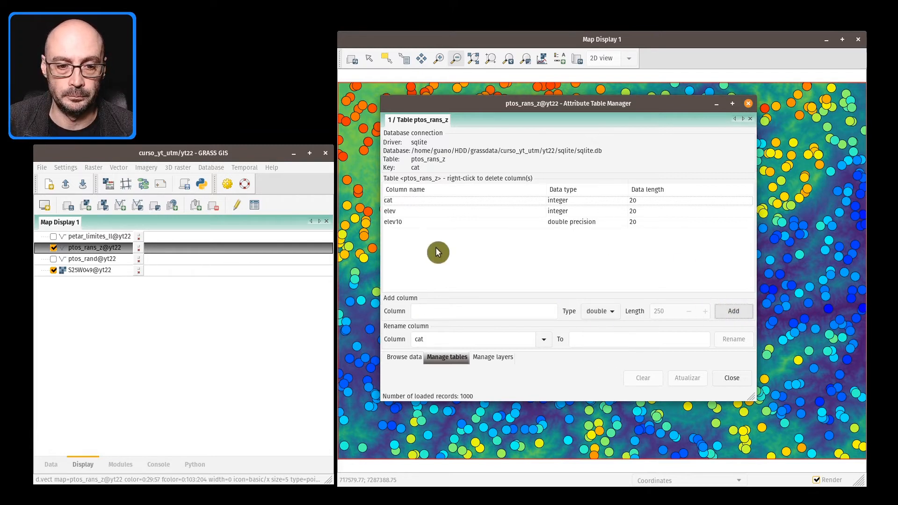
left_click(748, 104)
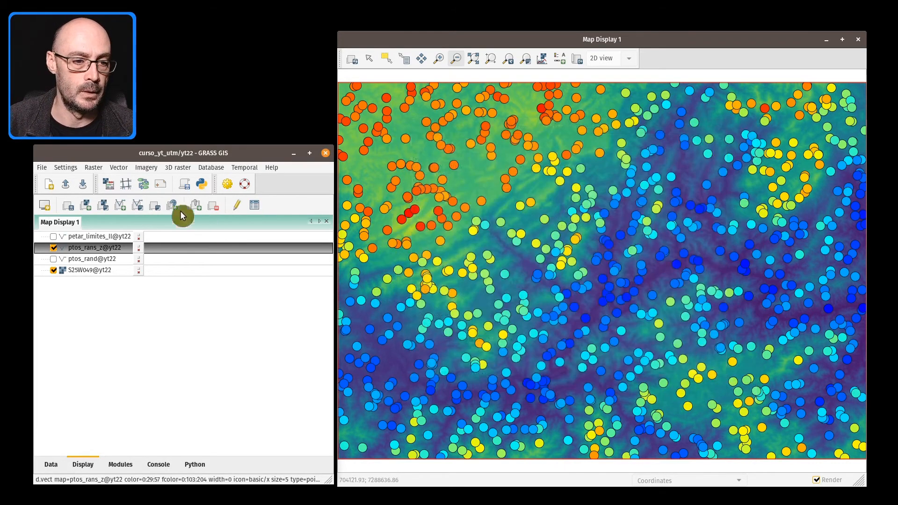
Step: Start v.db.update for the ptos_rans_z map and choose elev10 as the attribute column to update
left_click(119, 169)
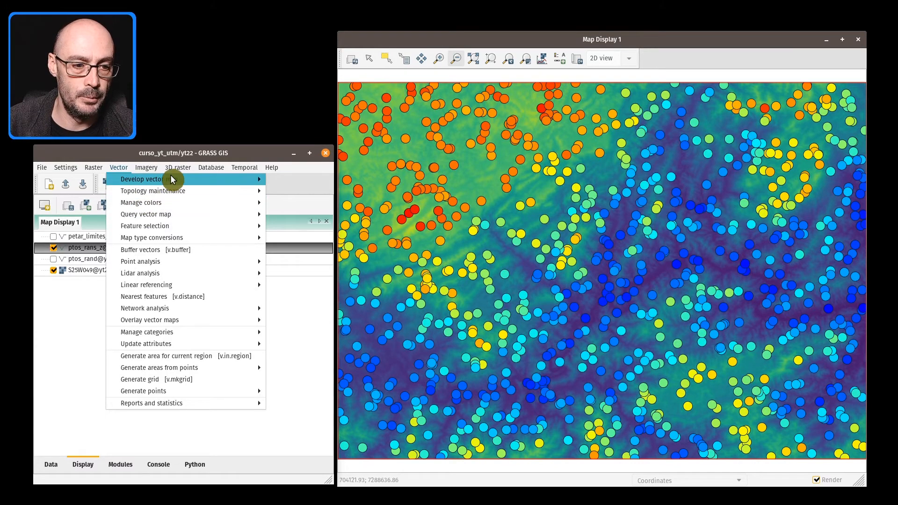
mouse_move(167, 179)
mouse_move(213, 169)
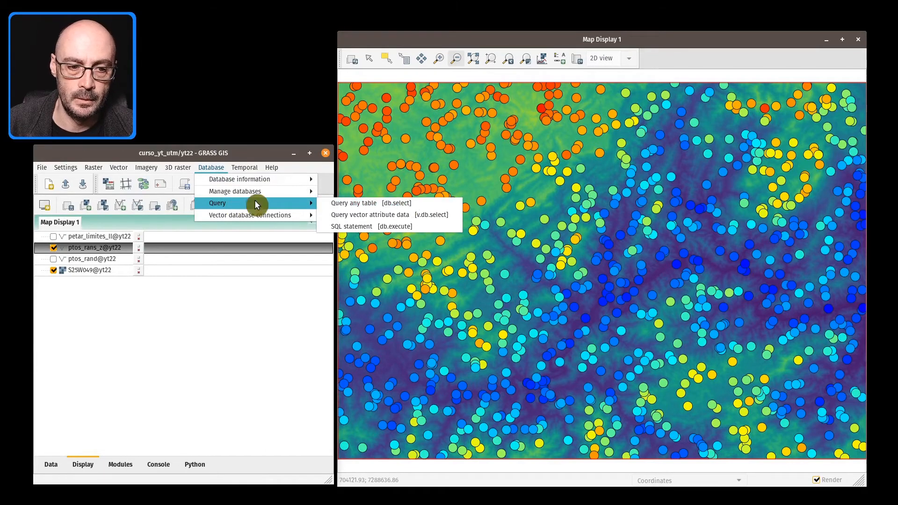
mouse_move(255, 215)
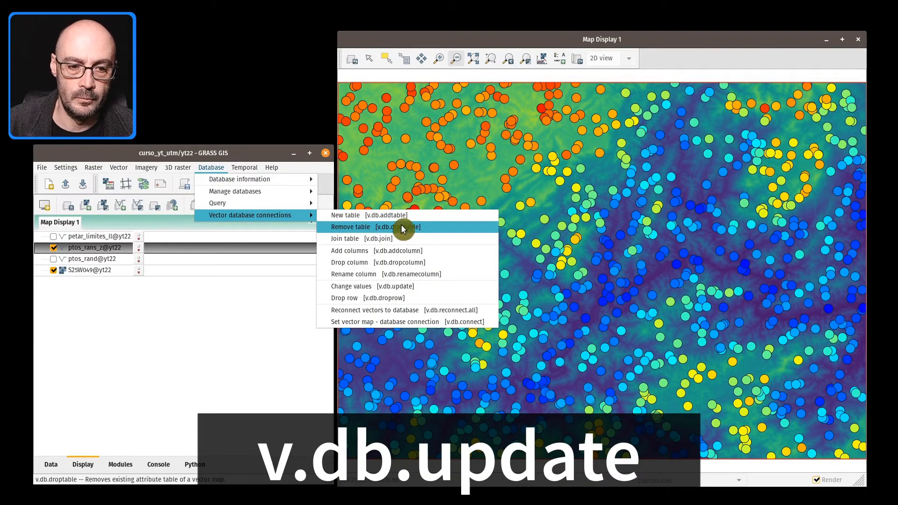
left_click(391, 287)
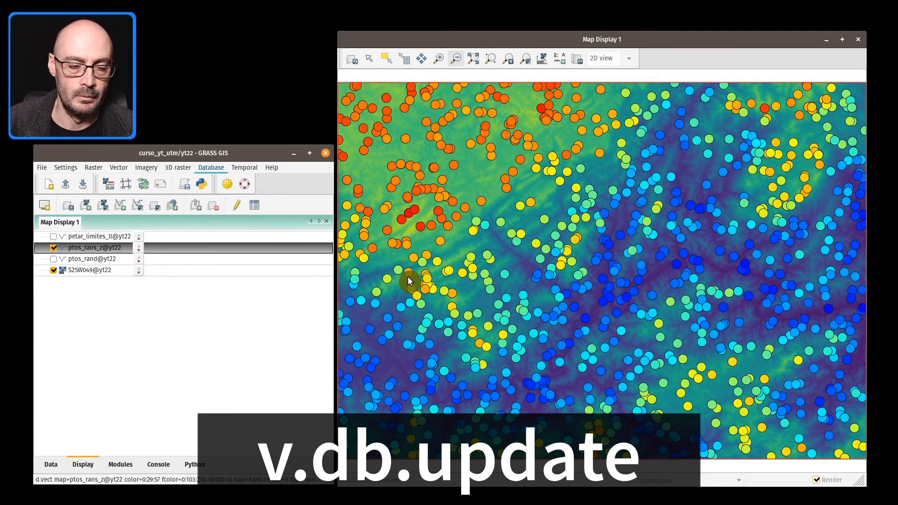
left_click_drag(376, 148, 390, 66)
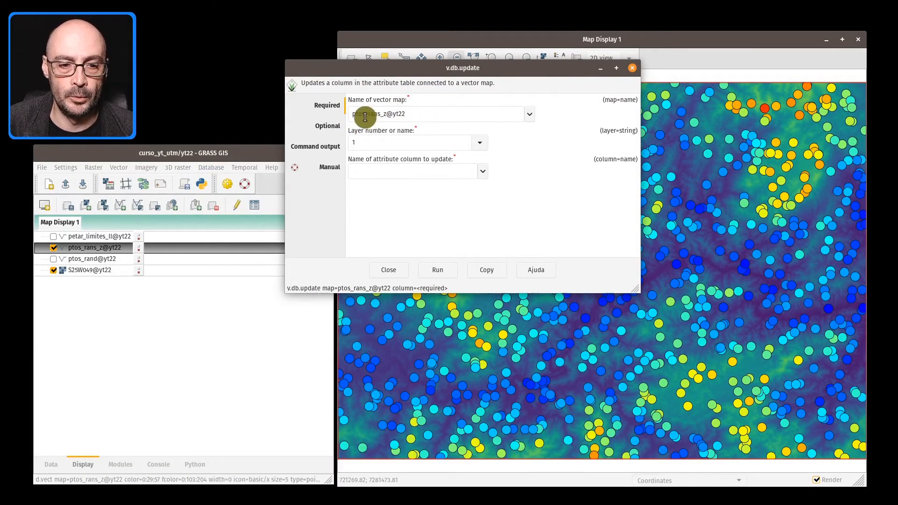
left_click(482, 143)
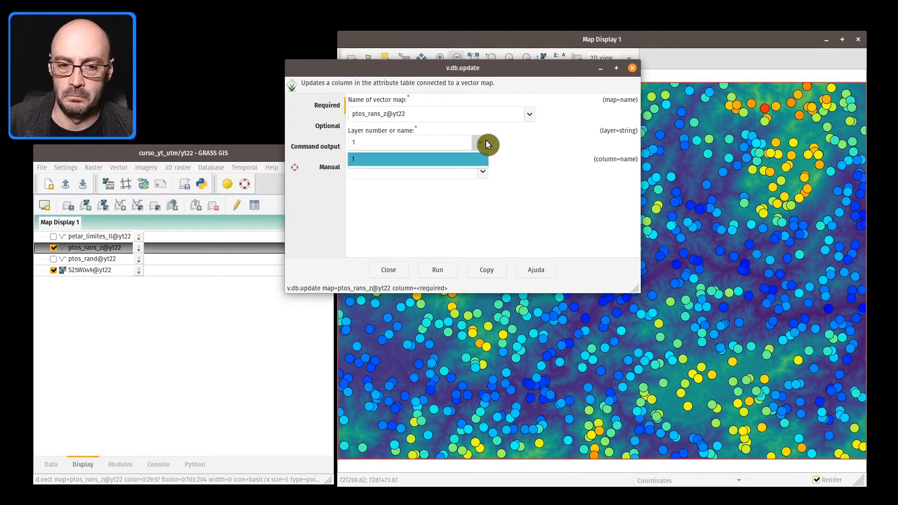
left_click(565, 149)
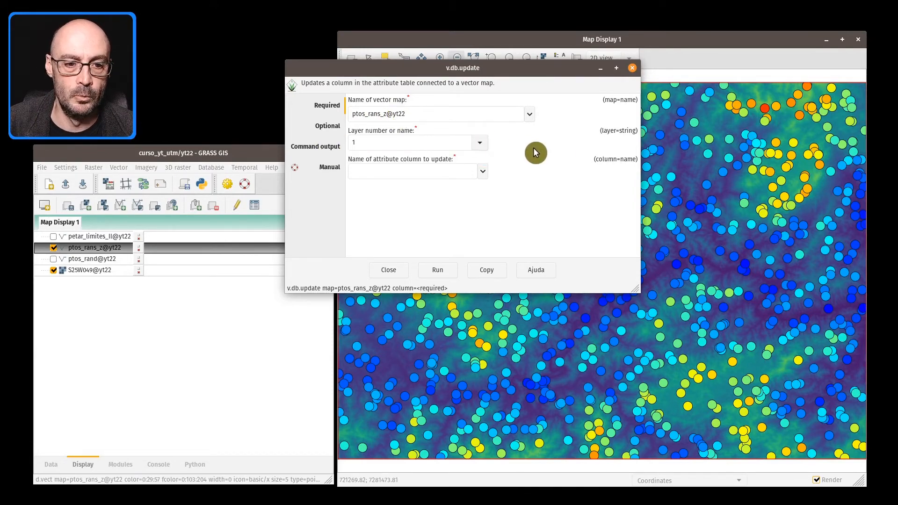
left_click(484, 170)
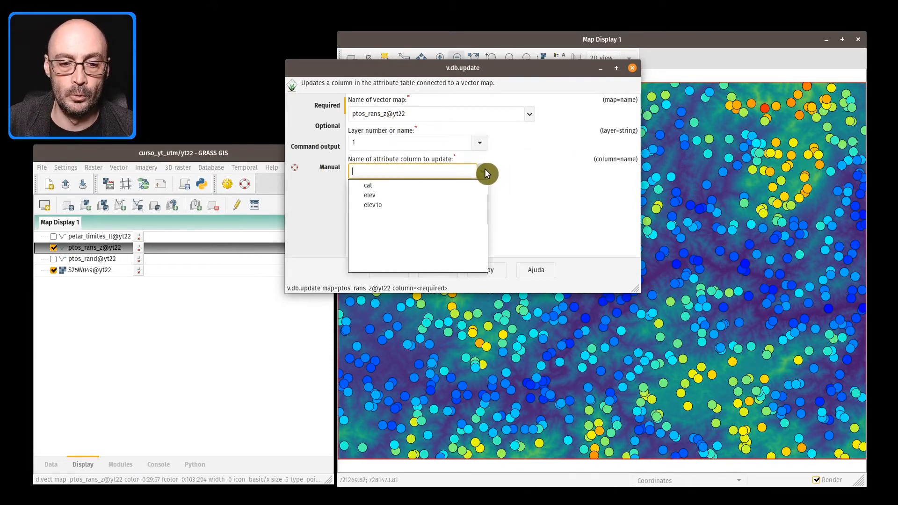
left_click(377, 205)
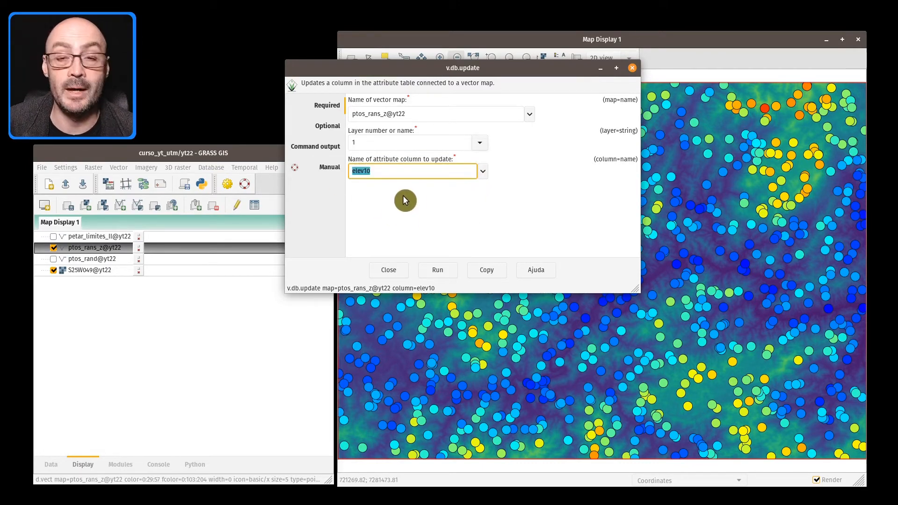
Step: Set the query column of v.db.update to elev/10, widening its window for the optional parameters, and run the update
left_click(330, 127)
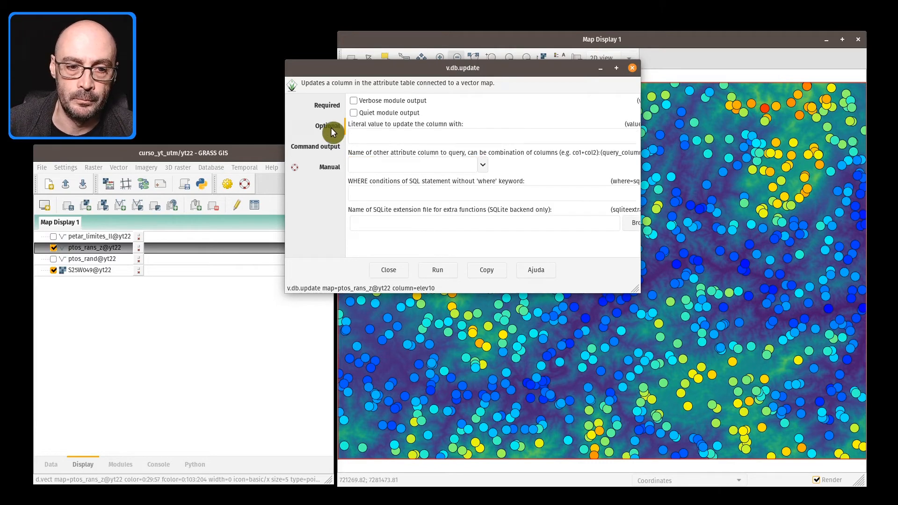
left_click(532, 136)
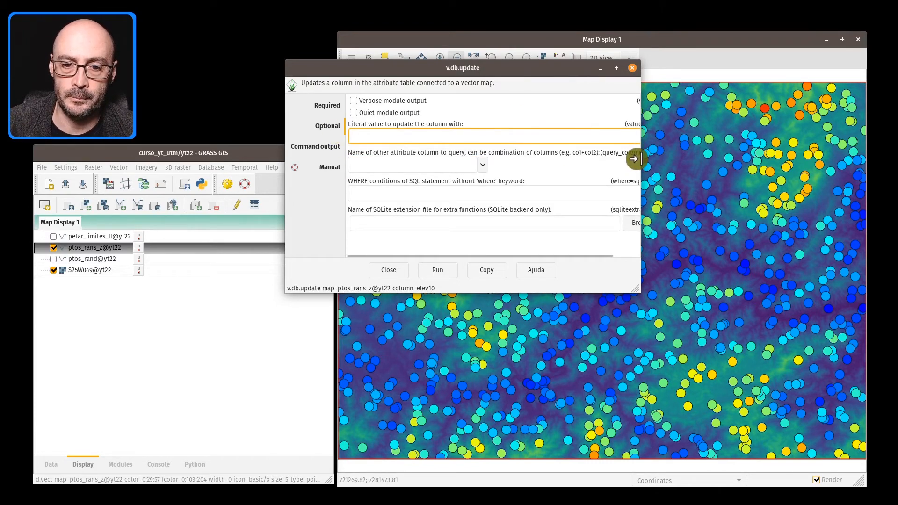
left_click_drag(635, 159, 702, 159)
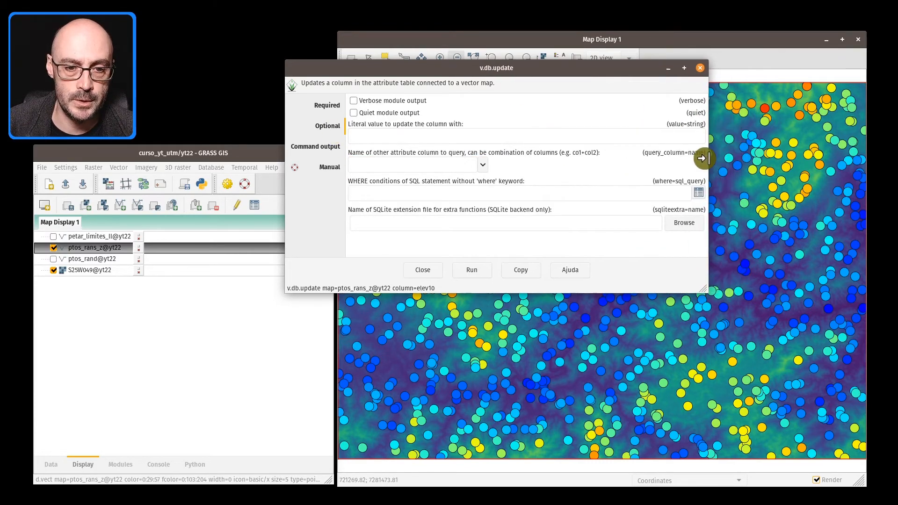
left_click(482, 165)
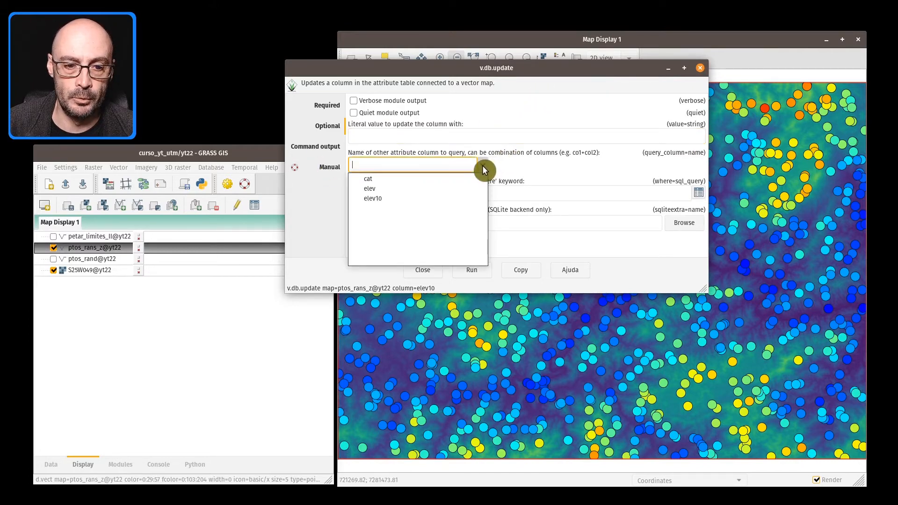
left_click(368, 190)
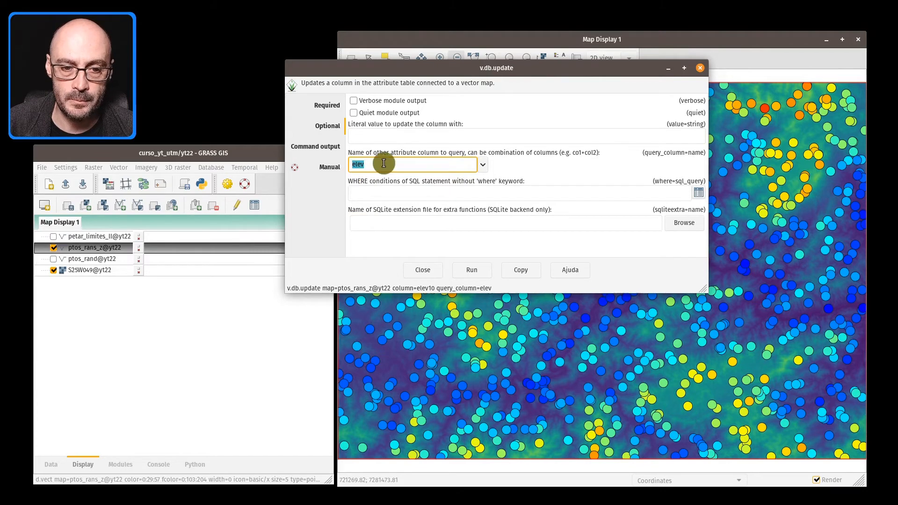
left_click(441, 197)
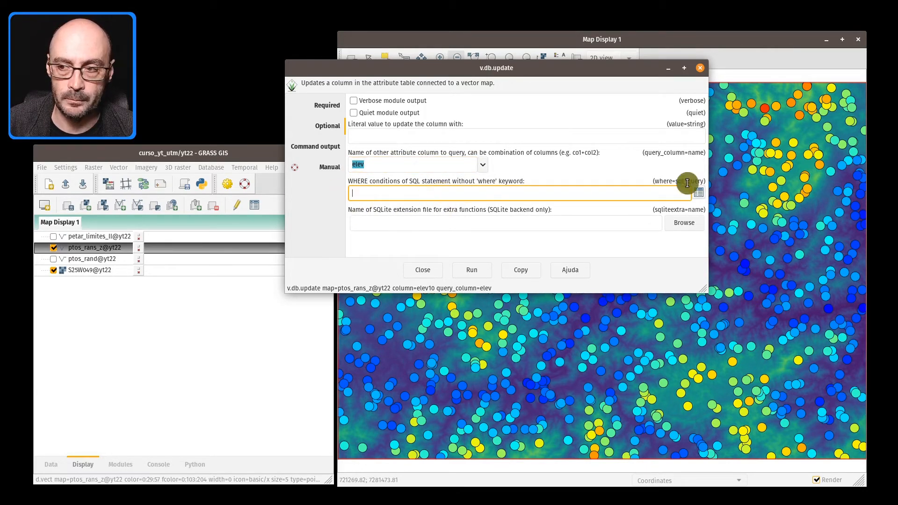
left_click(381, 175)
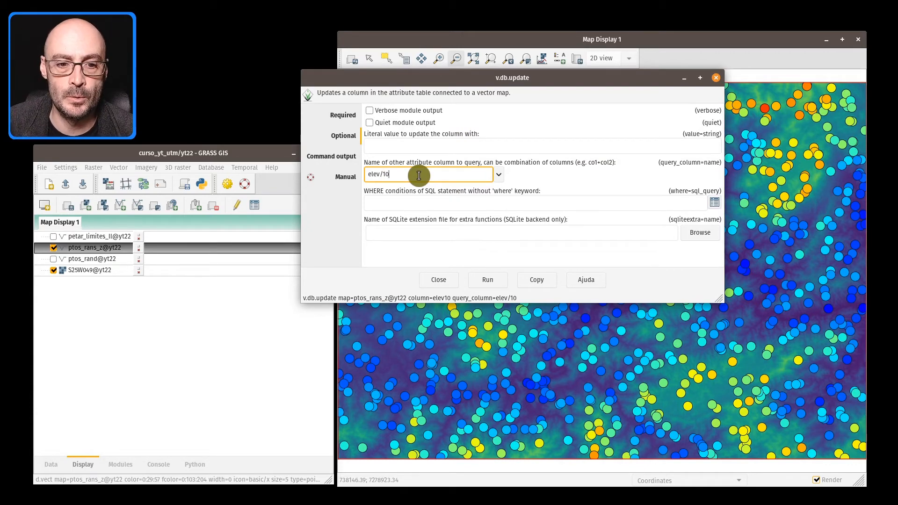
left_click(493, 279)
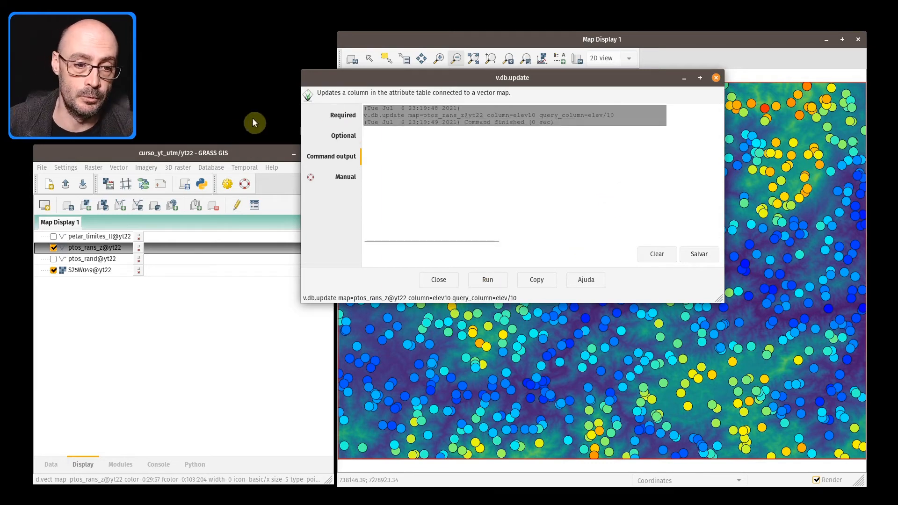
Step: Open the attribute table of ptos_rans_z, compare the elev10 values with elev across the records, and close the table
left_click(261, 151)
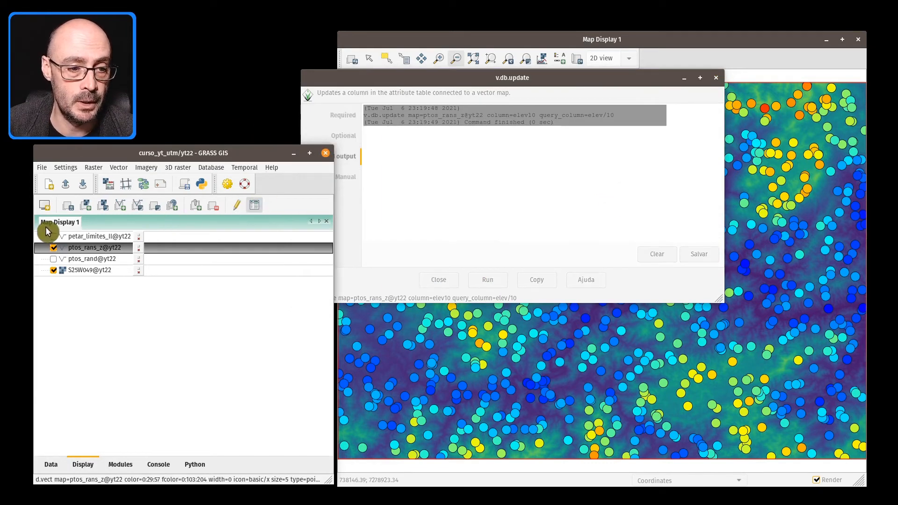
left_click(248, 206)
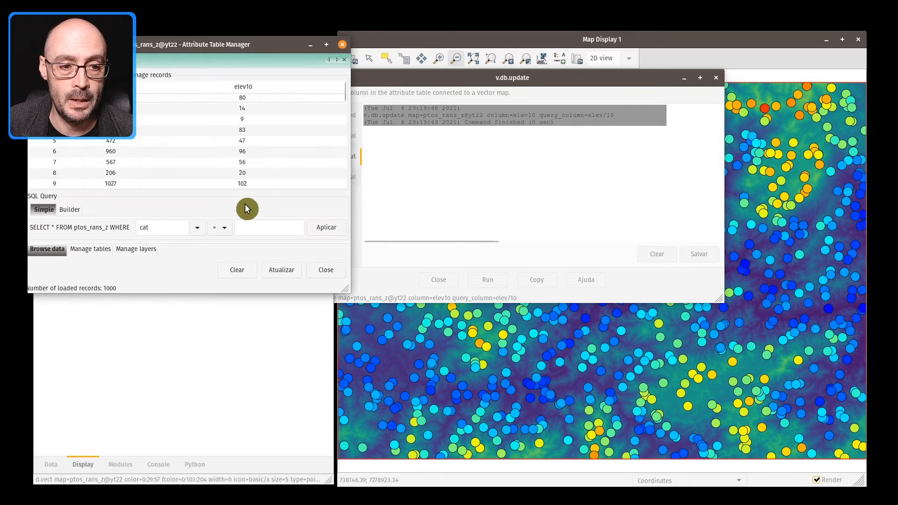
left_click_drag(251, 50, 548, 69)
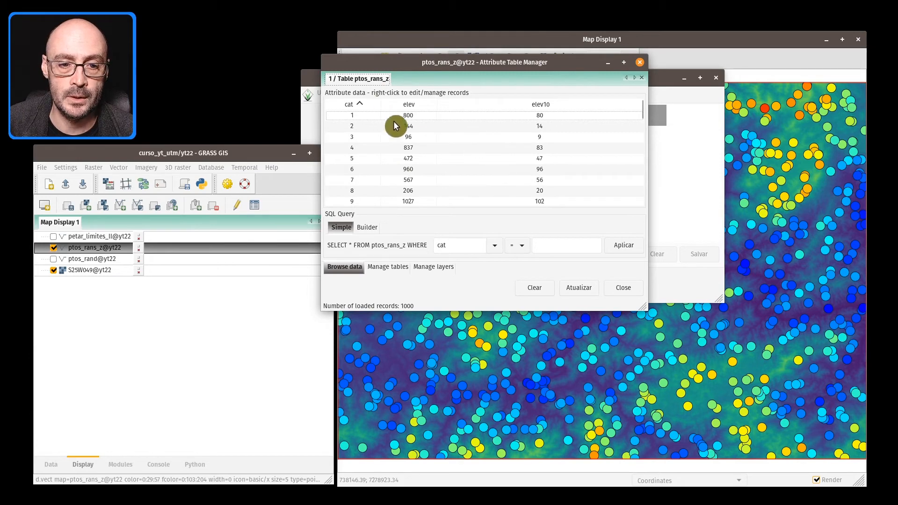
scroll(562, 162, "down", 10)
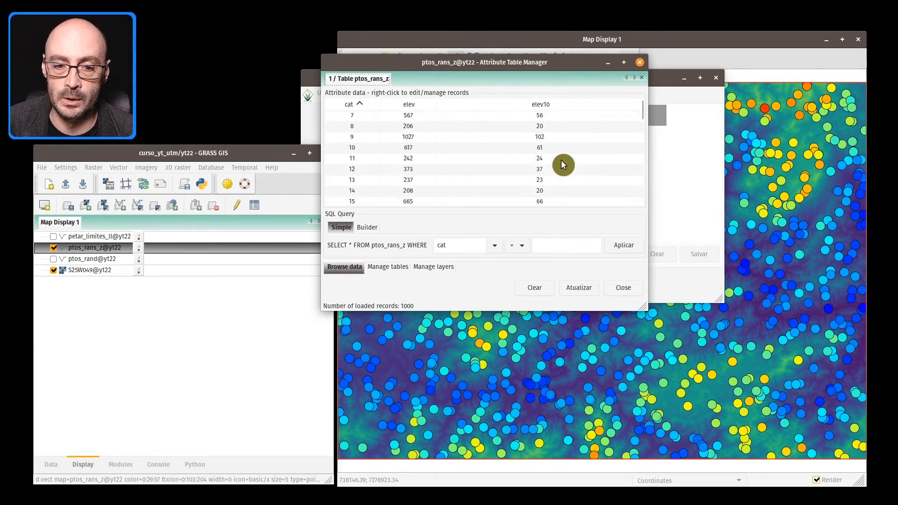
scroll(563, 164, "down", 13)
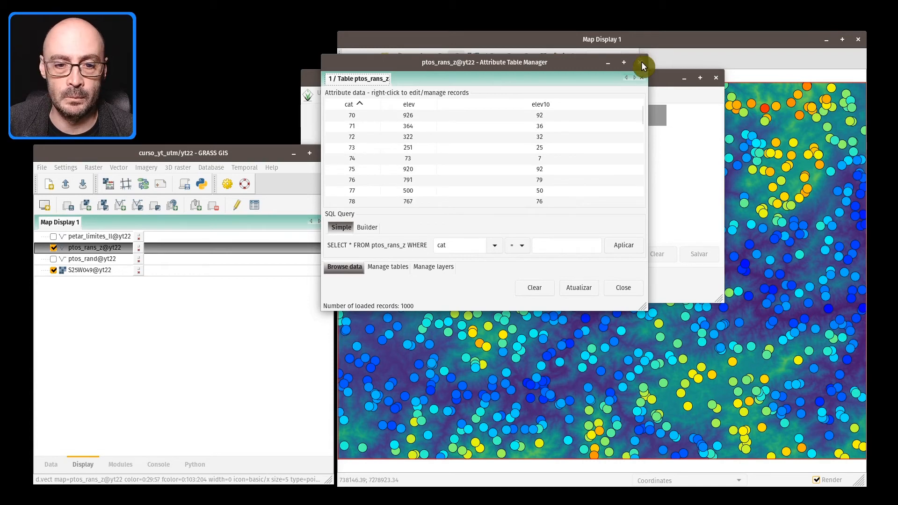
left_click(641, 64)
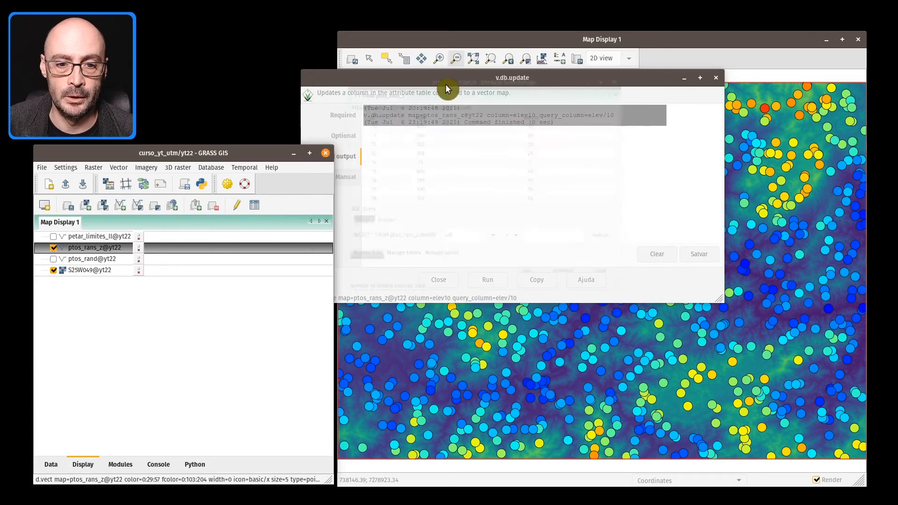
Step: Change the query expression in v.db.update to elev/100 and run the update of elev10 again
left_click(368, 81)
left_click(347, 140)
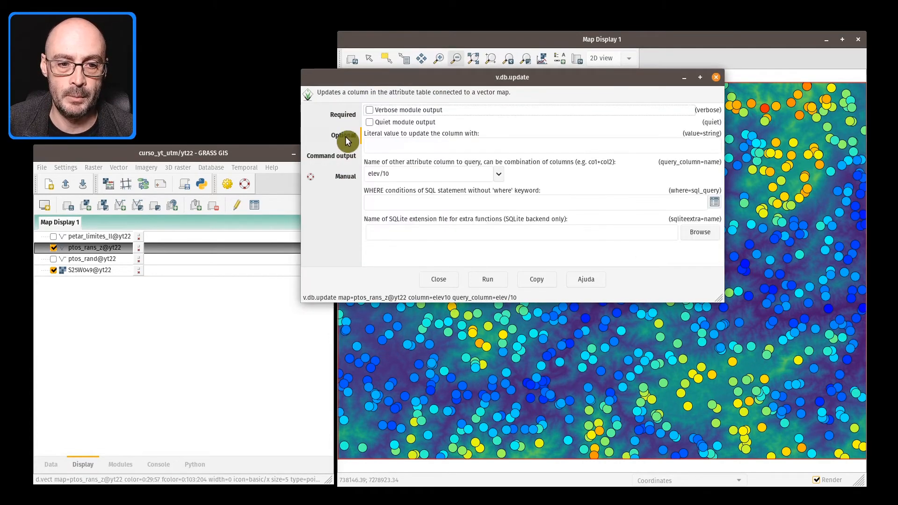
left_click(408, 175)
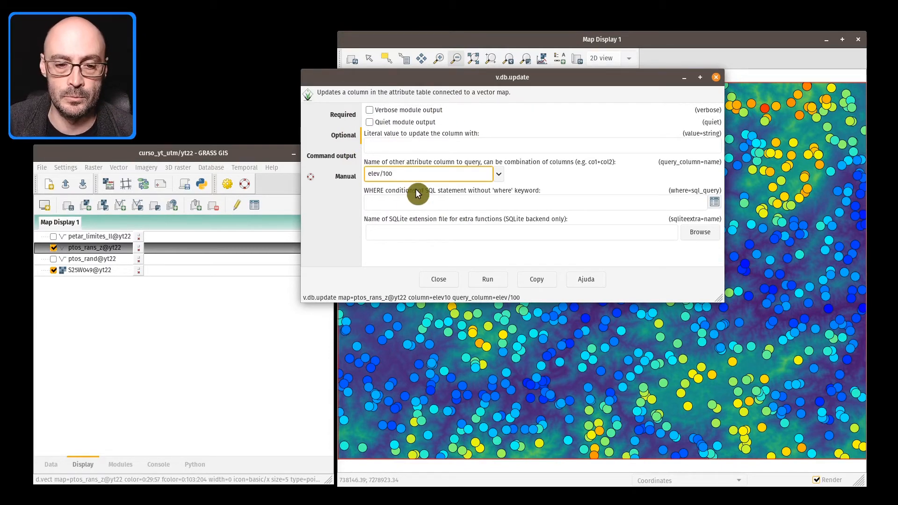
left_click(488, 280)
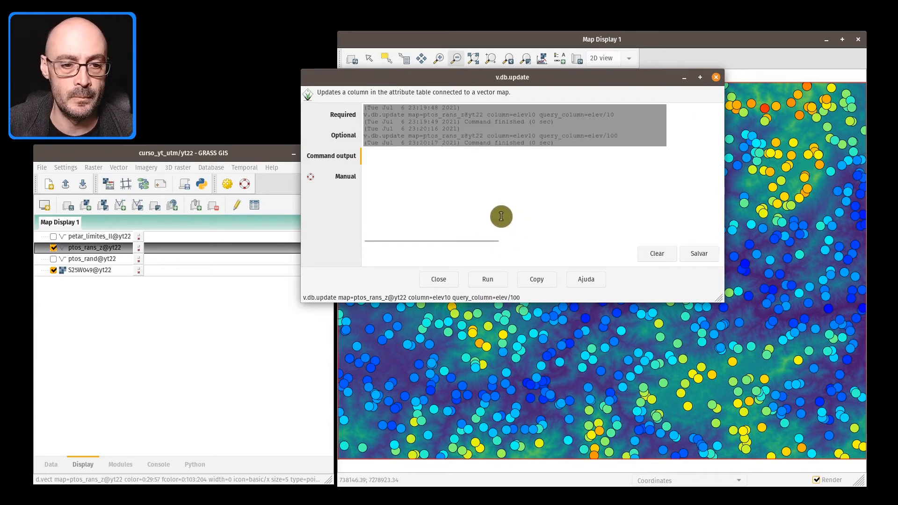
Step: Reopen the ptos_rans_z attribute table and browse the recalculated elev10 values down to the last records
left_click(261, 229)
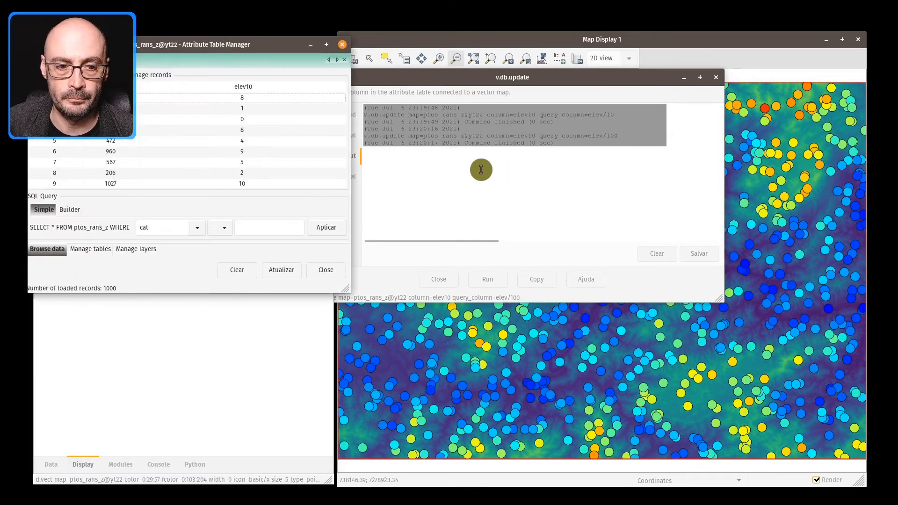
left_click_drag(268, 47, 535, 100)
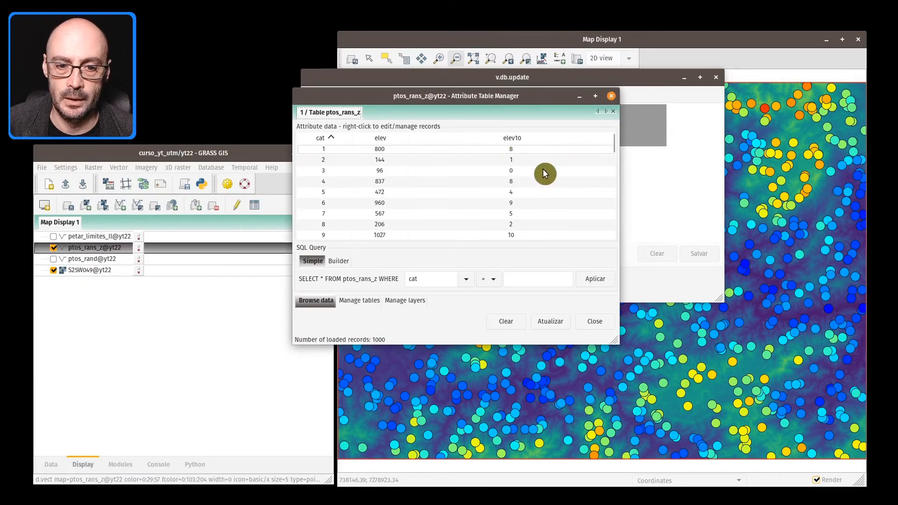
scroll(543, 169, "down", 15)
scroll(551, 173, "down", 20)
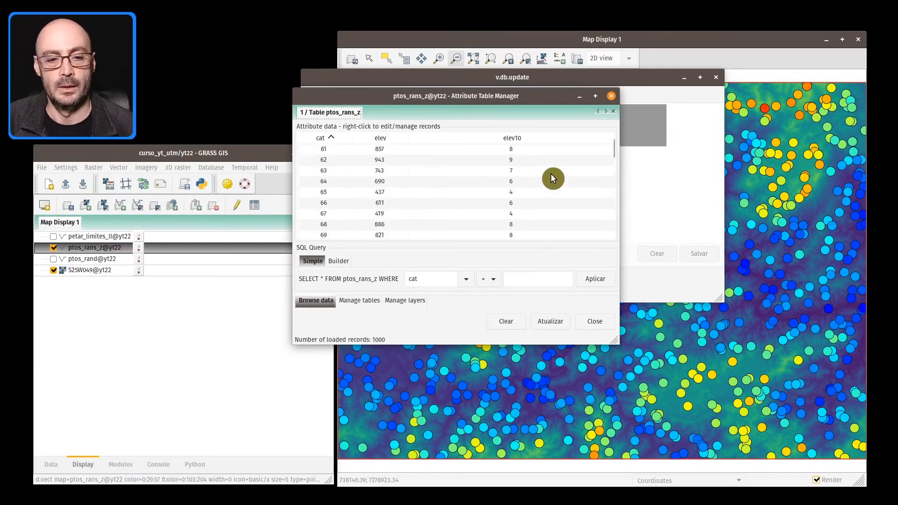
left_click_drag(616, 154, 611, 225)
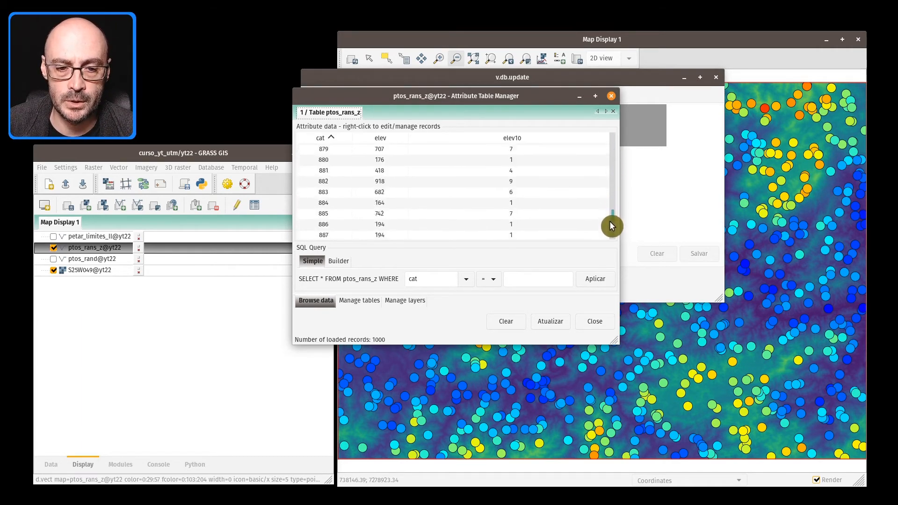
Step: Check the data type of elev10 in the table's column definitions and close the attribute table manager
left_click(352, 302)
left_click(492, 222)
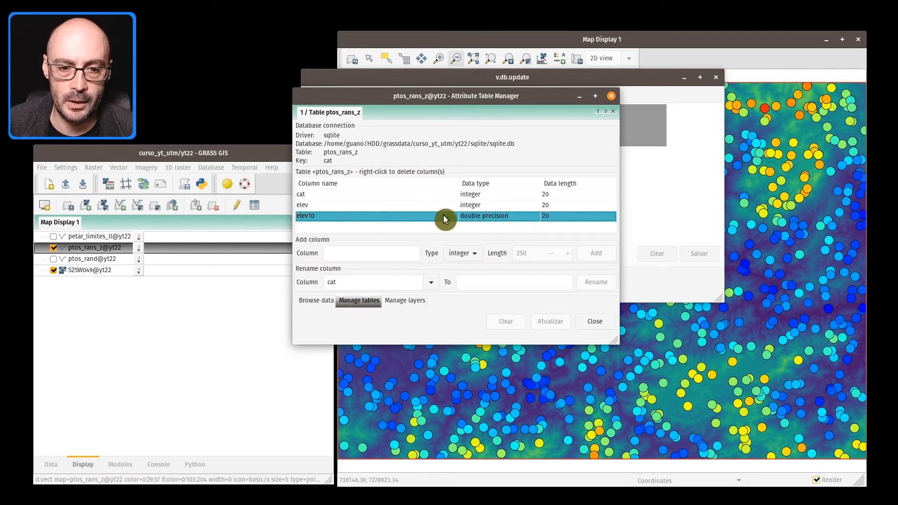
left_click(606, 97)
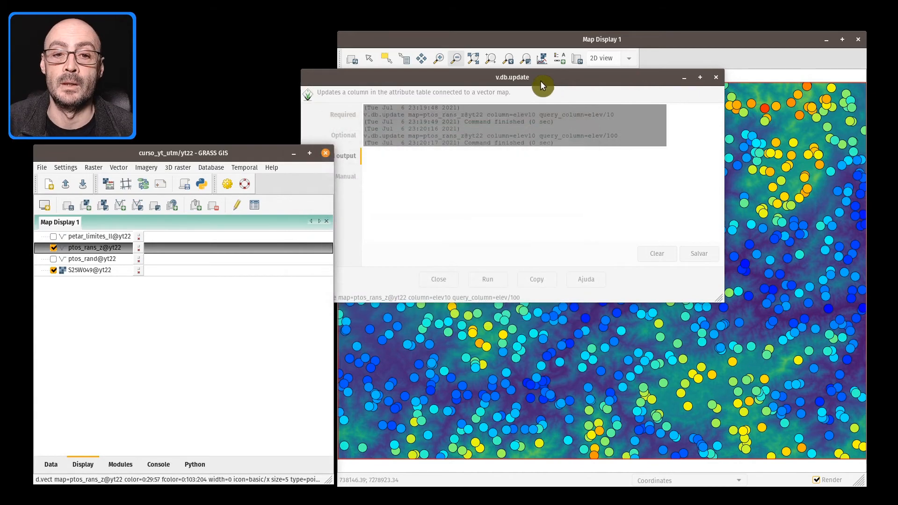
Step: Change the query expression in v.db.update to elev/100.0 and rerun the update so elev10 gets decimal values
left_click(343, 136)
left_click(418, 175)
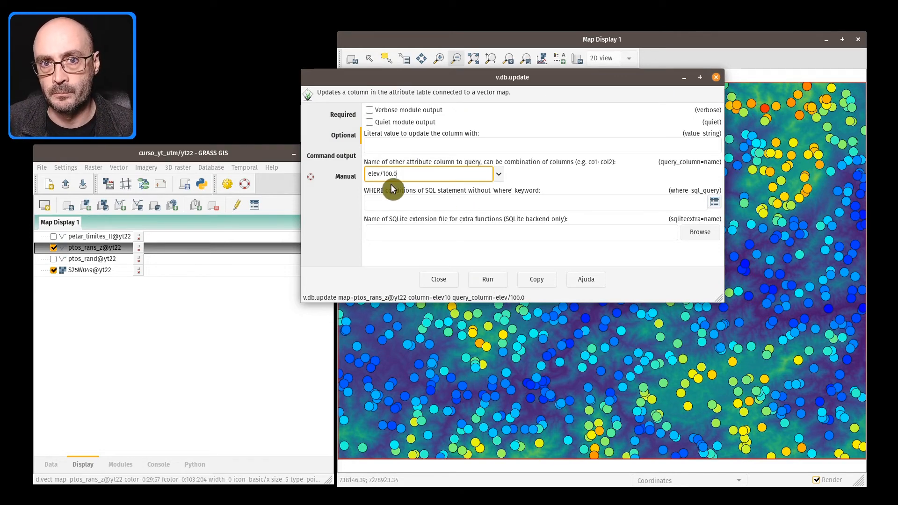
left_click(487, 280)
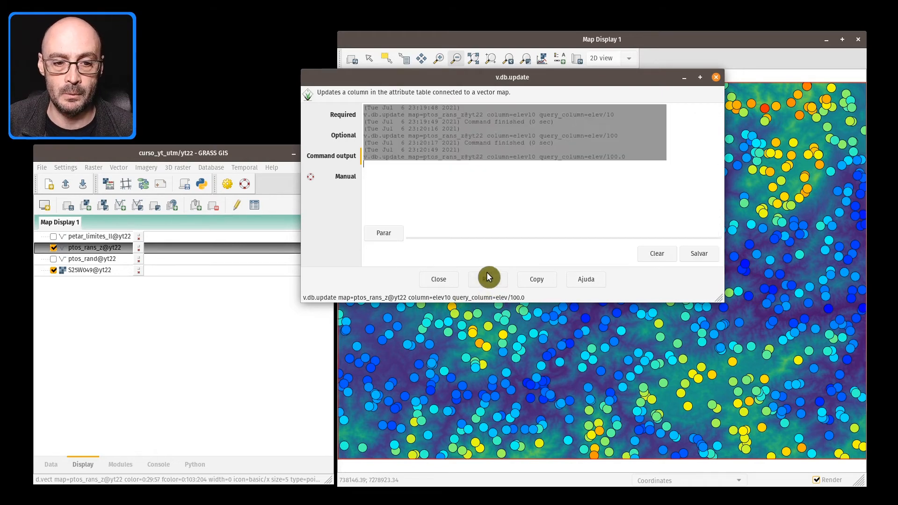
Step: Review the decimal elev10 values in the ptos_rans_z attribute table, and close both the table manager and v.db.update
left_click(237, 278)
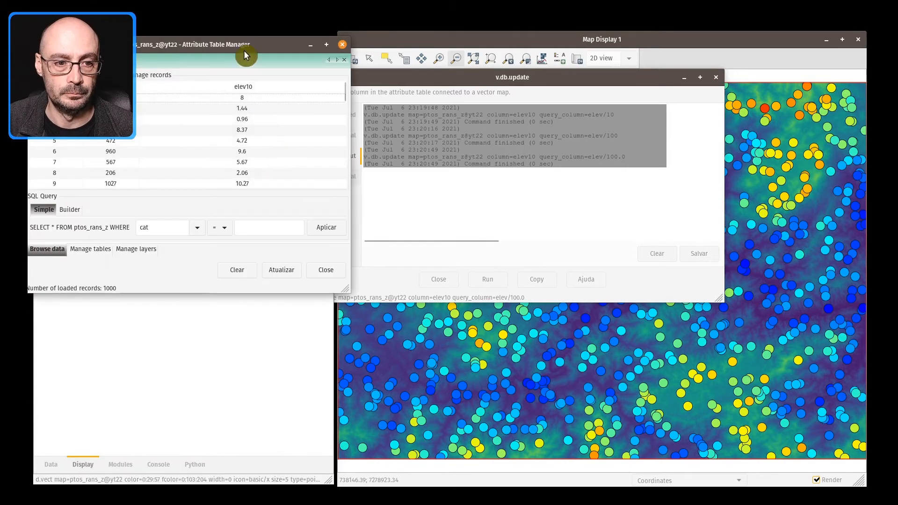
left_click_drag(244, 50, 531, 115)
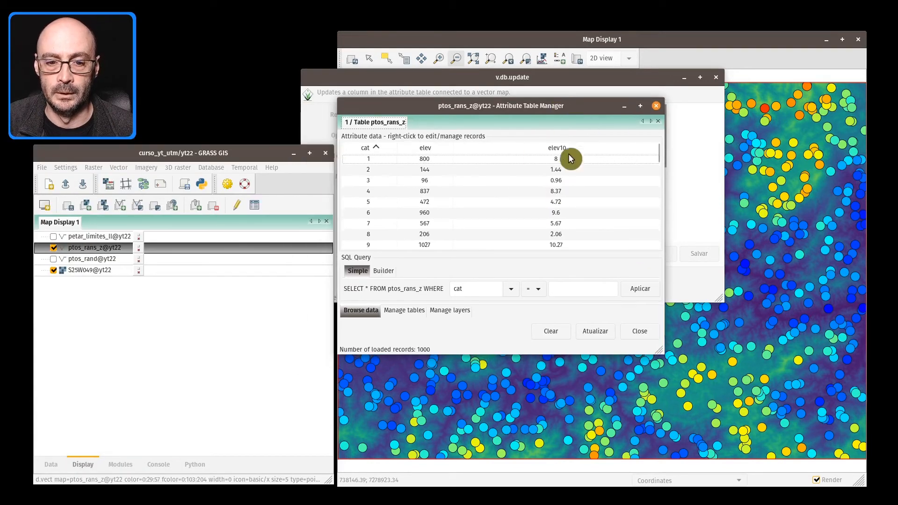
scroll(580, 209, "down", 2)
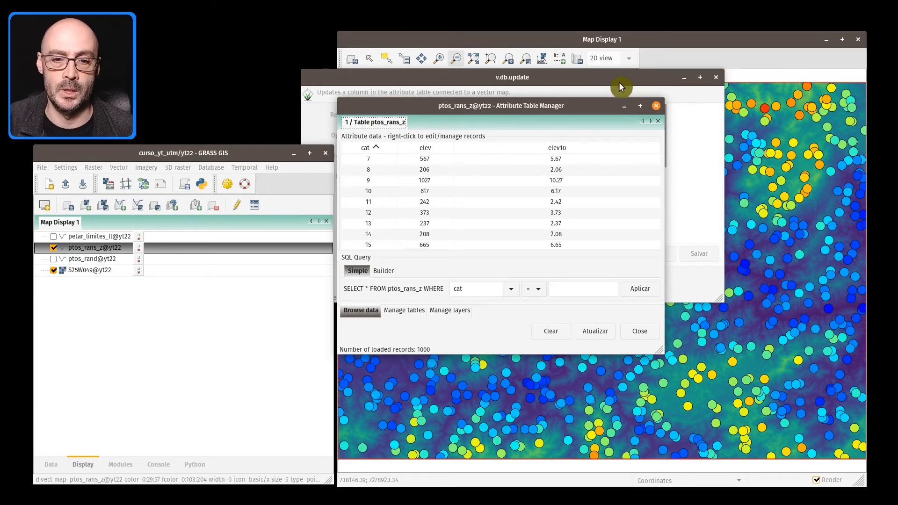
left_click(658, 110)
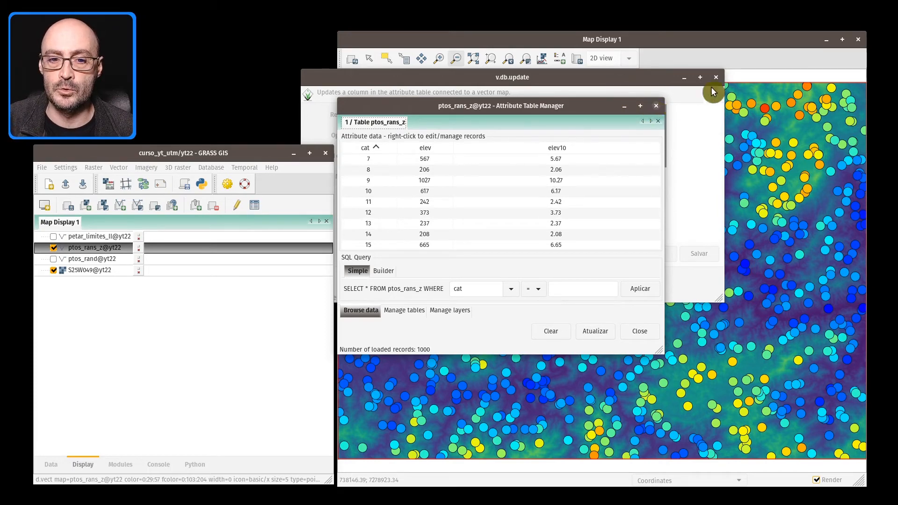
left_click(716, 78)
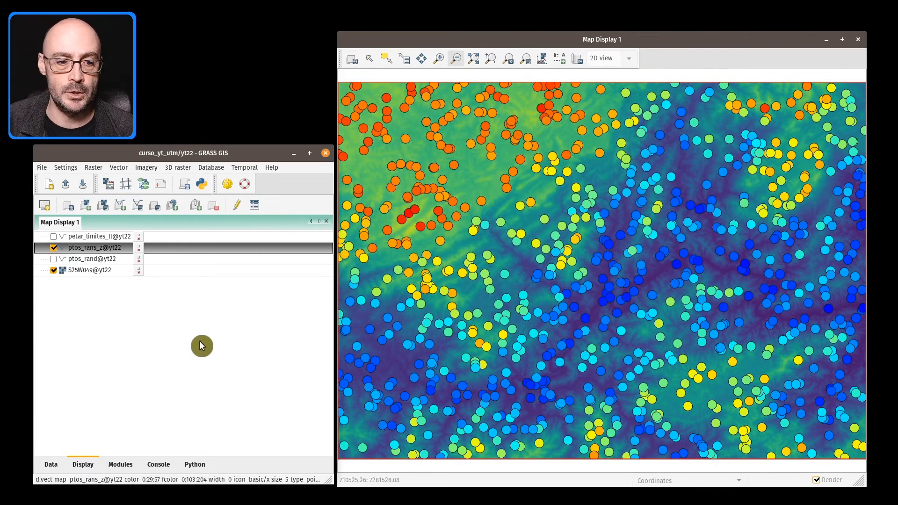
Step: Open the display settings of ptos_rans_z and look for elev10 among the columns offered for symbol size
double_click(109, 249)
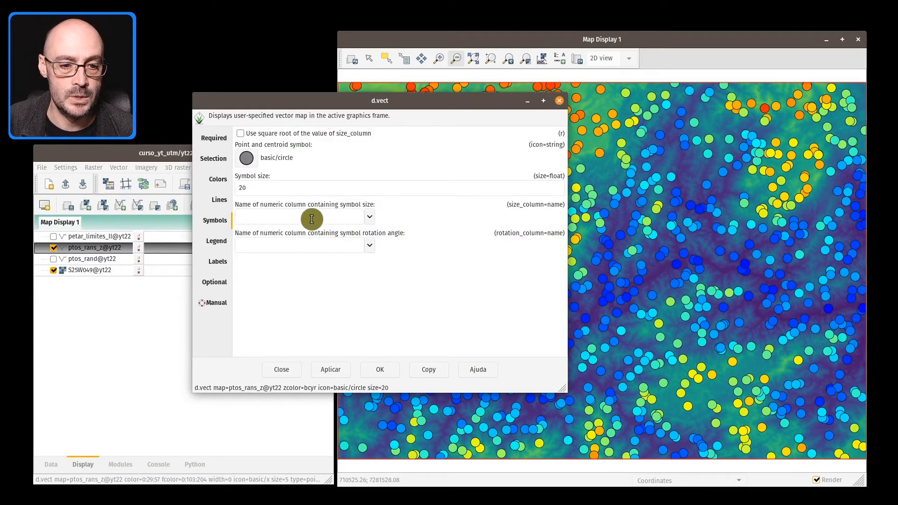
left_click(240, 223)
left_click(372, 216)
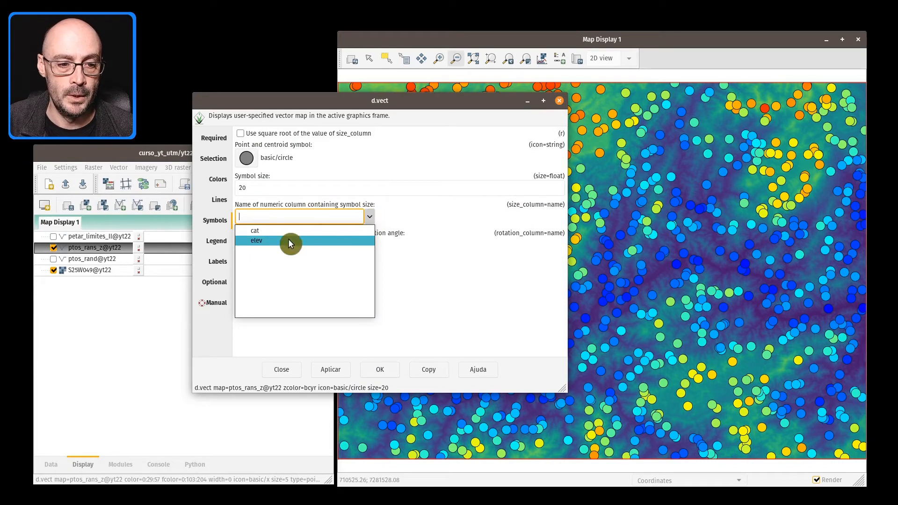
left_click(482, 253)
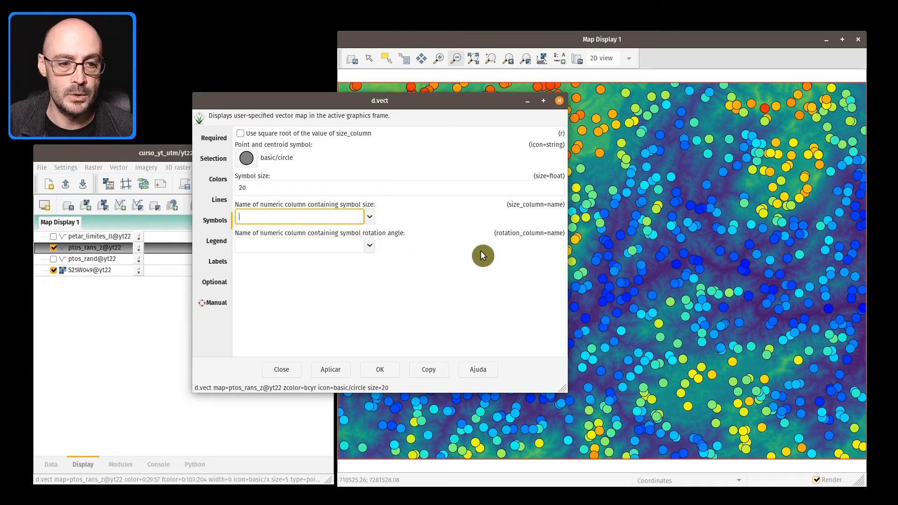
left_click(370, 216)
left_click(290, 215)
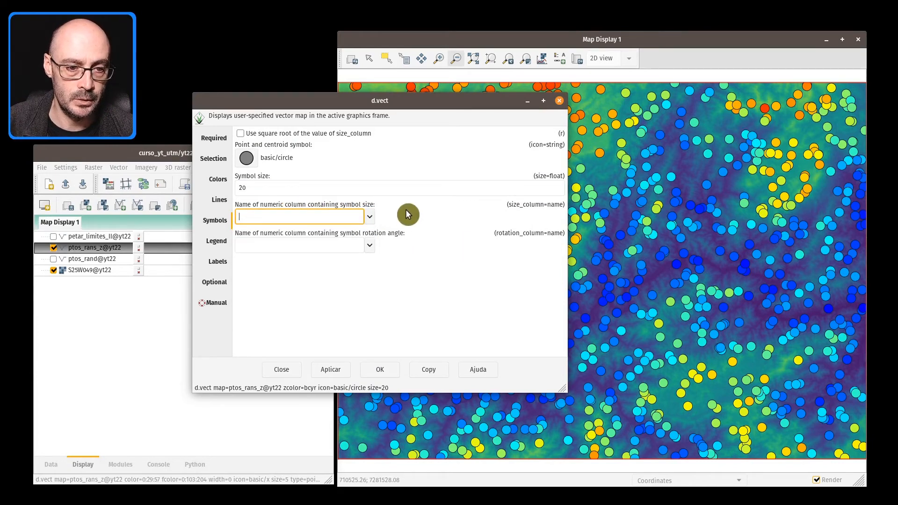
Step: Switch the d.vect vector map to ptos_rand@yt22 and back to ptos_rans_z@yt22 to refresh its column lists
left_click(214, 138)
left_click(417, 147)
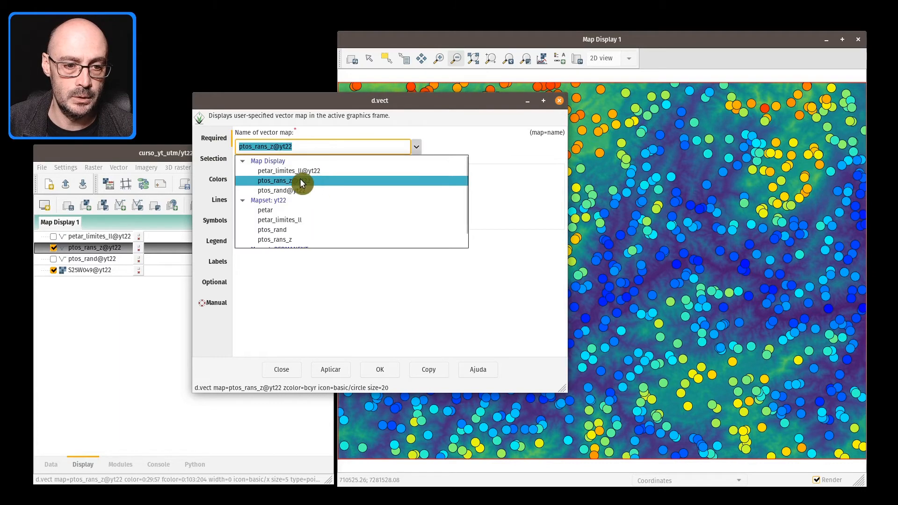
left_click(300, 183)
left_click(417, 146)
left_click(288, 191)
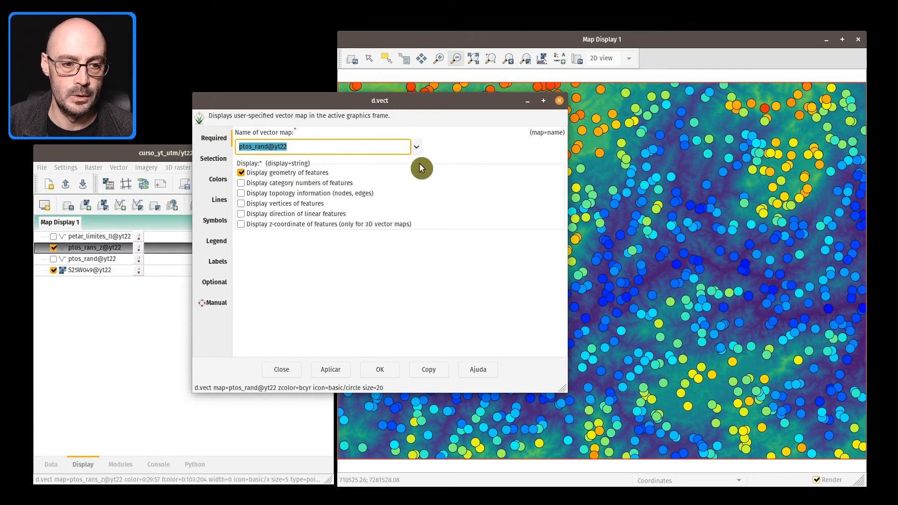
left_click(416, 147)
left_click(298, 177)
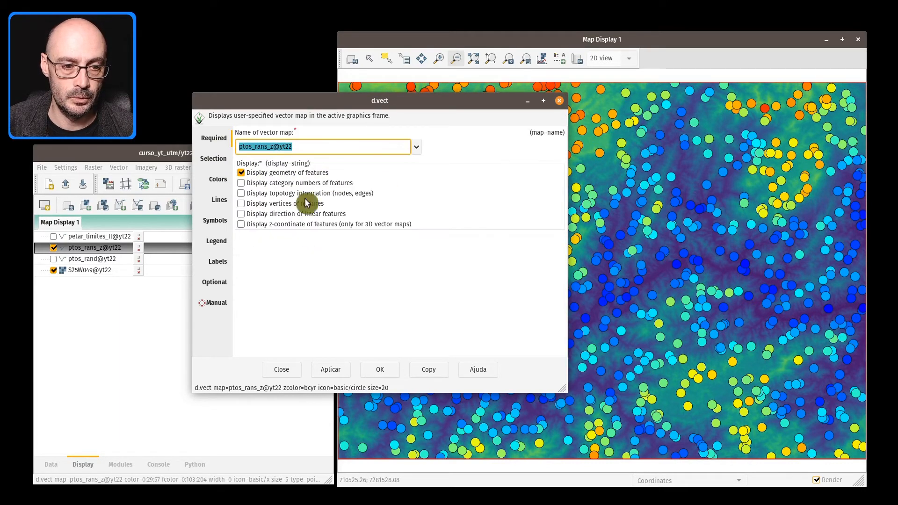
Step: Use elev10 as the symbol size column for ptos_rans_z, apply it to the map, and close the display settings
left_click(214, 221)
left_click(370, 216)
left_click(261, 250)
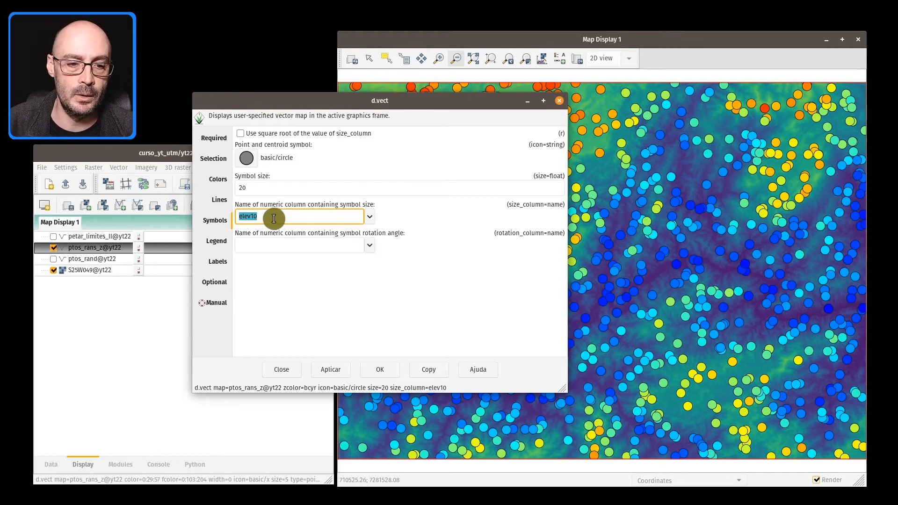
left_click(334, 371)
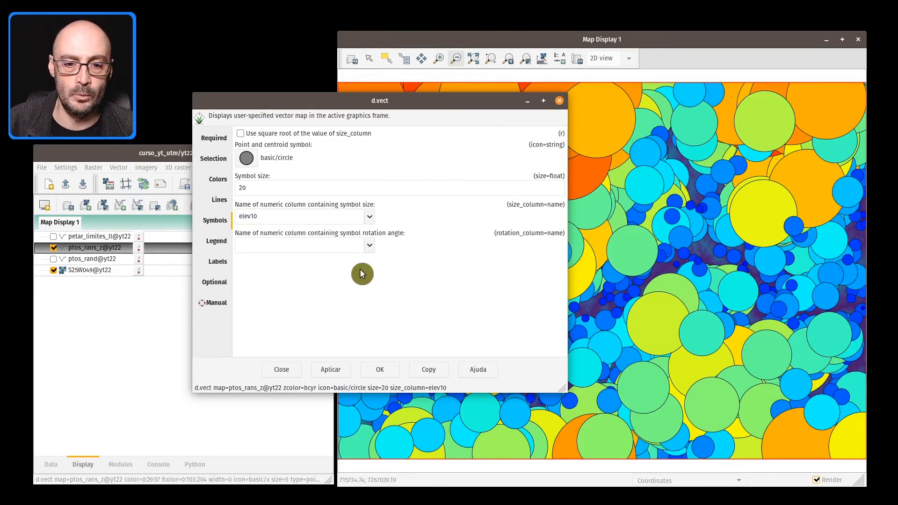
left_click_drag(483, 100, 348, 212)
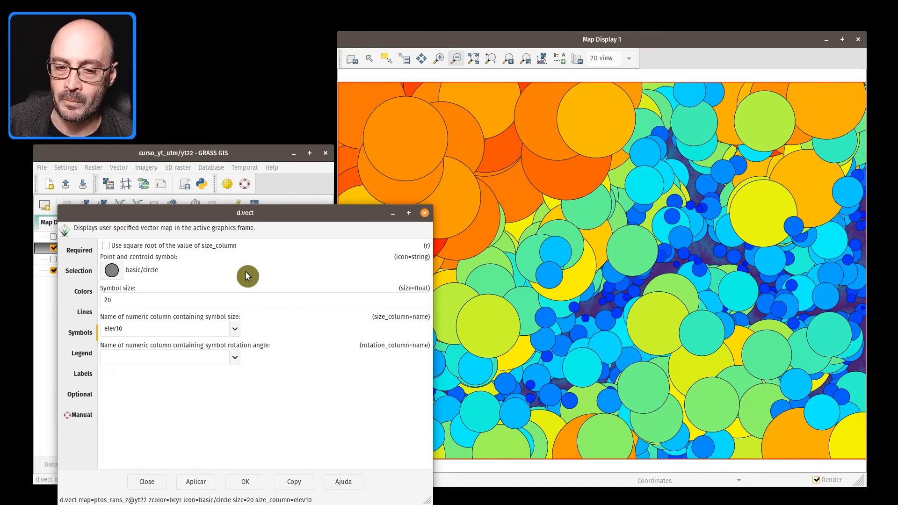
left_click(425, 214)
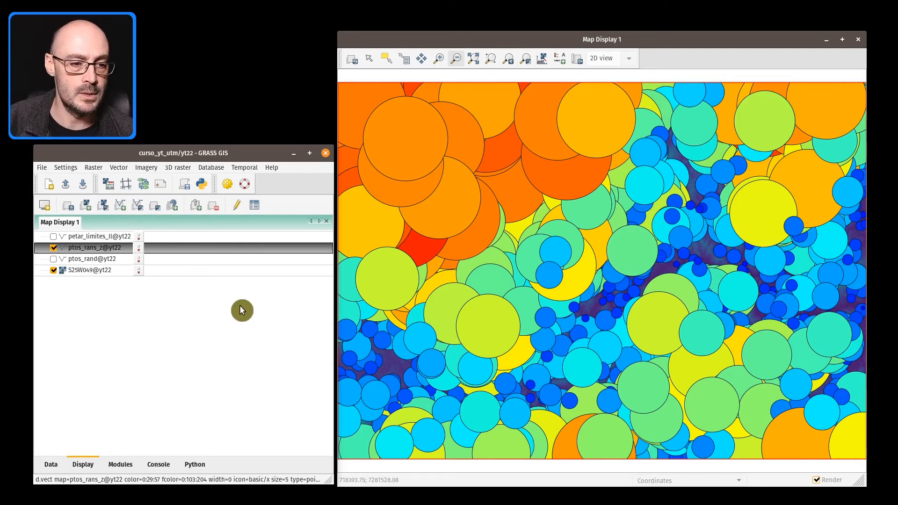
Step: Show ptos_rand on the map instead of ptos_rans_z and change its point symbol to basic/x
left_click(53, 248)
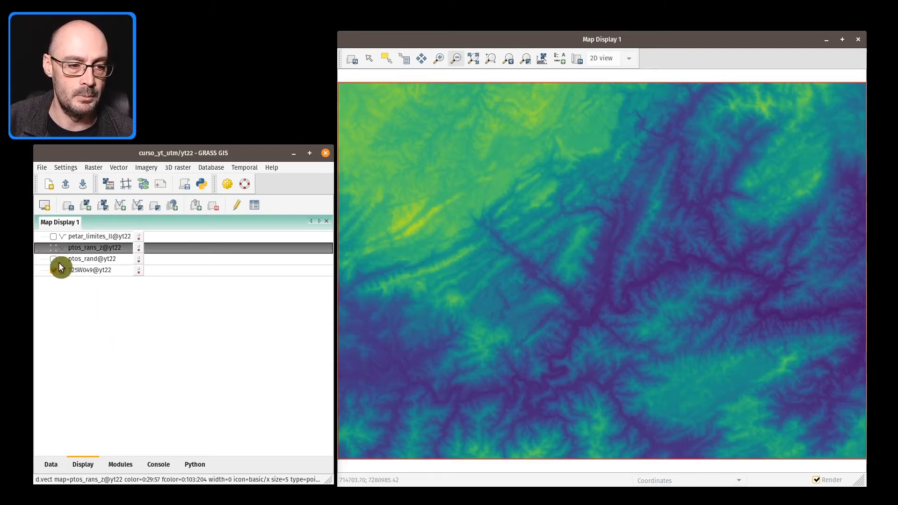
left_click(53, 259)
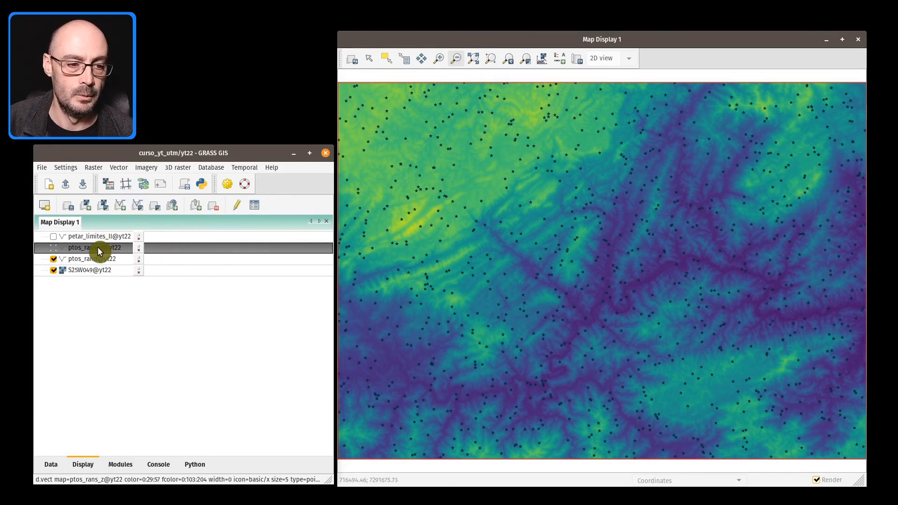
double_click(89, 259)
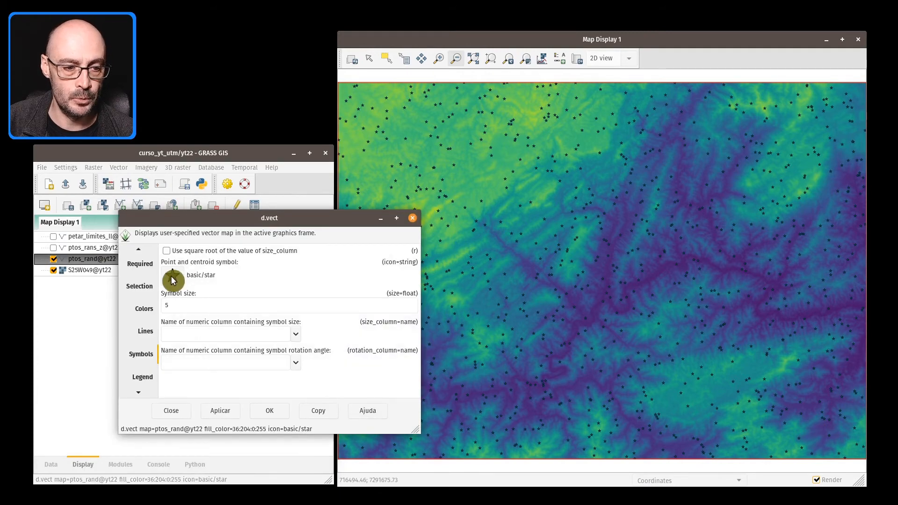
left_click(173, 279)
left_click(238, 383)
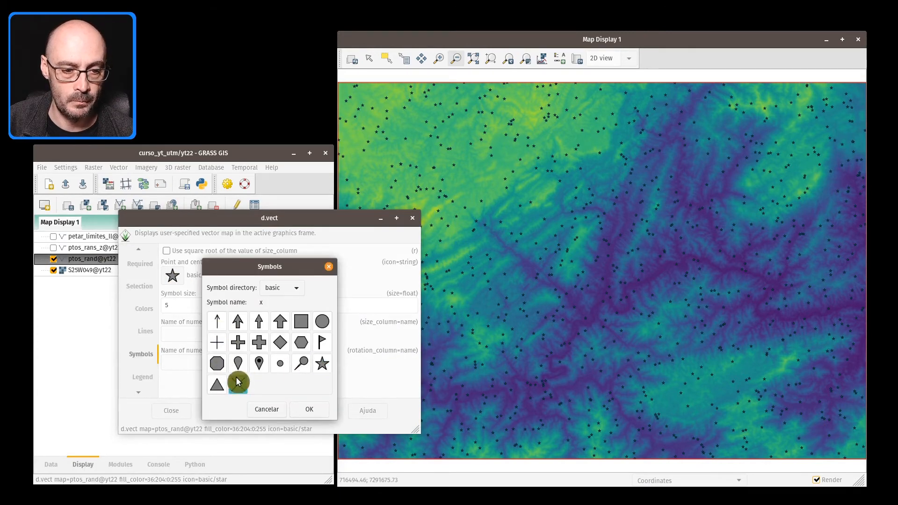
left_click(309, 410)
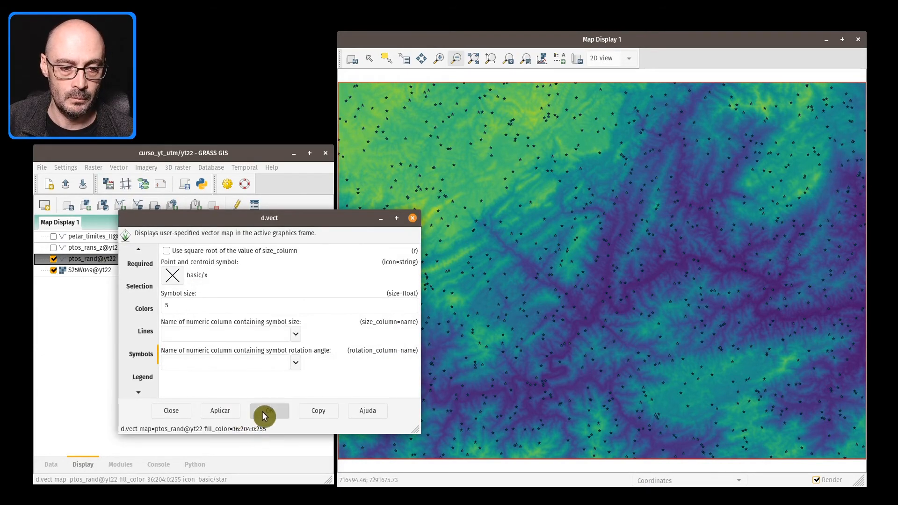
left_click(263, 416)
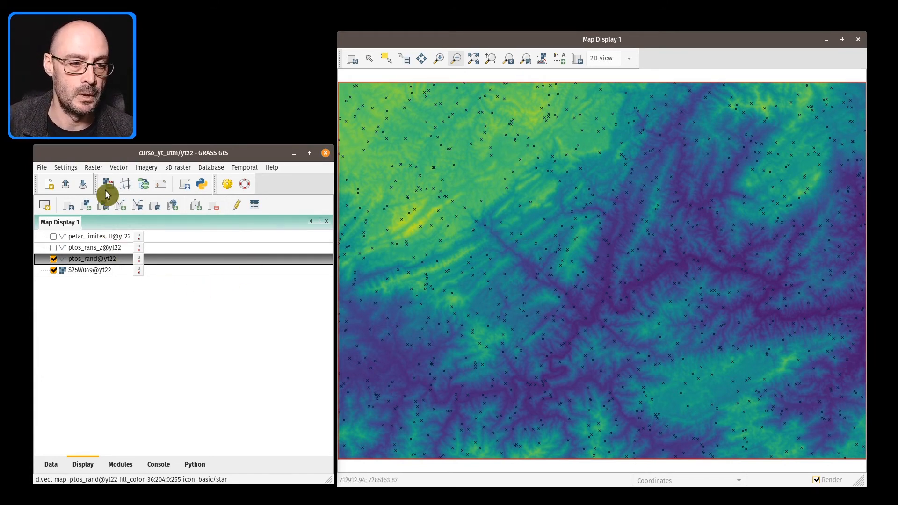
Step: Start v.buffer with ptos_rand@yt22 as the input and name the output vector map ptos_rand_buff
left_click(118, 168)
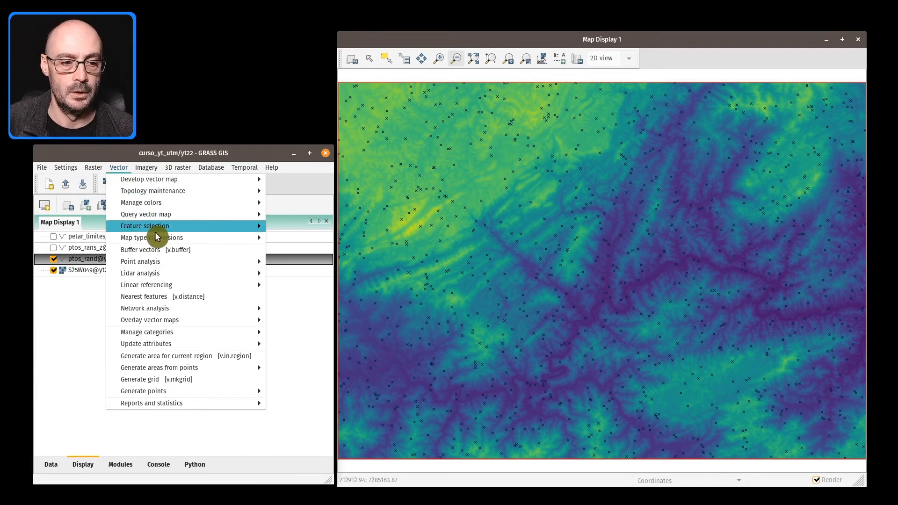
left_click(186, 252)
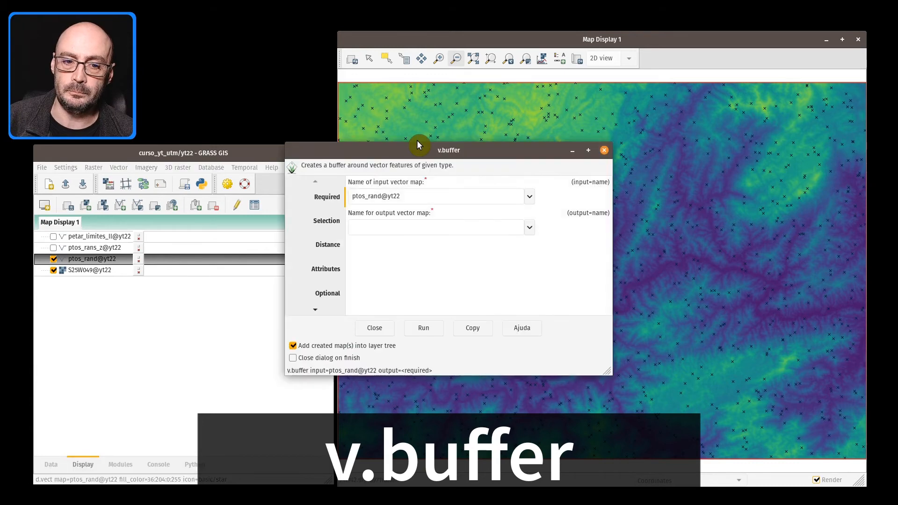
left_click_drag(417, 145, 435, 96)
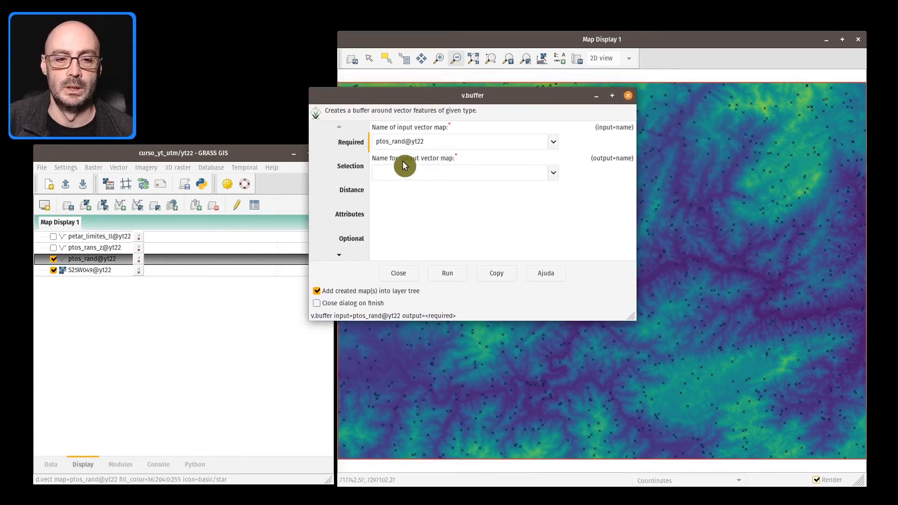
left_click(554, 173)
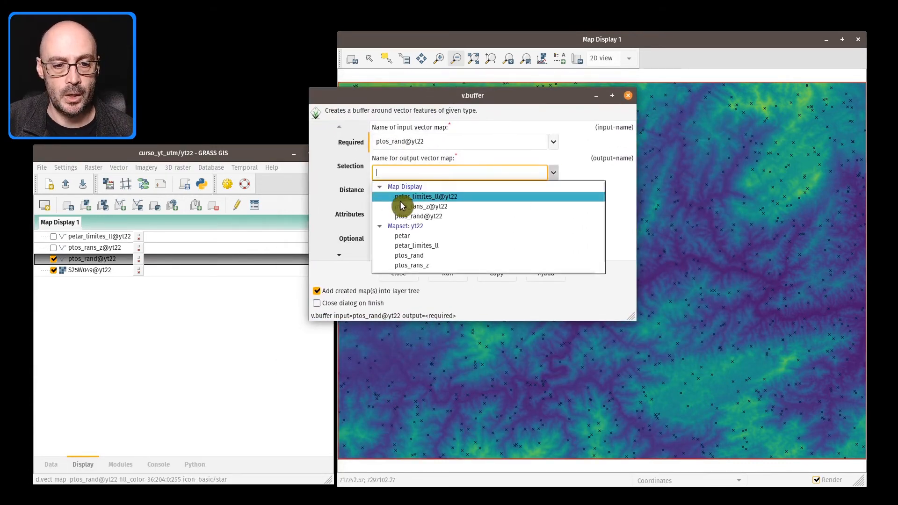
left_click(435, 219)
left_click_drag(405, 172, 509, 173)
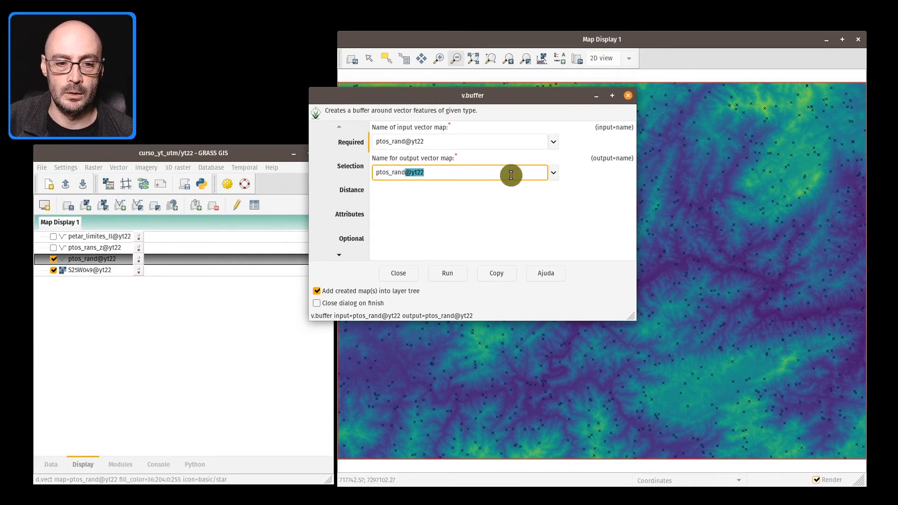
type("_buff")
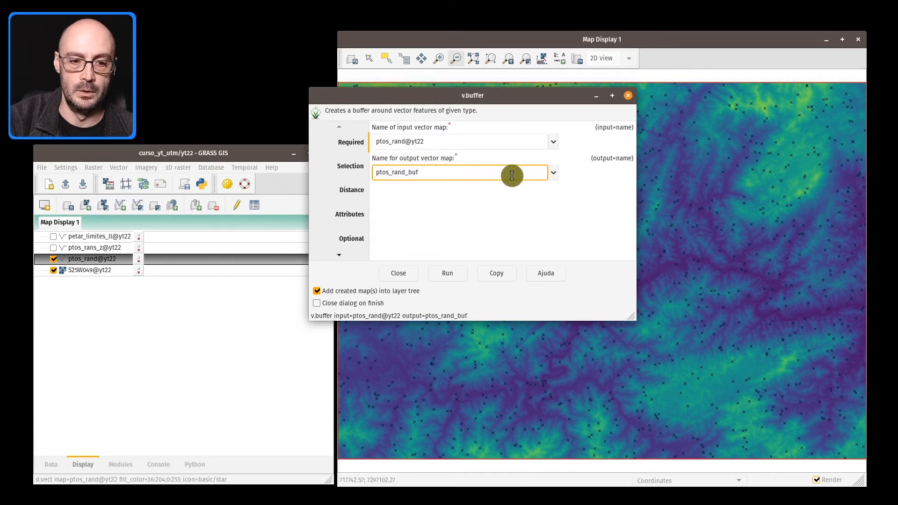
Step: Examine the selection, distance, attribute and optional parameters of v.buffer, including the columns offered for buffer distances
left_click(346, 167)
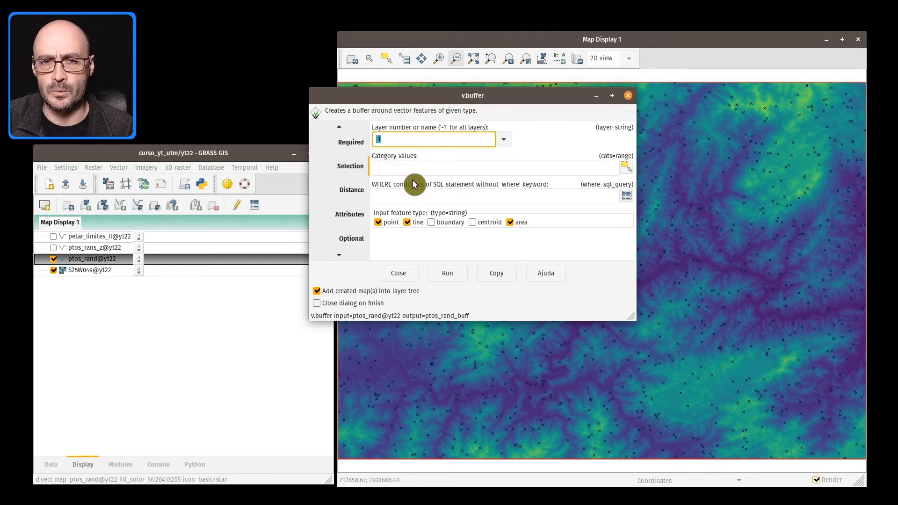
left_click(354, 190)
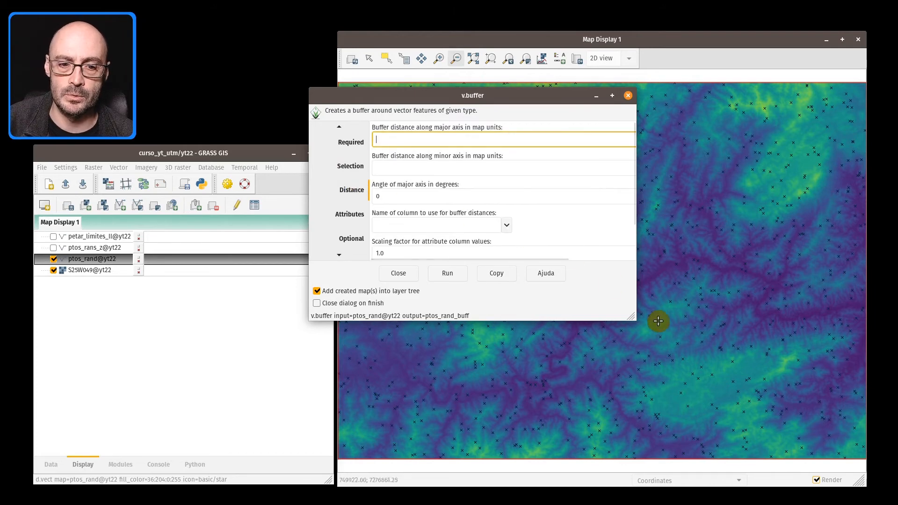
left_click_drag(632, 327, 695, 382)
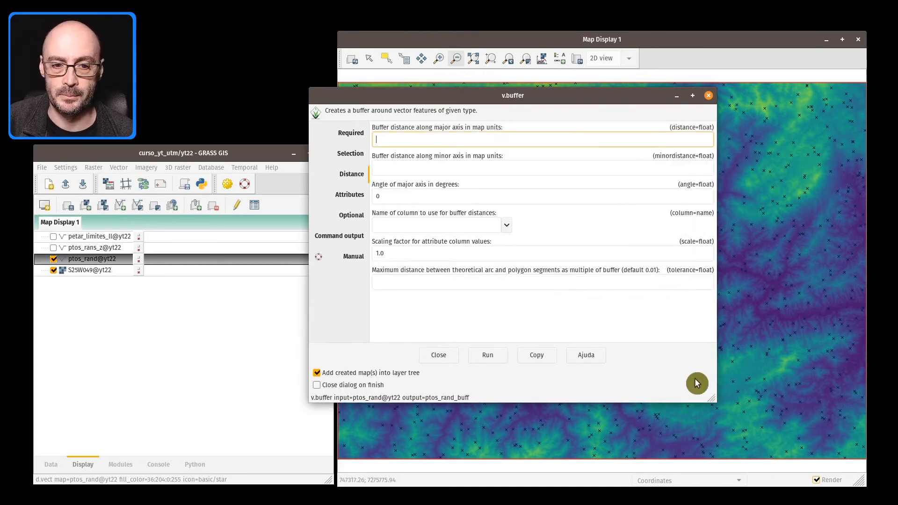
left_click_drag(542, 103, 439, 99)
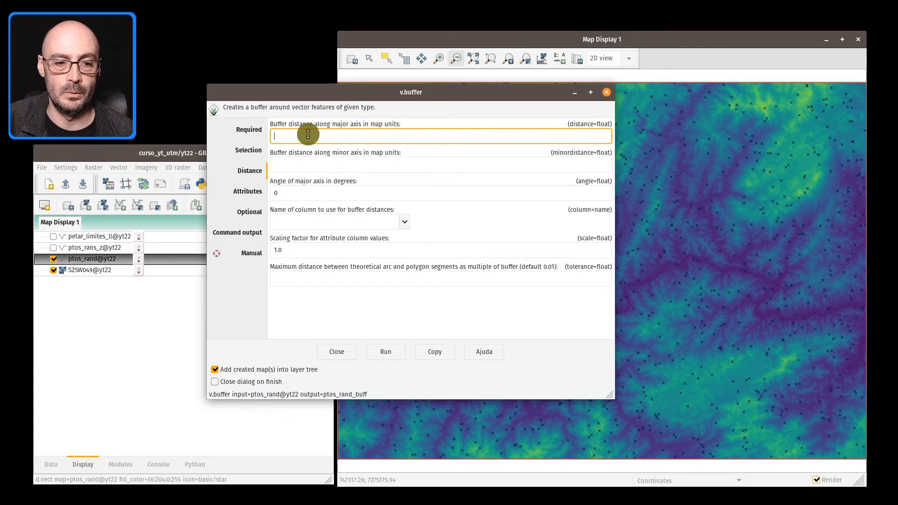
left_click(325, 164)
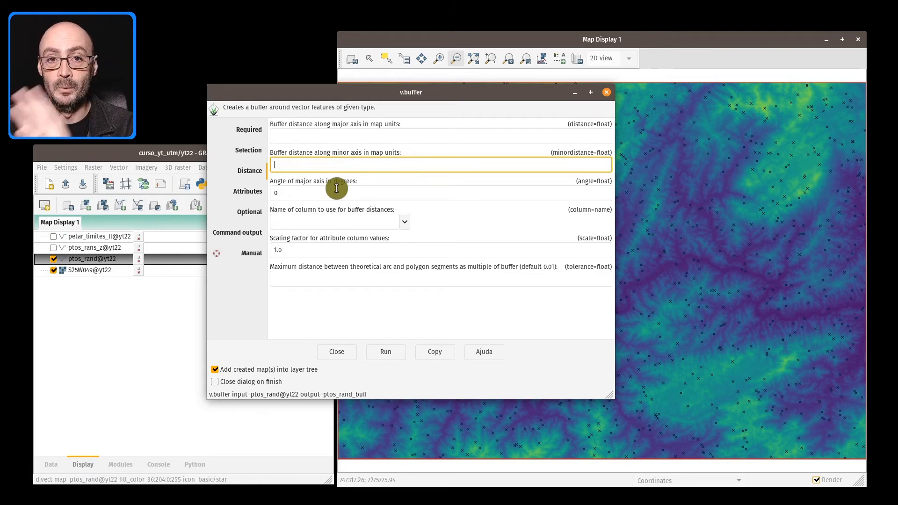
left_click(405, 223)
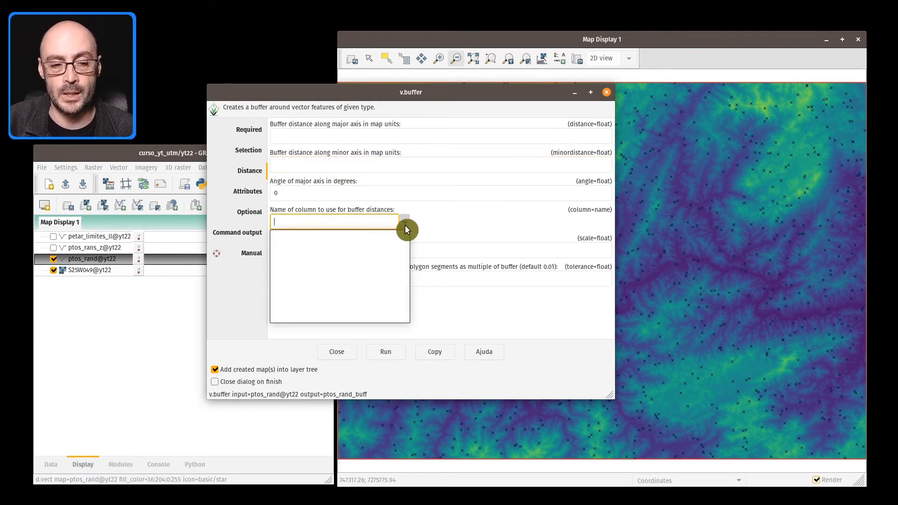
left_click(404, 223)
left_click(404, 225)
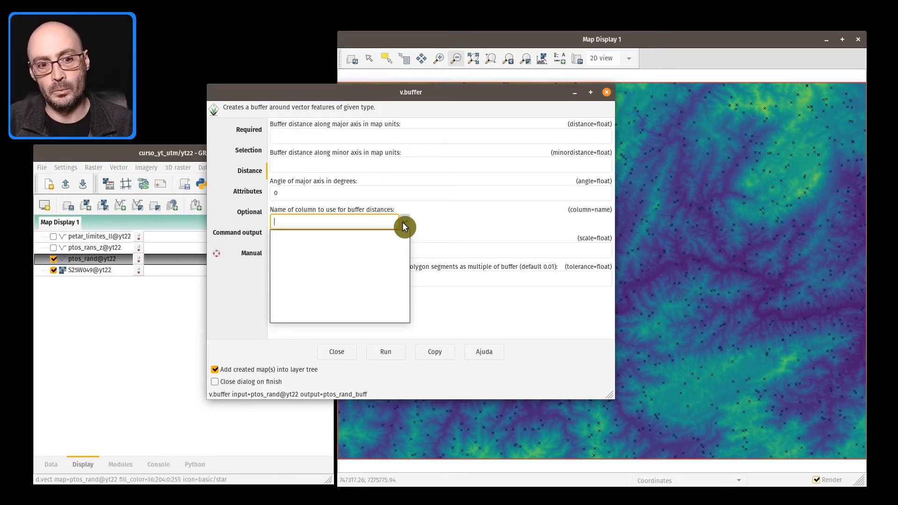
left_click(430, 218)
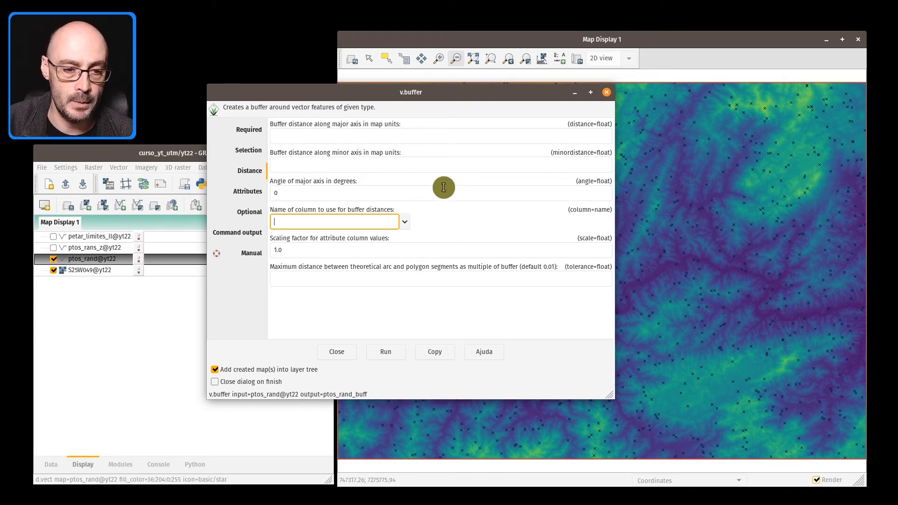
left_click(254, 193)
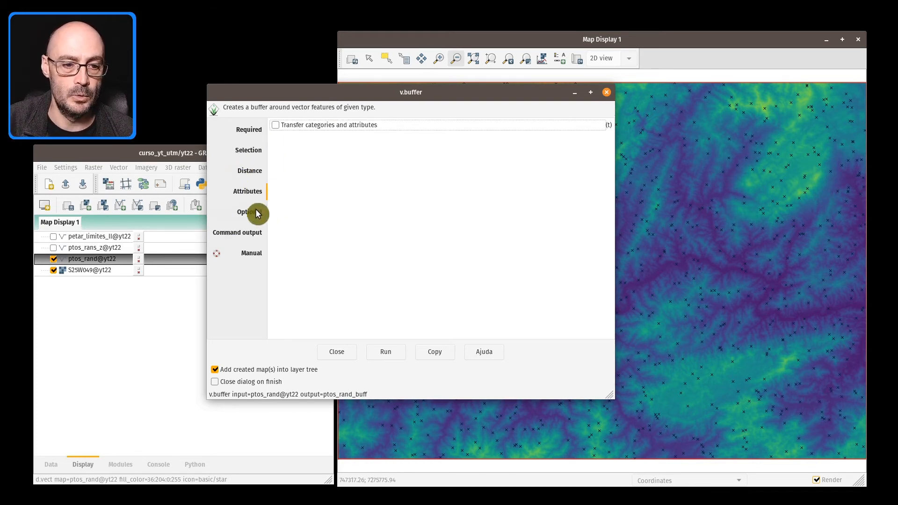
left_click(257, 213)
left_click(260, 172)
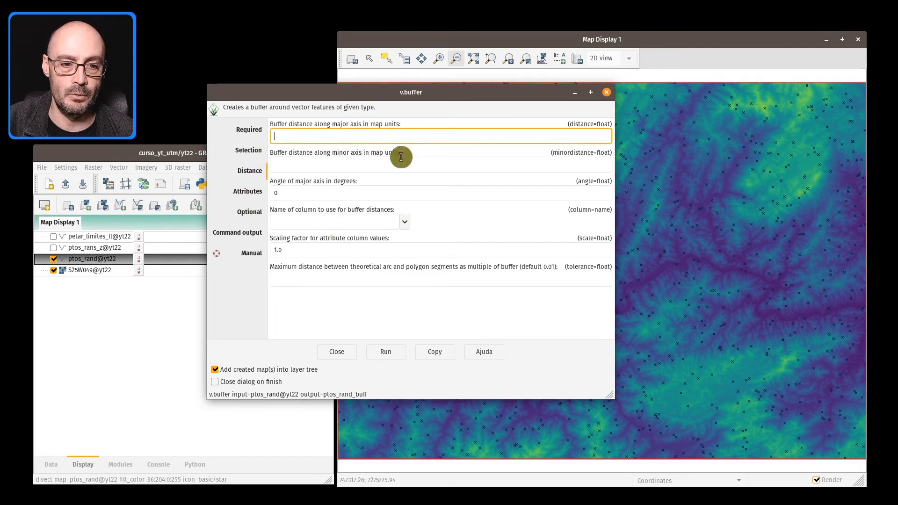
Step: Set the buffer distance to 100 map units along both the major and minor axes and run v.buffer
left_click(415, 139)
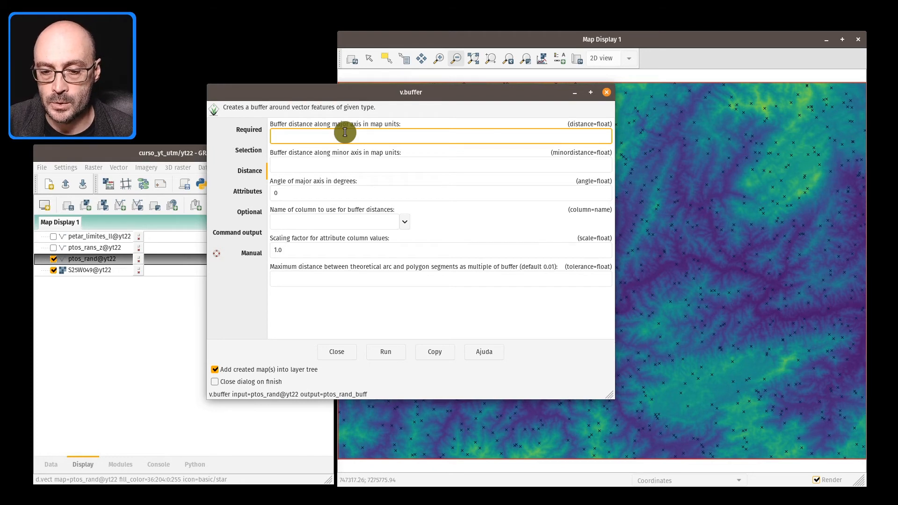
type("100")
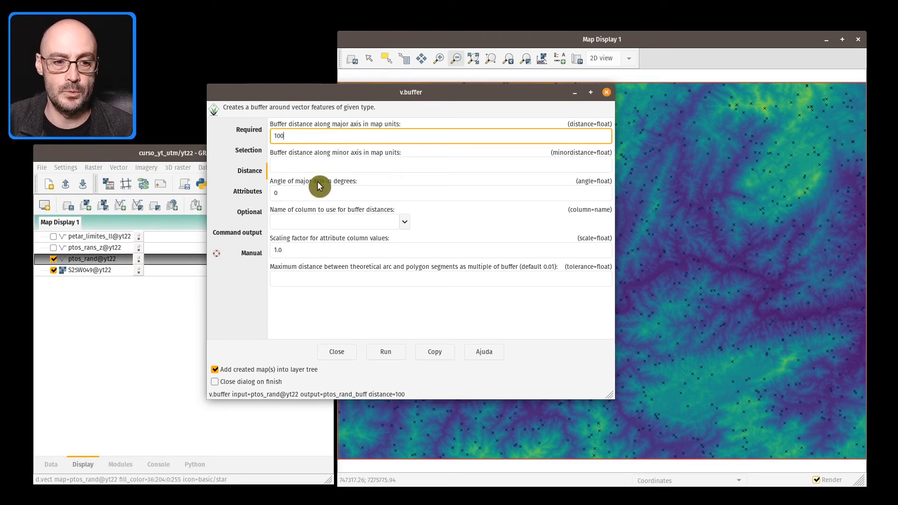
left_click(313, 165)
type("100")
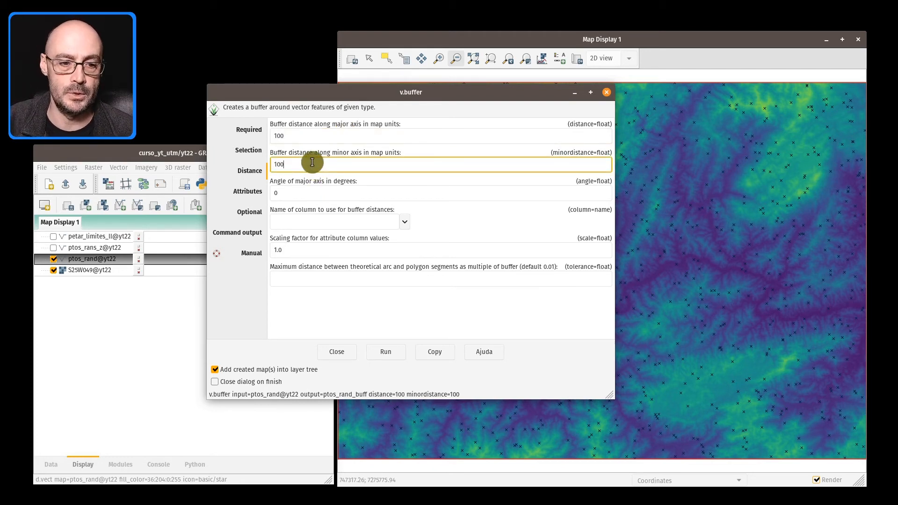
left_click(388, 352)
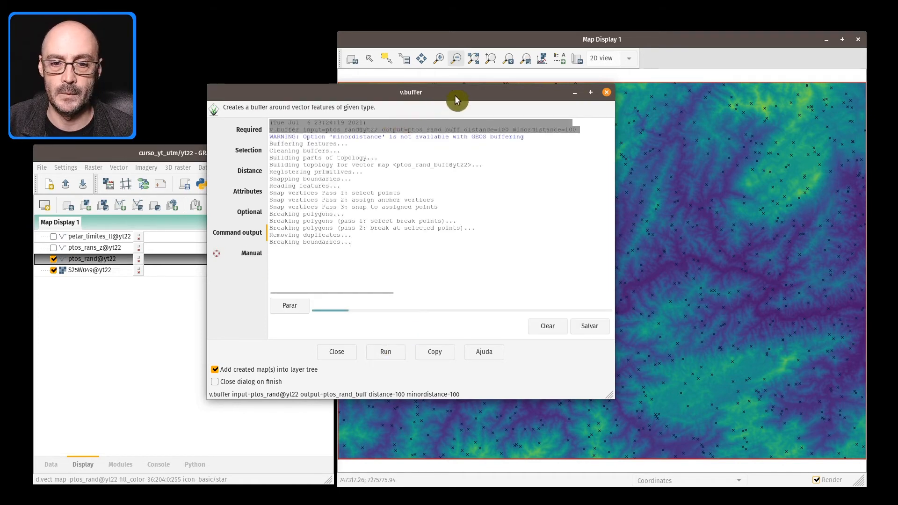
Step: Zoom in on a small area of the map to inspect the ptos_rand_buff buffers around the points
left_click_drag(495, 92, 486, 133)
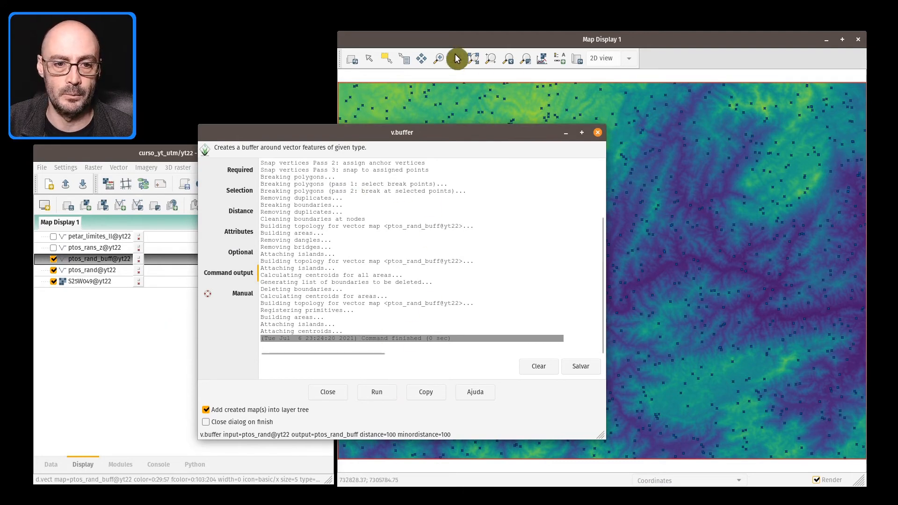
left_click(439, 58)
left_click_drag(532, 136, 588, 191)
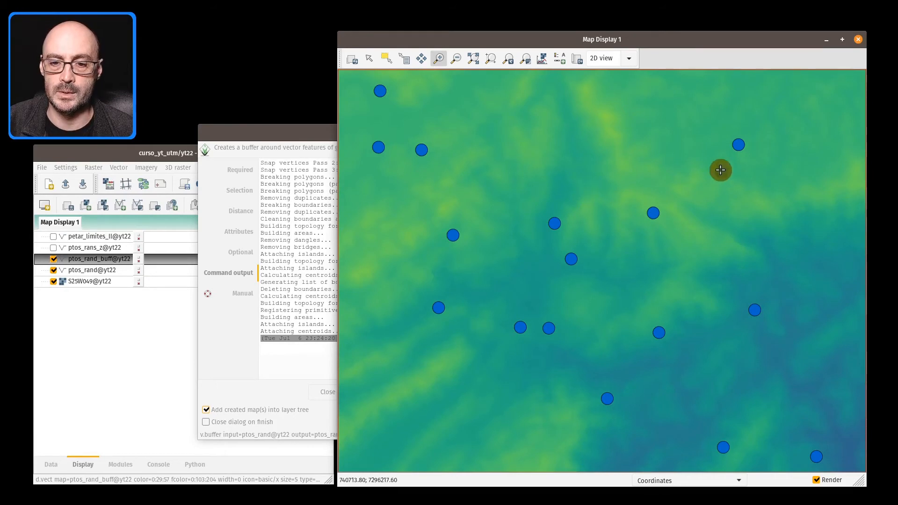
Step: Set the v.buffer distance to 300 map units along both the major and minor axes
left_click(305, 132)
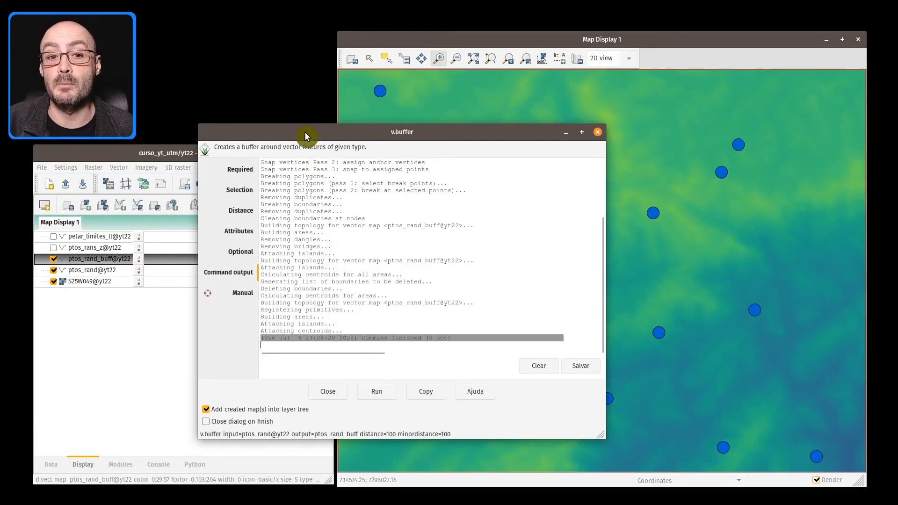
left_click(249, 212)
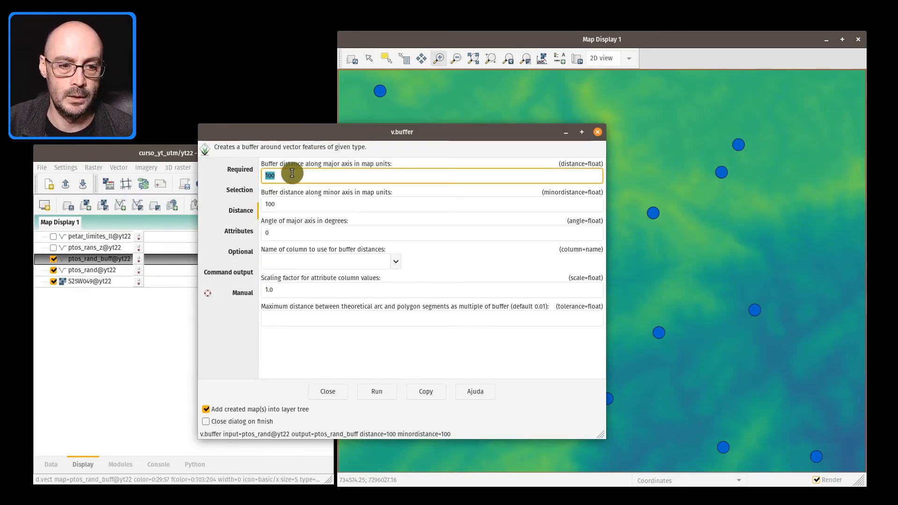
left_click(287, 177)
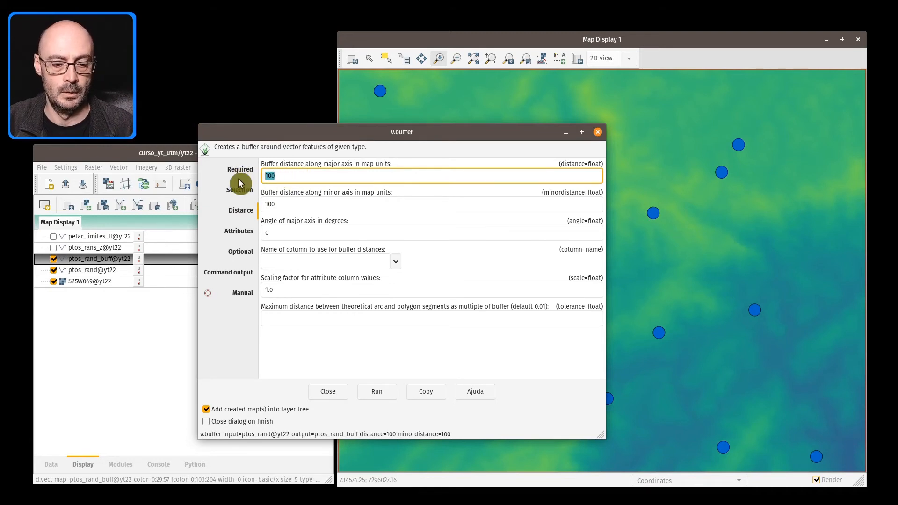
key("BackSpace")
key("BackSpace")
key("BackSpace")
type("300")
double_click(269, 204)
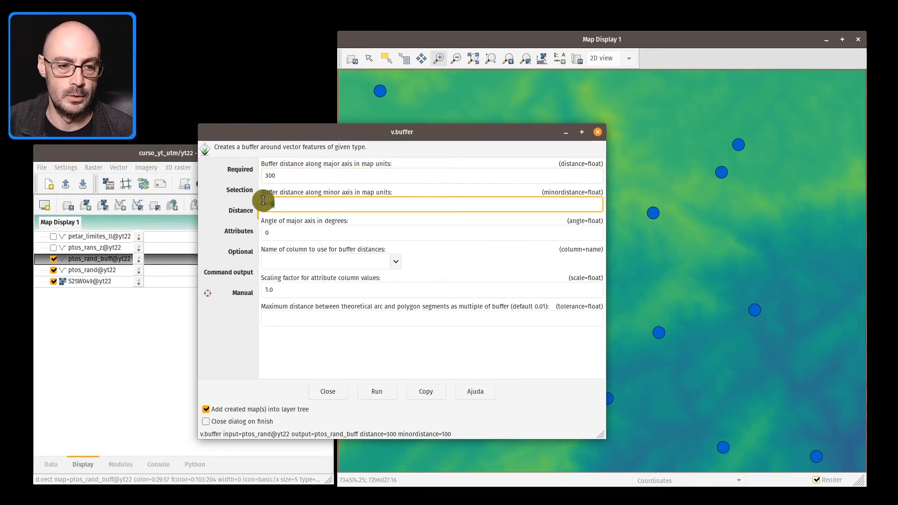
type("300")
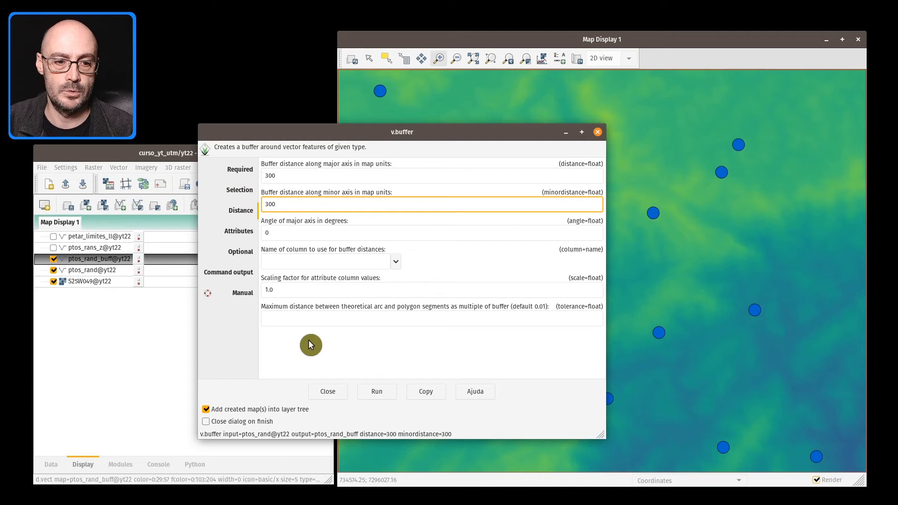
Step: Allow v.buffer to overwrite existing output files and rerun it to regenerate ptos_rand_buff
left_click(240, 252)
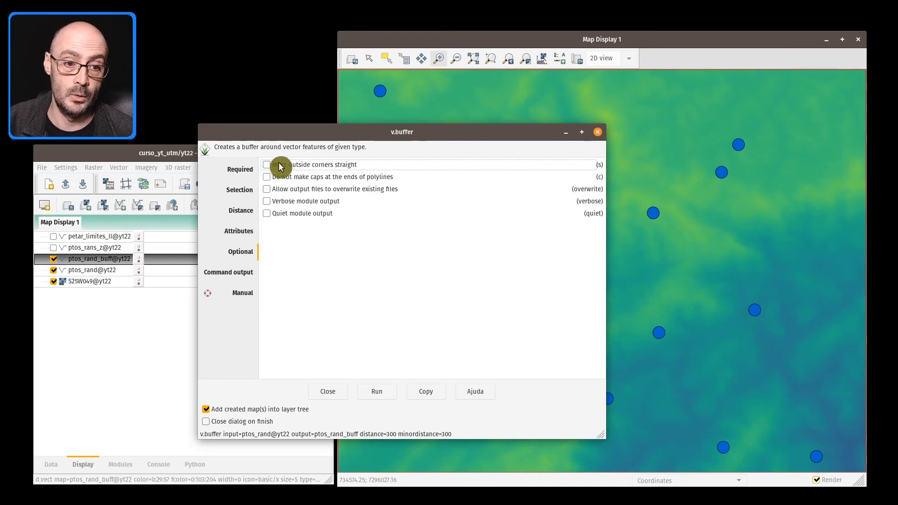
left_click(307, 190)
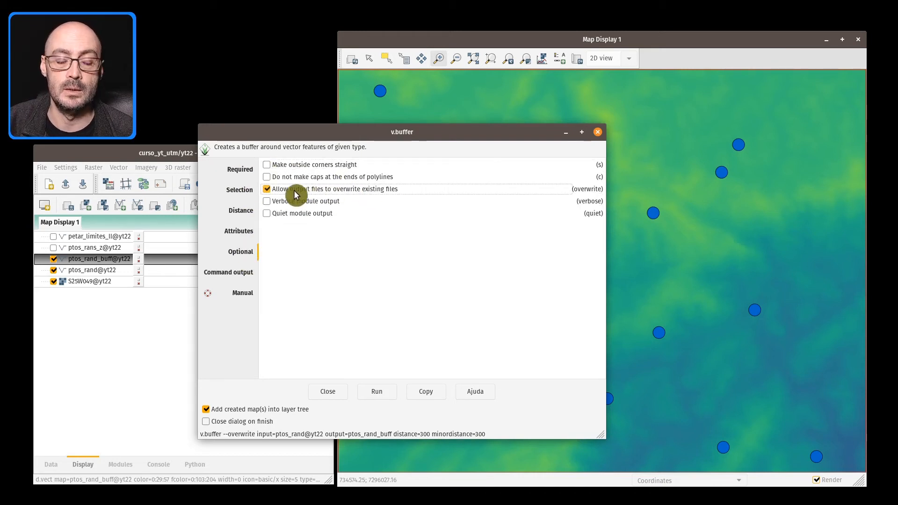
left_click(379, 388)
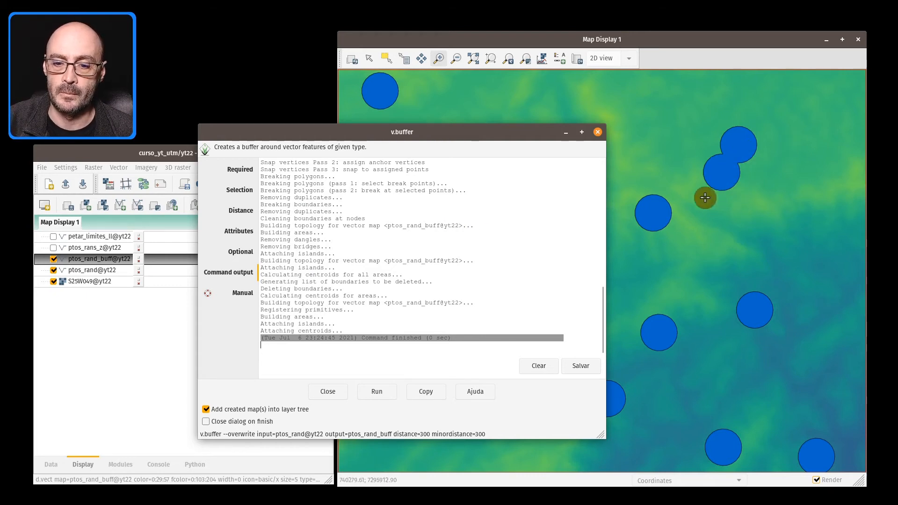
Step: Enable the transfer of categories and attributes in v.buffer and rerun it to keep overlapping buffers separate
left_click(247, 254)
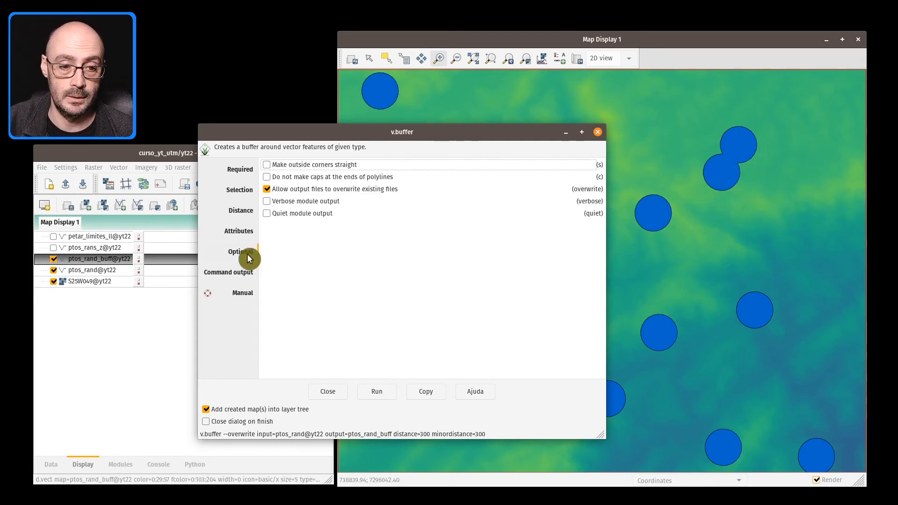
left_click(239, 229)
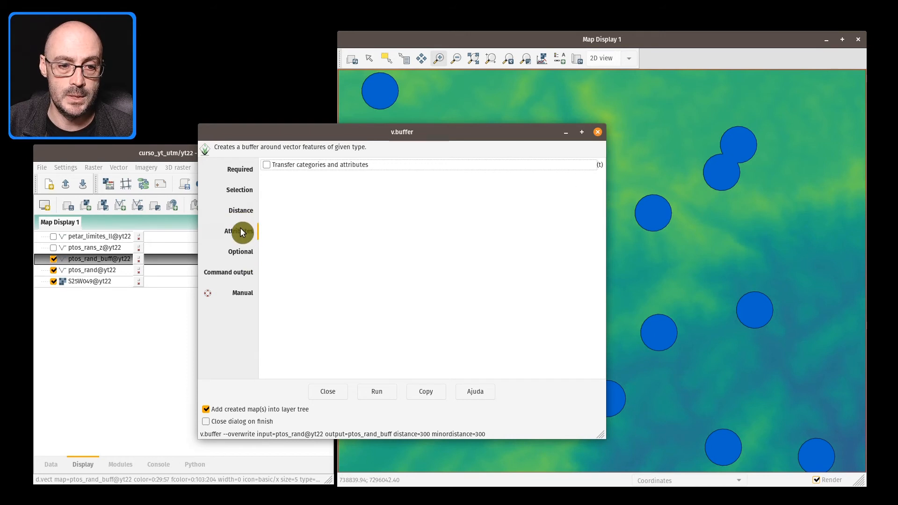
left_click(236, 178)
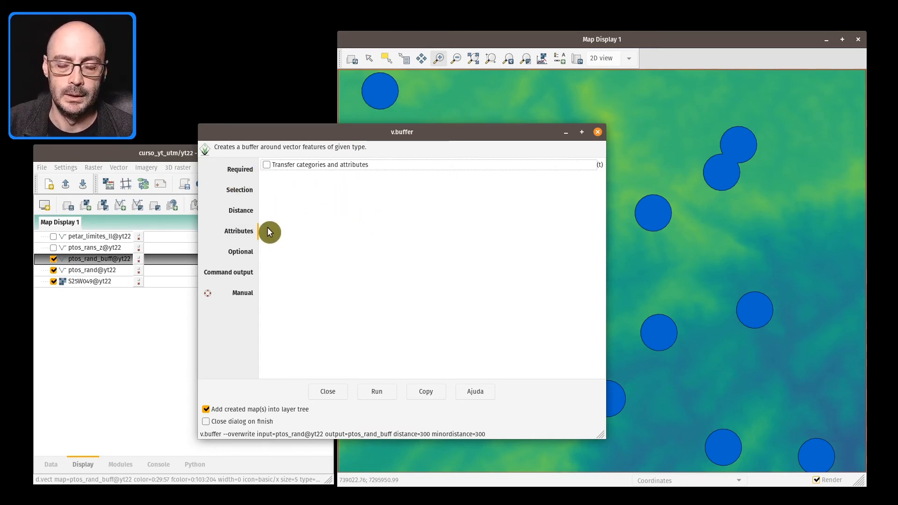
left_click(265, 165)
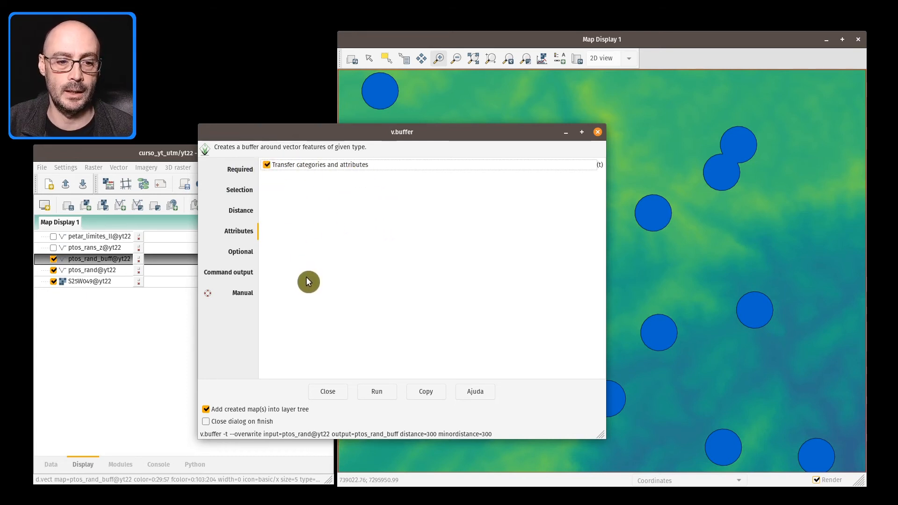
left_click(383, 394)
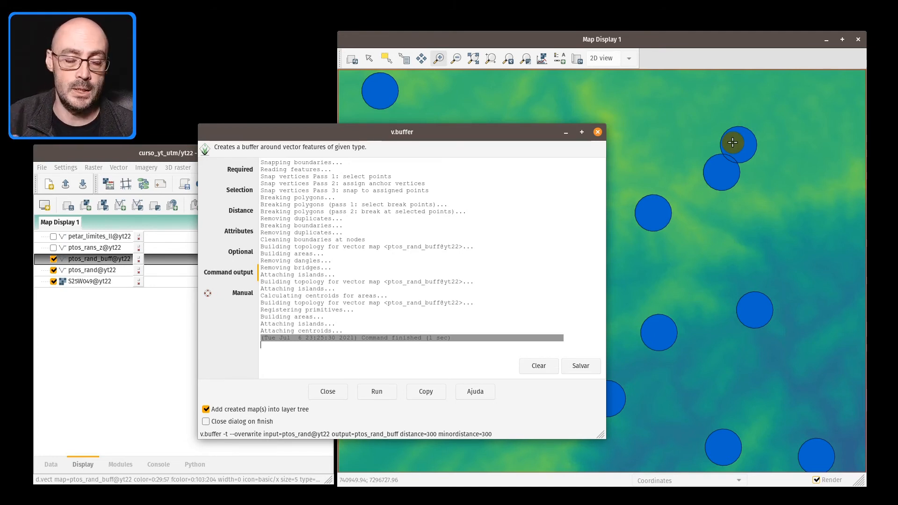
Step: Set the buffer distance to 500 along the major axis and 800 along the minor axis, and rerun v.buffer
left_click(239, 234)
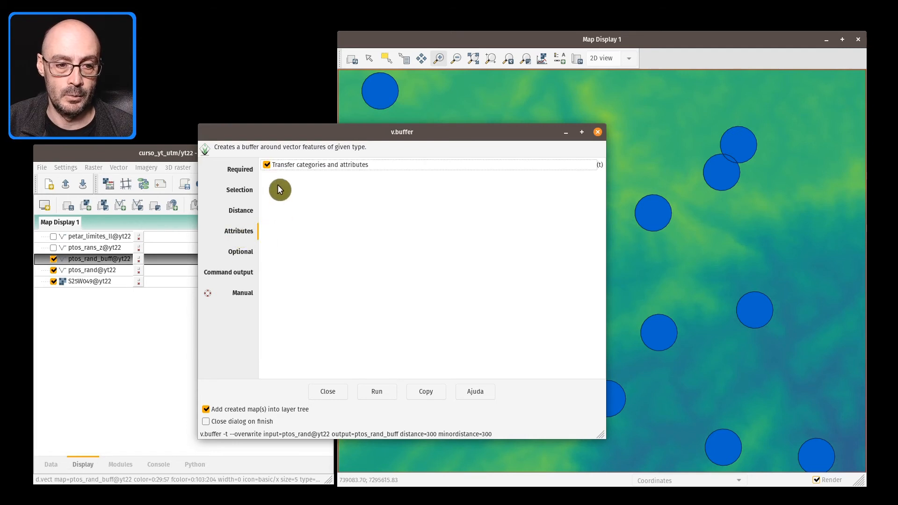
left_click(245, 216)
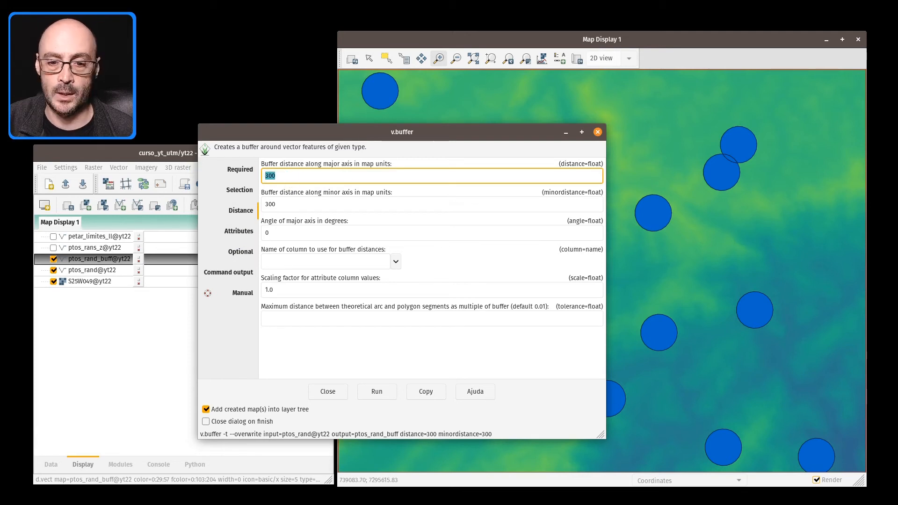
type("500")
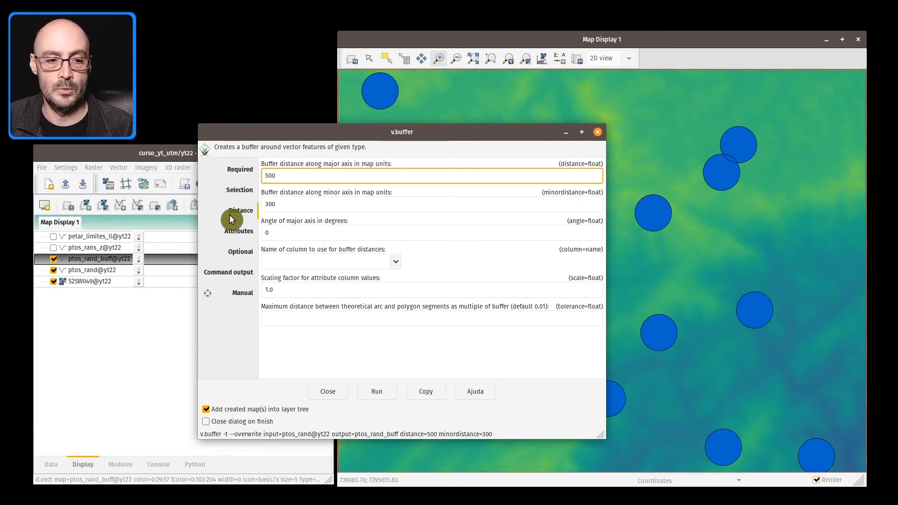
key("Tab")
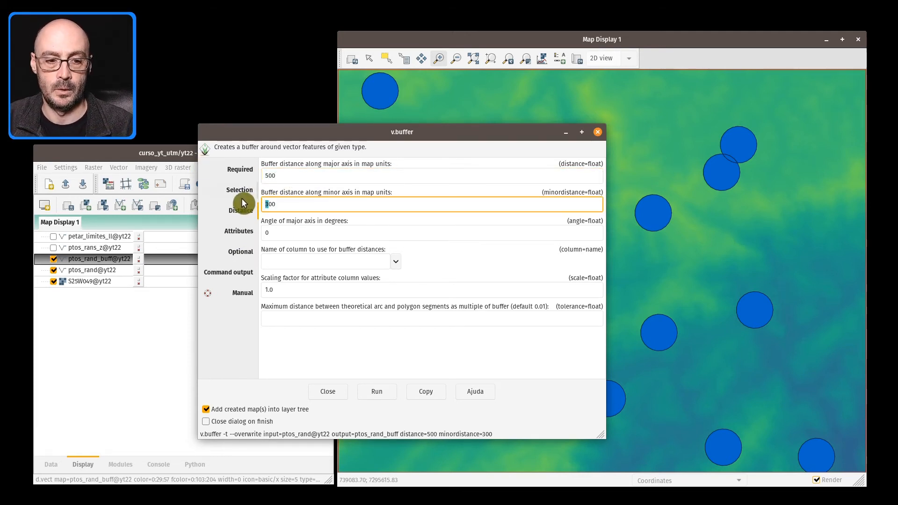
type("8")
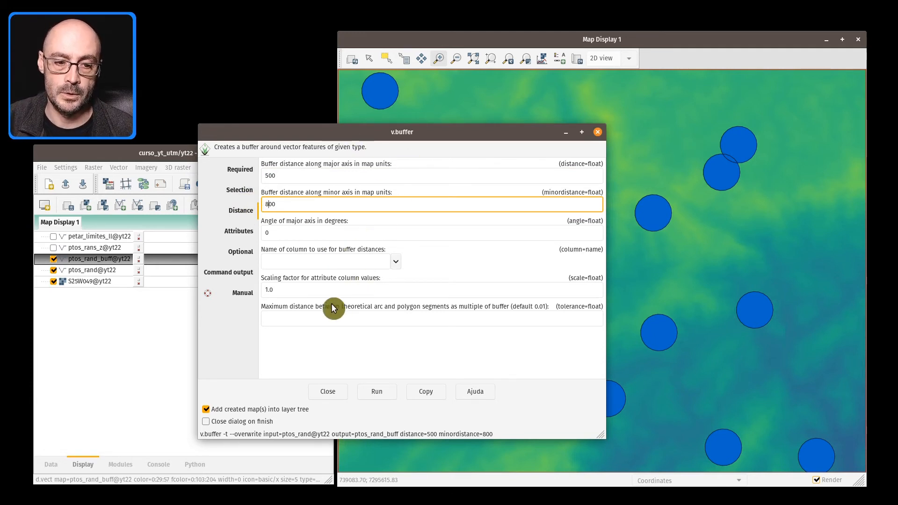
left_click(386, 395)
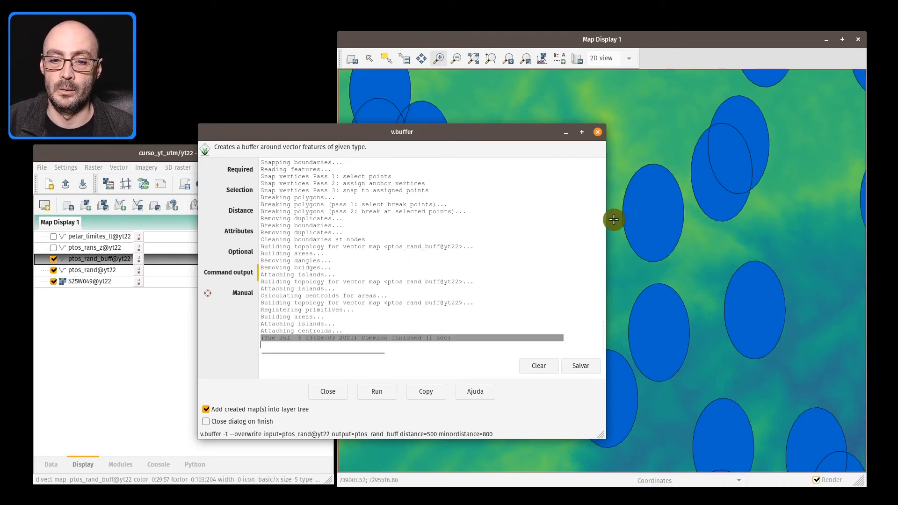
Step: Set the angle of the major axis to 34 degrees and rerun v.buffer to rotate the elliptical buffers
left_click(328, 384)
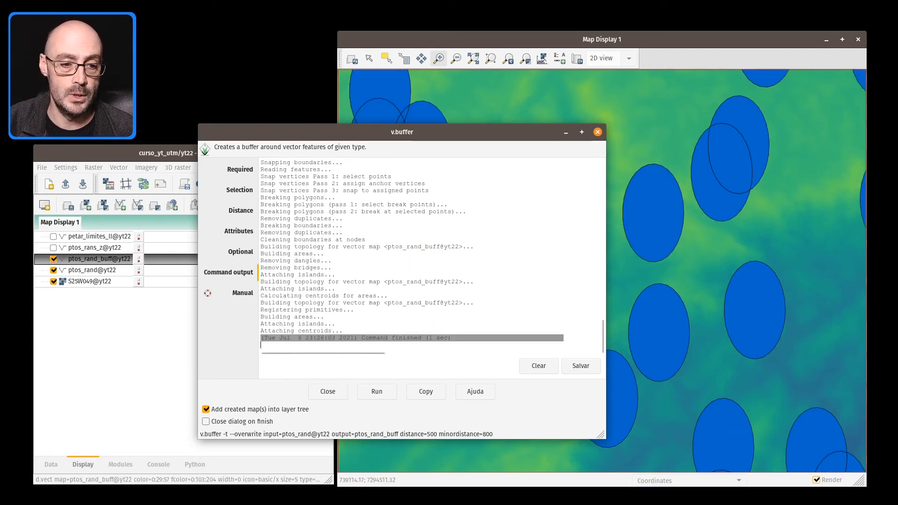
left_click(230, 212)
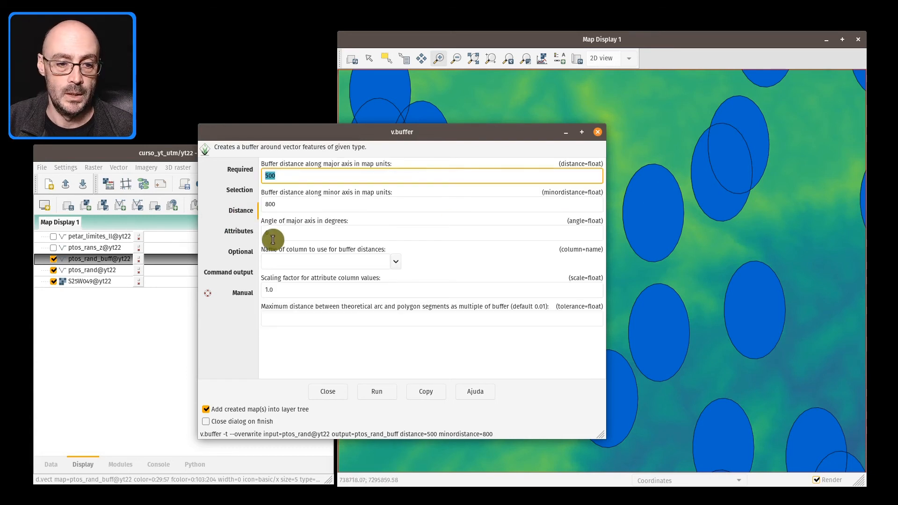
left_click_drag(276, 234, 220, 231)
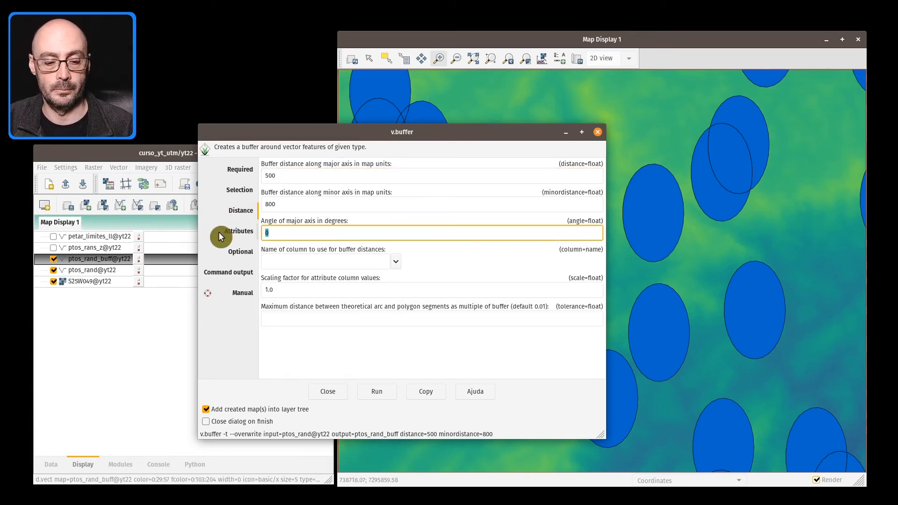
type("34")
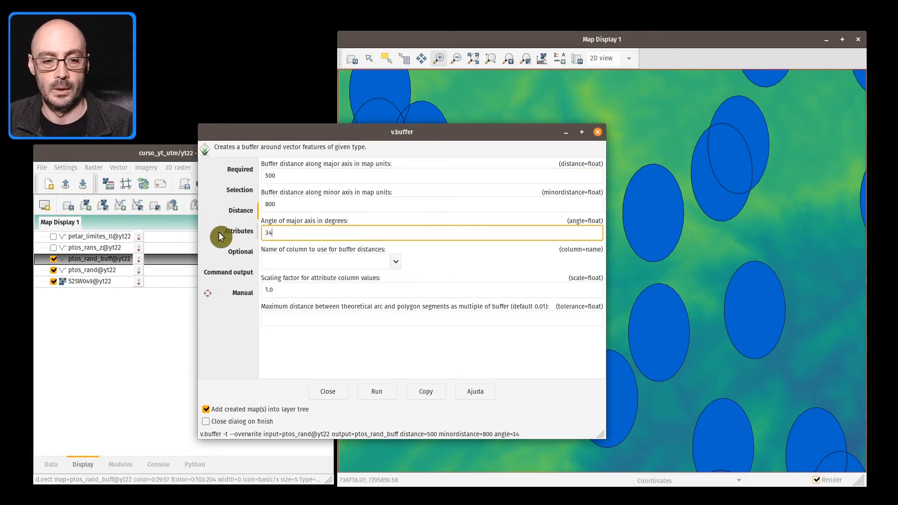
left_click(384, 393)
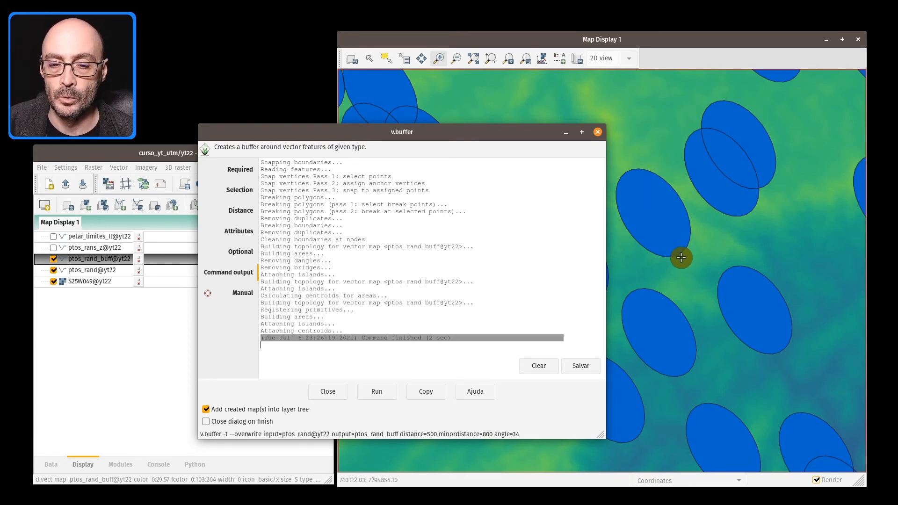
Step: Close v.buffer and hide the ptos_rand_buff layer in the map display
left_click(601, 134)
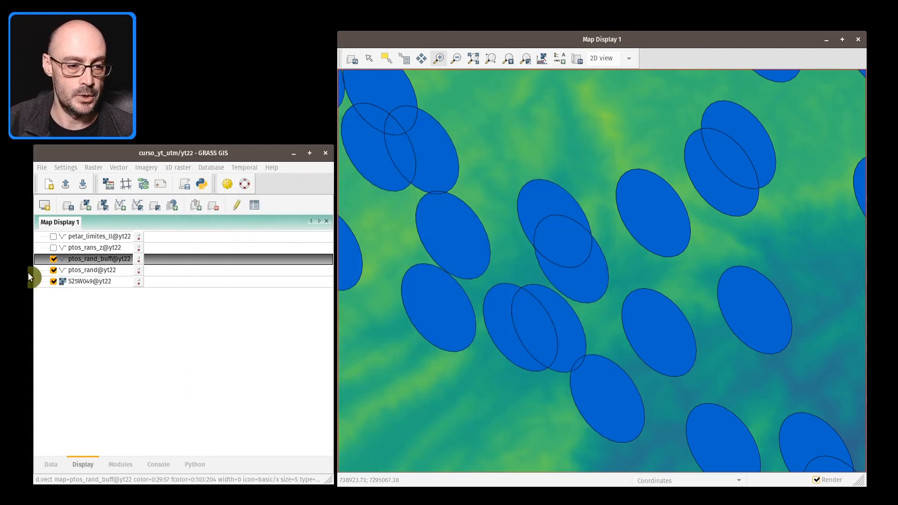
left_click(53, 260)
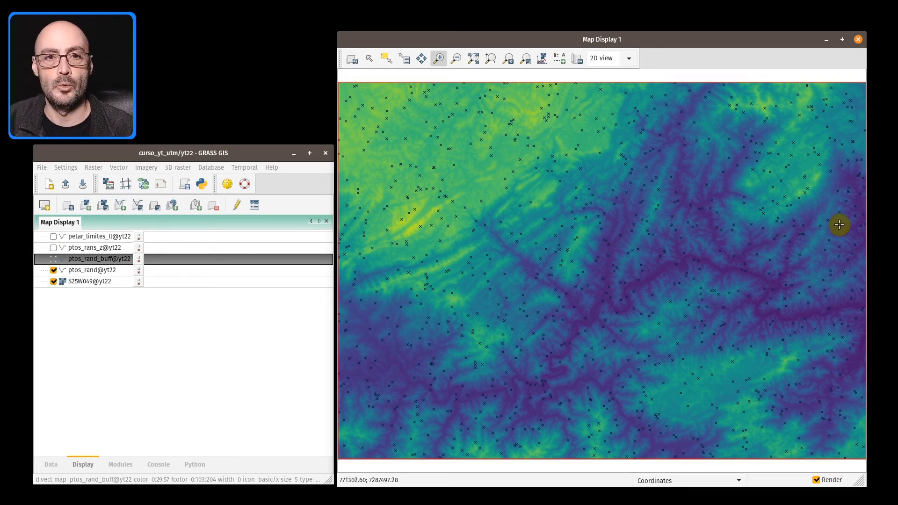
left_click(198, 361)
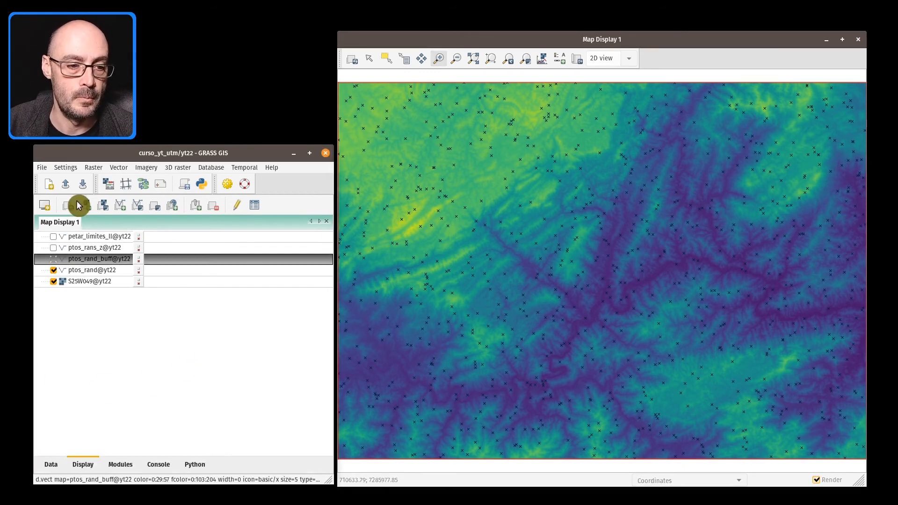
Step: Start the ASCII vector export v.out.ascii and choose ptos_rans_z@yt22 as its input vector map
left_click(48, 168)
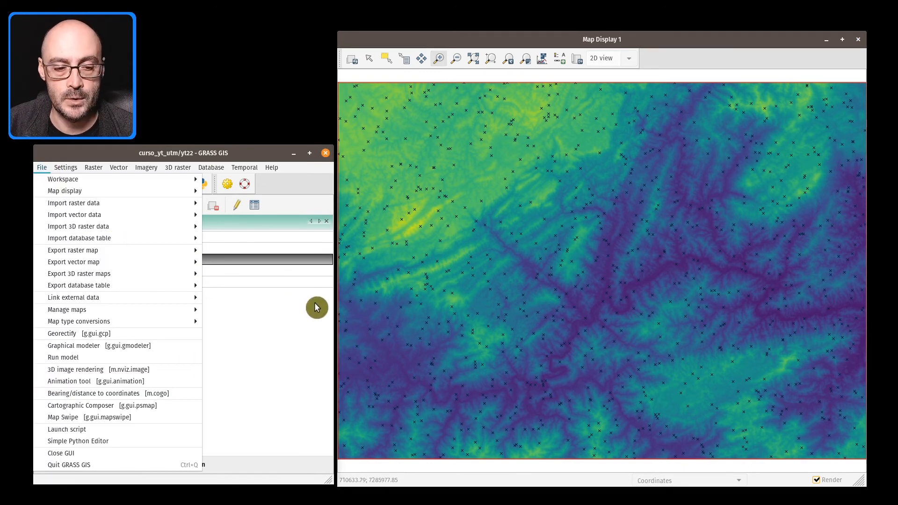
left_click(314, 304)
left_click(44, 167)
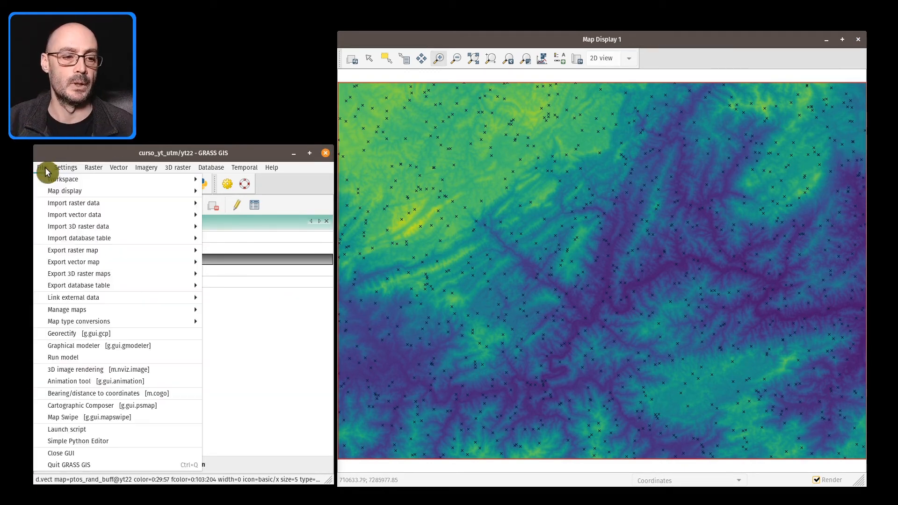
mouse_move(99, 252)
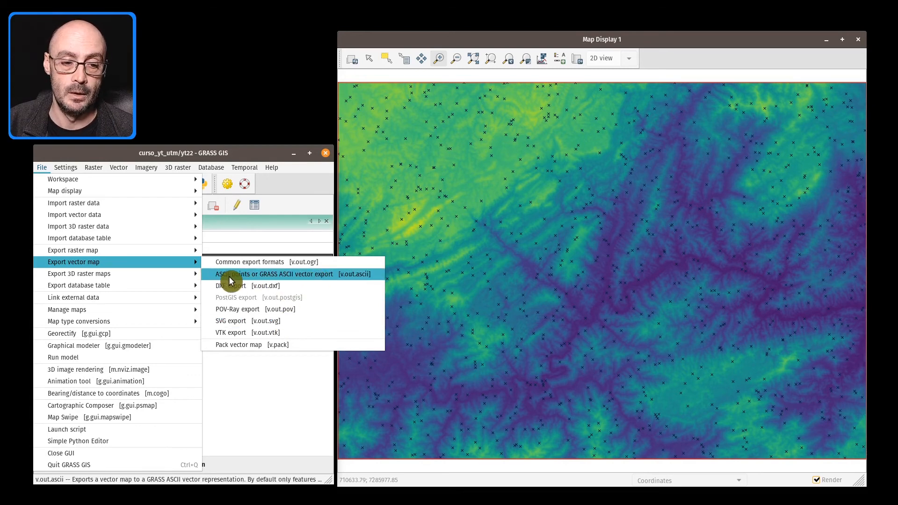
left_click(315, 280)
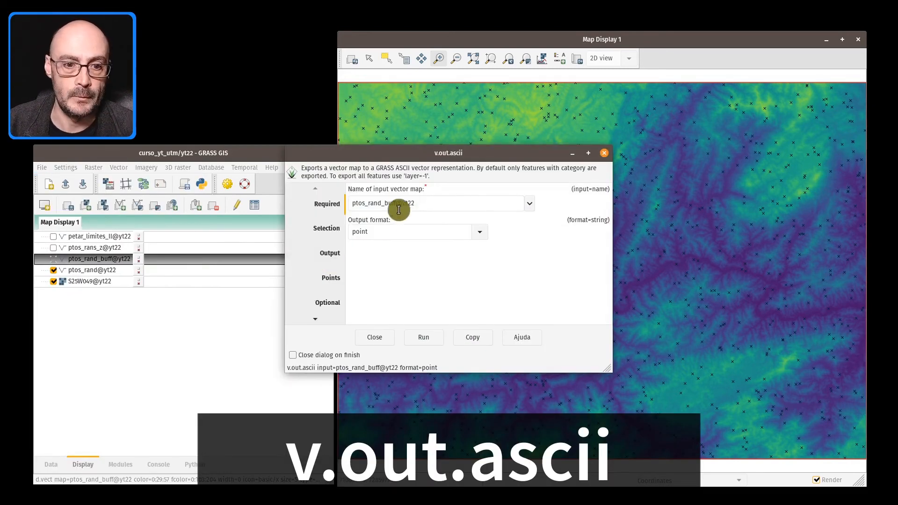
left_click_drag(398, 138, 472, 75)
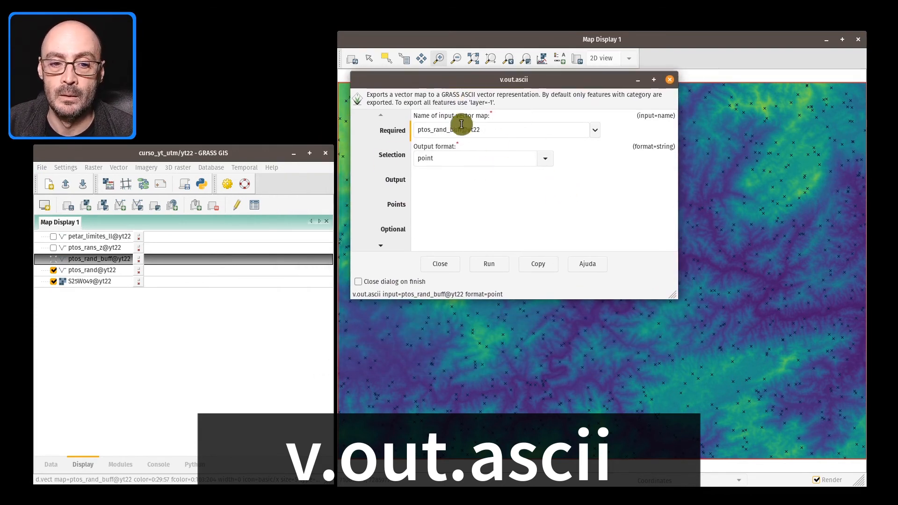
left_click(517, 128)
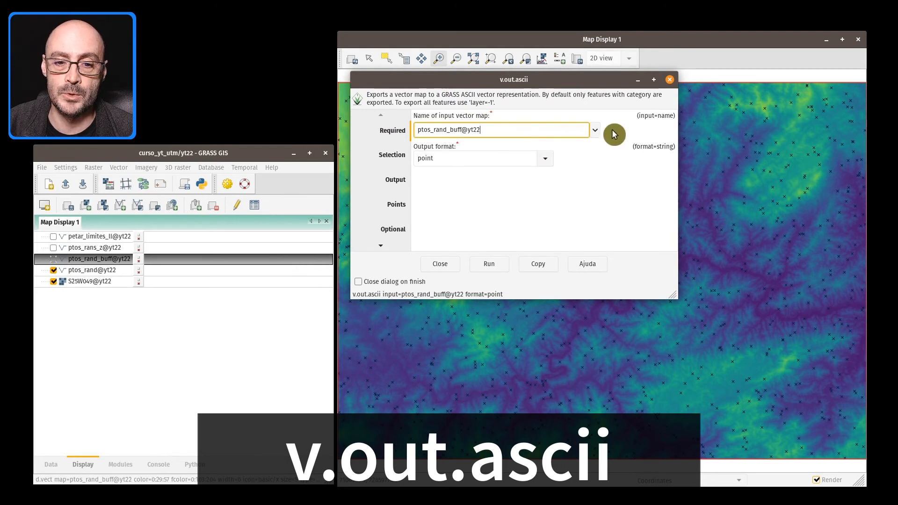
left_click(596, 132)
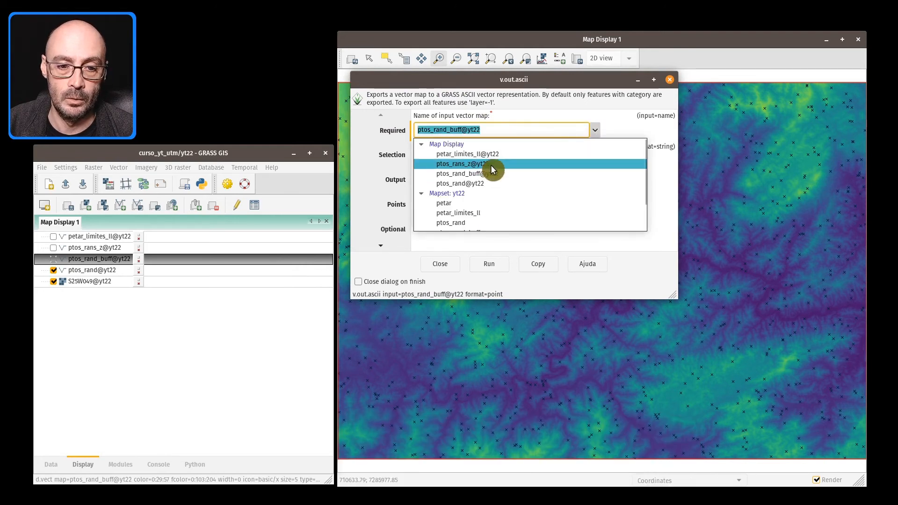
left_click(485, 164)
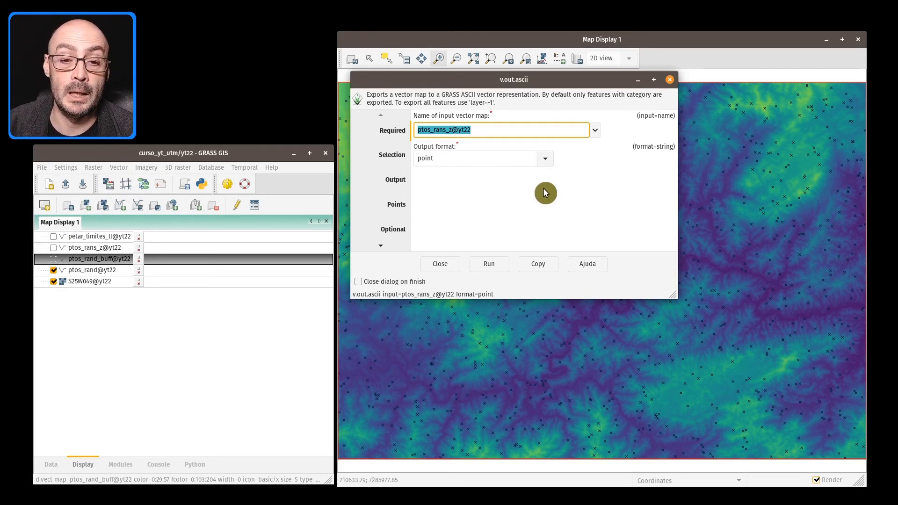
Step: Check the available v.out.ascii output formats and read their descriptions in the module's manual
left_click(546, 159)
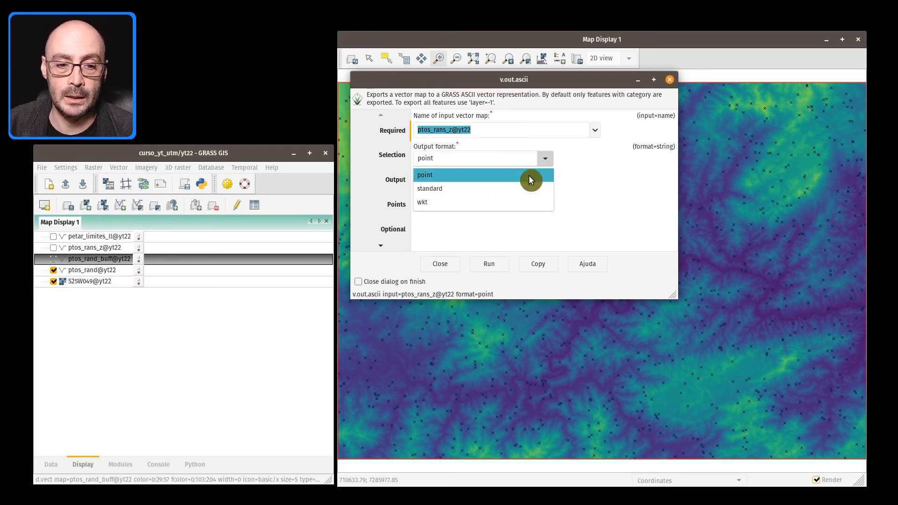
left_click(638, 206)
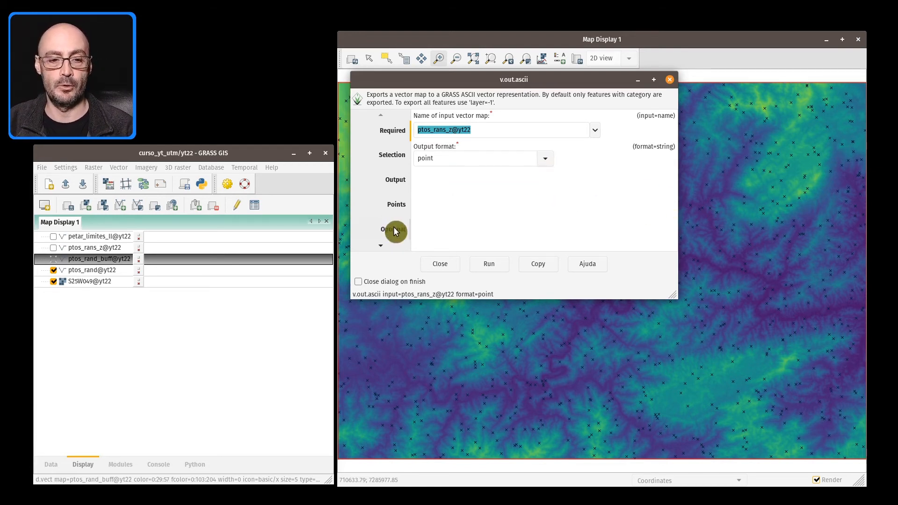
left_click_drag(676, 295, 711, 377)
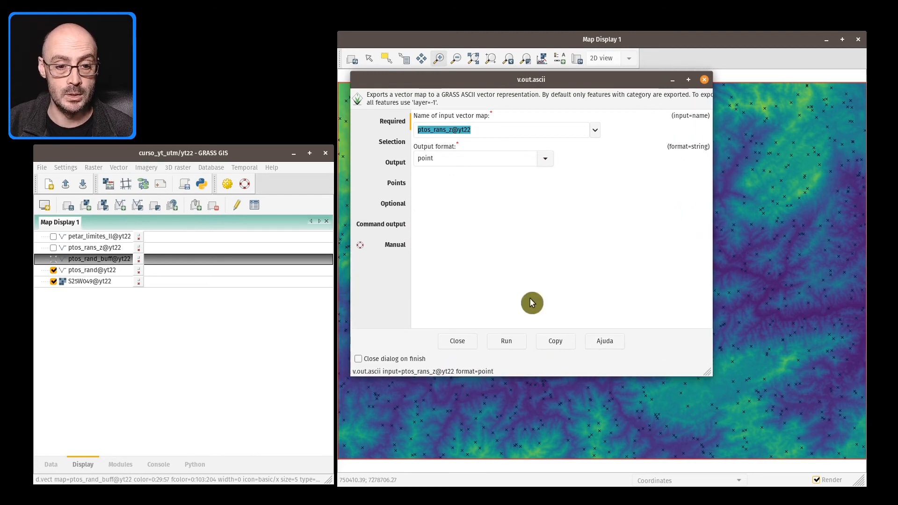
left_click(407, 244)
scroll(575, 192, "down", 15)
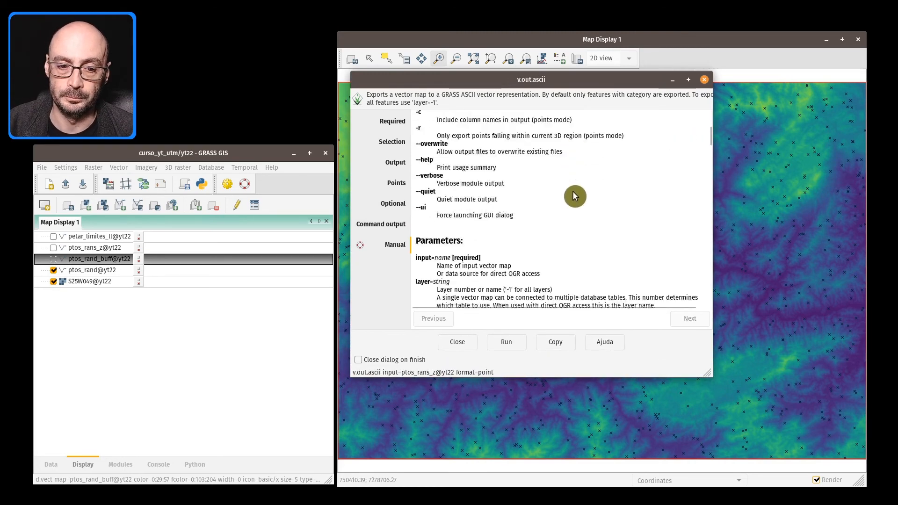
scroll(576, 193, "down", 10)
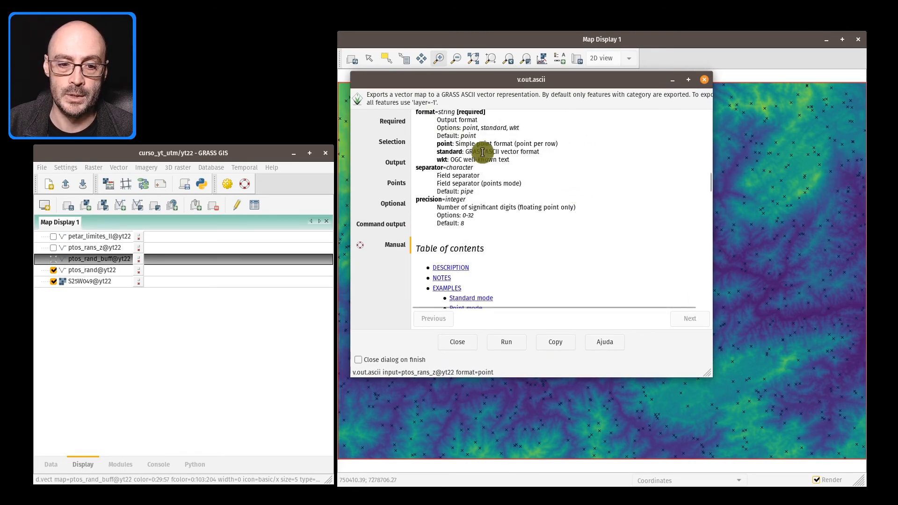
Step: Read the manual's examples of standard, point and WKT mode output
left_click(446, 176)
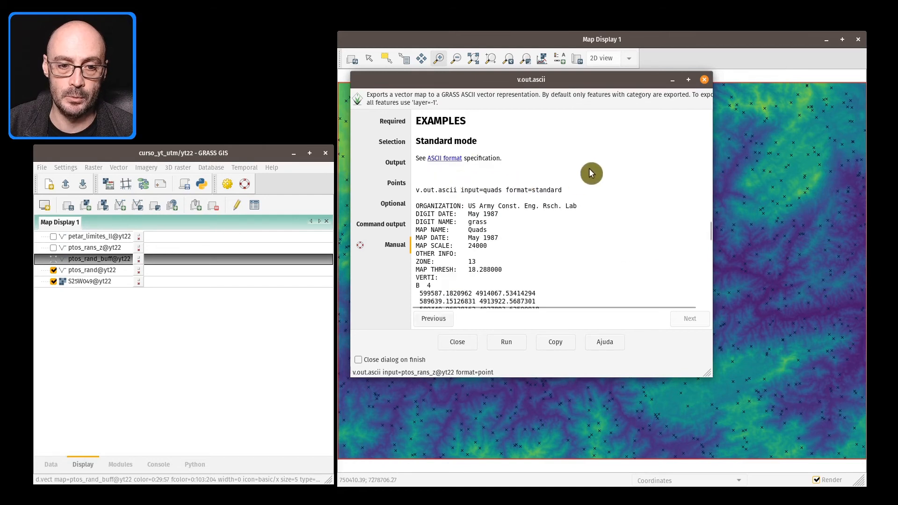
scroll(588, 168, "down", 3)
scroll(608, 152, "down", 1)
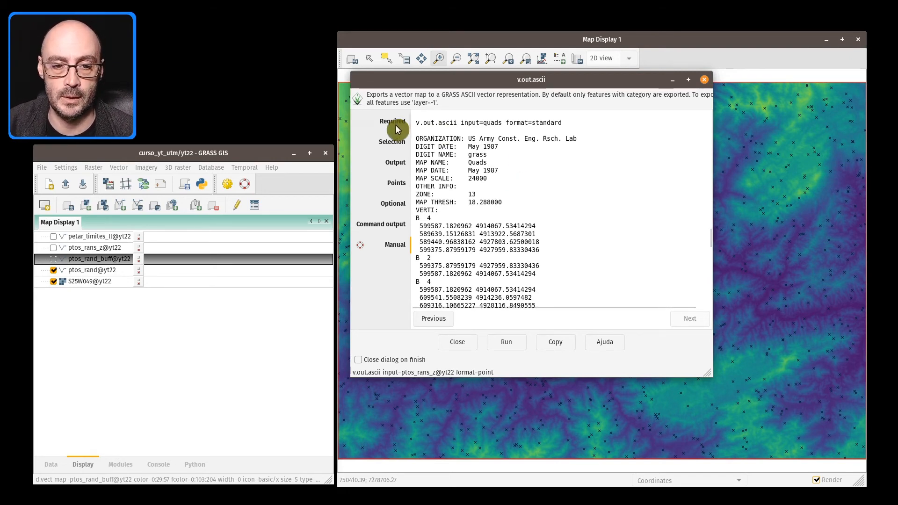
scroll(533, 195, "down", 1)
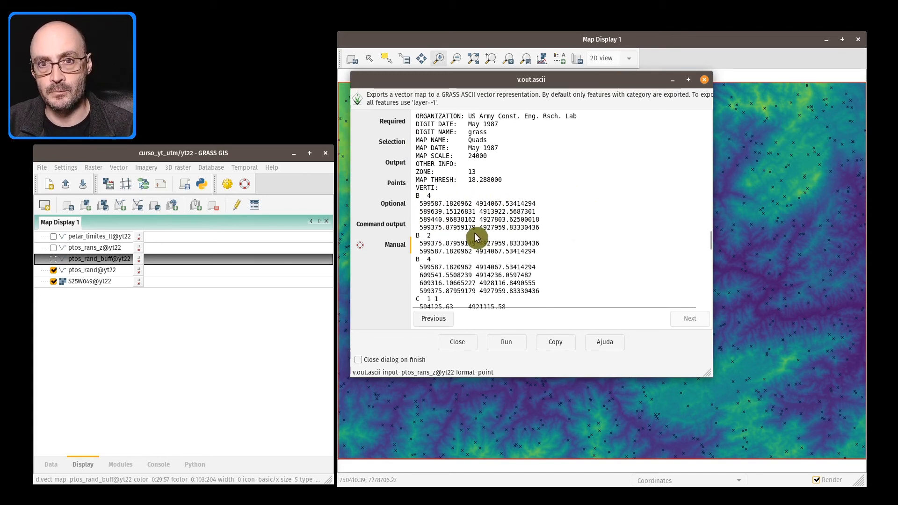
scroll(501, 205, "down", 3)
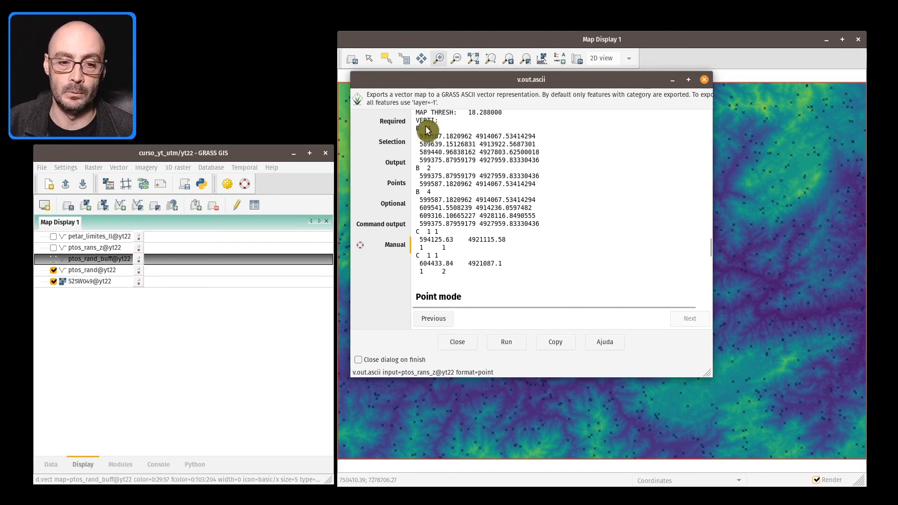
scroll(493, 185, "down", 3)
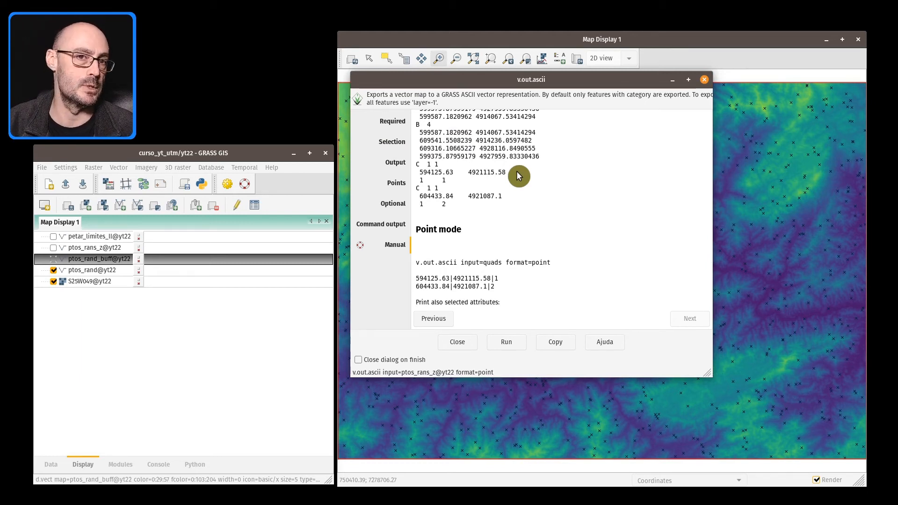
scroll(516, 172, "down", 1)
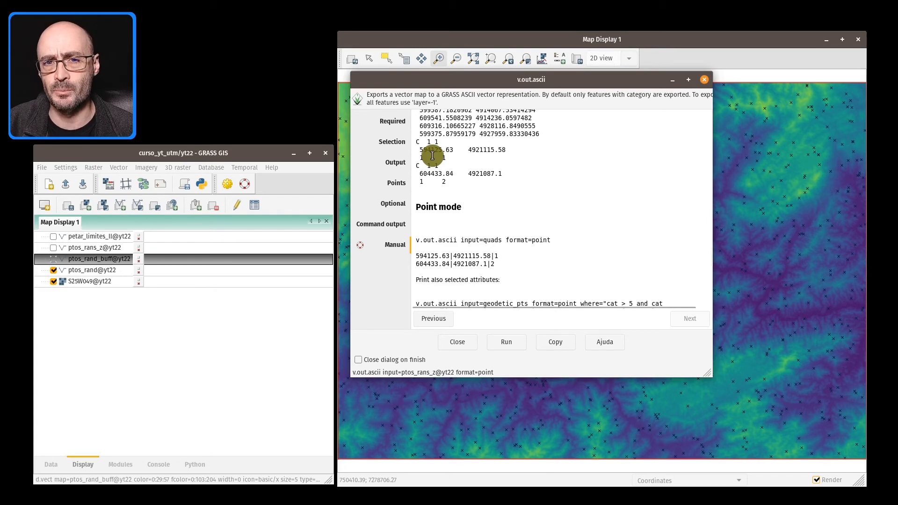
scroll(534, 154, "down", 3)
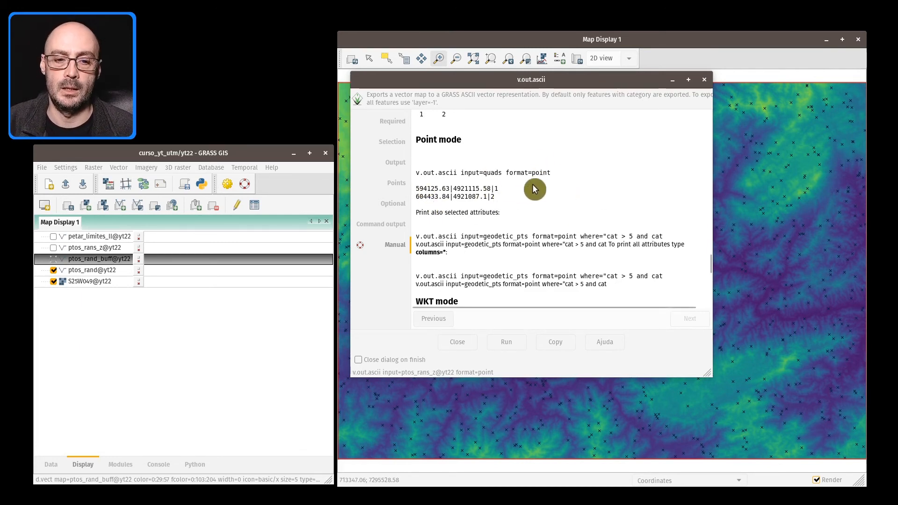
scroll(532, 184, "down", 2)
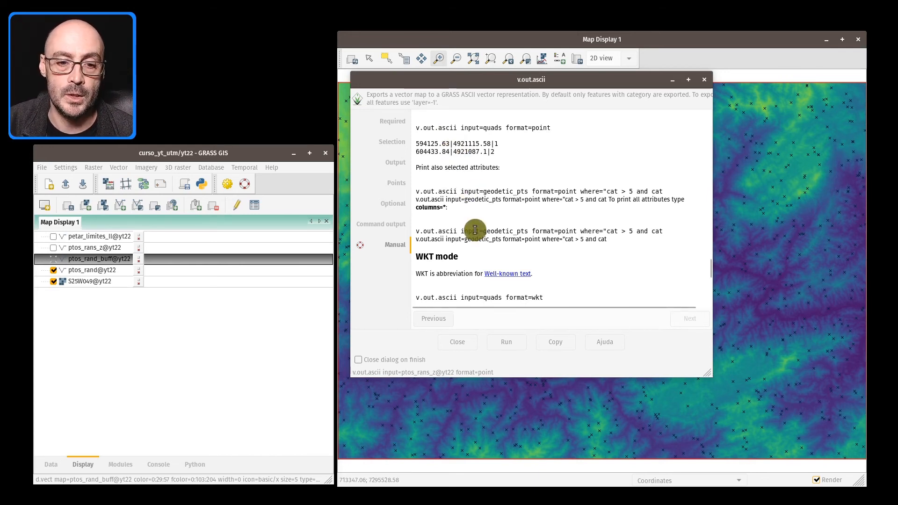
scroll(527, 176, "down", 5)
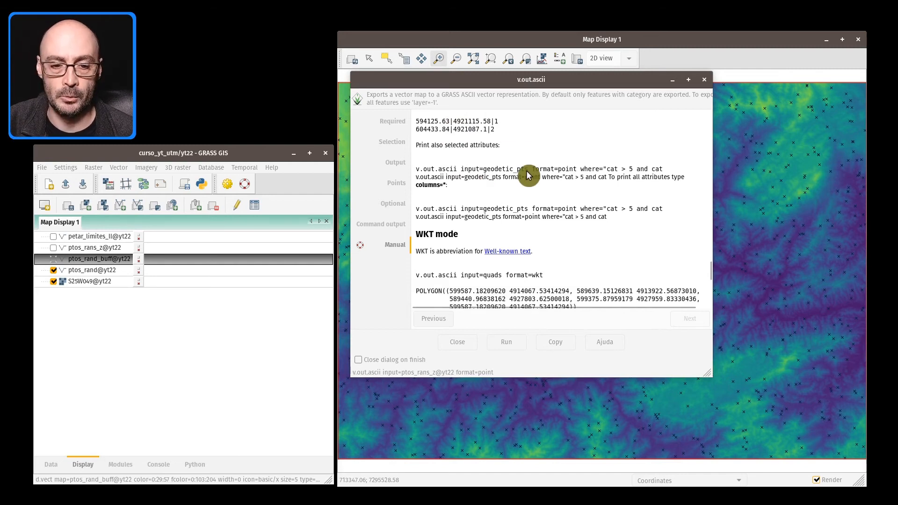
scroll(578, 173, "up", 2)
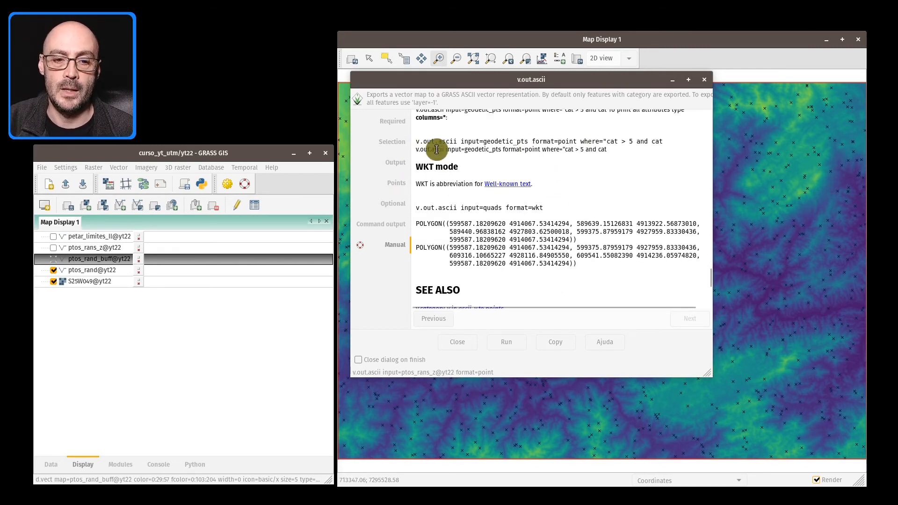
scroll(427, 148, "down", 2)
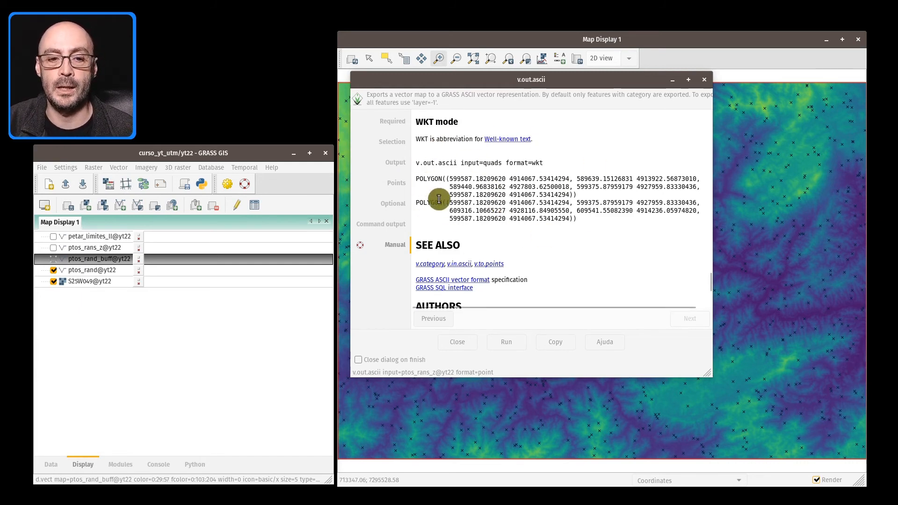
scroll(513, 203, "down", 3)
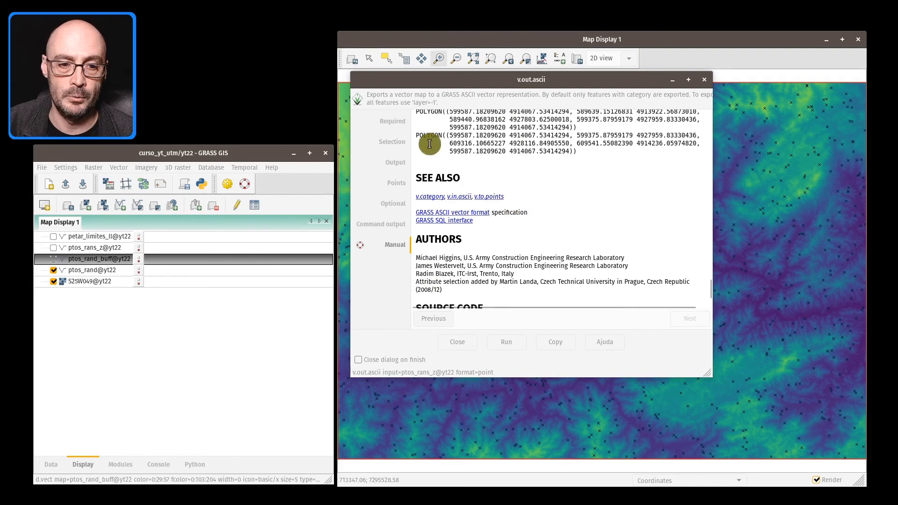
Step: Set the output ASCII file to export_points in the USP/didatico/cursos_palestras/GRASS_yt/dados_yt folder
left_click(395, 124)
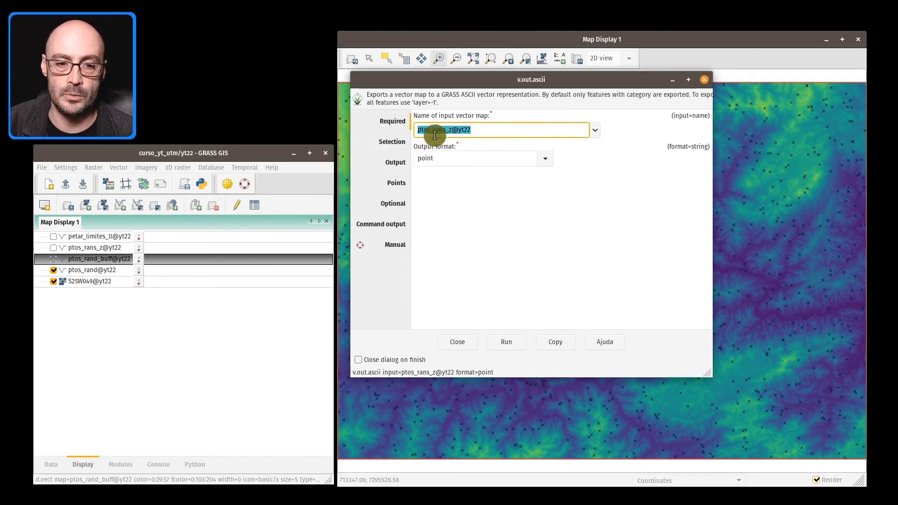
left_click(457, 154)
left_click(393, 143)
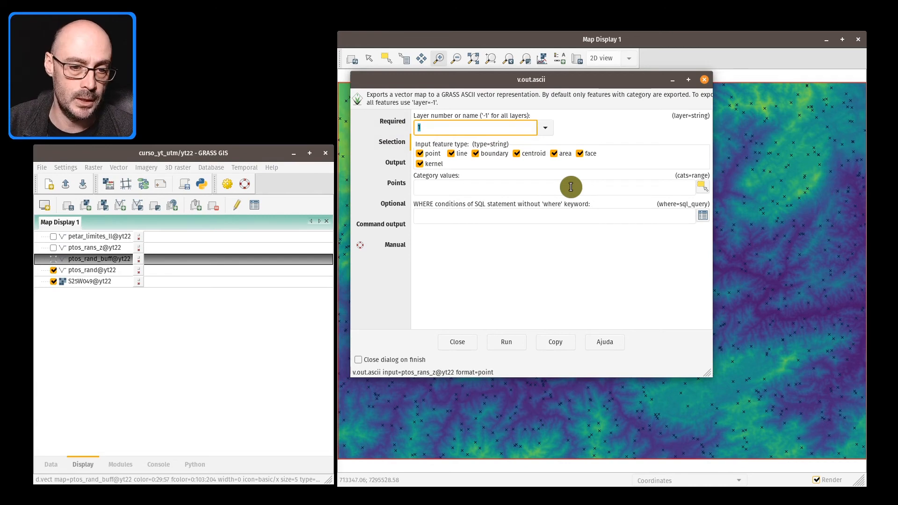
left_click(393, 161)
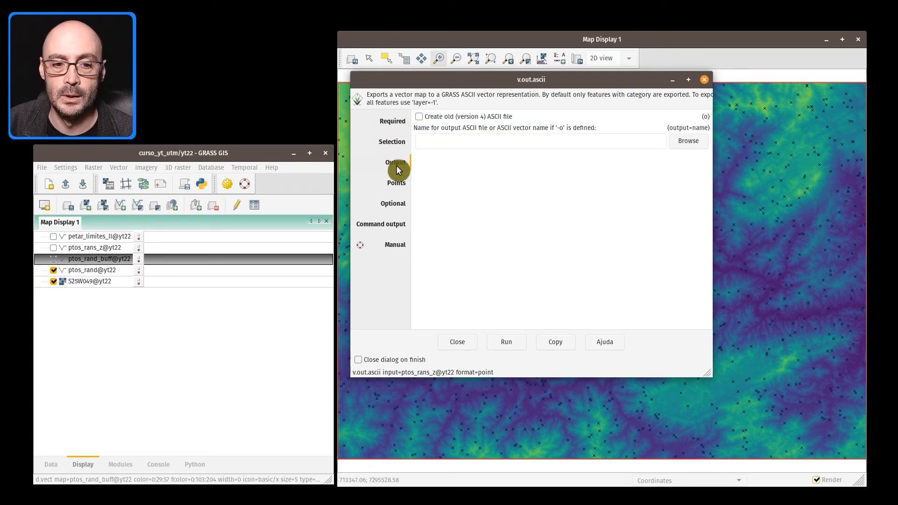
left_click(675, 139)
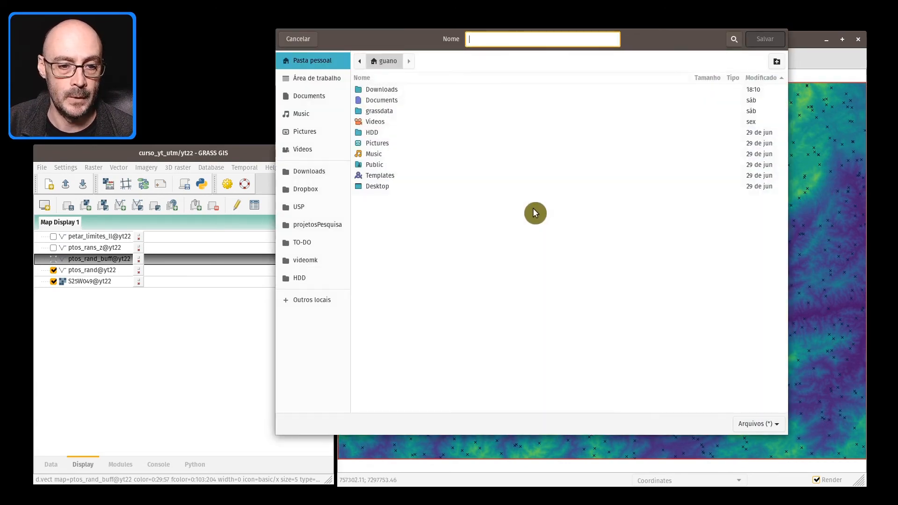
left_click(321, 208)
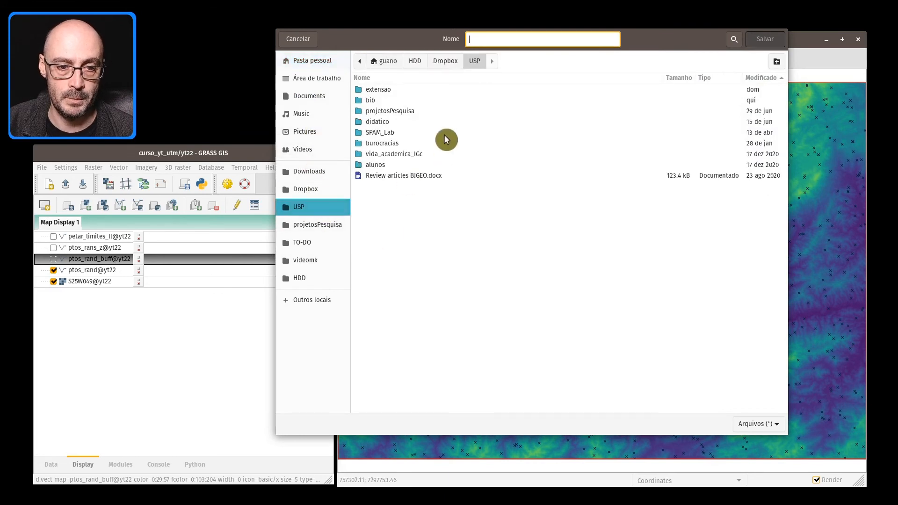
double_click(391, 122)
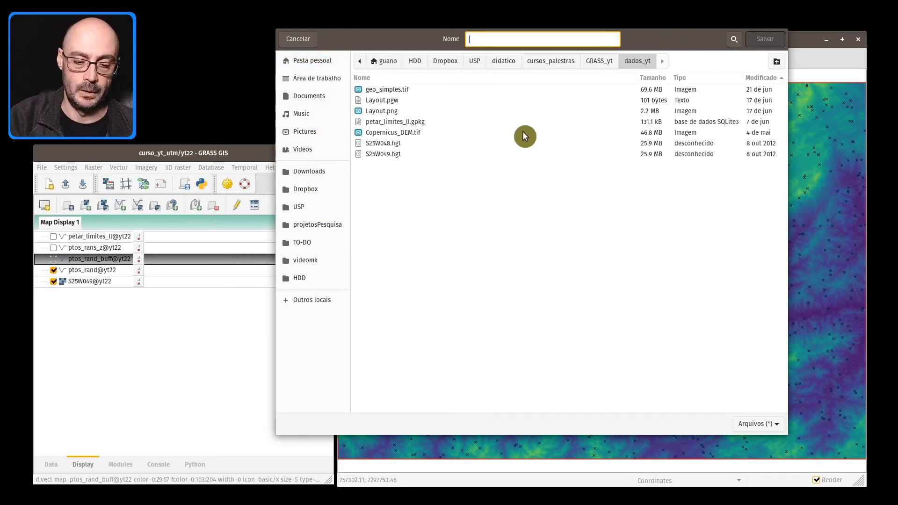
type("export_")
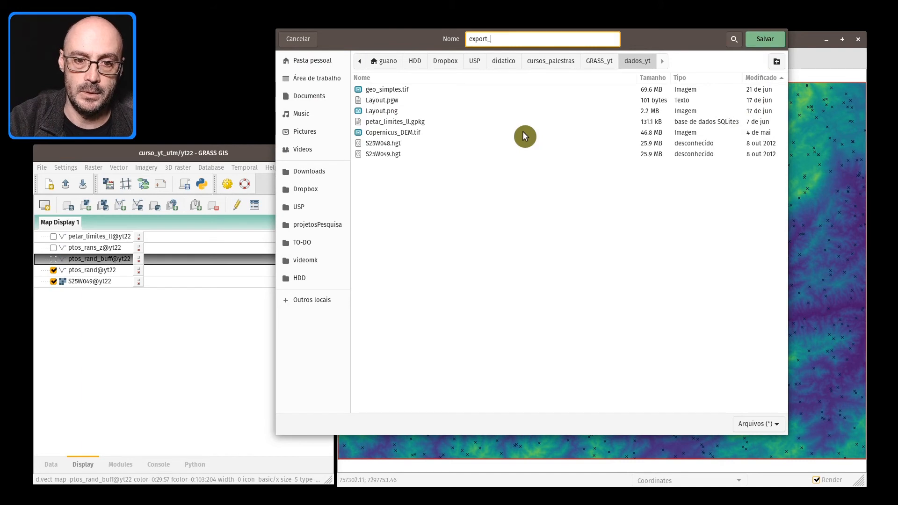
type("points")
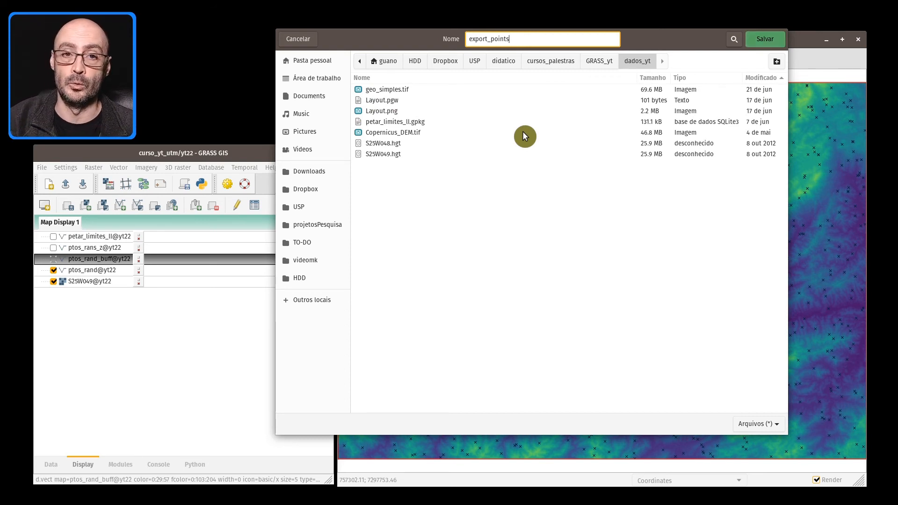
key("Return")
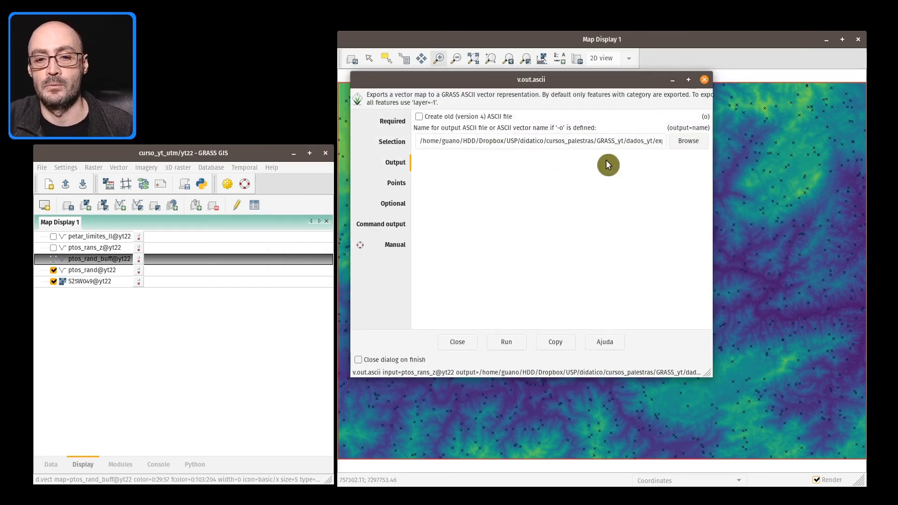
Step: Check the end of the output path and run v.out.ascii to export the points
left_click_drag(637, 140, 687, 141)
left_click(661, 139)
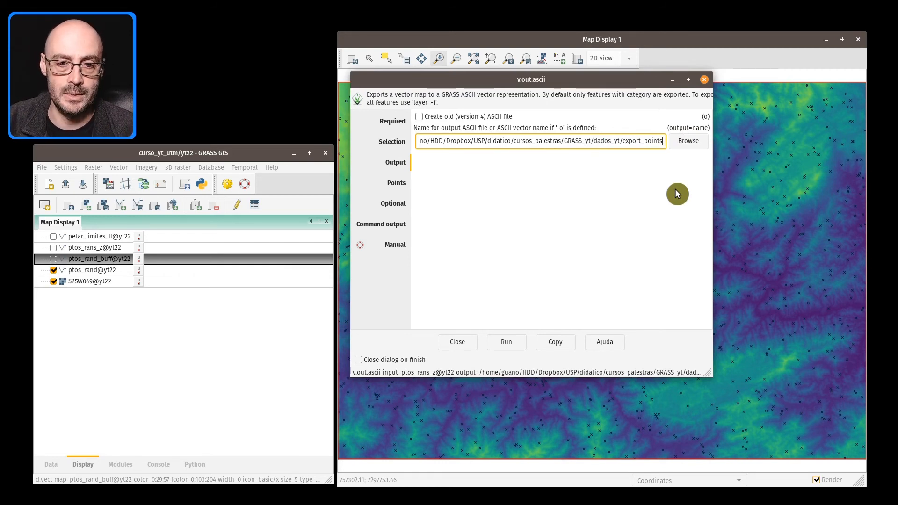
left_click(508, 340)
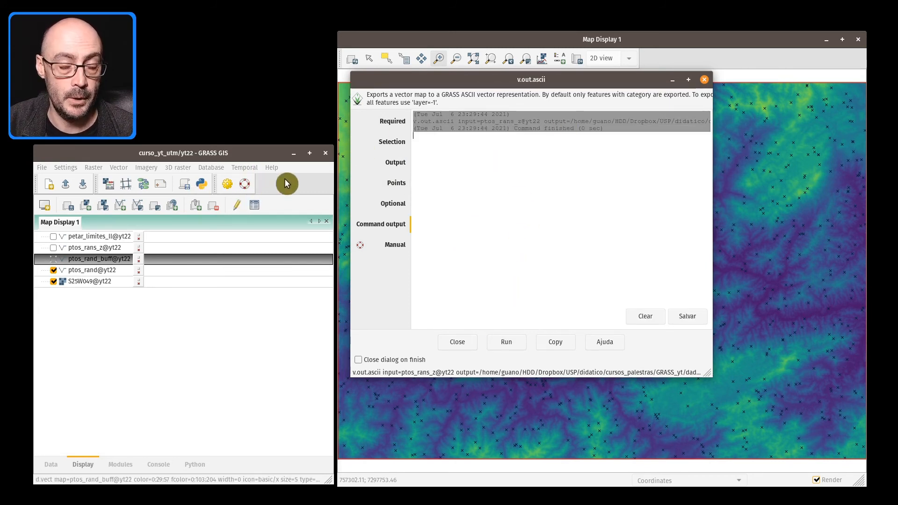
Step: Switch to Sublime Text and examine the coordinates, elevation and category in the first line of export_points
key("alt+Tab")
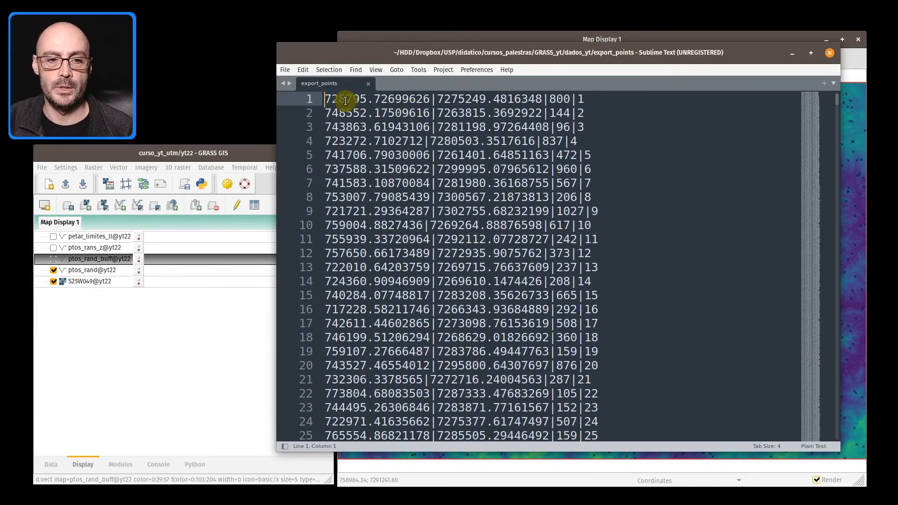
left_click_drag(326, 99, 521, 98)
double_click(555, 97)
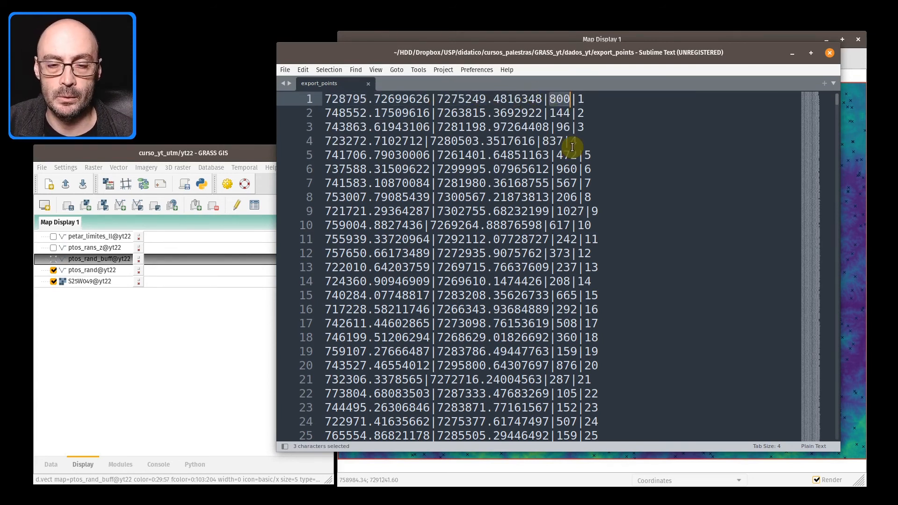
double_click(580, 98)
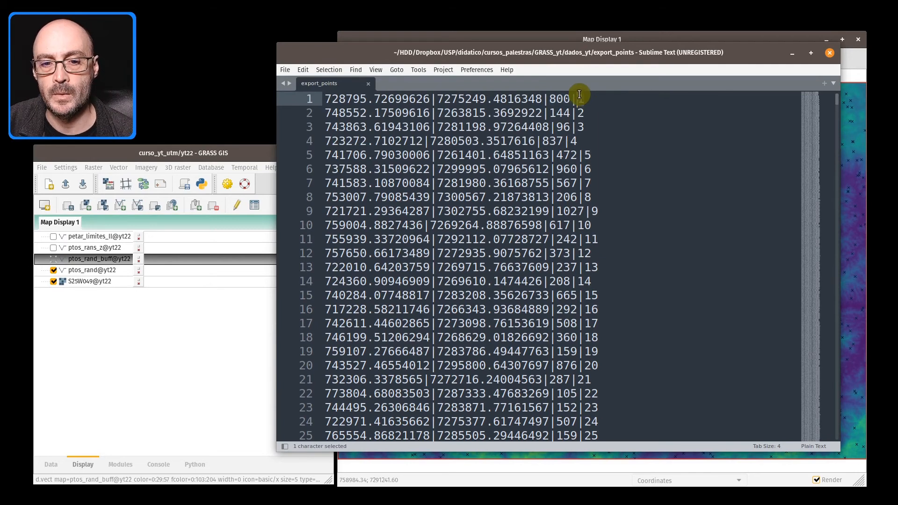
Step: Return to the v.out.ascii dialog and review its feature selection, output file and attribute column options
left_click_drag(529, 52, 530, 28)
left_click(518, 82)
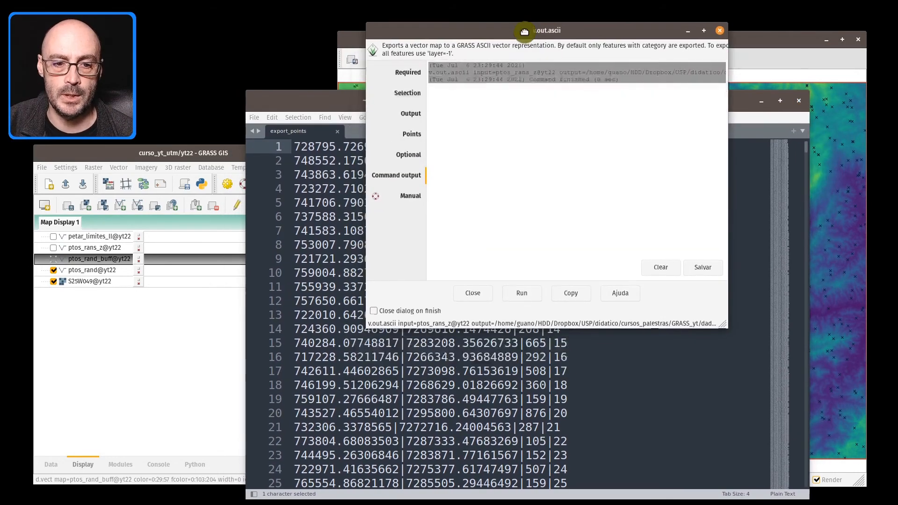
left_click(406, 94)
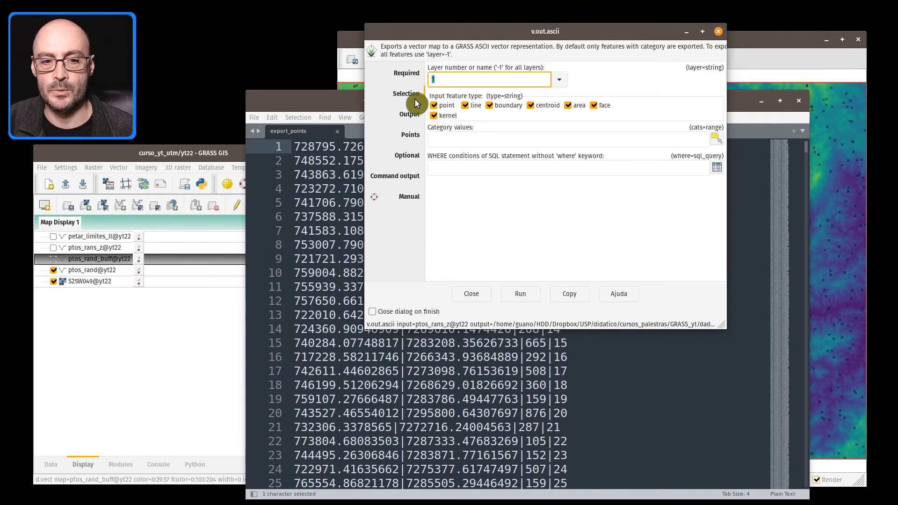
left_click(451, 139)
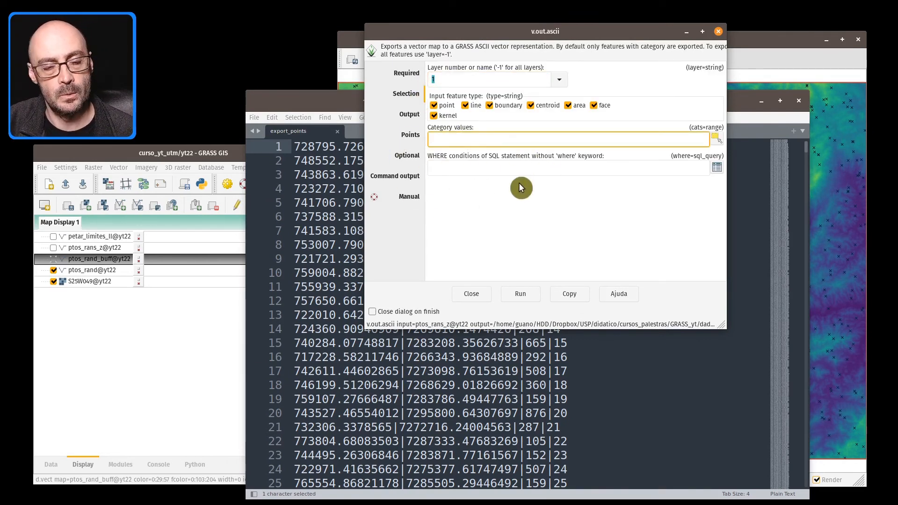
left_click(410, 115)
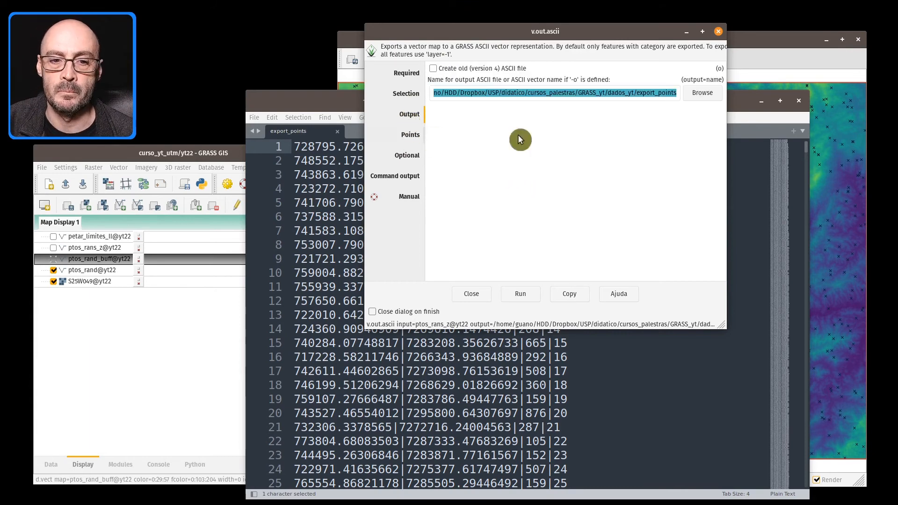
left_click(410, 135)
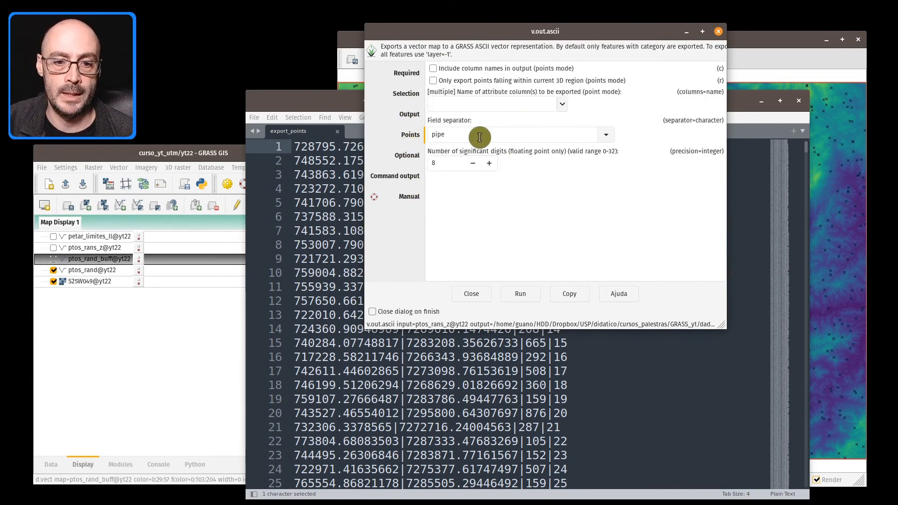
left_click(563, 103)
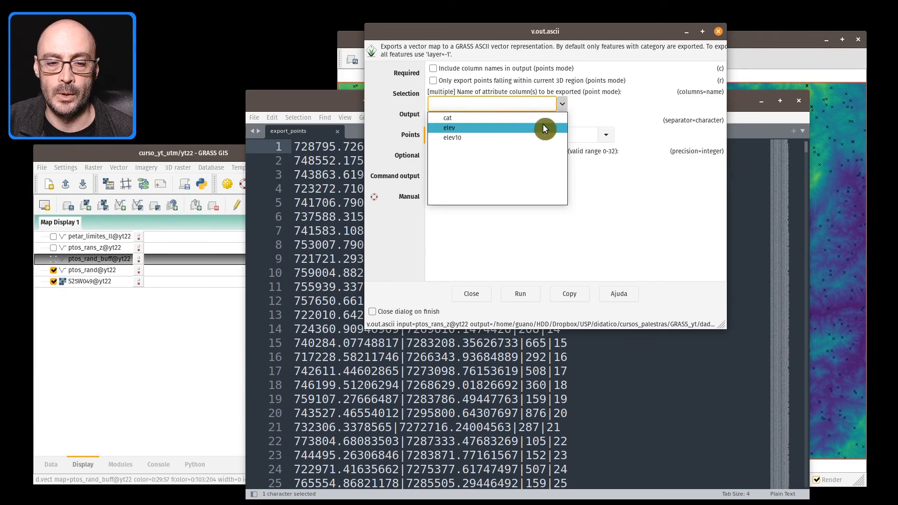
left_click(595, 108)
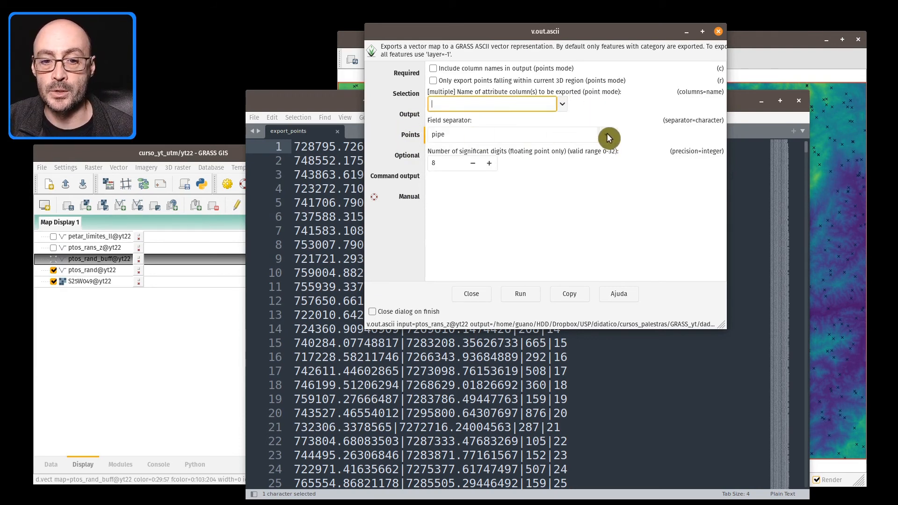
Step: Set the export's field separator to comma and the number of significant digits to 2
left_click(607, 134)
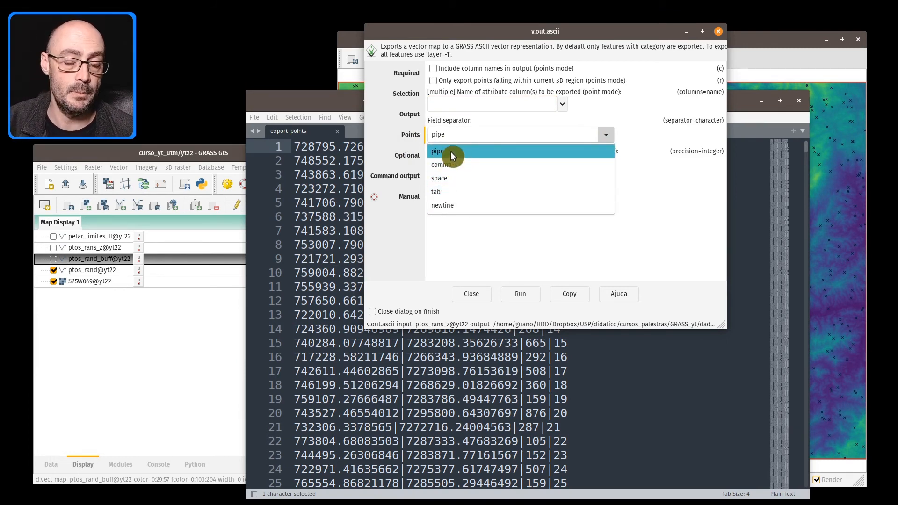
left_click(462, 162)
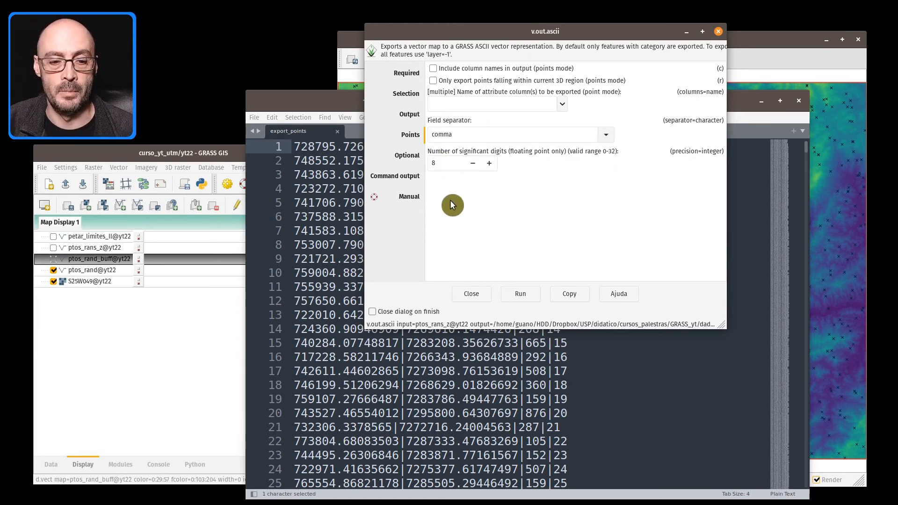
left_click(447, 163)
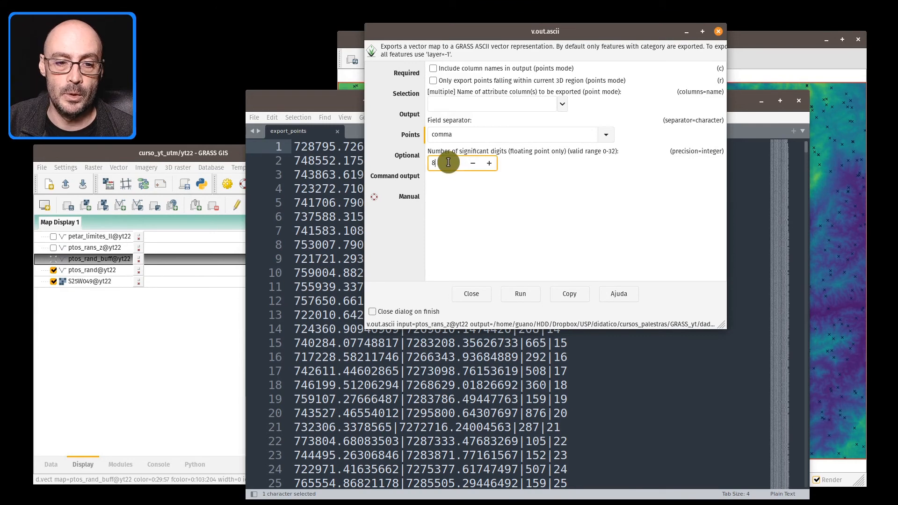
left_click_drag(437, 163, 418, 164)
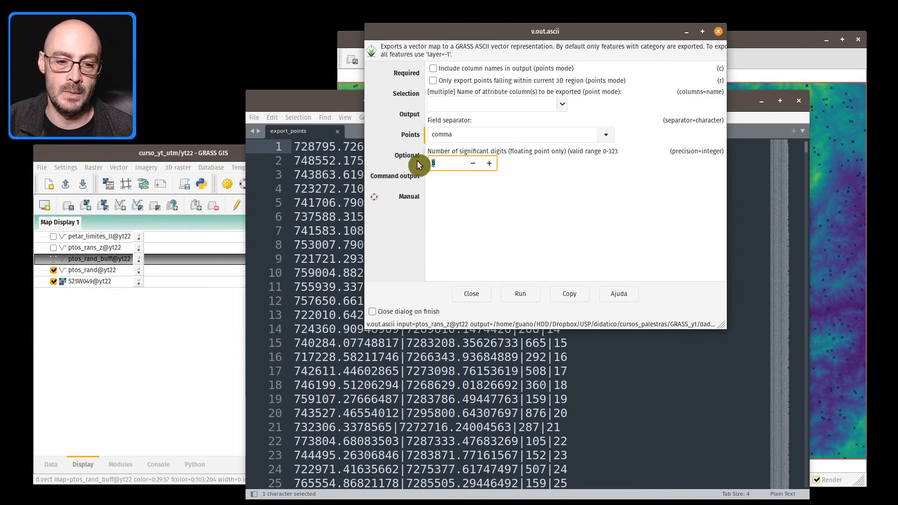
Step: Run v.out.ascii with output files allowed to overwrite existing ones, replacing export_points
left_click(515, 293)
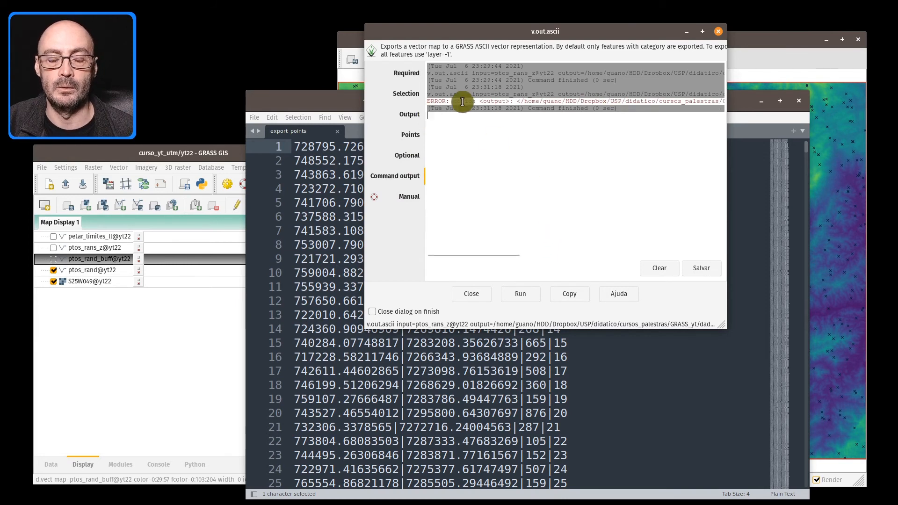
left_click(414, 161)
left_click(508, 68)
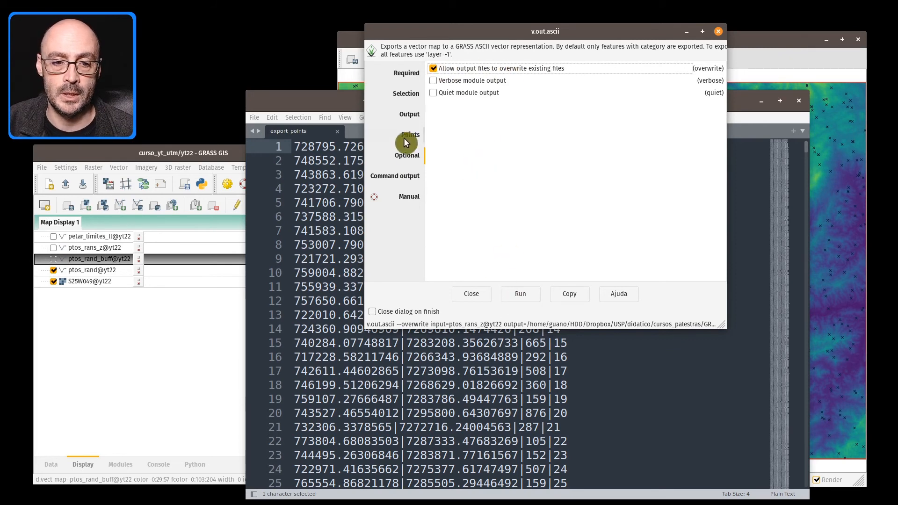
left_click(520, 294)
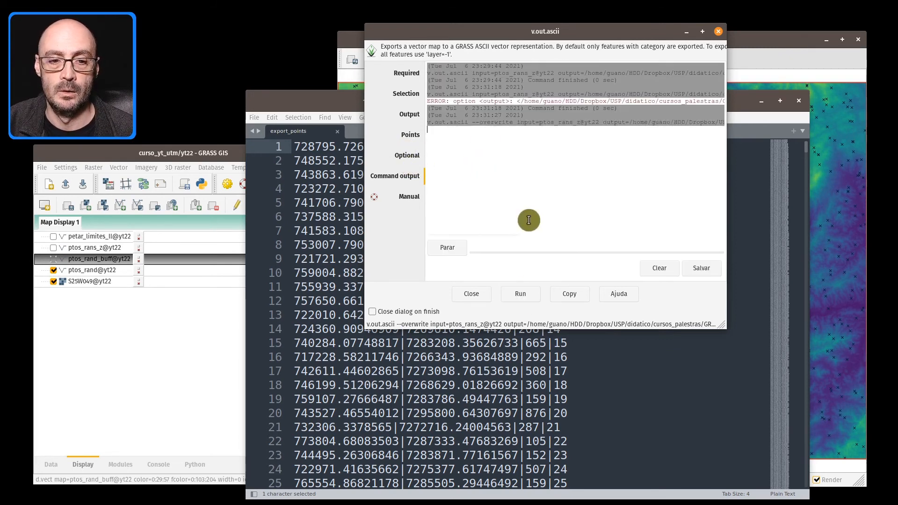
Step: Switch to Sublime Text and examine the separators and coordinate decimals in the re-exported export_points file
left_click(299, 92)
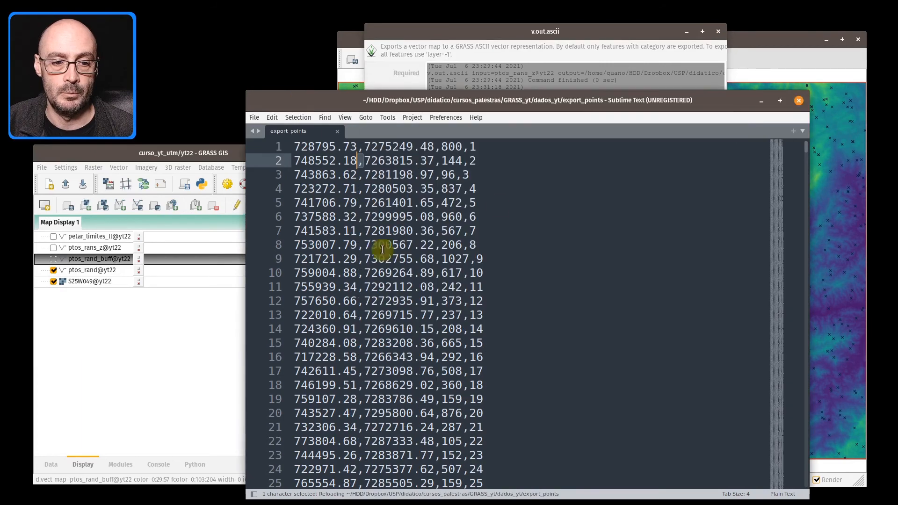
left_click(507, 219)
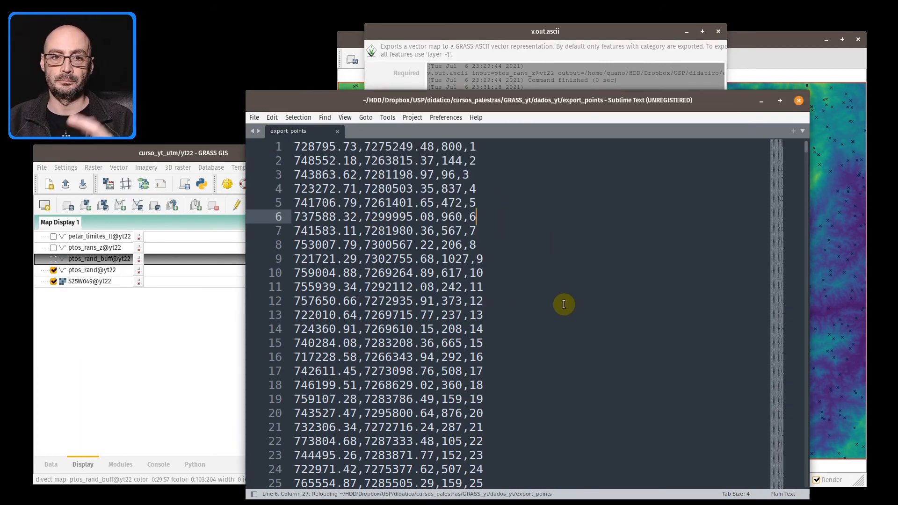
left_click_drag(559, 103, 568, 55)
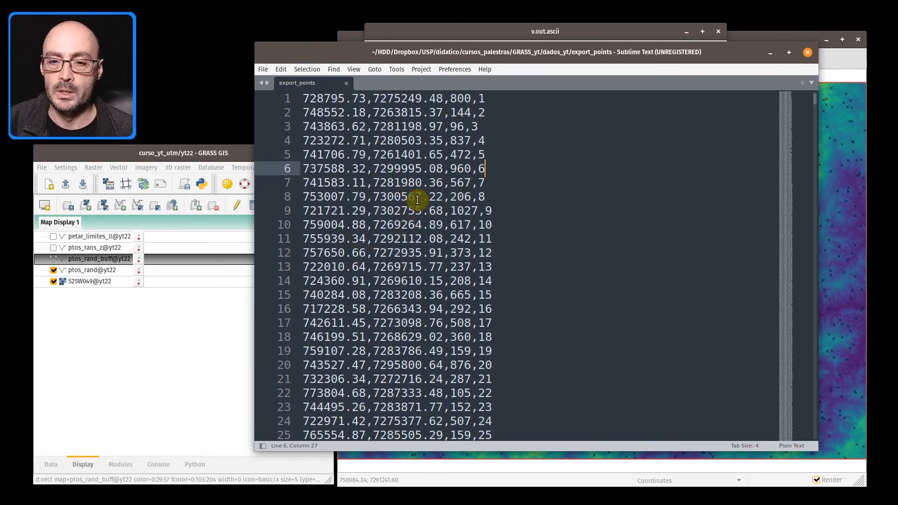
Step: Close Sublime Text and the v.out.ascii dialog, then hide the ptos_rand layer in GRASS GIS
left_click(807, 52)
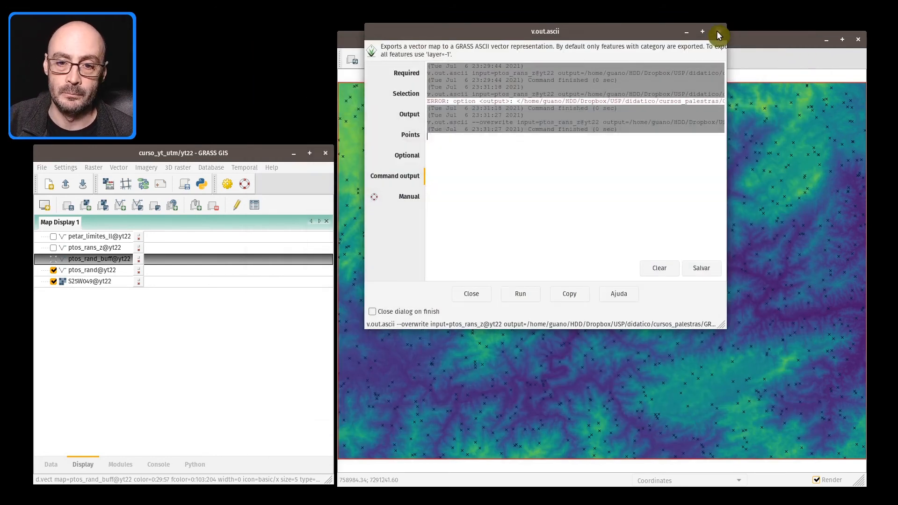
left_click(718, 32)
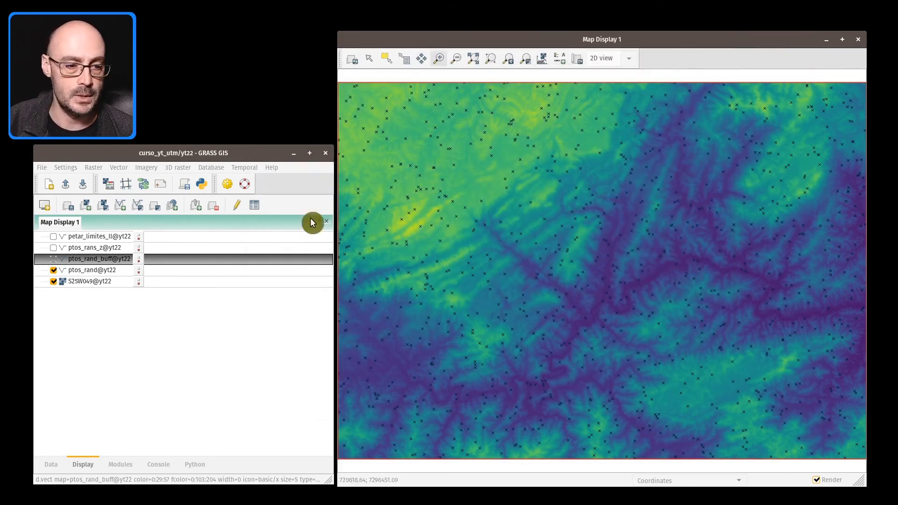
left_click(54, 271)
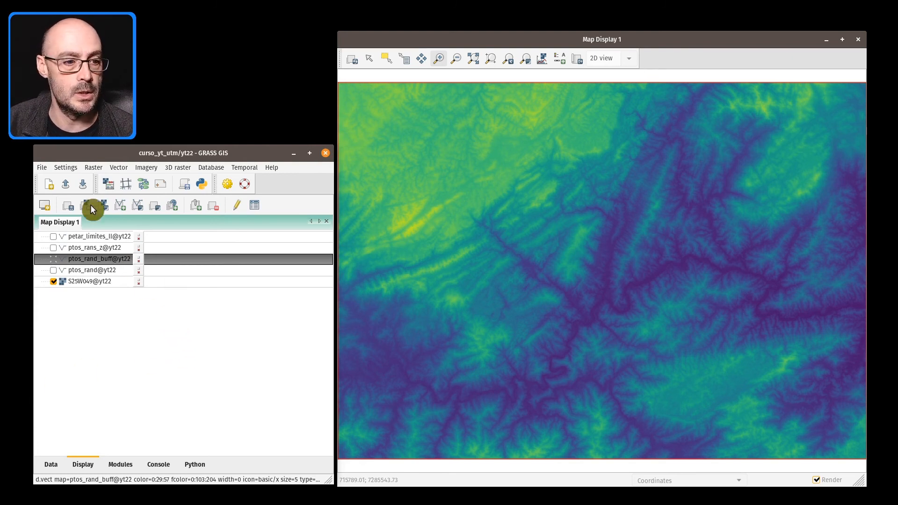
Step: Open v.in.ascii and choose export_points from the GRASS_yt/dados_yt folder as the input file
left_click(45, 170)
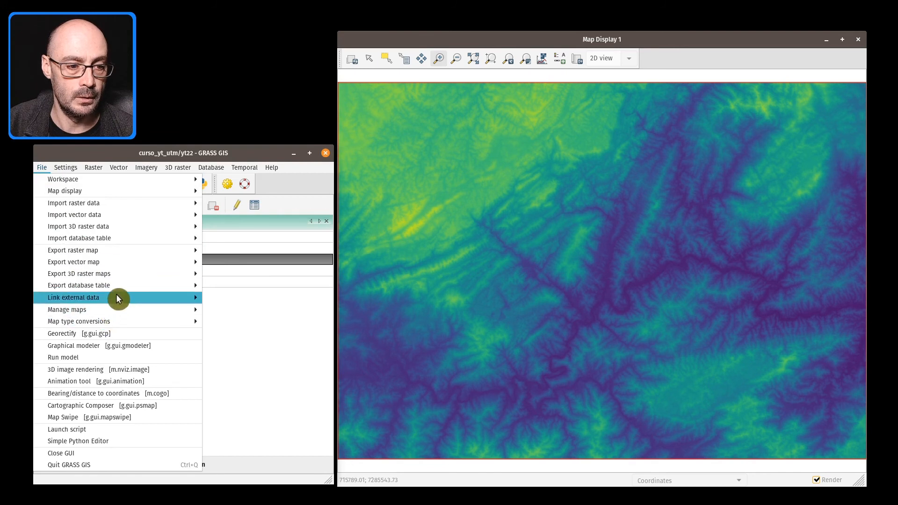
mouse_move(193, 219)
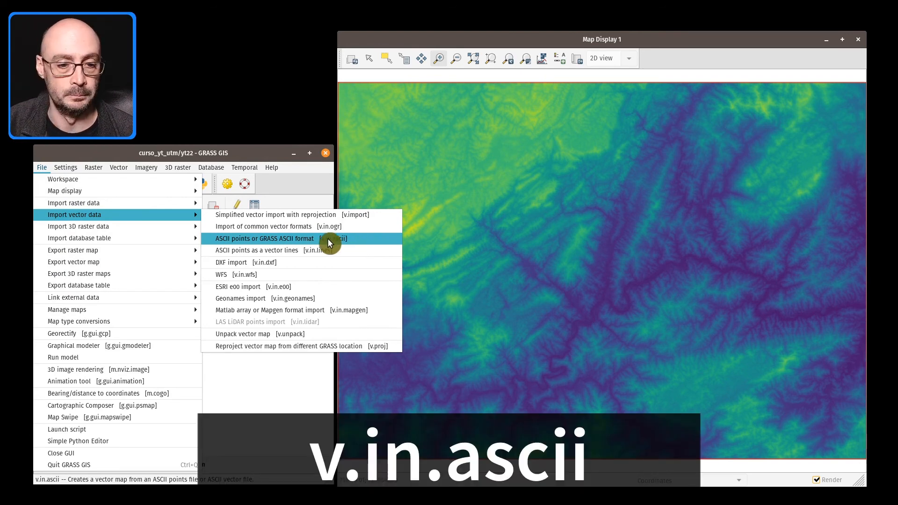
left_click(368, 240)
left_click_drag(431, 152, 512, 112)
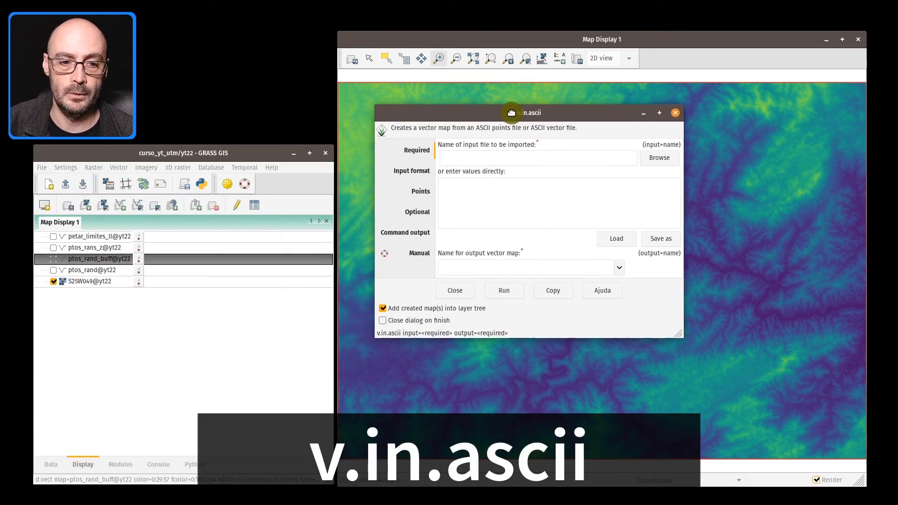
left_click(657, 157)
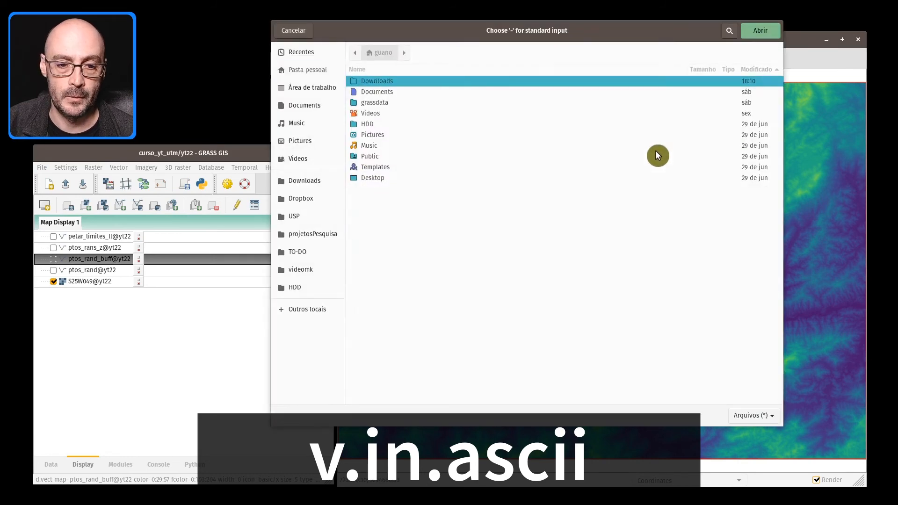
left_click(312, 215)
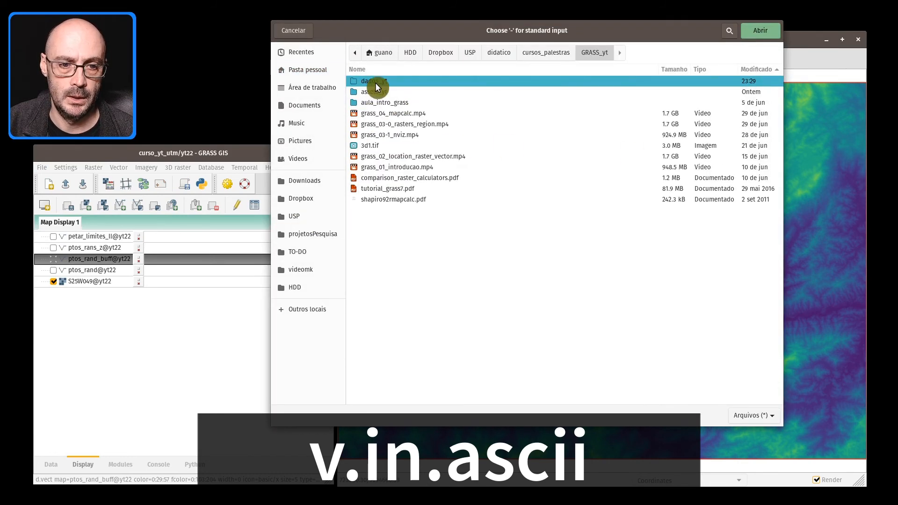
double_click(376, 83)
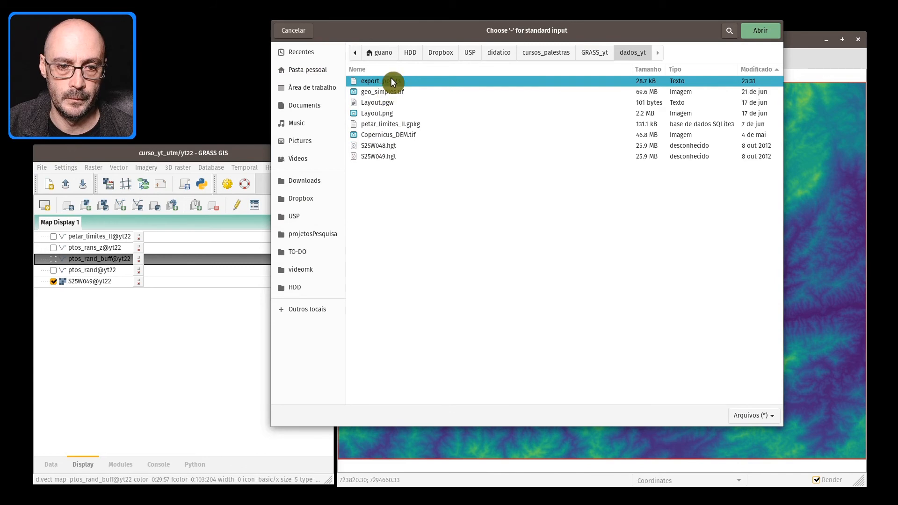
double_click(375, 81)
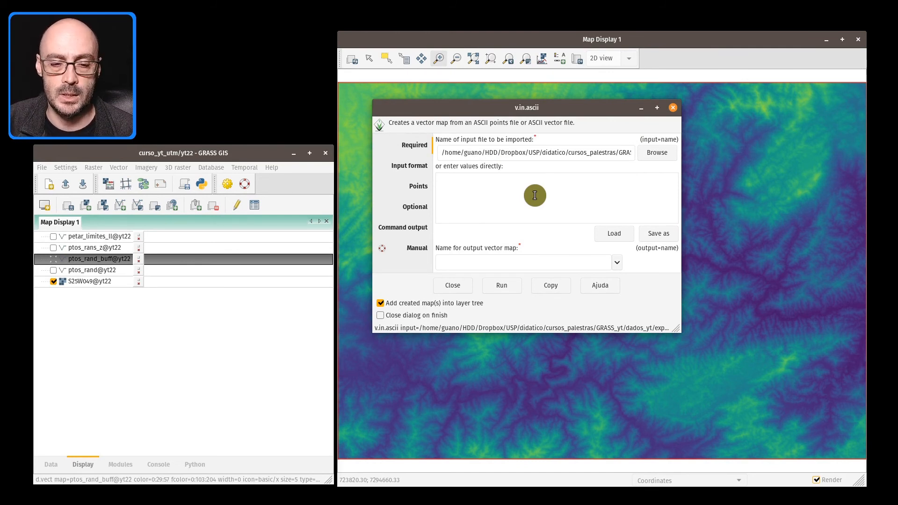
Step: Check the input file path and name the output vector map ascii_import
left_click(617, 264)
left_click(500, 258)
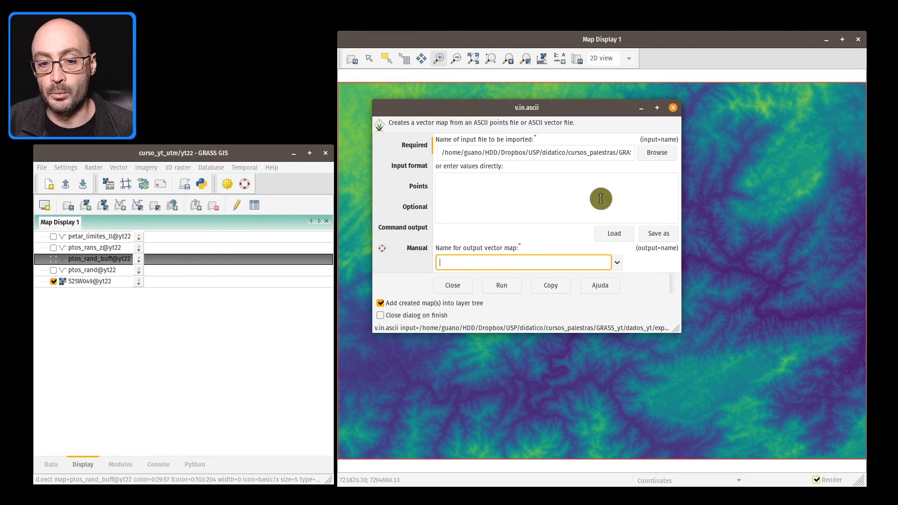
left_click_drag(618, 152, 705, 144)
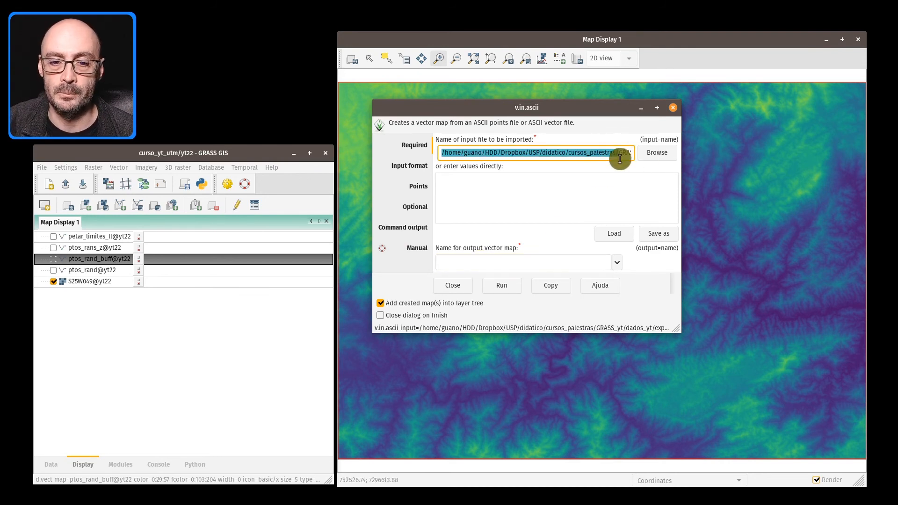
left_click(503, 263)
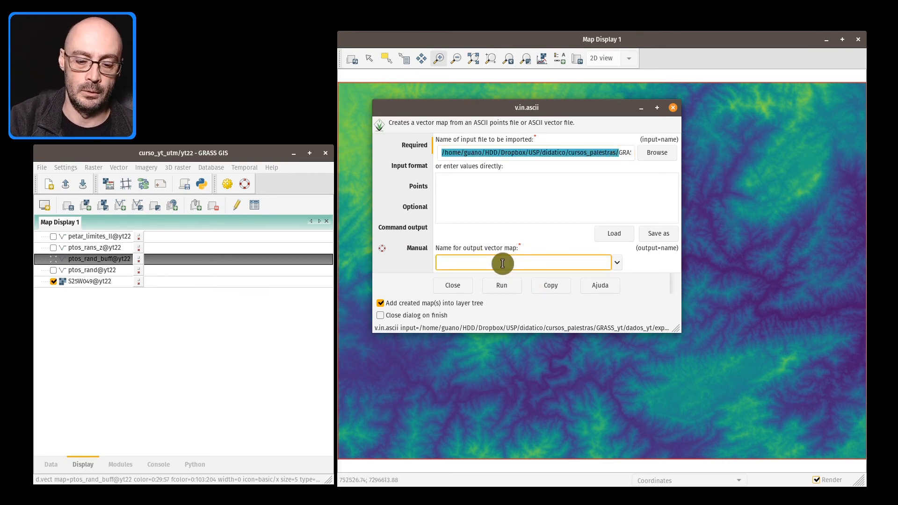
type("ascii_import")
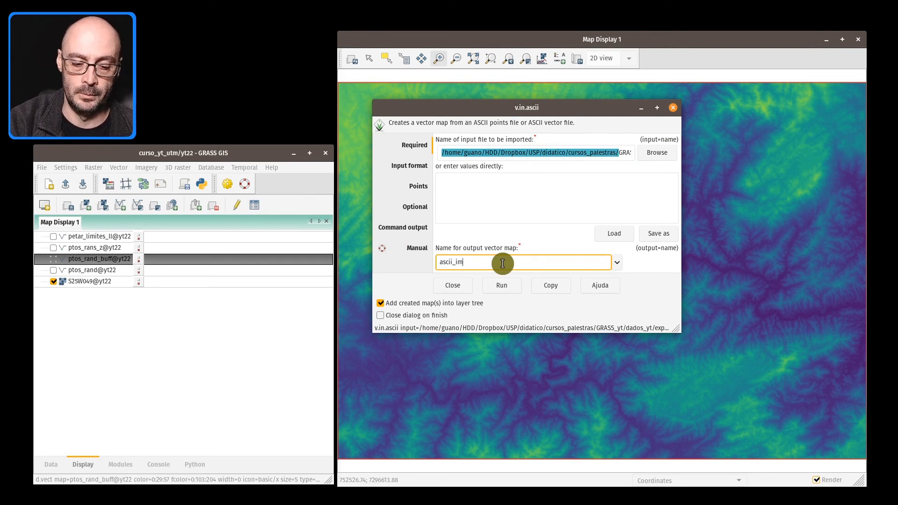
Step: Set the v.in.ascii input format to point with comma as field separator, leaving the text delimiter blank
left_click(410, 169)
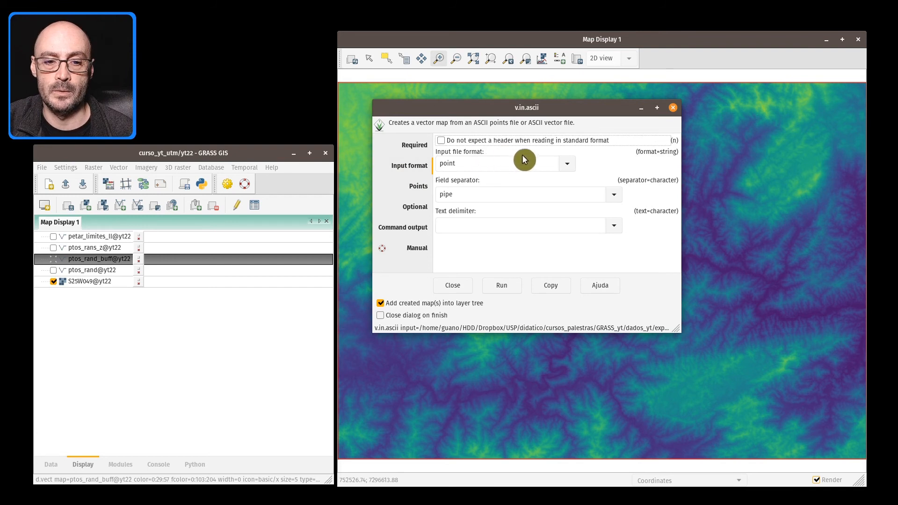
left_click(568, 163)
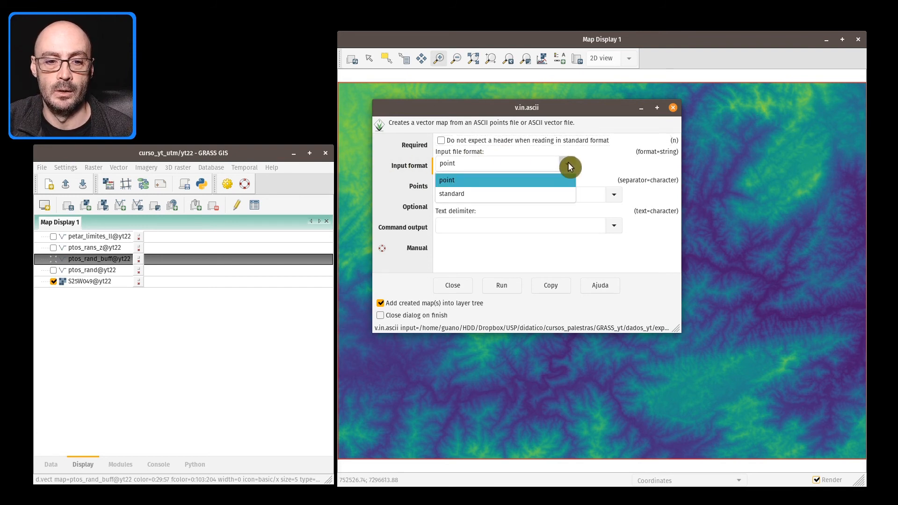
left_click(553, 182)
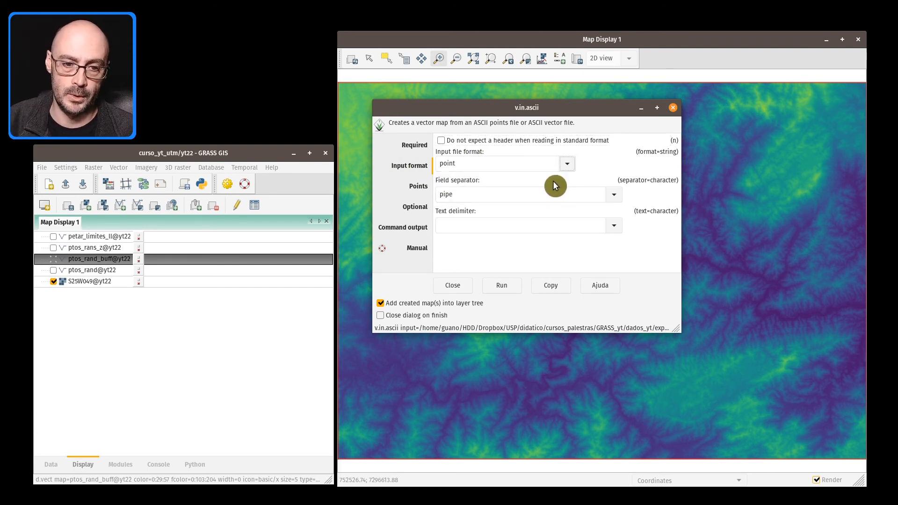
left_click(614, 193)
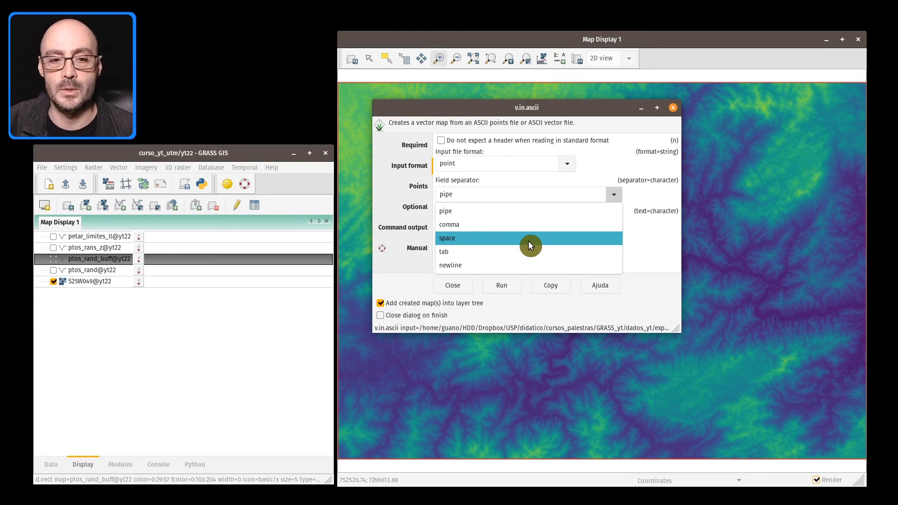
left_click(450, 226)
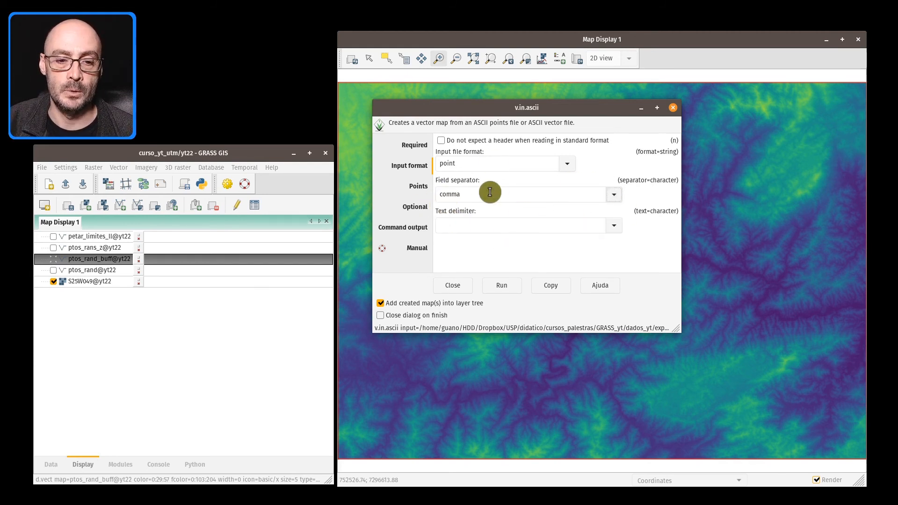
left_click(612, 226)
left_click(487, 222)
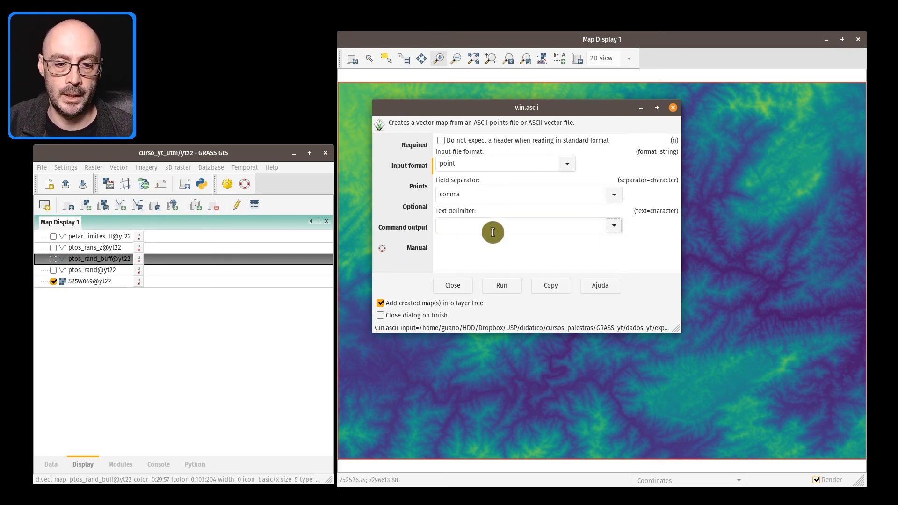
Step: In the points options, keep columns 1 and 2 for x and y and assign column 3 as the z coordinate
left_click(418, 190)
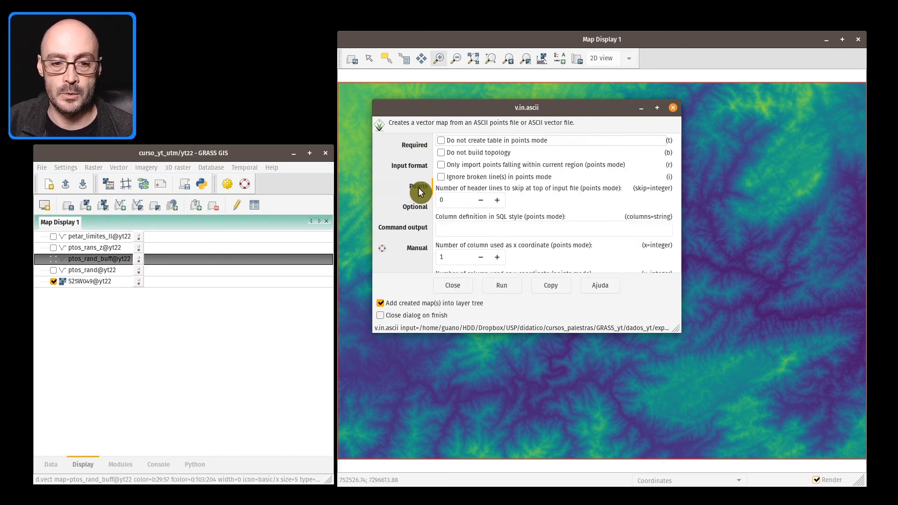
left_click_drag(678, 330, 735, 433)
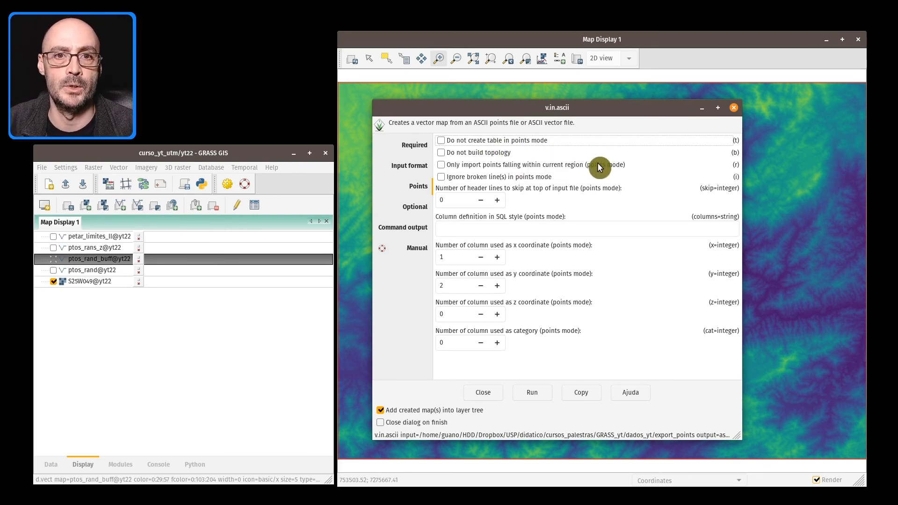
left_click(459, 259)
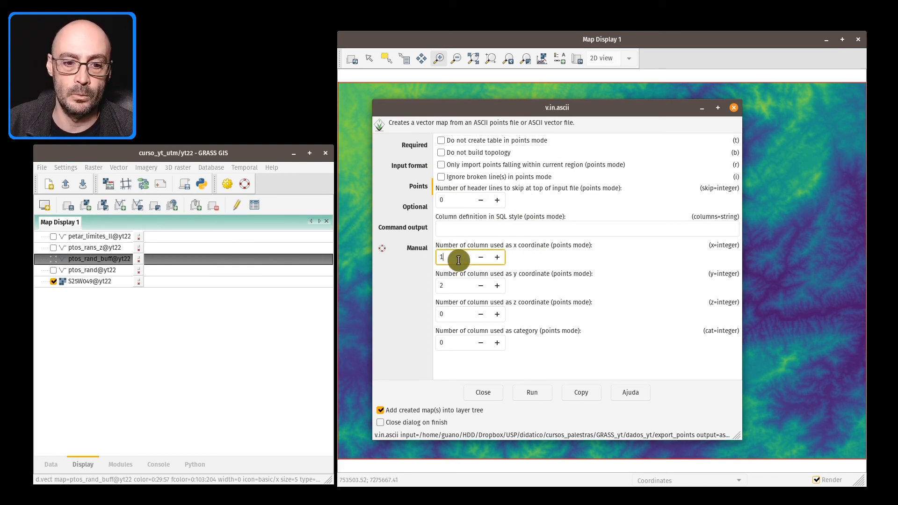
left_click(468, 284)
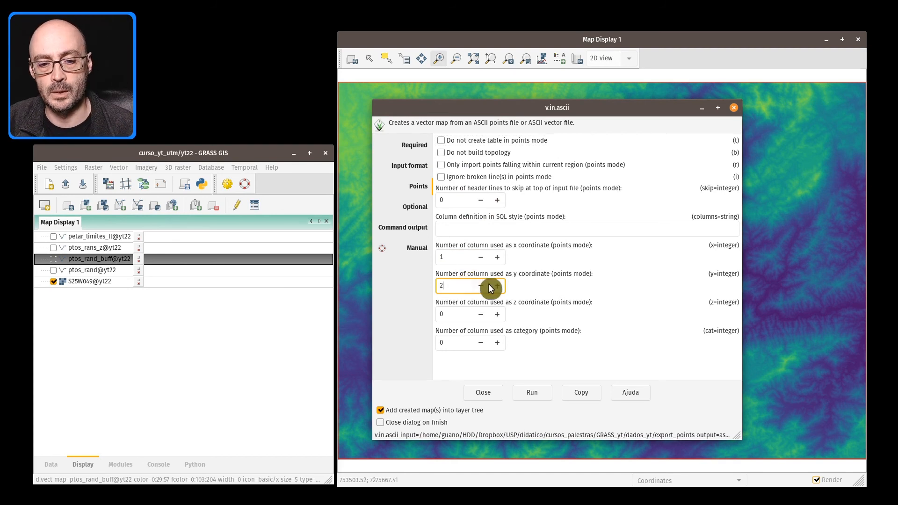
left_click(498, 315)
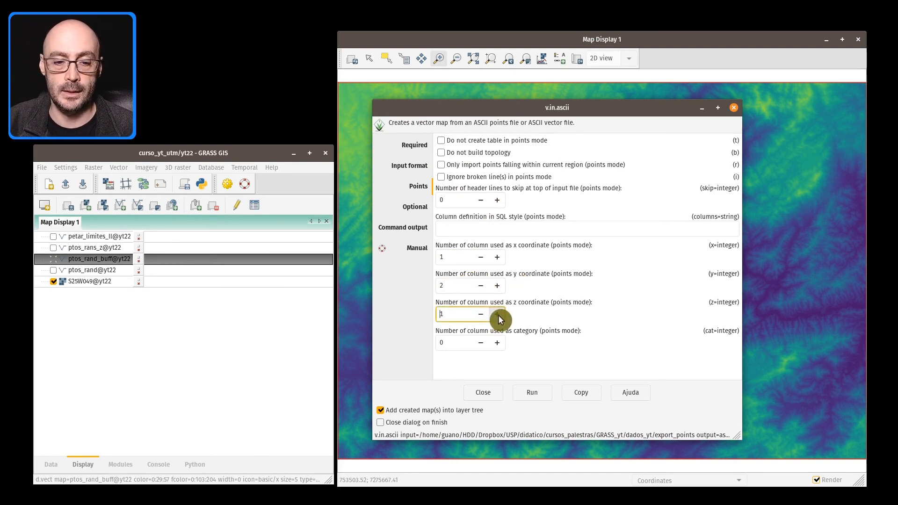
left_click(497, 315)
left_click(498, 315)
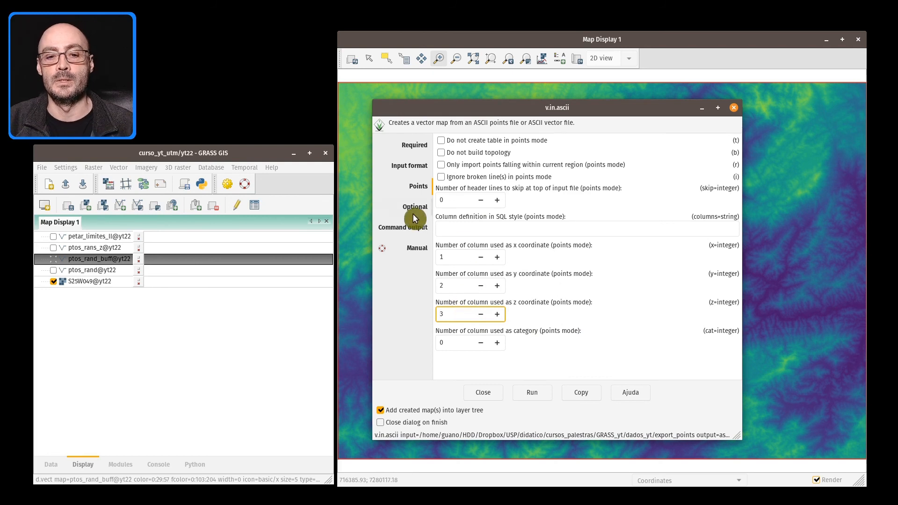
left_click(531, 228)
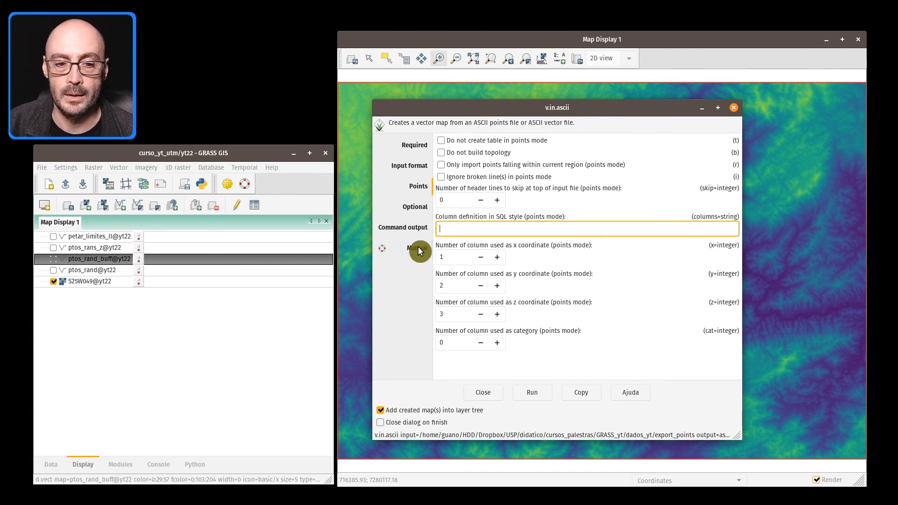
Step: Enable the option to create a 3D vector map
left_click(418, 205)
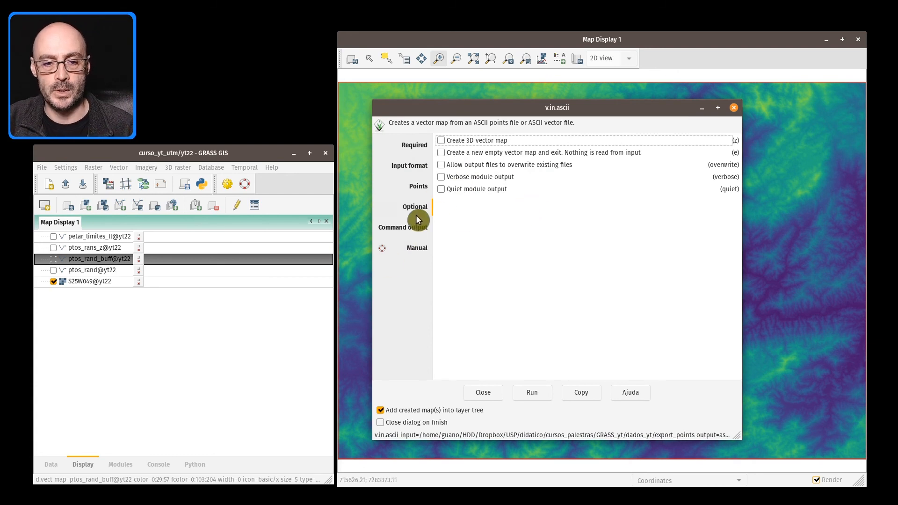
left_click(469, 141)
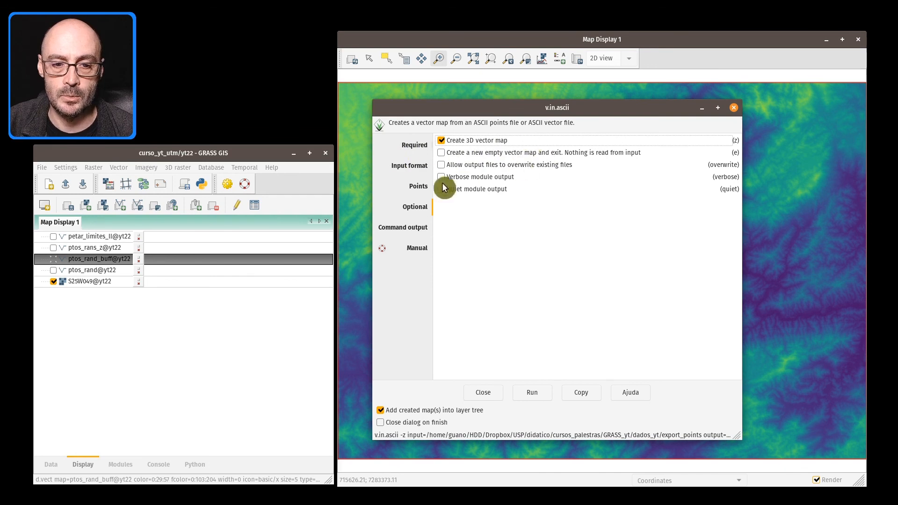
left_click(409, 231)
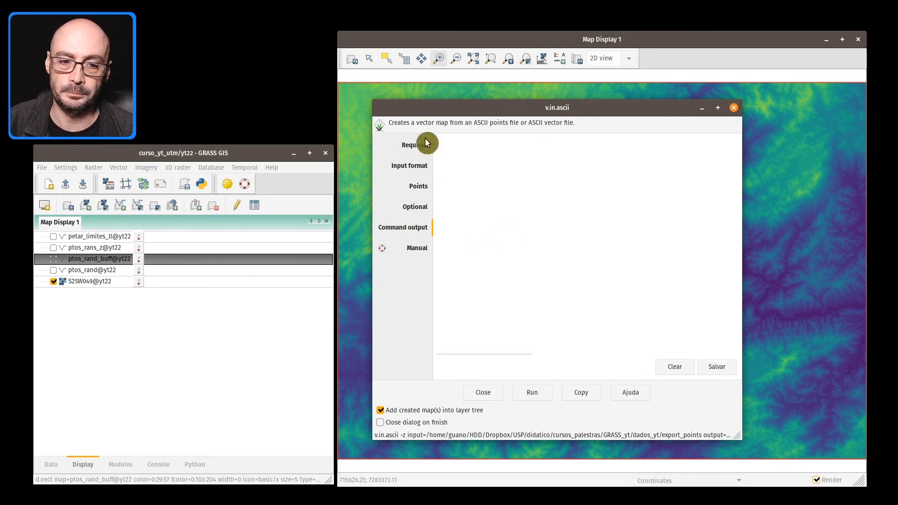
Step: Read through the v.in.ascii manual, examining its parameters, the notes on importing spreadsheets and sexagesimal degrees, and the point format examples
left_click(428, 250)
scroll(574, 190, "down", 3)
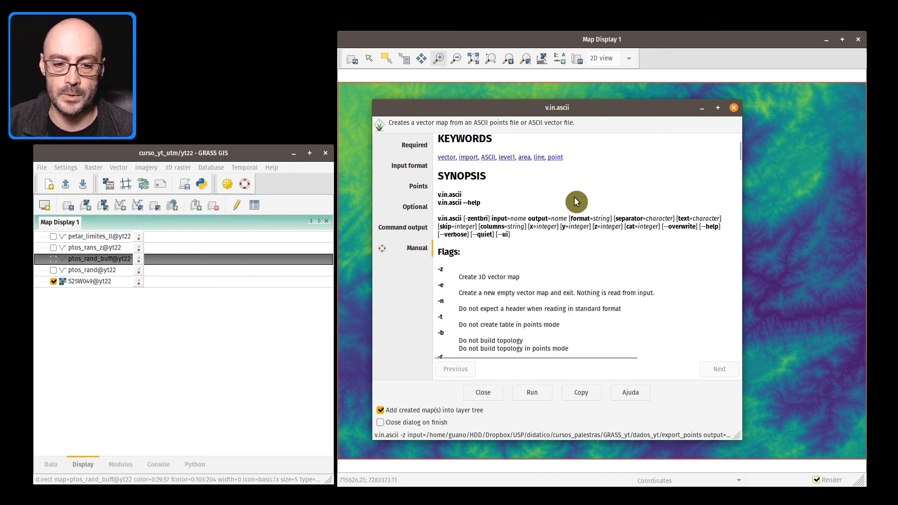
scroll(616, 193, "down", 8)
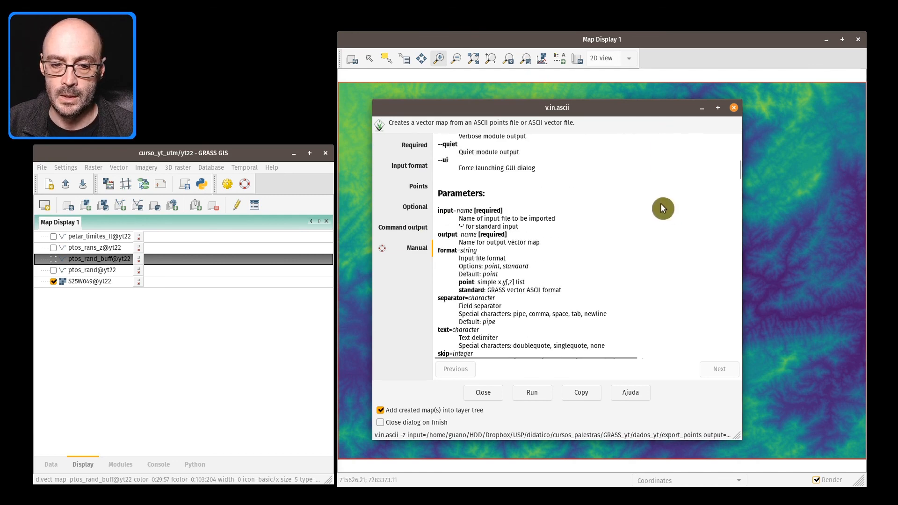
scroll(662, 205, "down", 10)
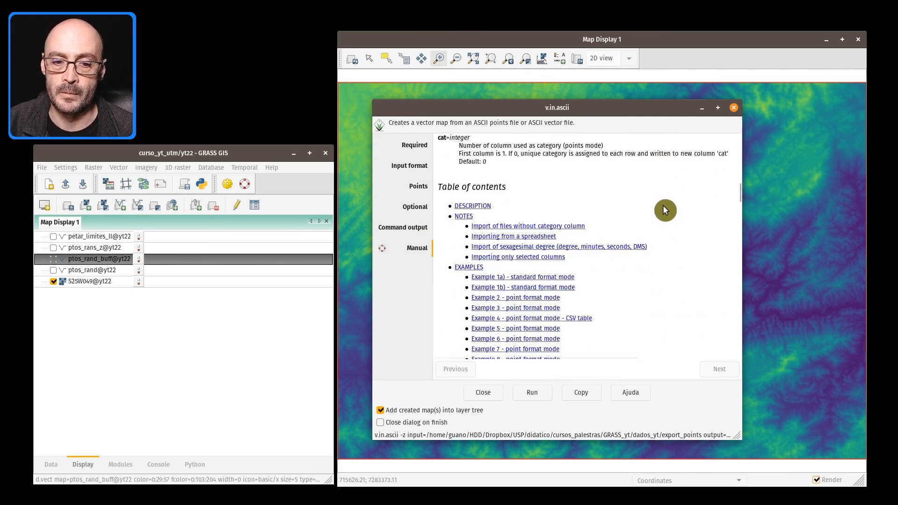
scroll(645, 190, "down", 10)
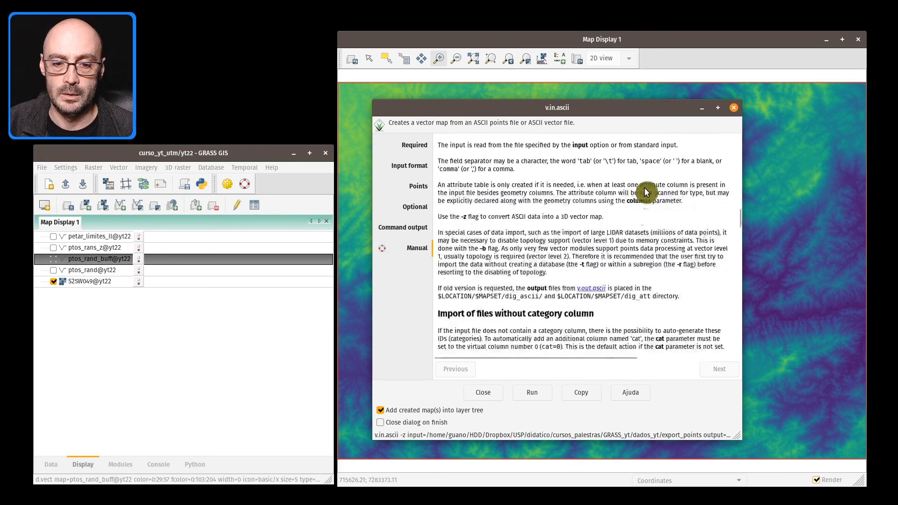
scroll(543, 184, "down", 6)
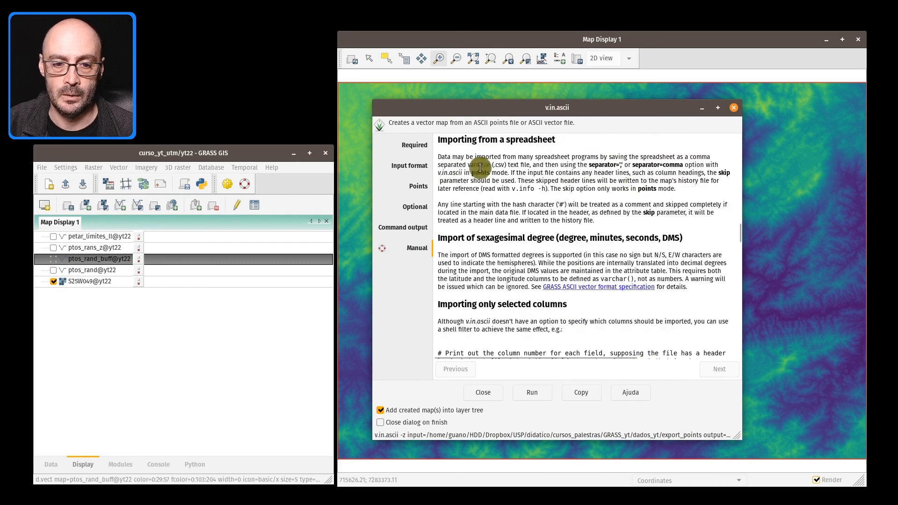
scroll(598, 171, "down", 2)
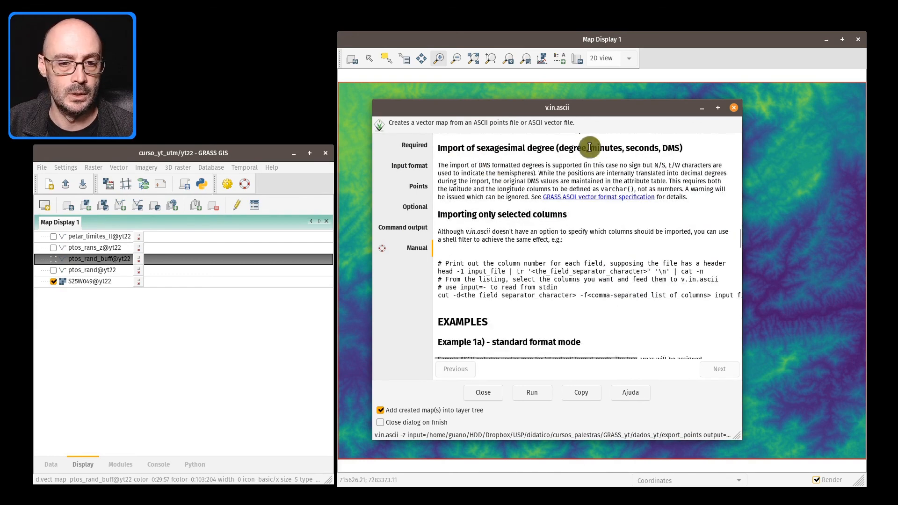
scroll(519, 162, "up", 5)
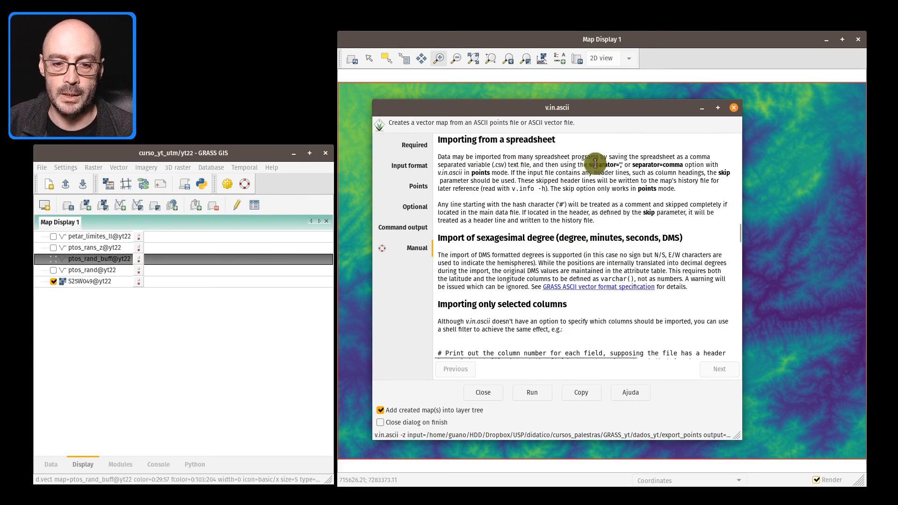
scroll(477, 166, "down", 4)
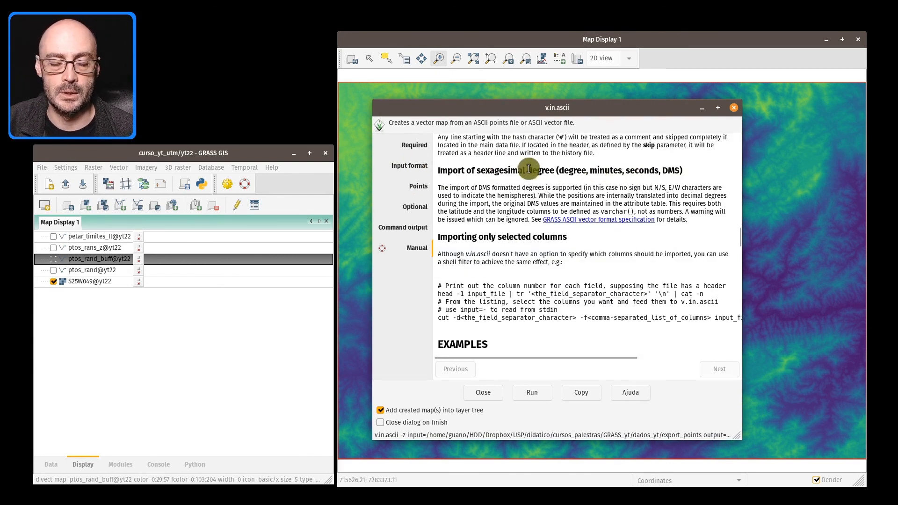
scroll(582, 174, "down", 4)
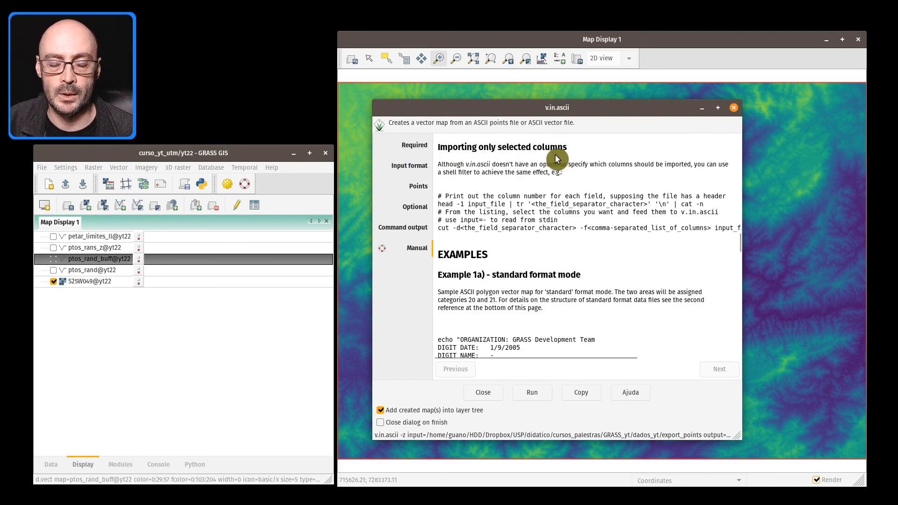
scroll(598, 158, "down", 4)
scroll(640, 202, "down", 20)
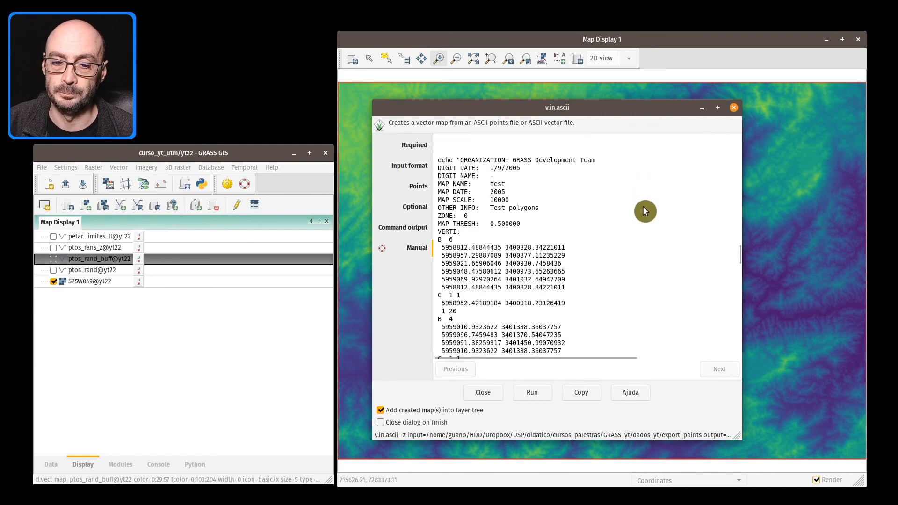
scroll(645, 207, "down", 14)
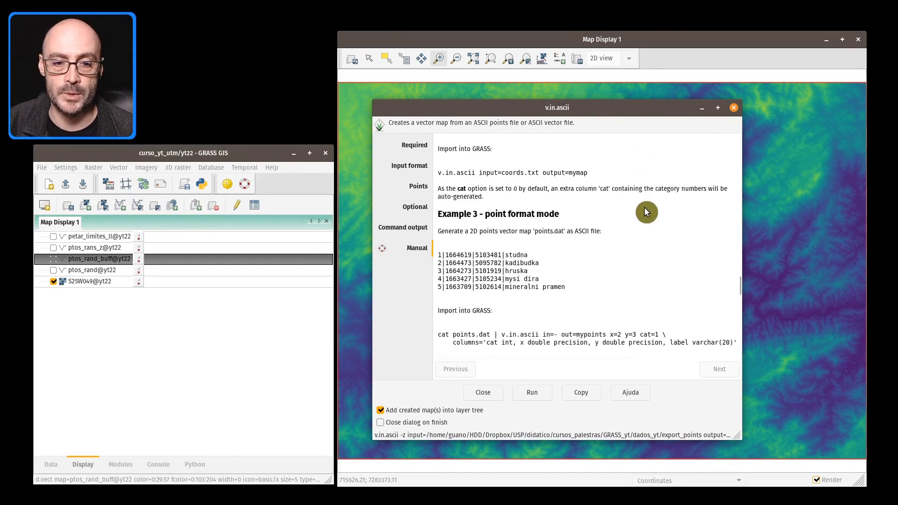
scroll(644, 210, "down", 20)
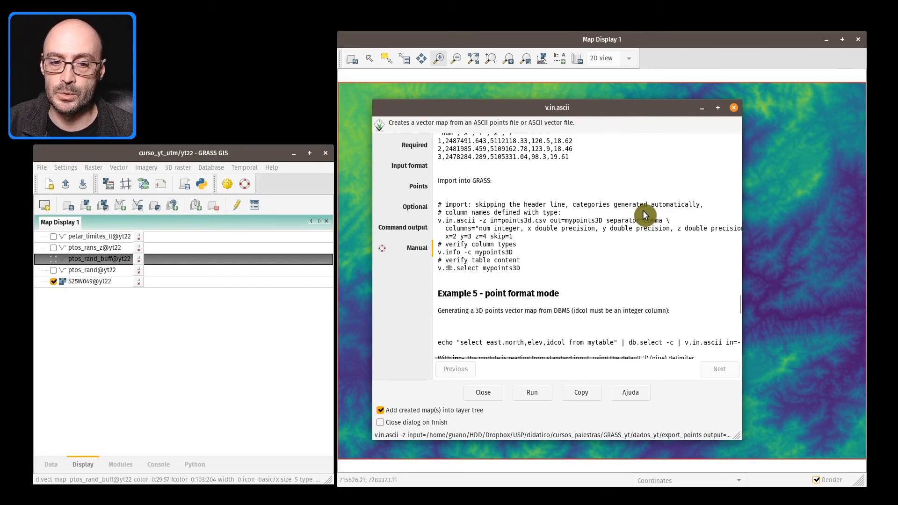
scroll(658, 221, "down", 8)
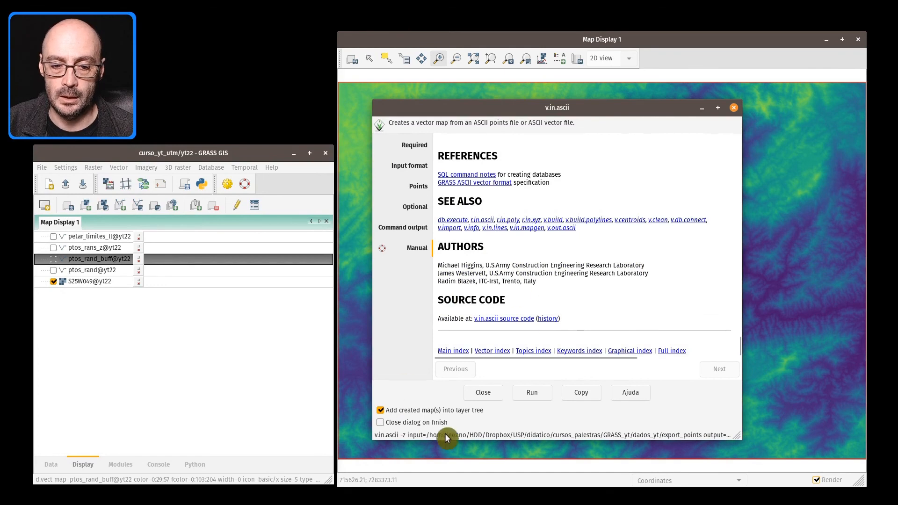
Step: Run the v.in.ascii import and move its dialog aside to uncover the imported points on the map
left_click(541, 396)
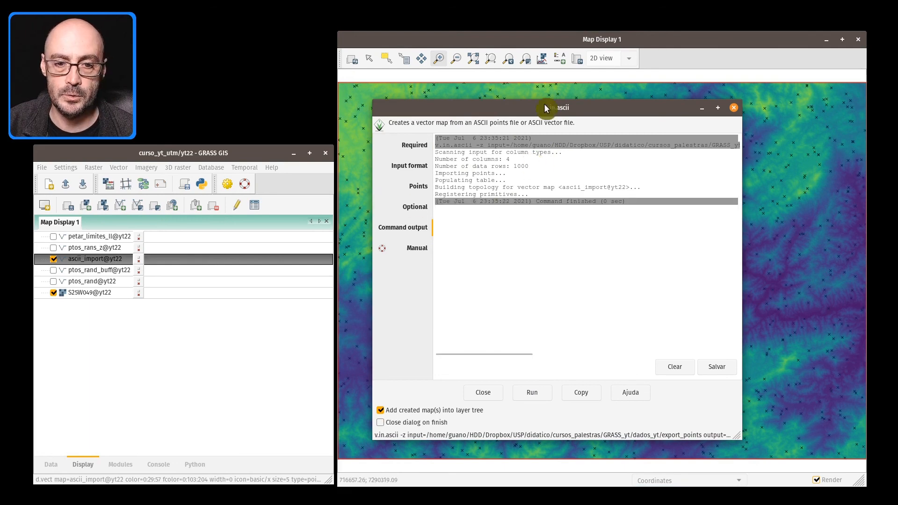
left_click_drag(545, 105, 353, 340)
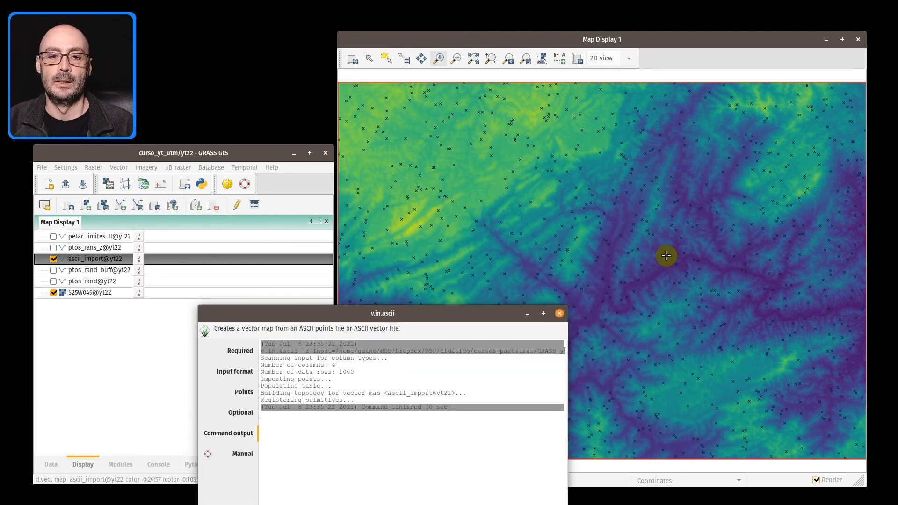
left_click(135, 332)
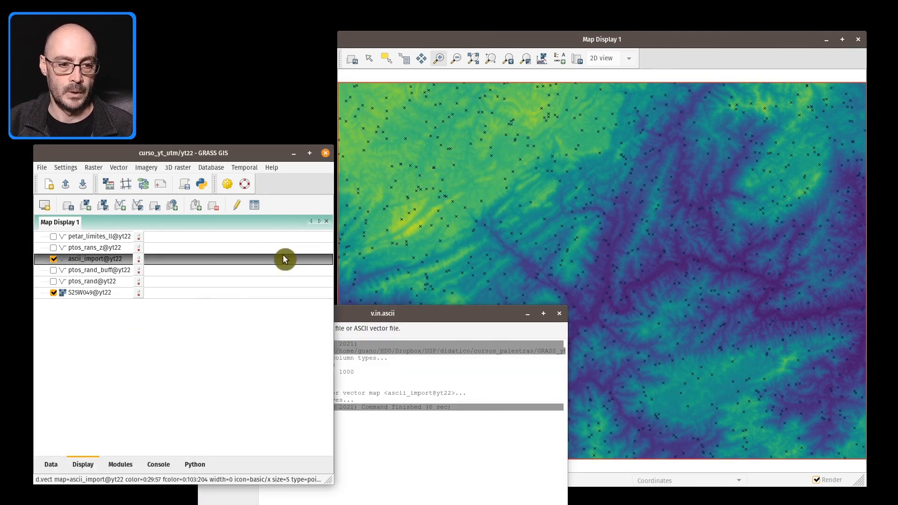
Step: Open the attribute table of ascii_import and enlarge its window to examine the imported columns
left_click(254, 205)
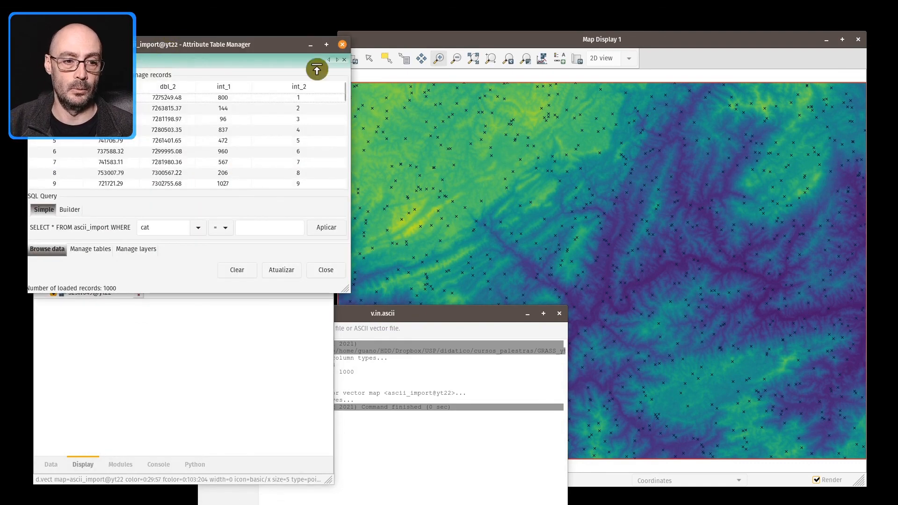
left_click_drag(258, 43, 606, 96)
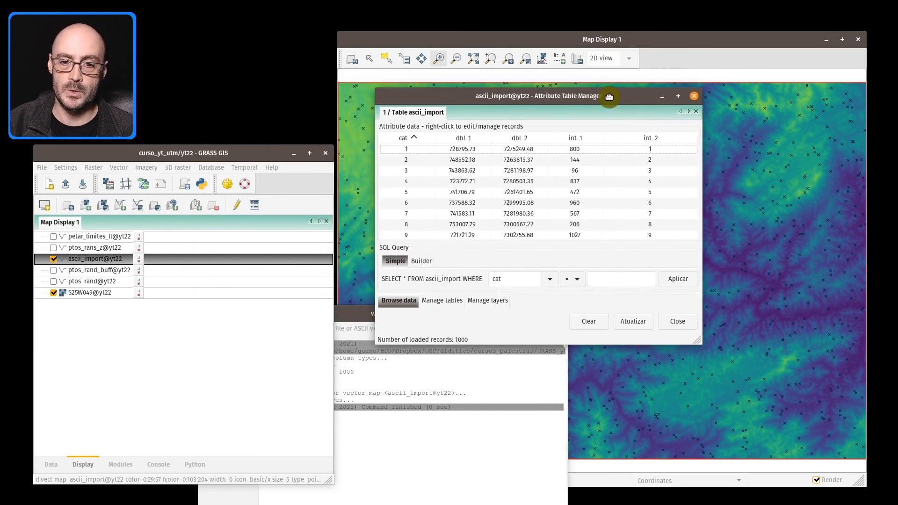
left_click_drag(701, 344, 812, 425)
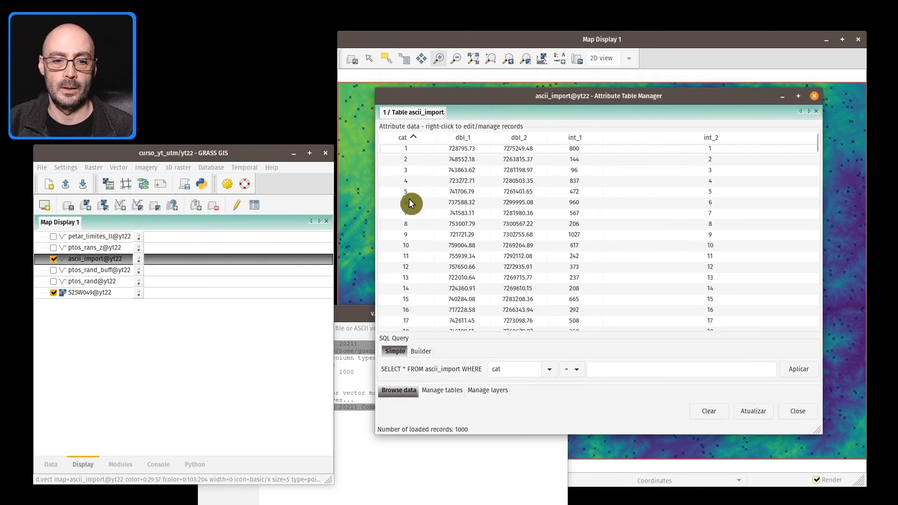